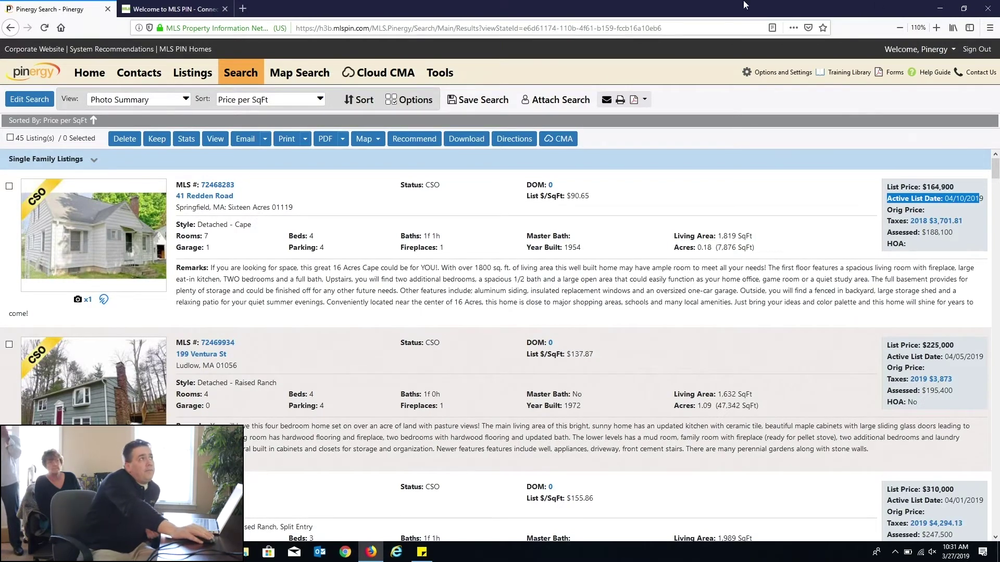
Step: Open the search criteria and clear all the default listing statuses
click(241, 79)
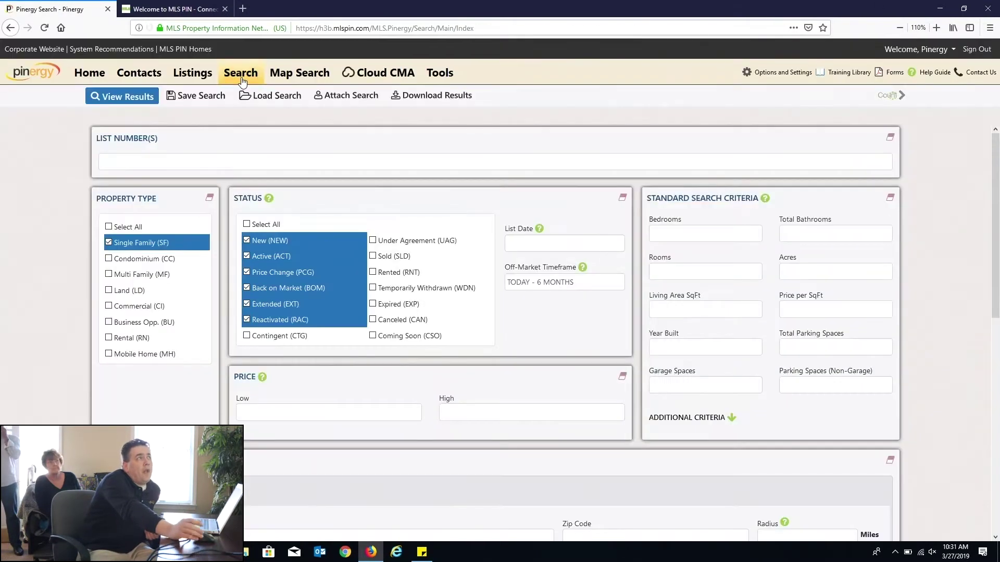
drag(379, 336, 472, 343)
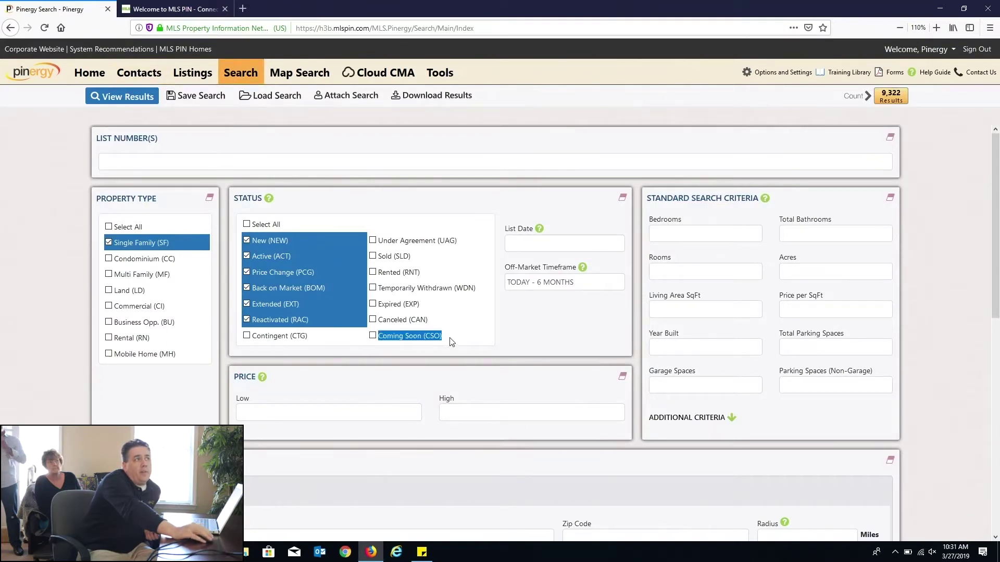
click(373, 336)
click(246, 225)
click(247, 225)
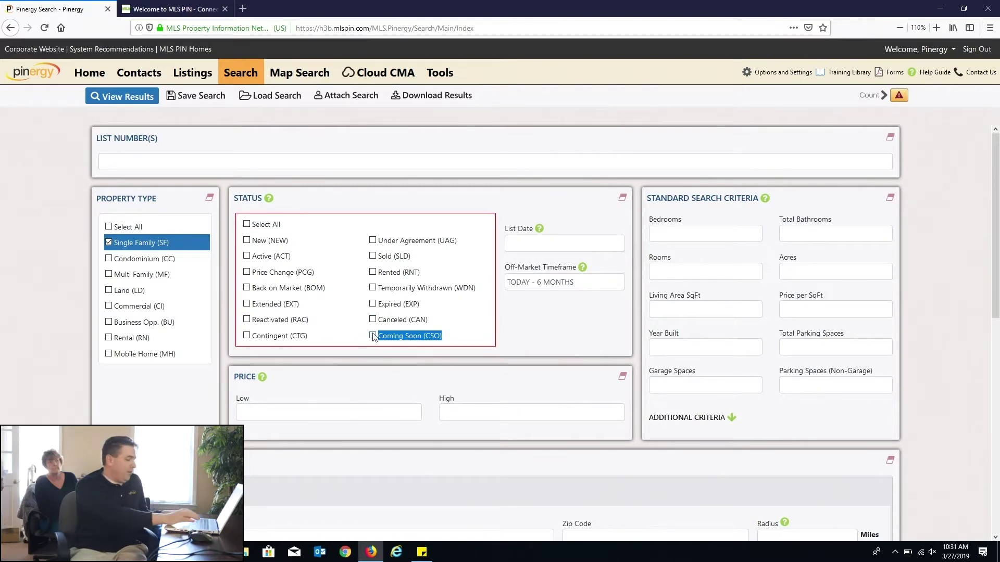
Step: Zoom to 120%, check only Coming Soon (CSO) for 45 results, then view your own listings
key(ctrl+plus)
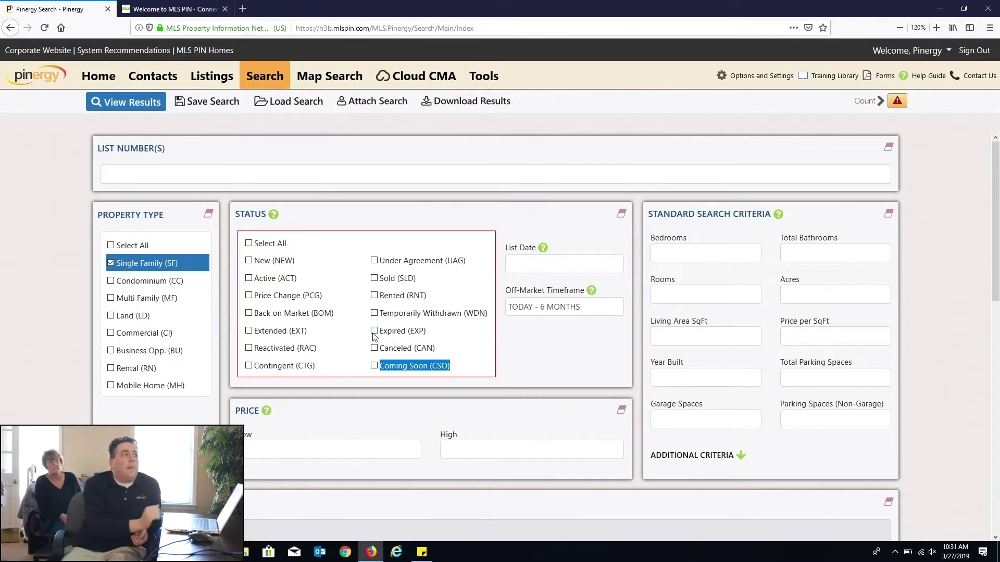
click(375, 366)
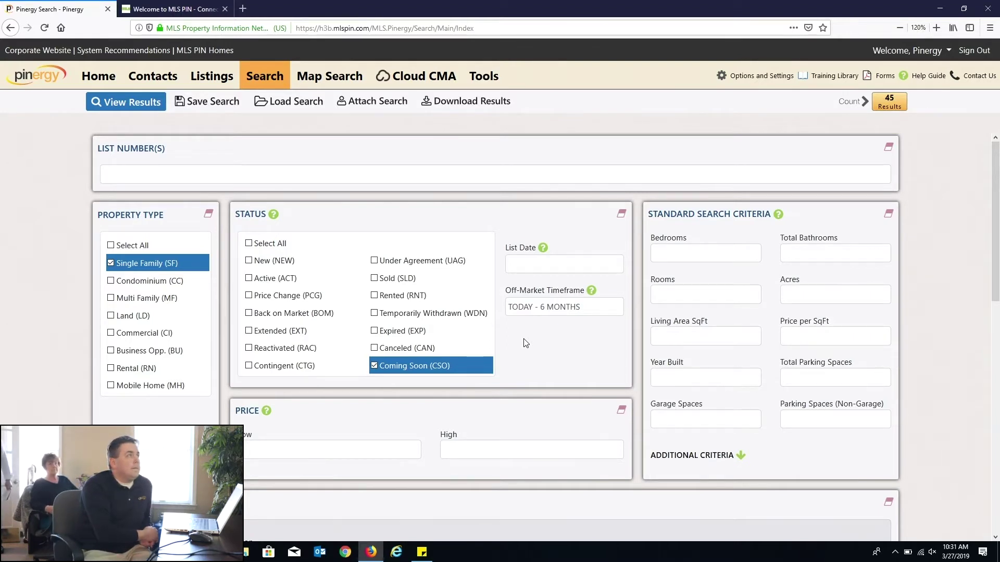
click(215, 84)
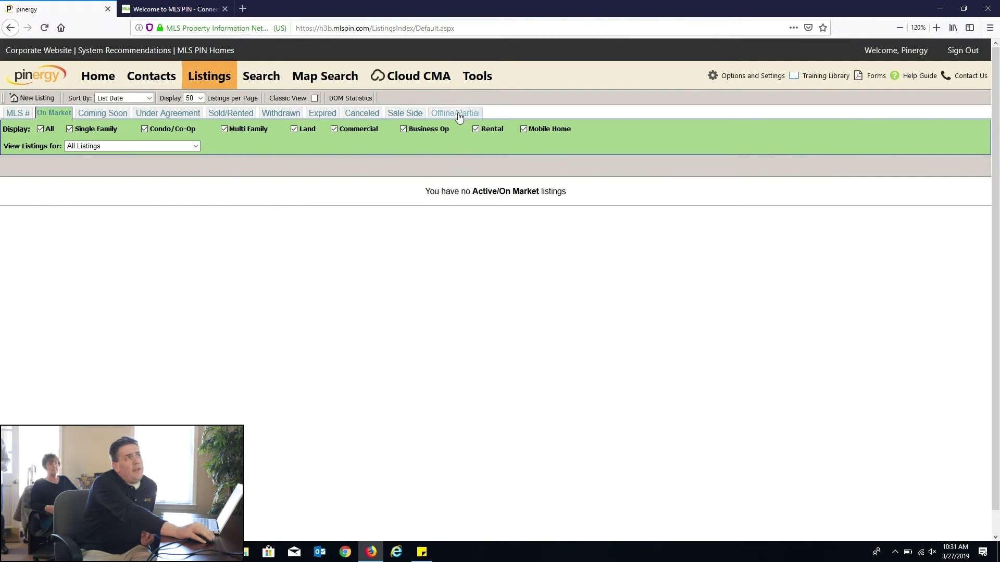
Step: Review the 622 Offline/Partial listings, then return to the search form showing 9,322 results
click(458, 114)
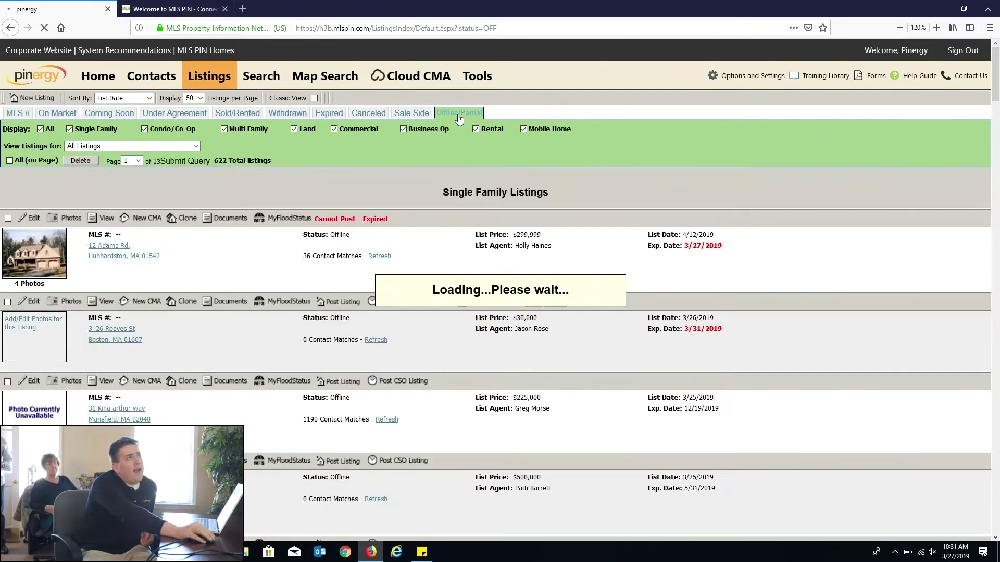
drag(442, 345, 232, 334)
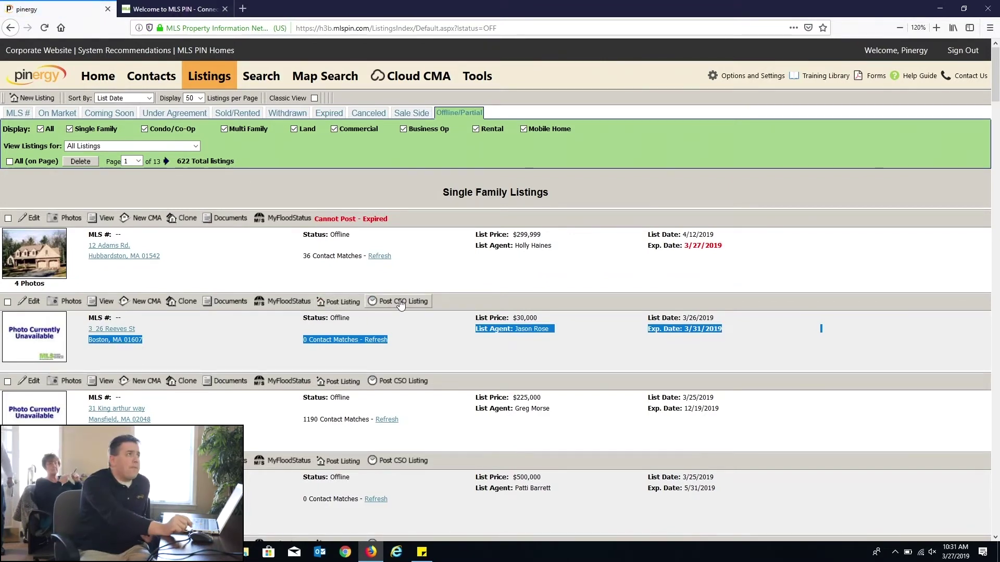
click(249, 87)
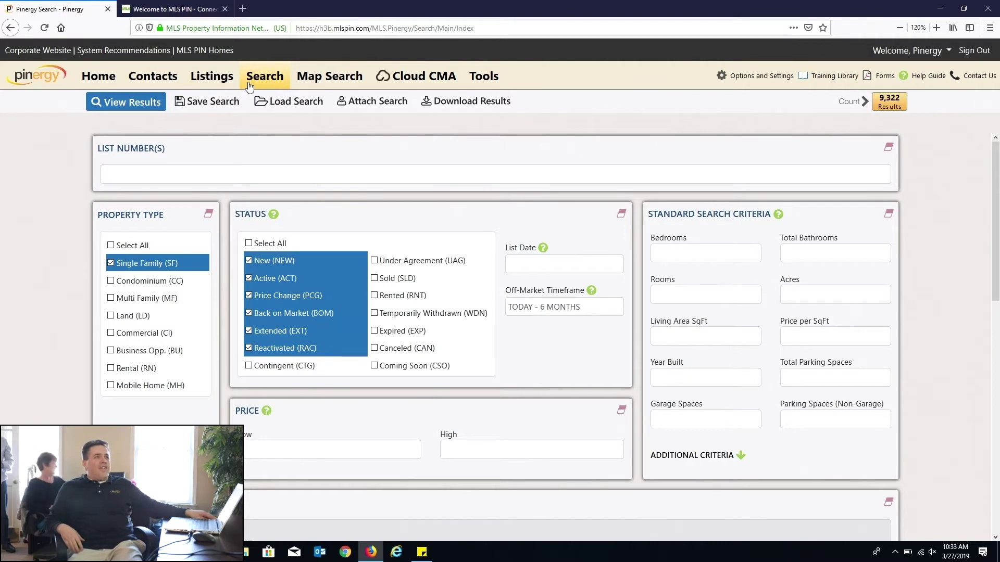
Step: Switch to the old-style search page from the Welcome, Pinergy dropdown
click(249, 83)
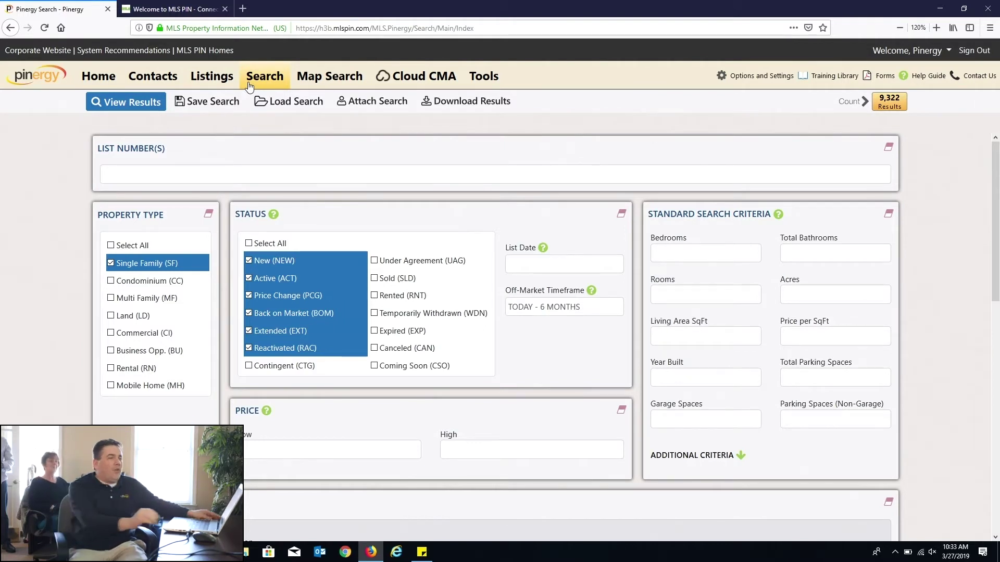
click(905, 52)
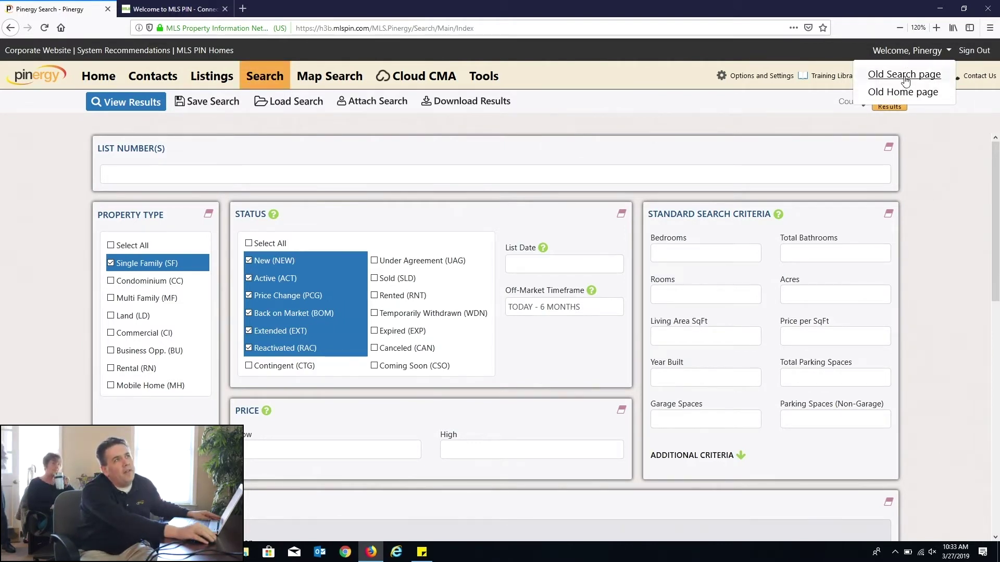
click(904, 74)
scroll(573, 217, down, 3)
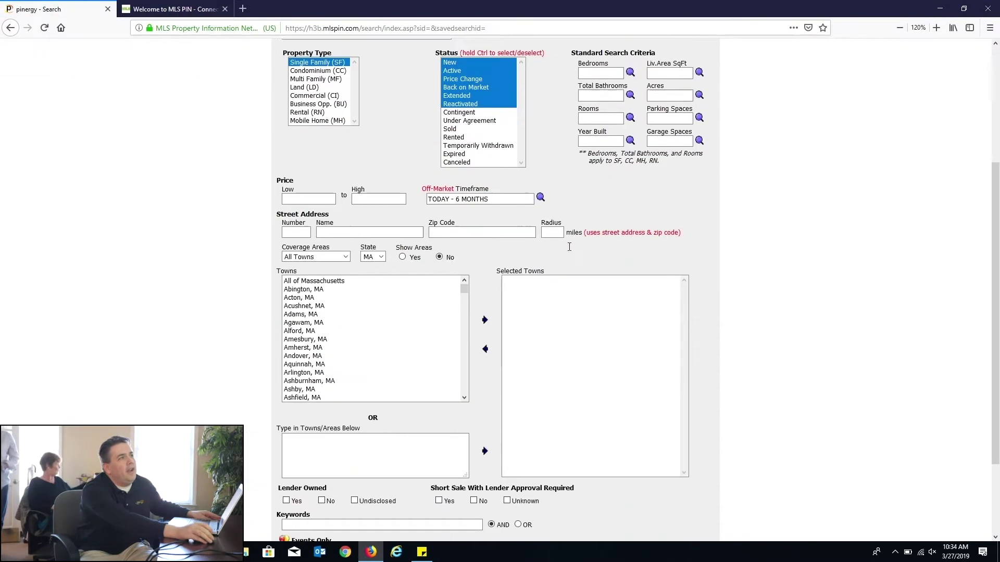
scroll(568, 246, up, 3)
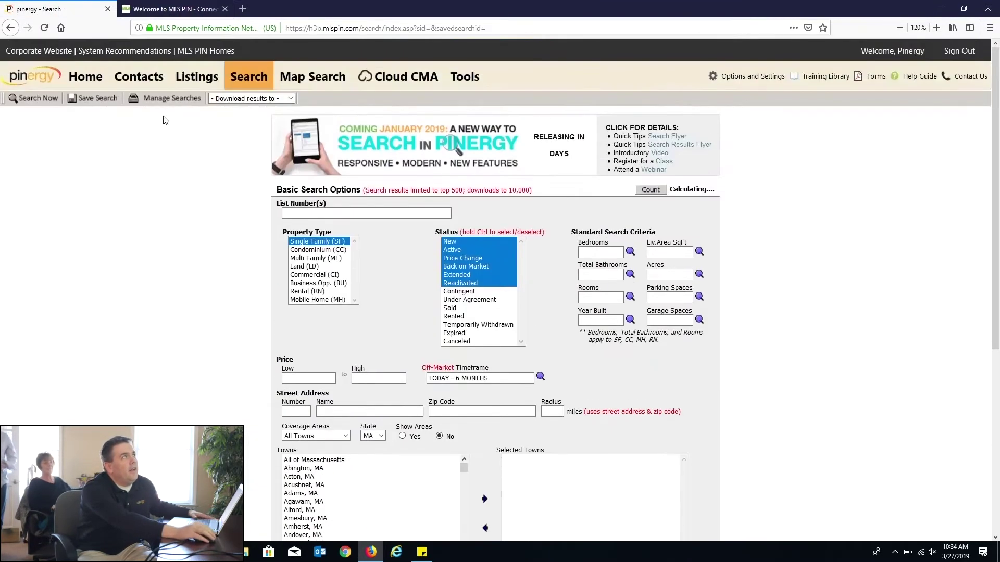
Step: Reopen the new search form in a separate tab and start entering list numbers
click(236, 90)
click(193, 9)
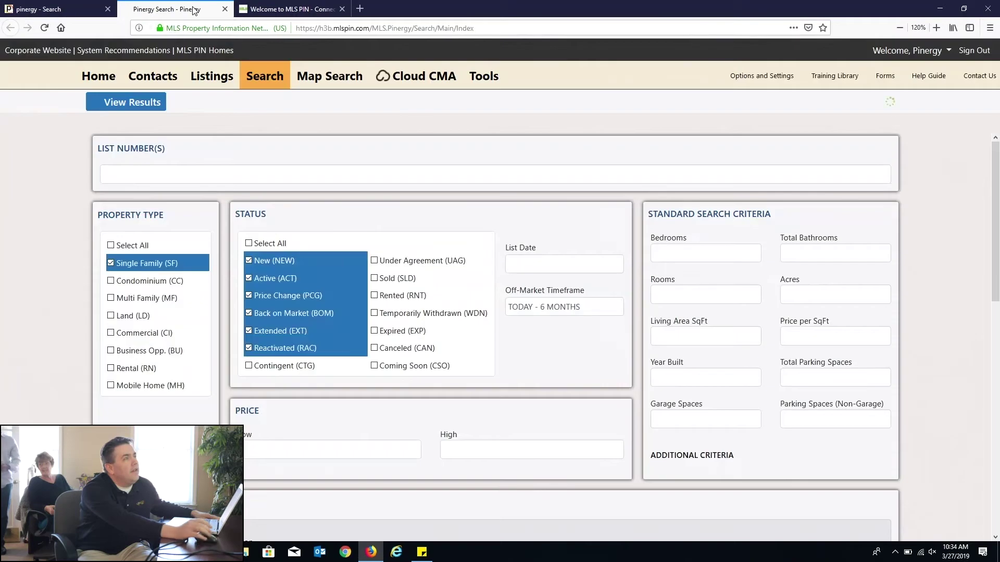
click(420, 173)
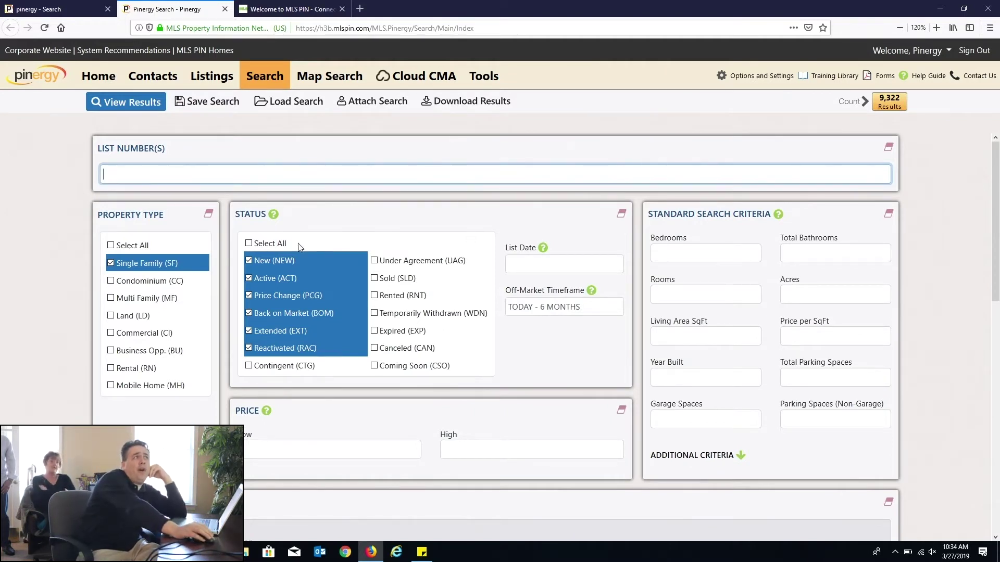
double_click(791, 2)
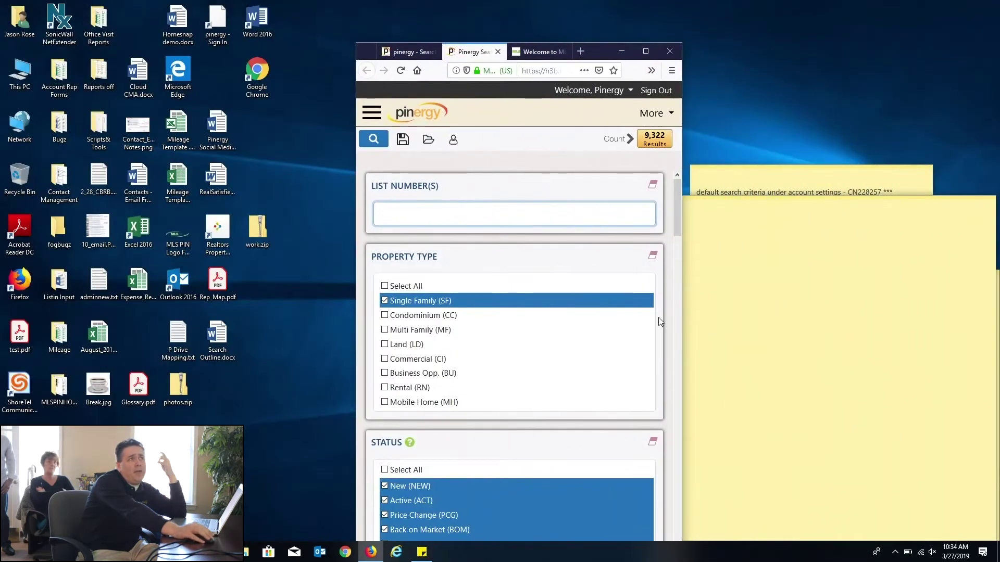
scroll(646, 324, down, 3)
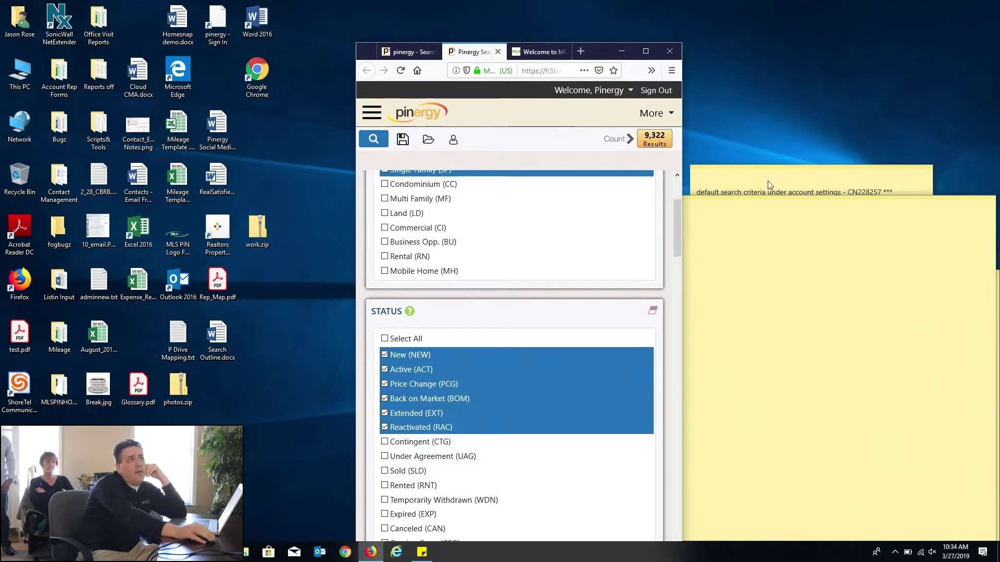
drag(681, 193, 879, 183)
scroll(698, 232, up, 3)
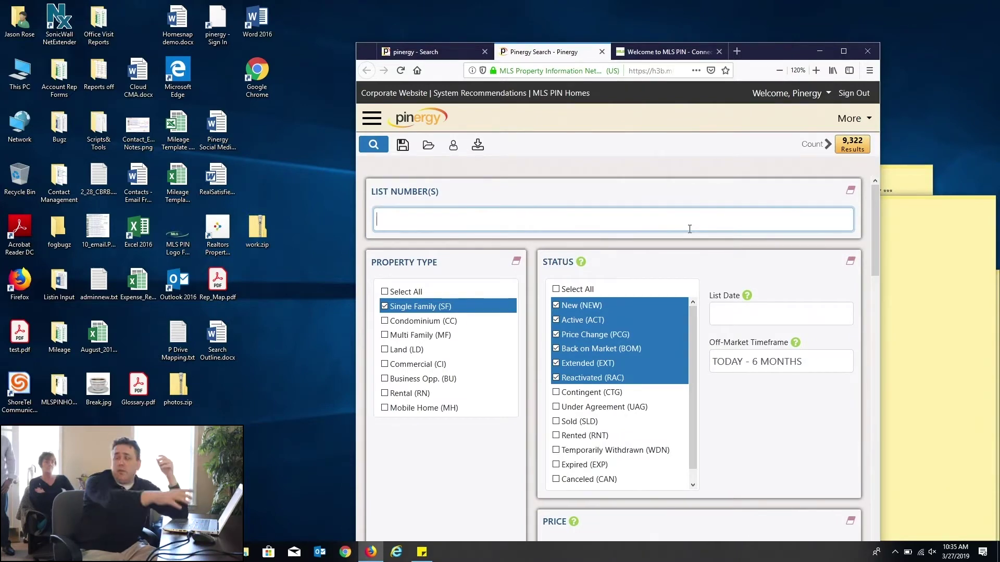
click(843, 51)
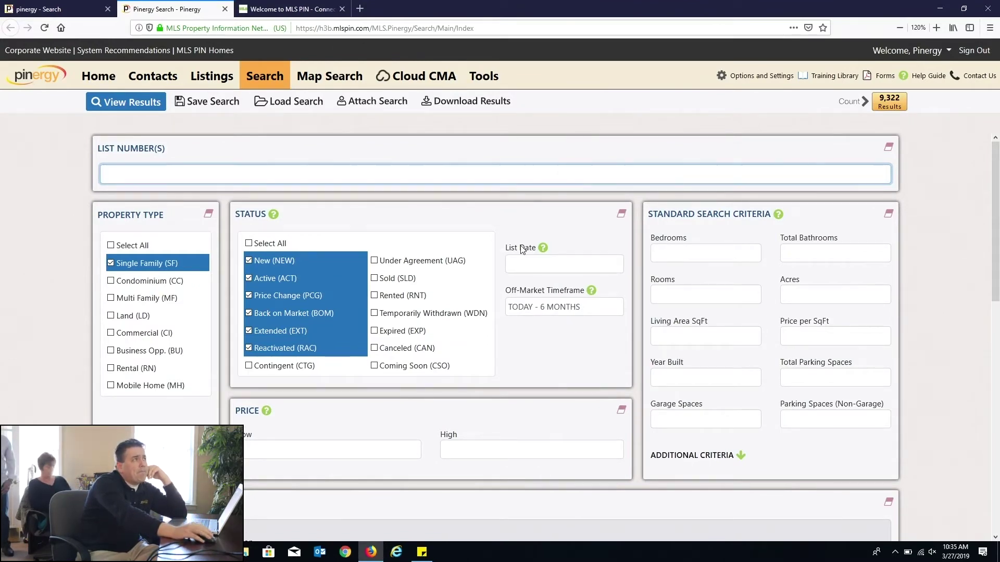
Step: Uncheck Single Family (SF) and toggle Select All until no property types or statuses remain checked
click(111, 263)
click(248, 244)
click(249, 244)
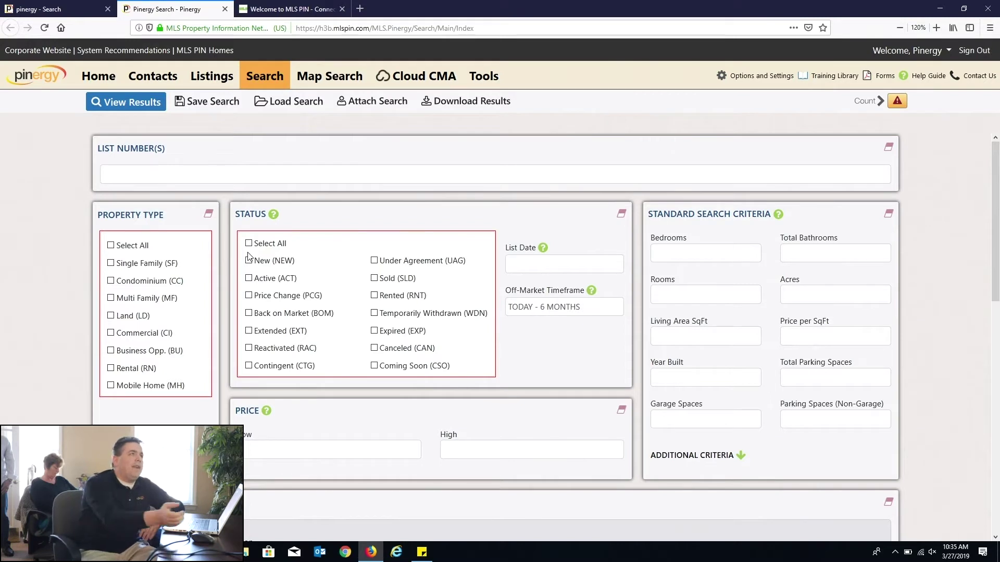
click(248, 243)
double_click(248, 244)
click(249, 244)
click(110, 245)
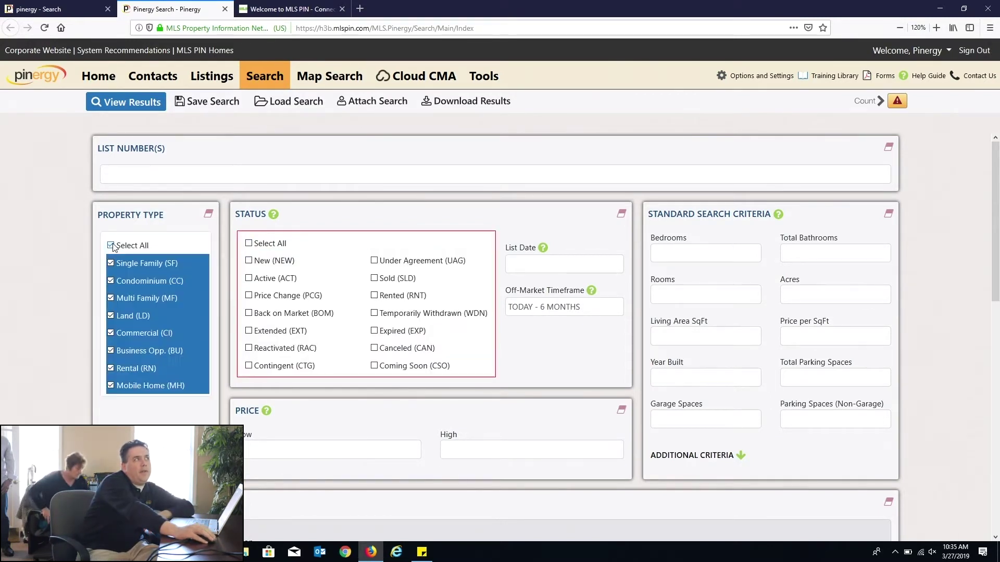
click(111, 246)
click(248, 244)
click(248, 243)
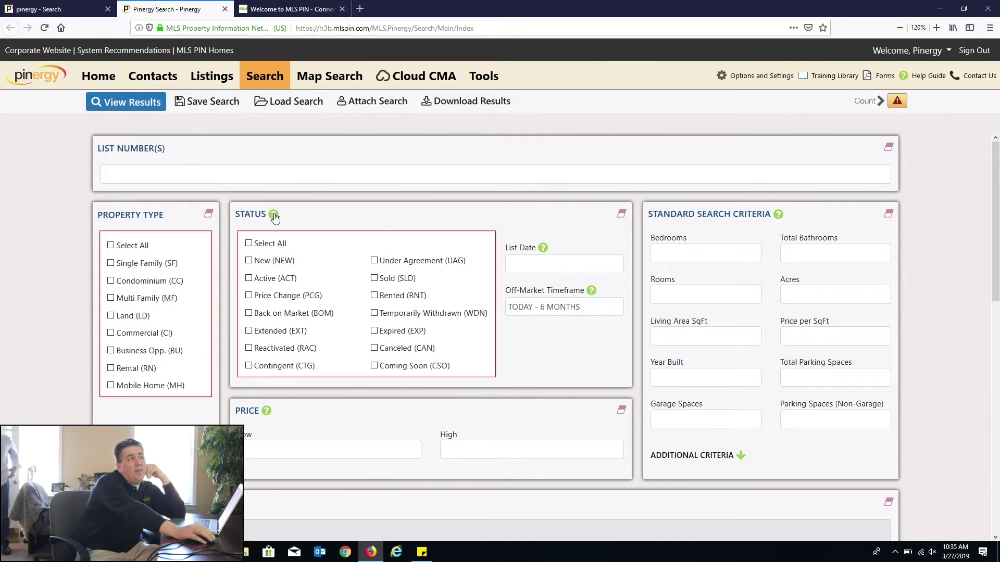
drag(235, 214, 266, 218)
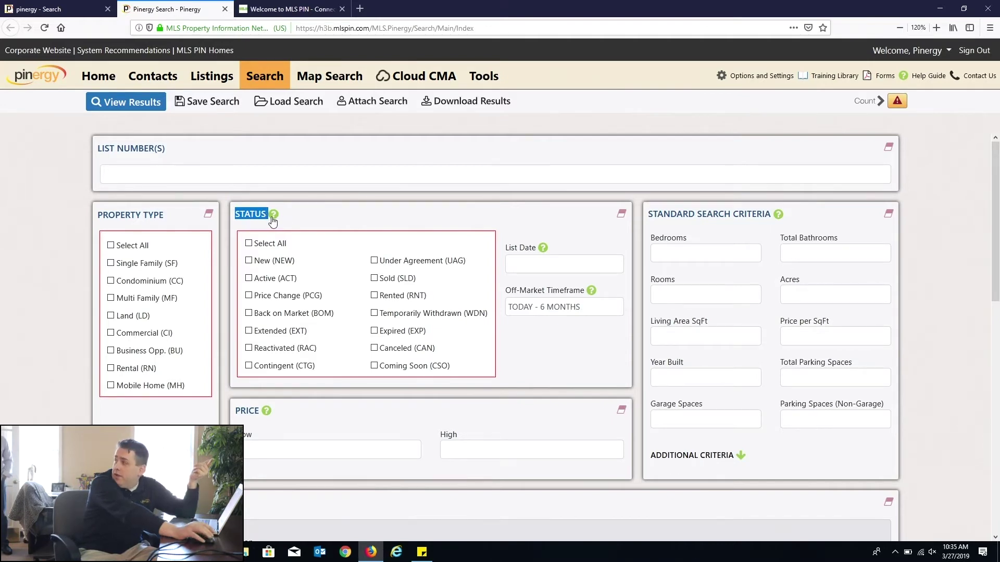
click(271, 217)
scroll(429, 275, down, 3)
drag(374, 293, 615, 294)
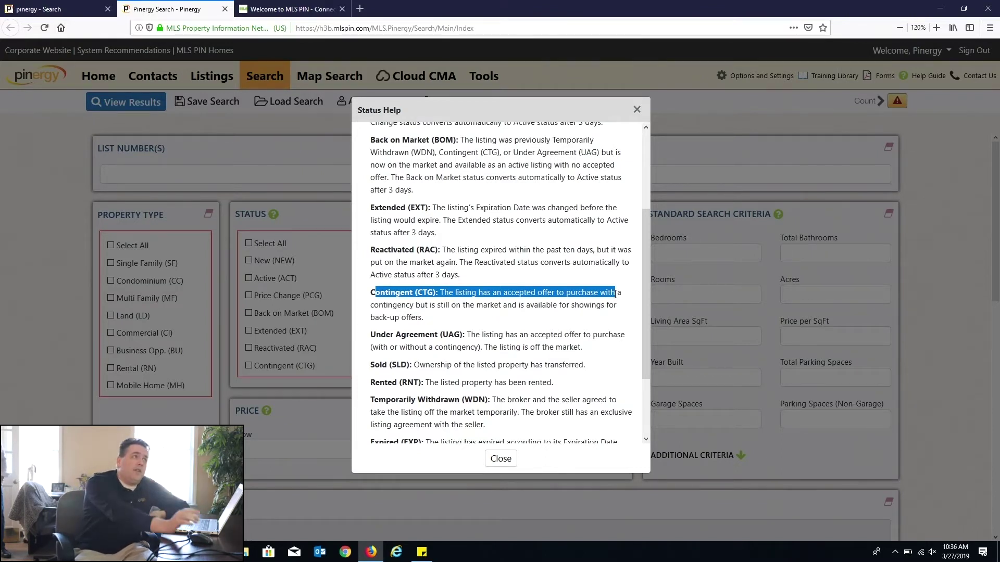
click(635, 110)
click(561, 261)
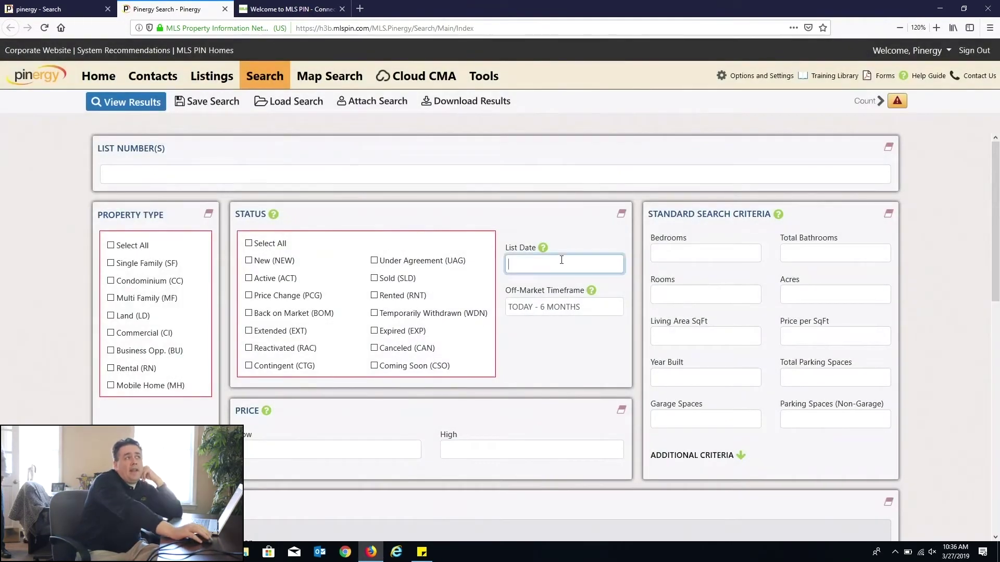
Step: Reload the default search, try a 01/01/2019-01/31/2019 list date range, then clear it
click(264, 76)
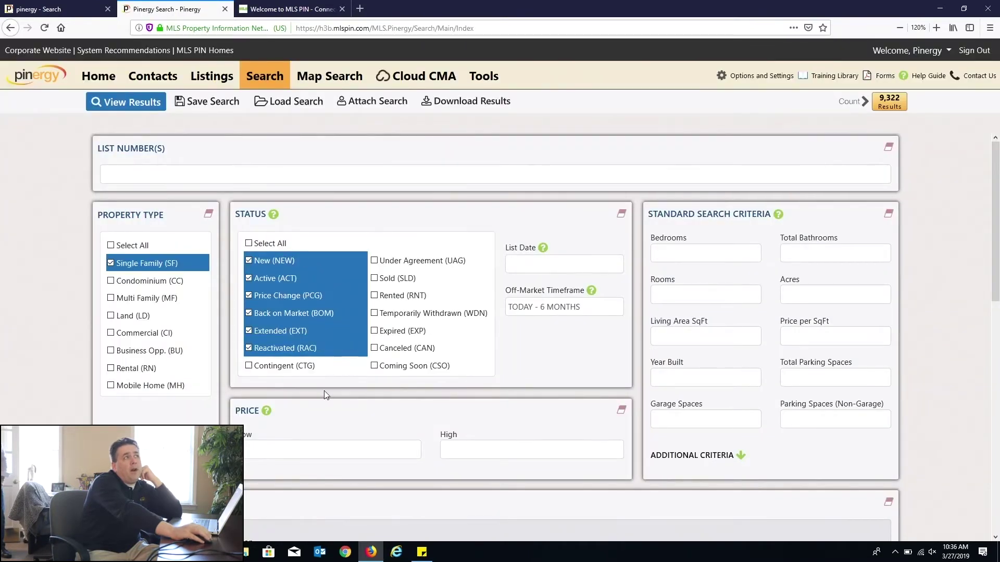
click(576, 265)
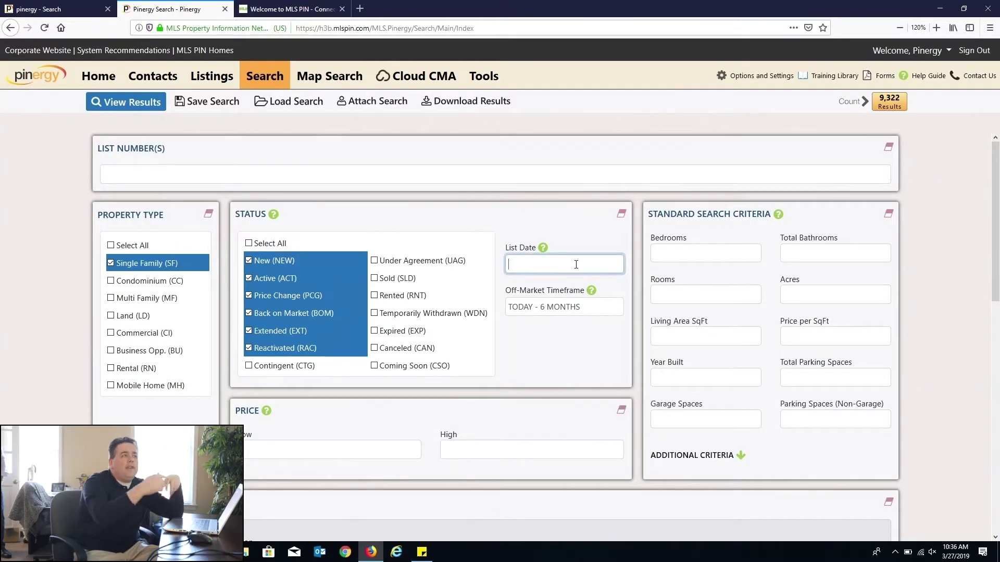
text(01//01/20190-)
key(BackSpace)
key(BackSpace)
text(-01/31/2019)
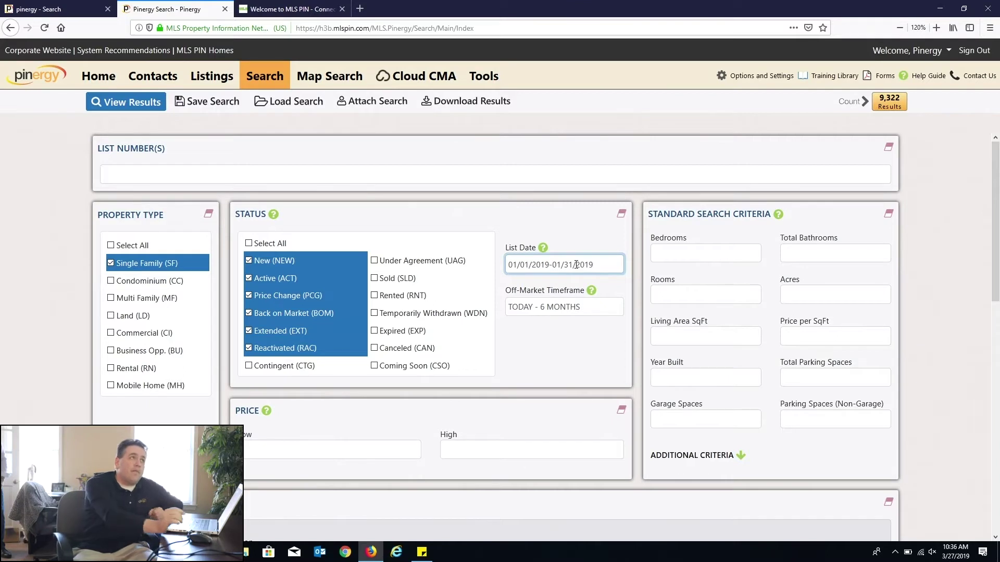
drag(584, 258, 314, 252)
key(BackSpace)
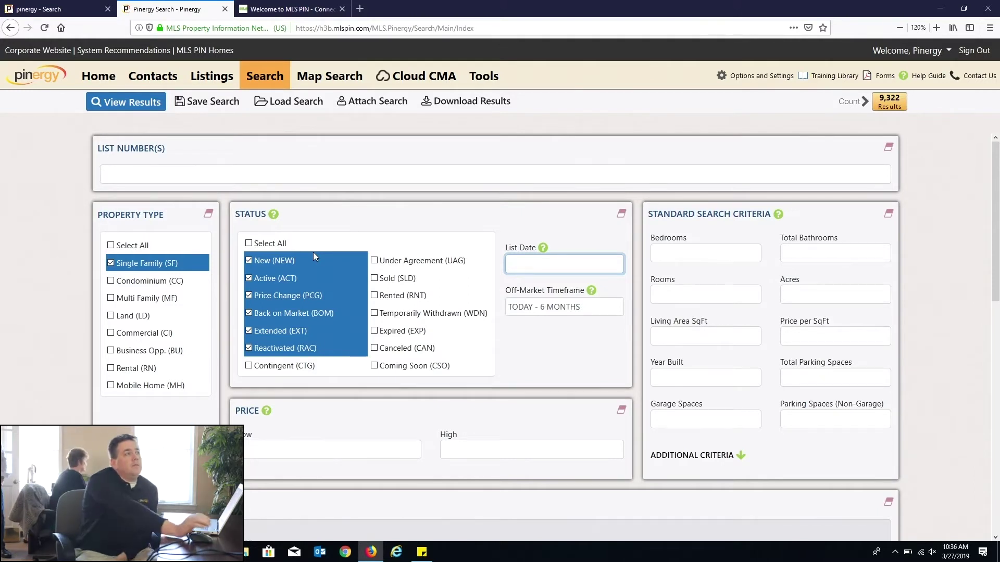
Step: Leave only Contingent (CTG) checked in Status, giving 1,635 results
click(249, 366)
click(249, 244)
click(249, 244)
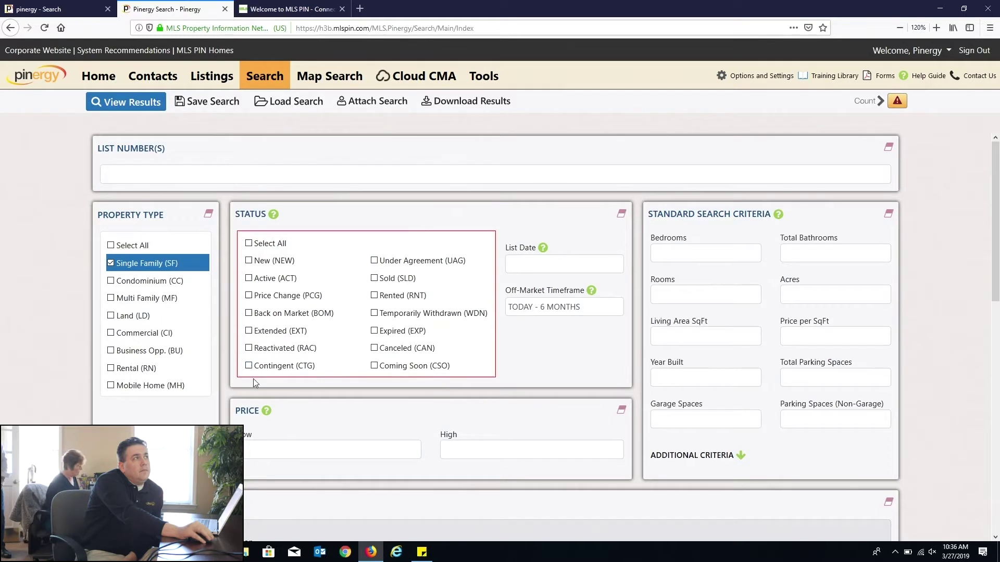
click(248, 366)
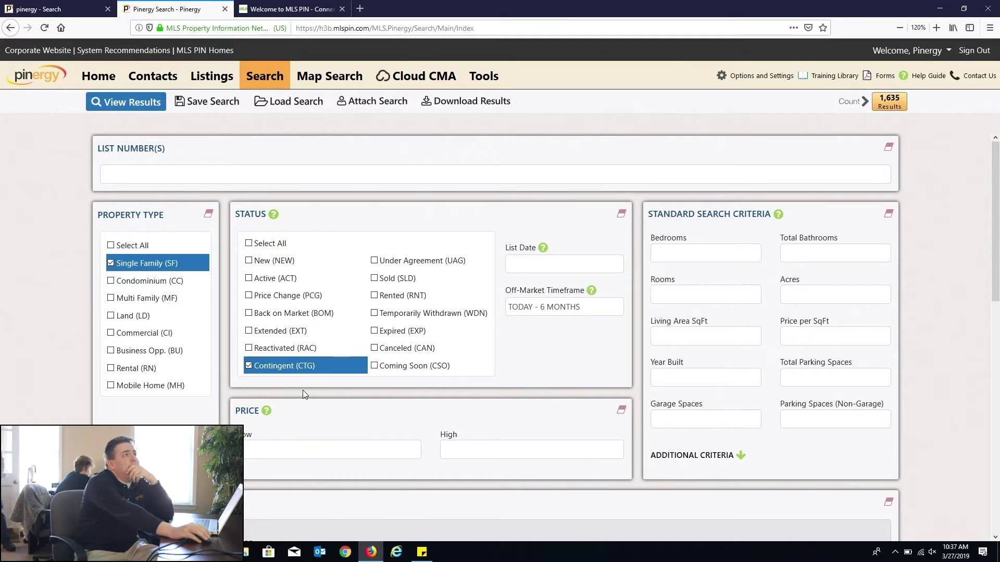
click(526, 266)
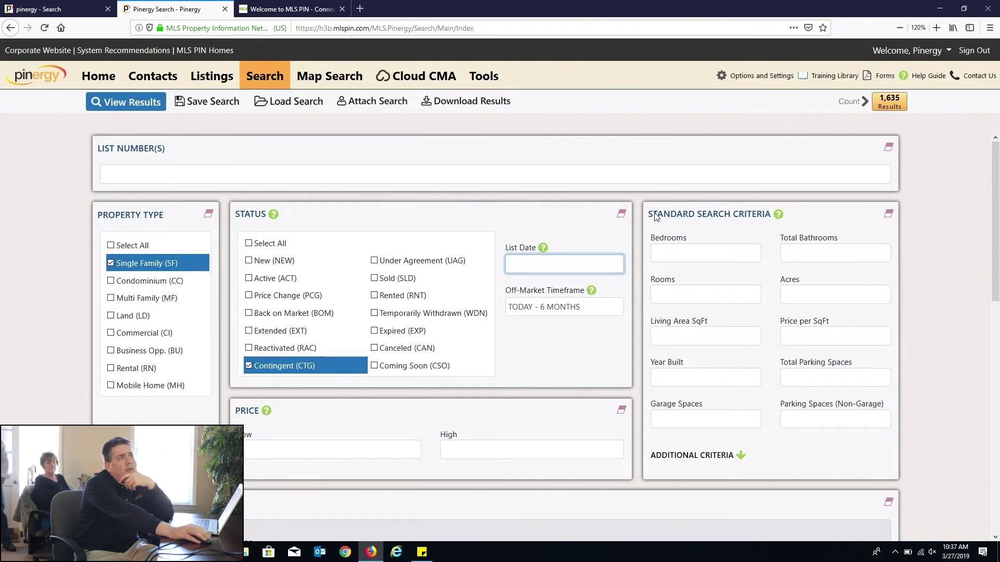
drag(653, 213, 771, 216)
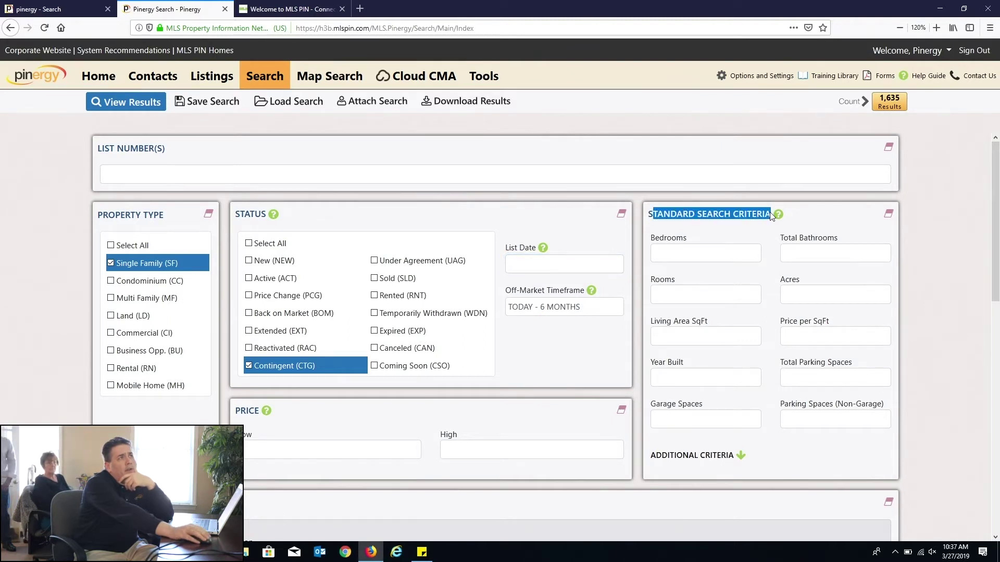
click(814, 338)
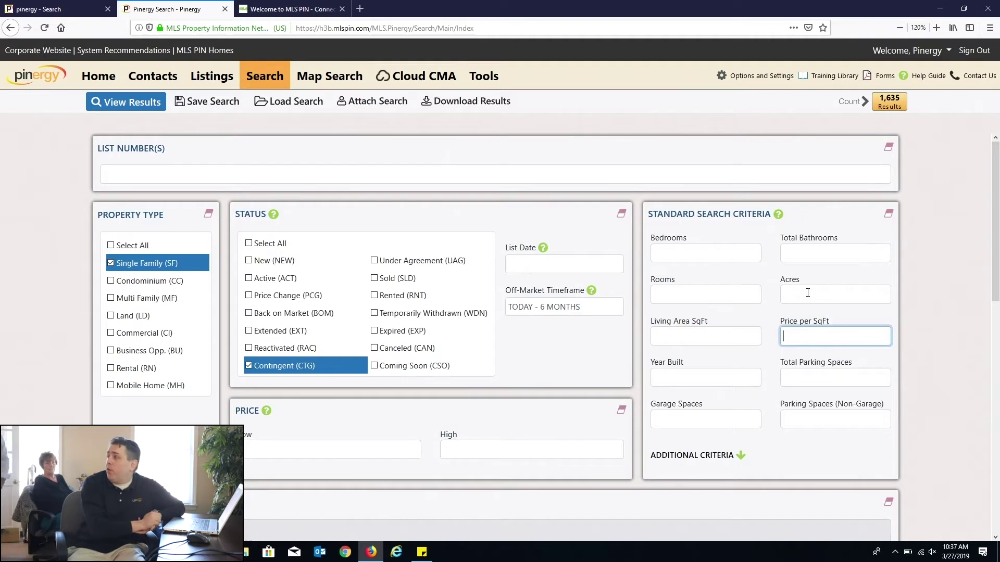
text(1)
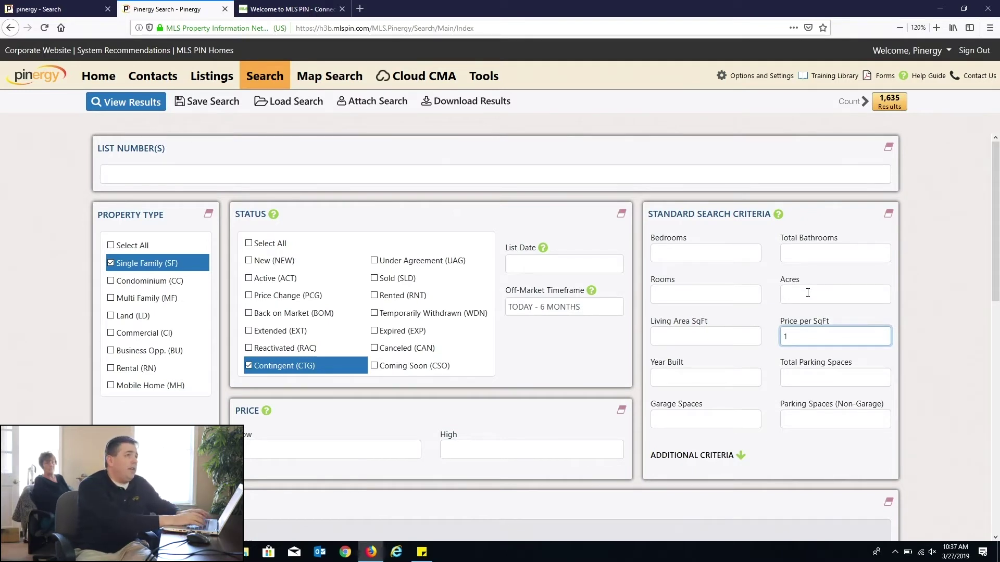
text(50-200)
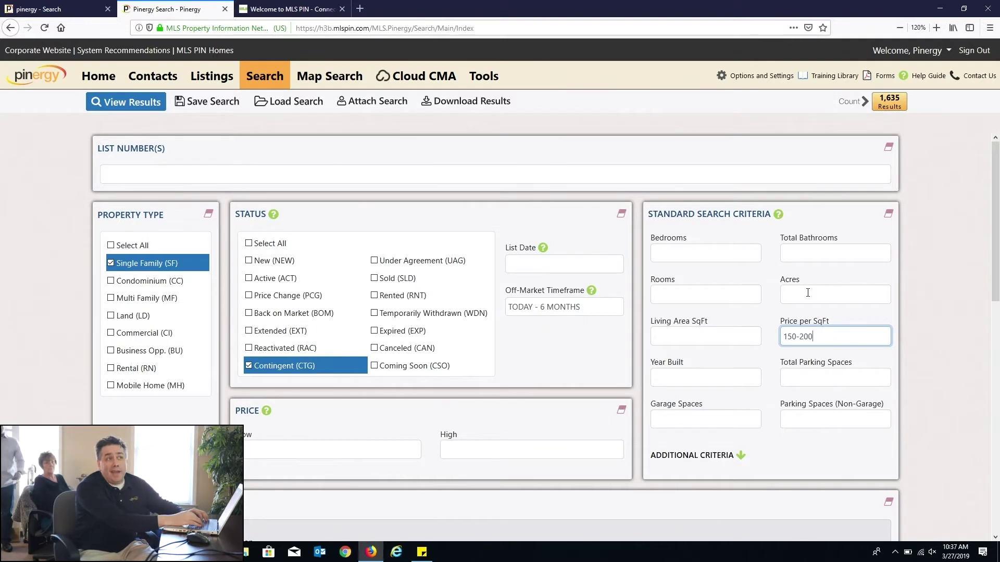
key(BackSpace)
key(BackSpace)
key(BackSpace)
key(BackSpace)
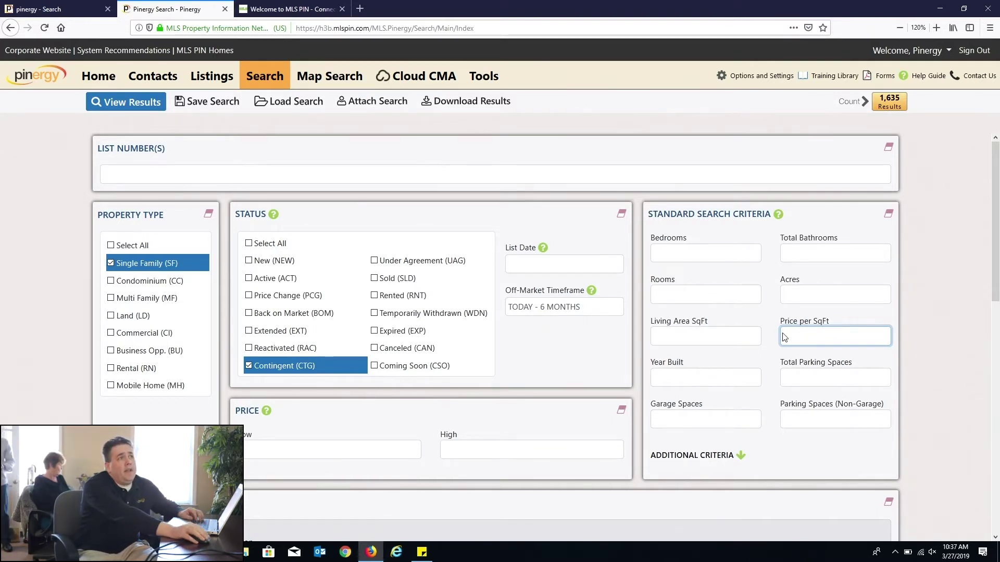
click(793, 377)
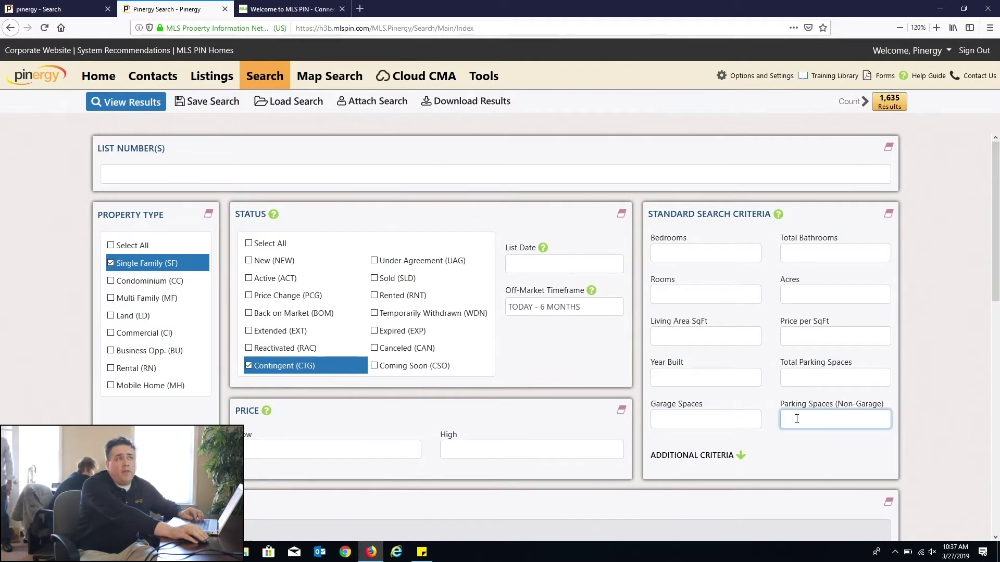
click(793, 372)
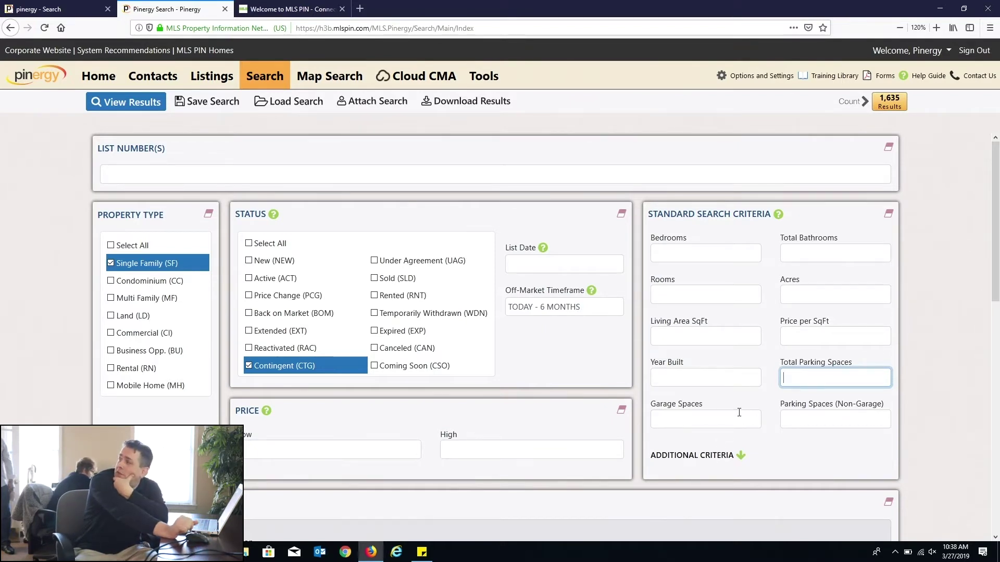
Step: Review the blank Standard Search Criteria fields, then jump to Additional Criteria
click(701, 457)
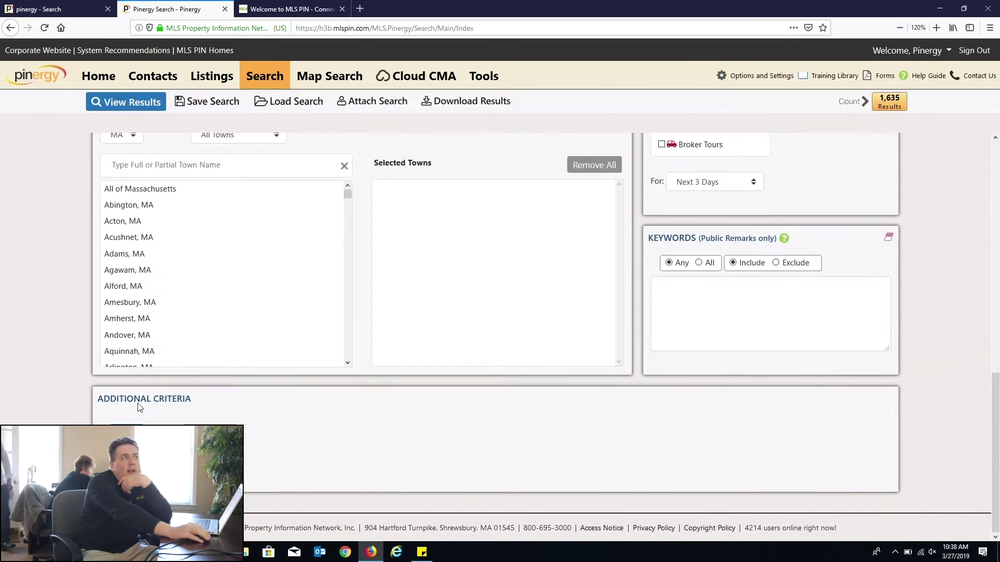
scroll(698, 373, up, 10)
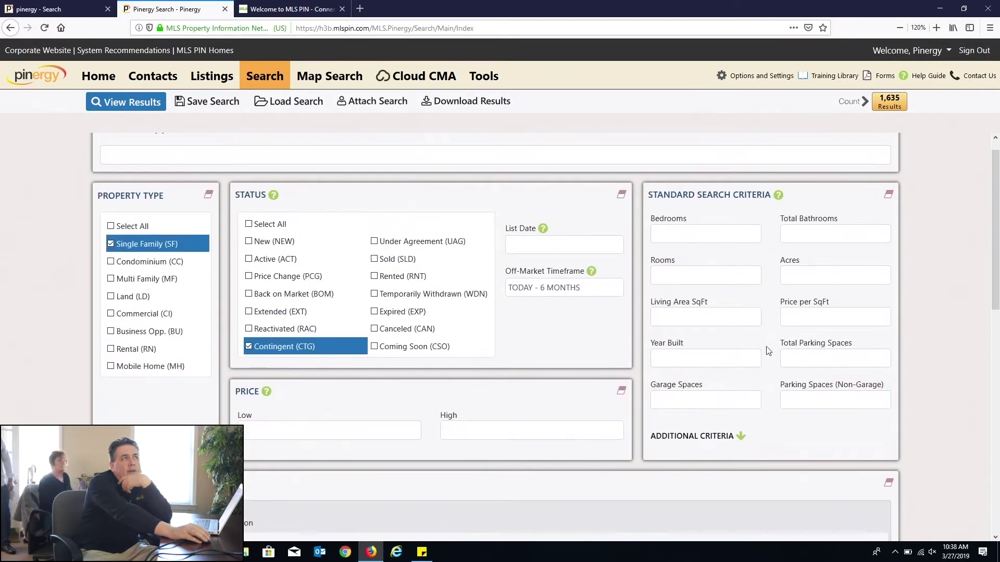
drag(847, 437, 650, 220)
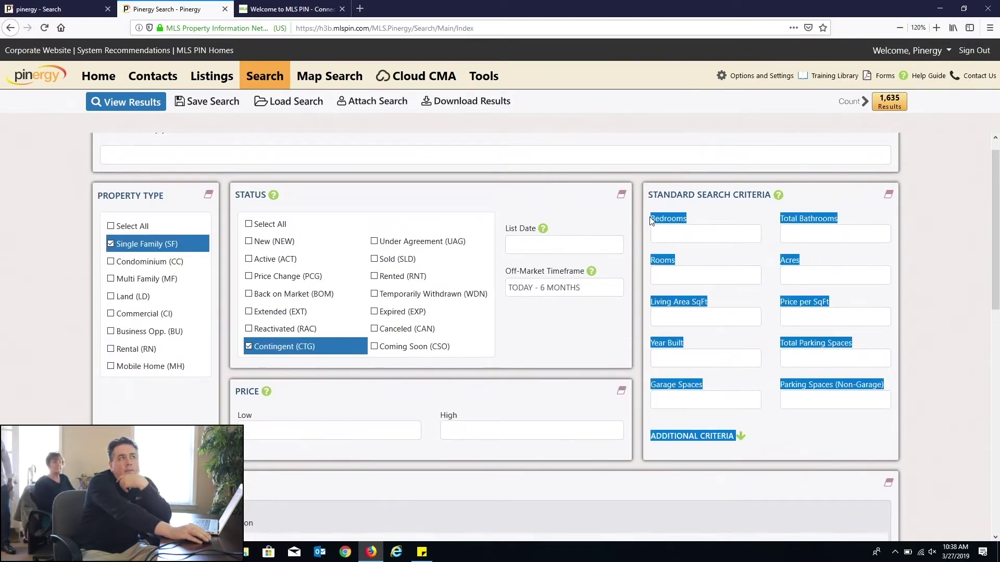
click(719, 353)
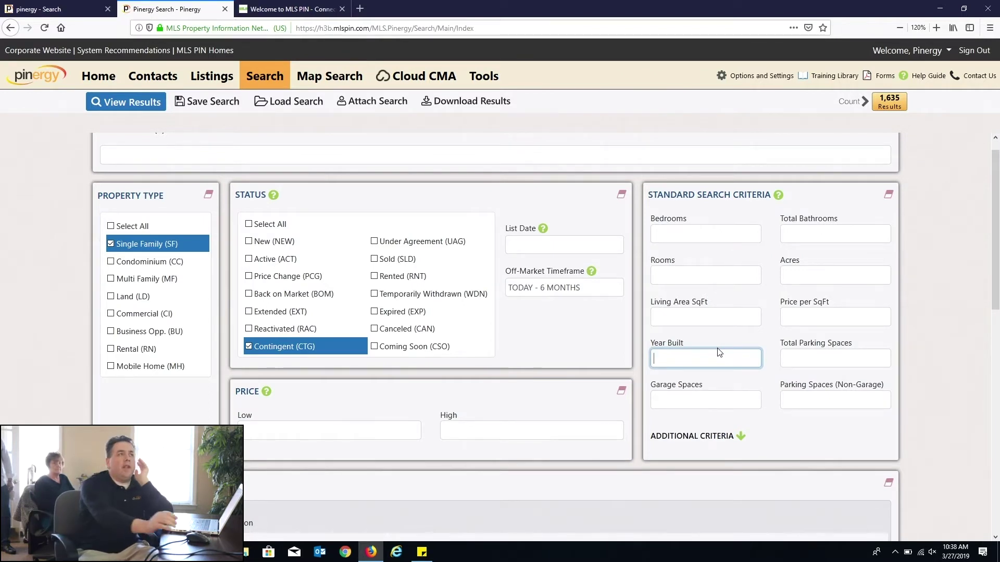
click(694, 437)
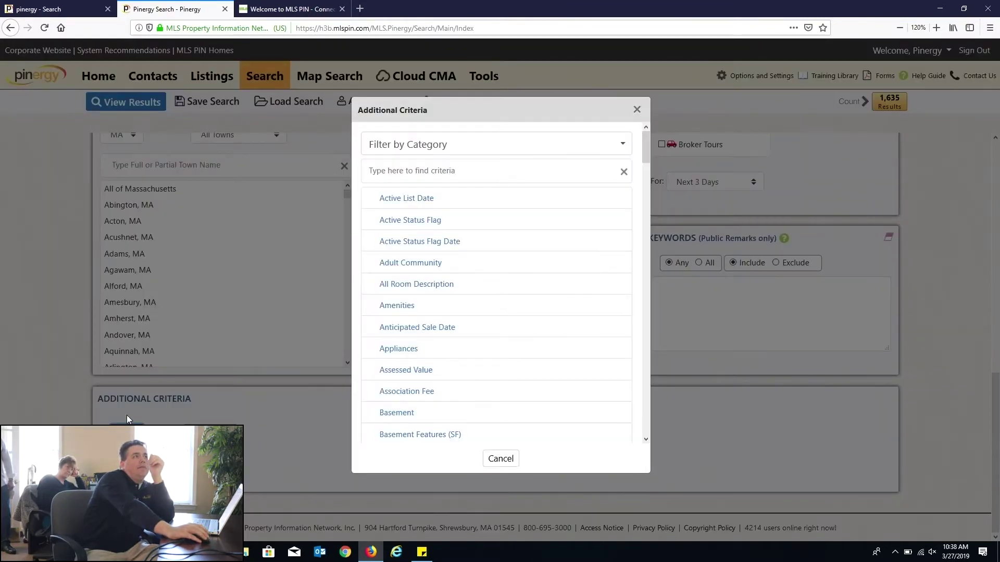
Step: Find Style (SF) by searching 'sty' and add a Cape criterion, cutting results to 283
click(464, 170)
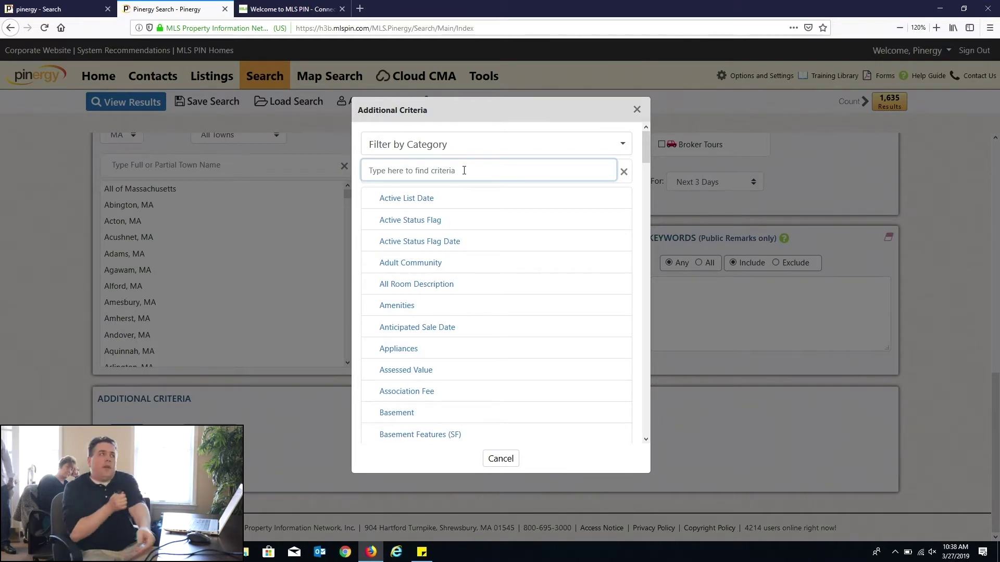
text(st)
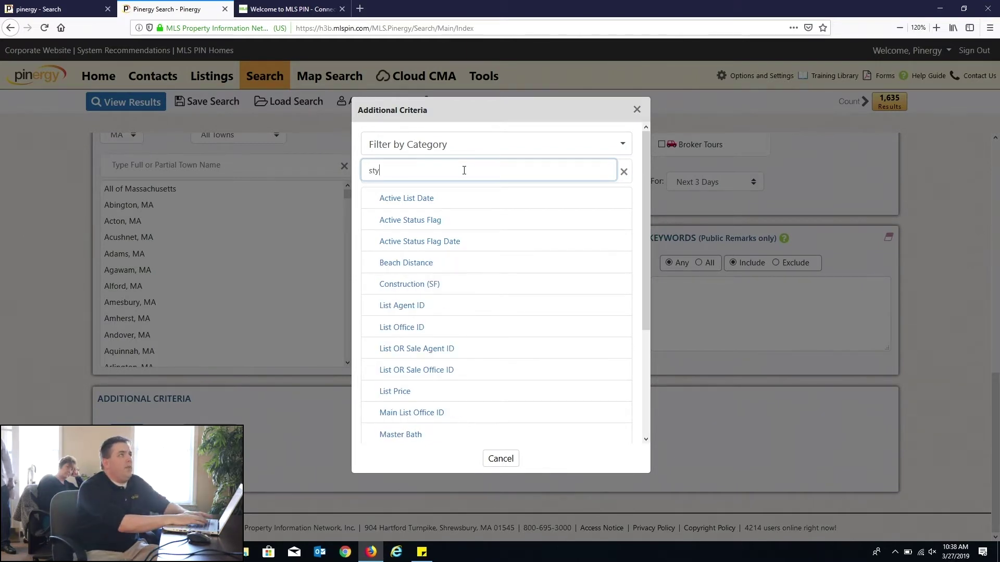
text(y)
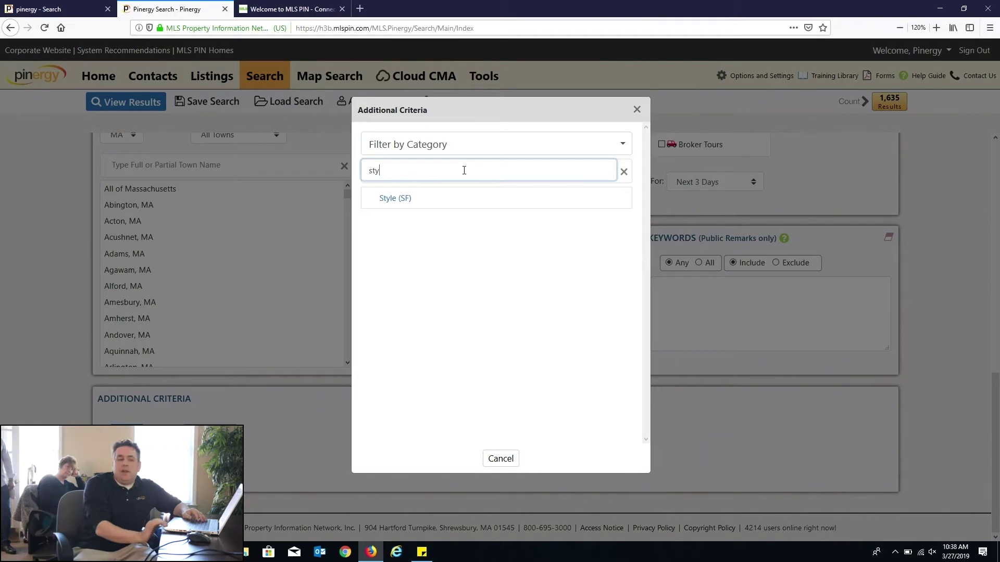
click(404, 202)
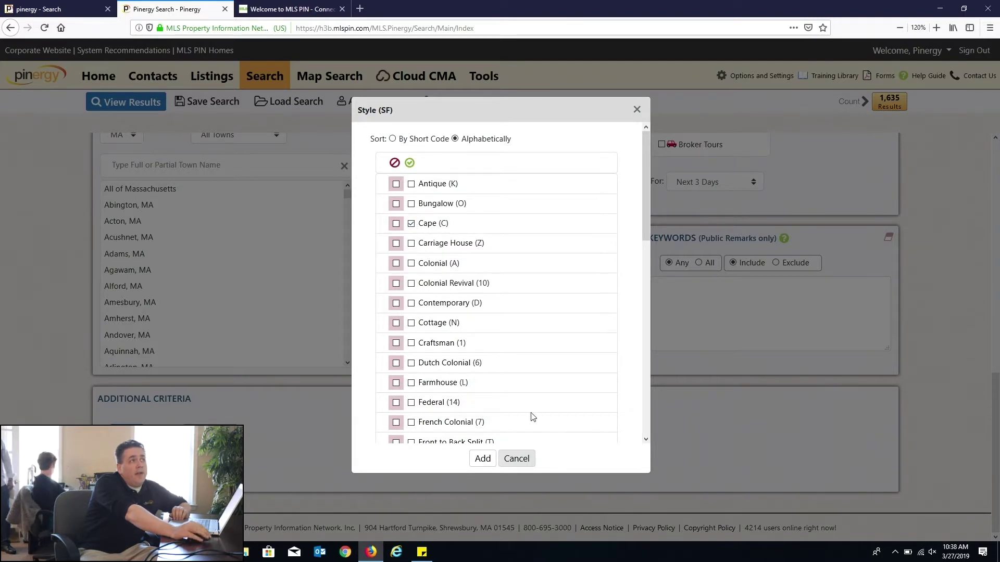
click(482, 458)
scroll(421, 489, down, 2)
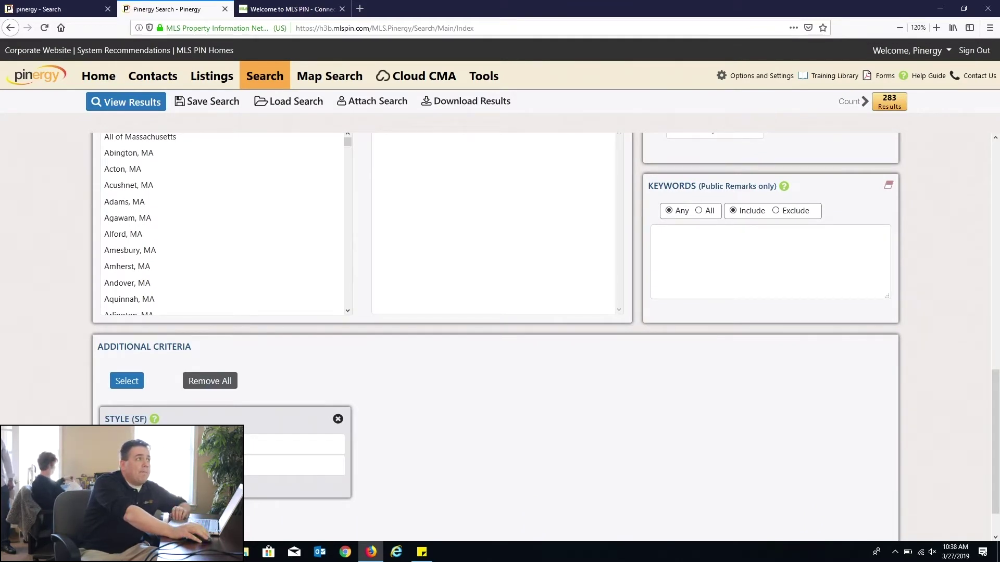
click(127, 381)
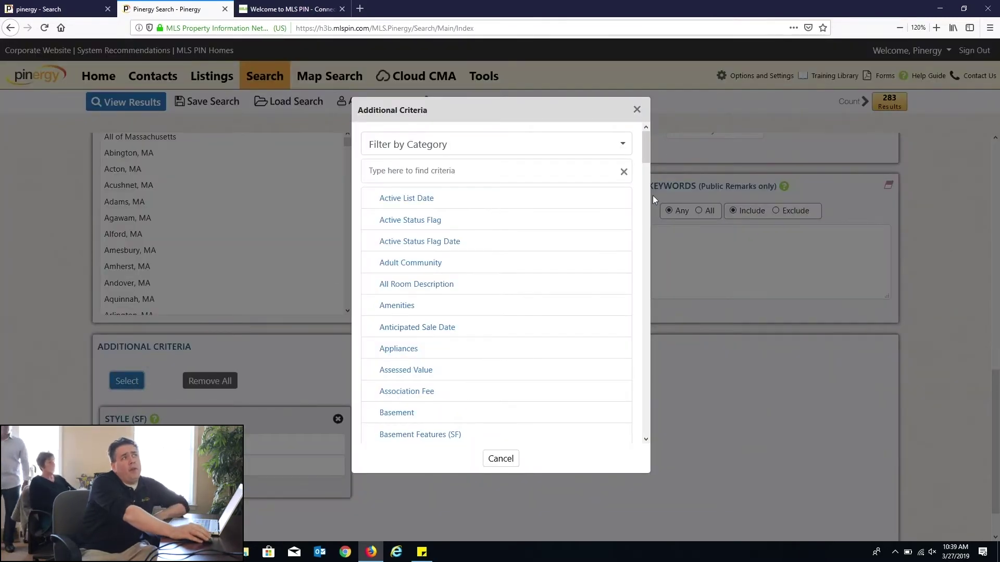
scroll(466, 234, down, 6)
scroll(446, 276, down, 6)
scroll(461, 326, down, 4)
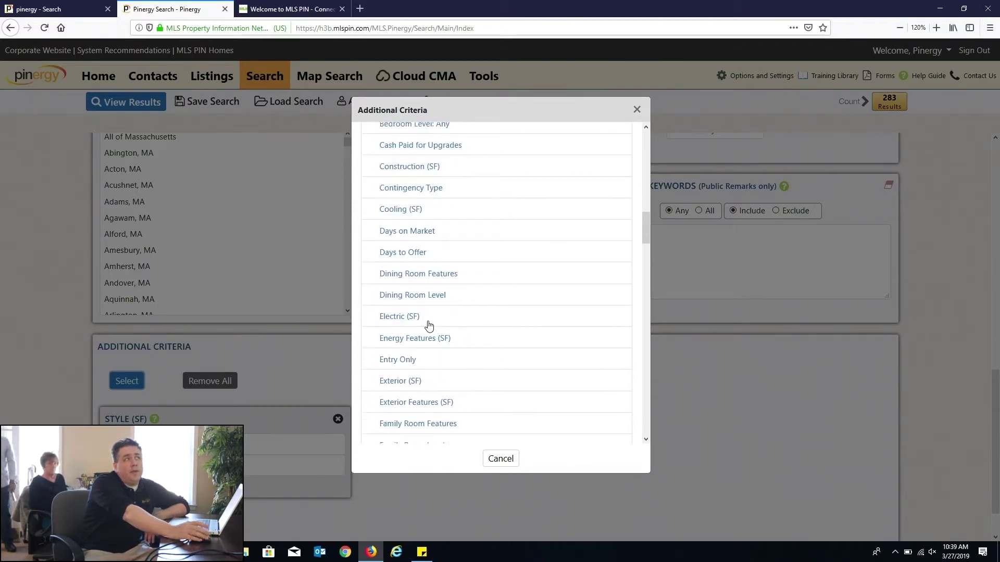
scroll(453, 296, up, 12)
scroll(452, 297, up, 3)
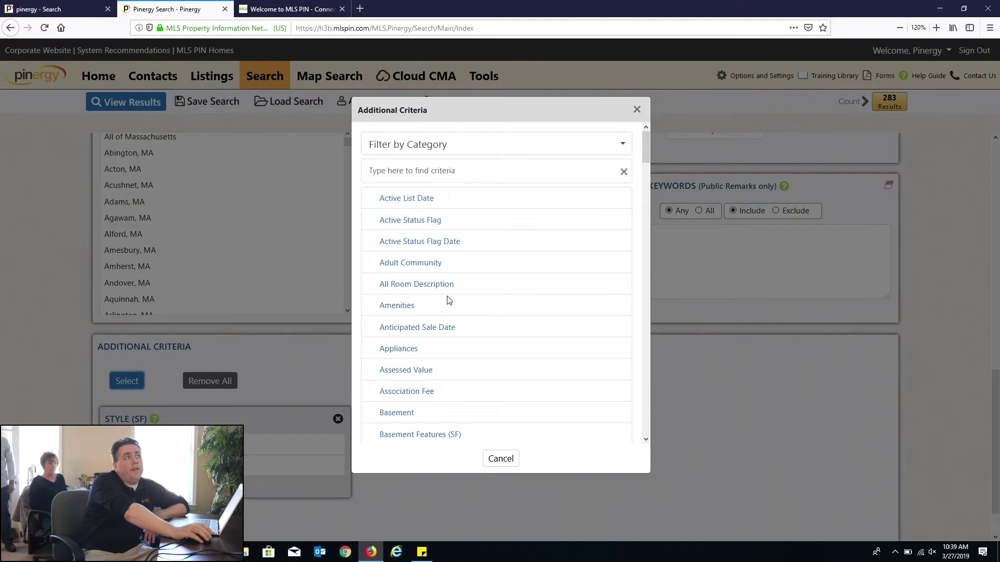
click(418, 147)
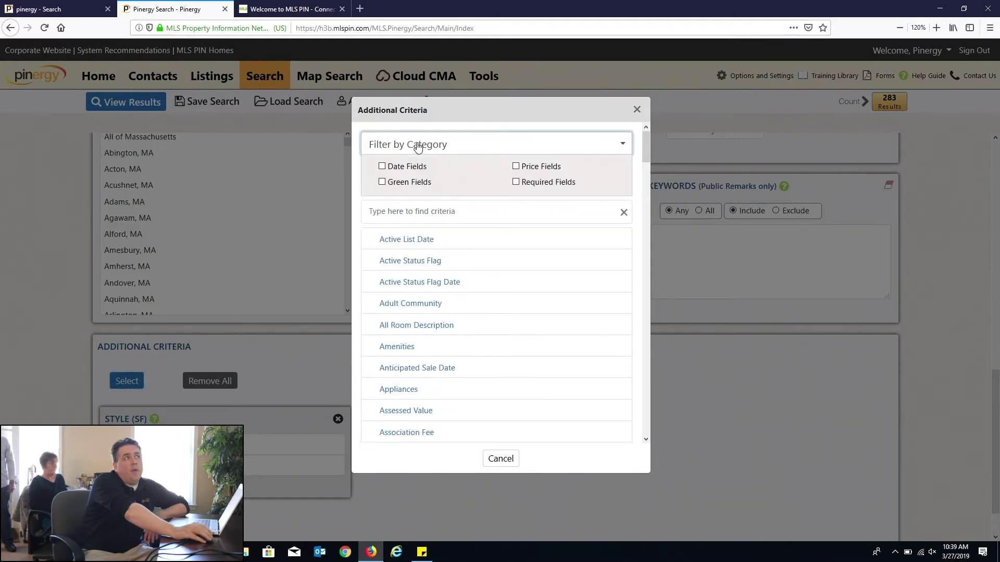
click(517, 182)
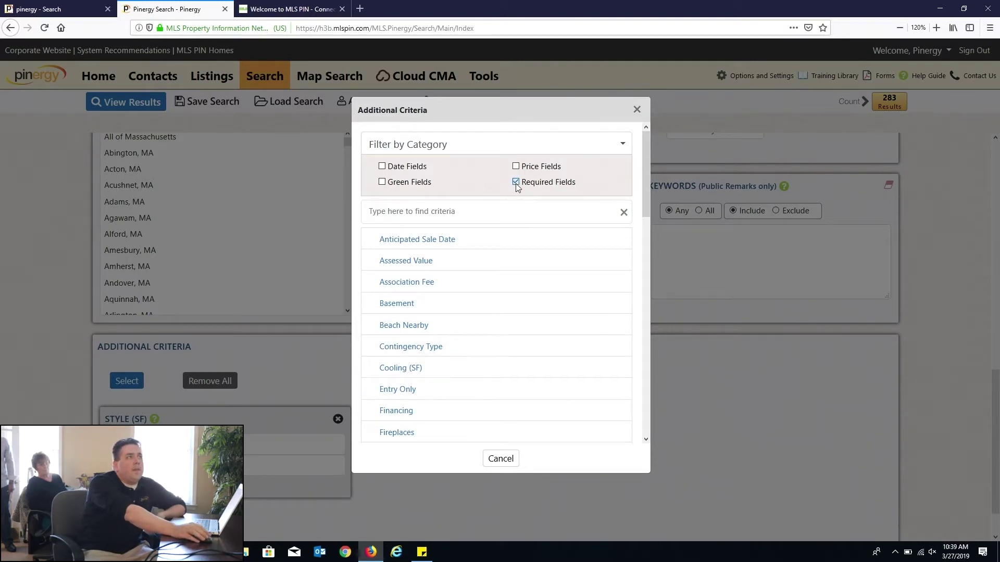
click(516, 182)
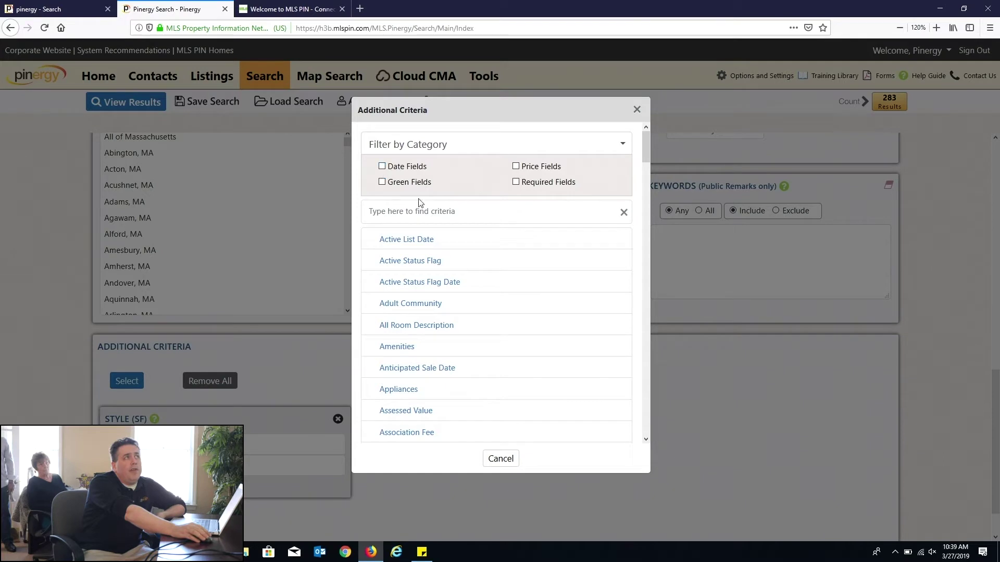
click(636, 111)
scroll(570, 354, up, 5)
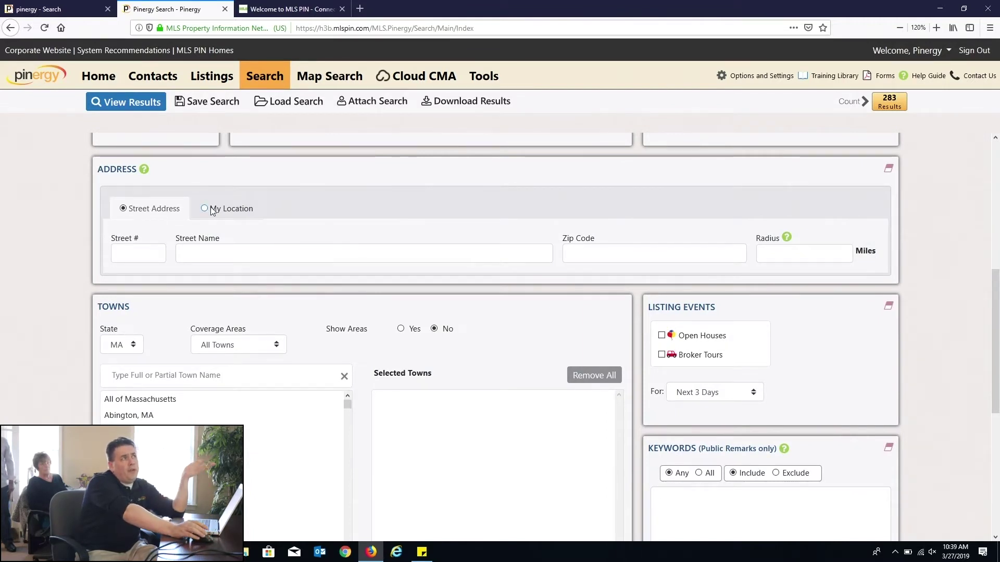
Step: Allow location access and search within a 2-mile radius of my location
drag(110, 174, 132, 175)
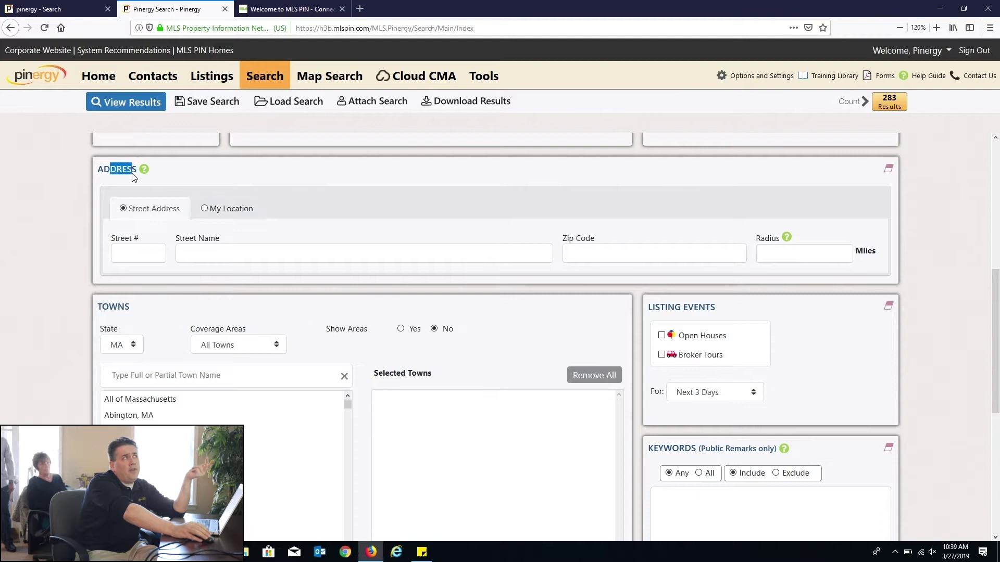
click(204, 209)
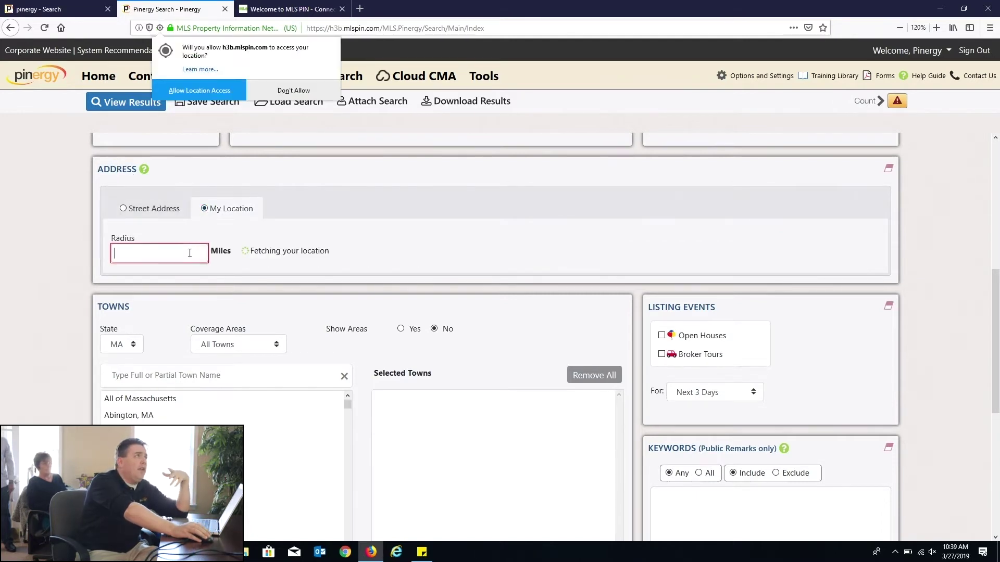
click(200, 90)
click(154, 255)
text(2)
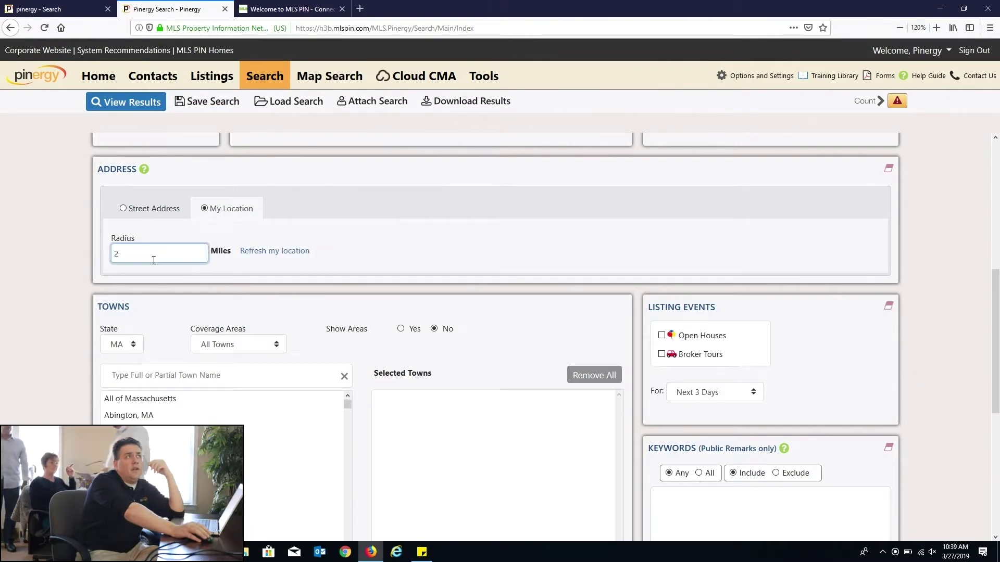
click(854, 101)
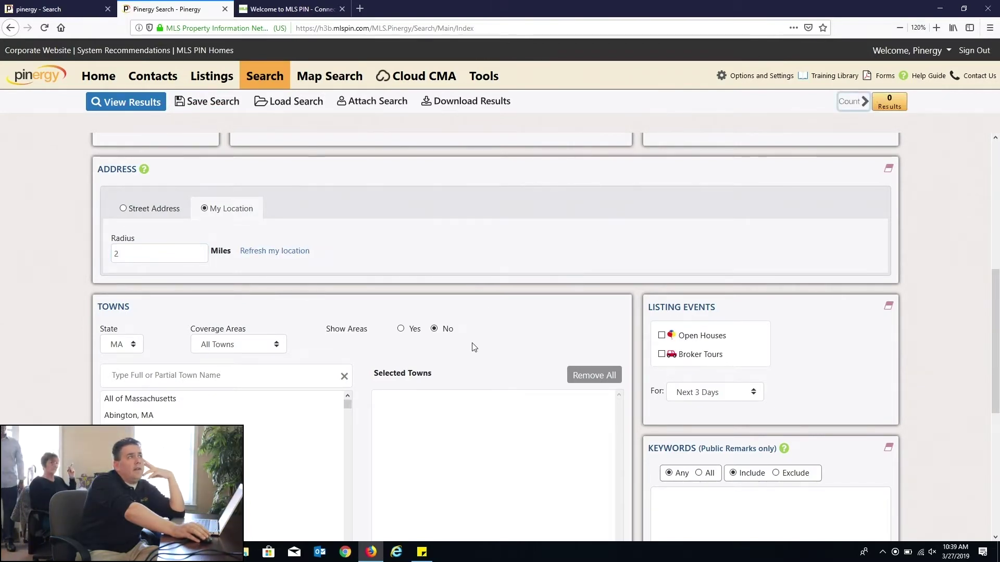
scroll(475, 346, up, 5)
scroll(479, 348, up, 3)
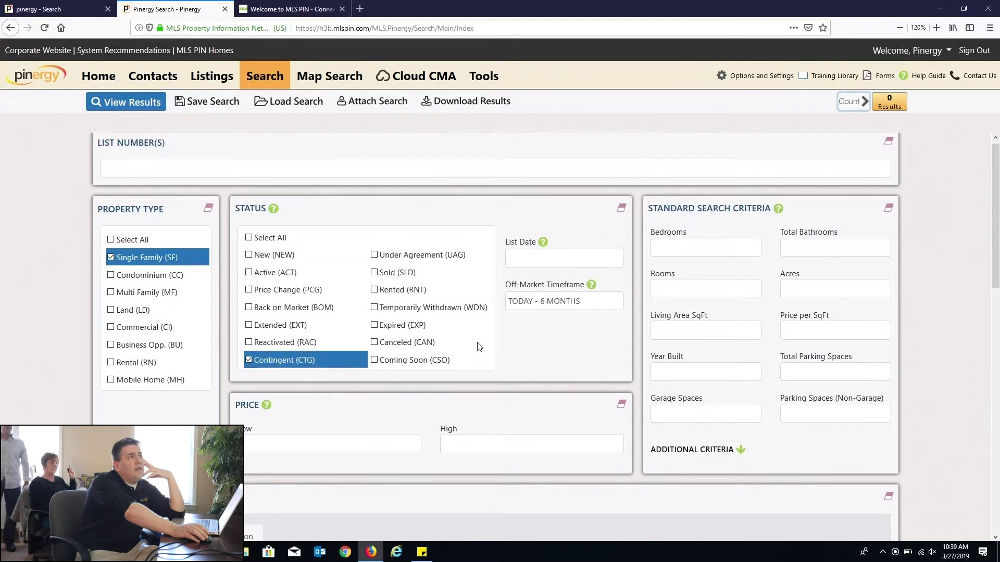
Step: Replace Contingent with New, Active, Price Change, Back on Market, Extended and Reactivated statuses
click(248, 359)
click(249, 255)
click(248, 272)
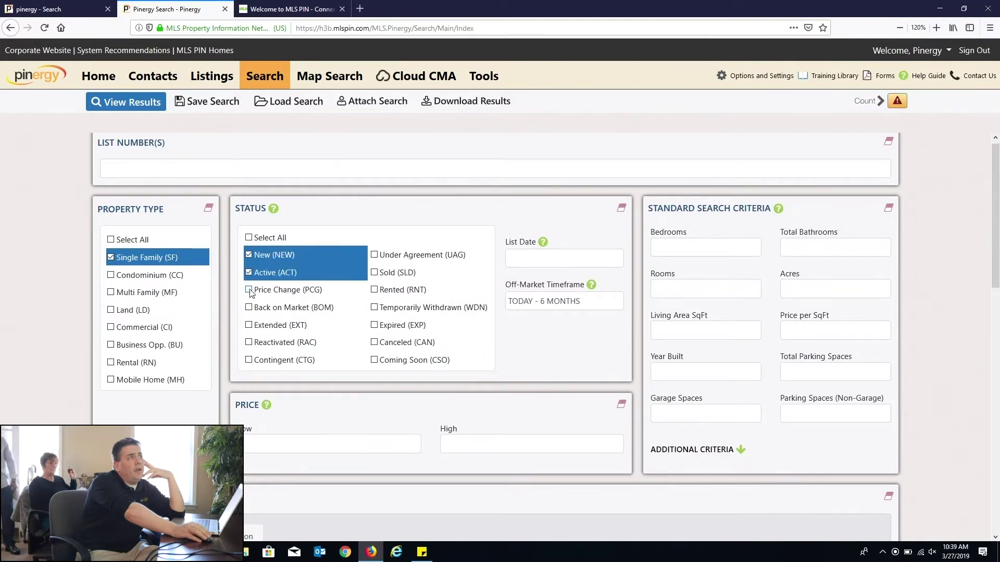
click(249, 289)
click(249, 307)
click(248, 325)
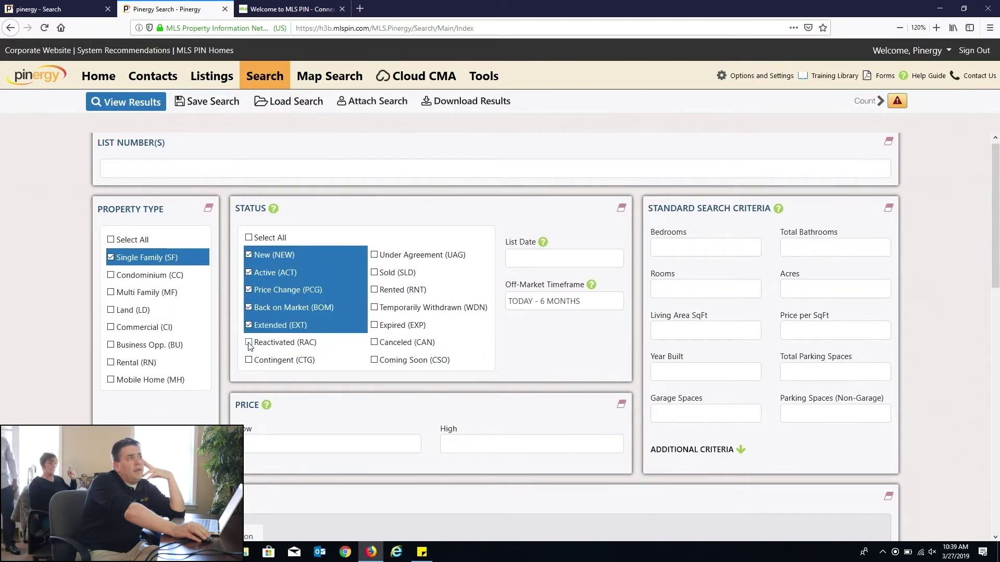
click(248, 342)
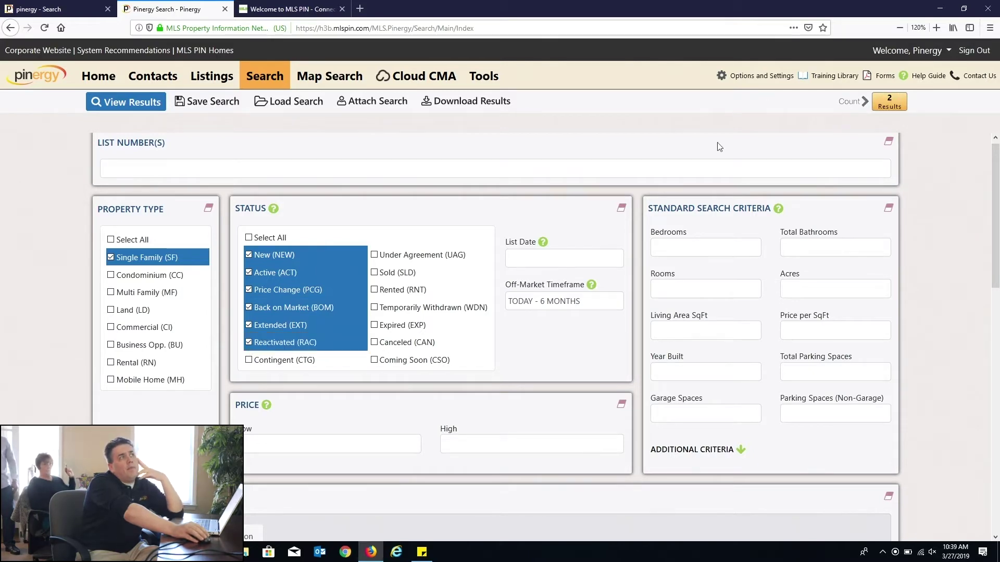
Step: Remove the Cape Style (SF) criterion, leaving 21 results
scroll(295, 312, down, 4)
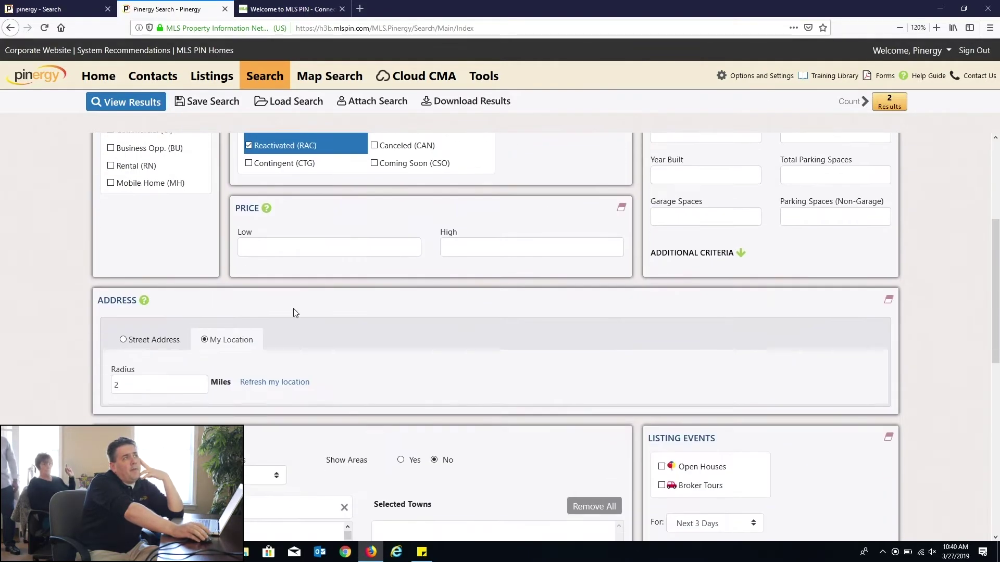
scroll(523, 306, down, 8)
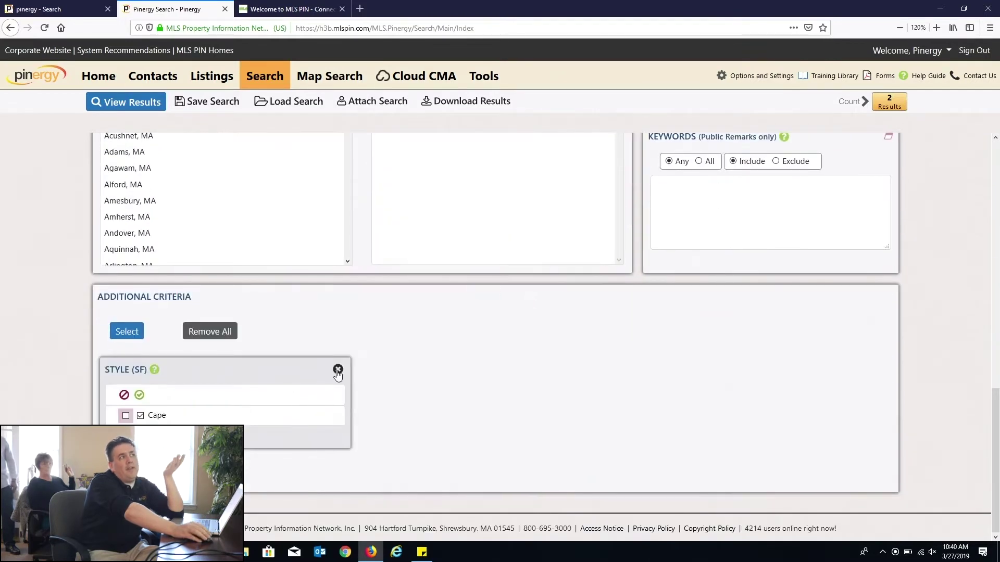
click(338, 369)
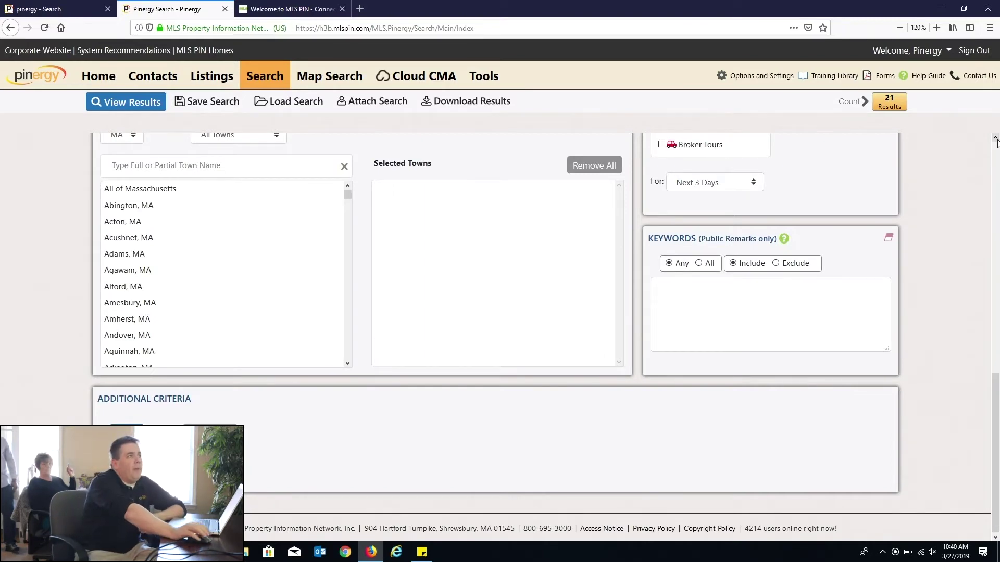
scroll(390, 324, up, 5)
scroll(393, 326, up, 3)
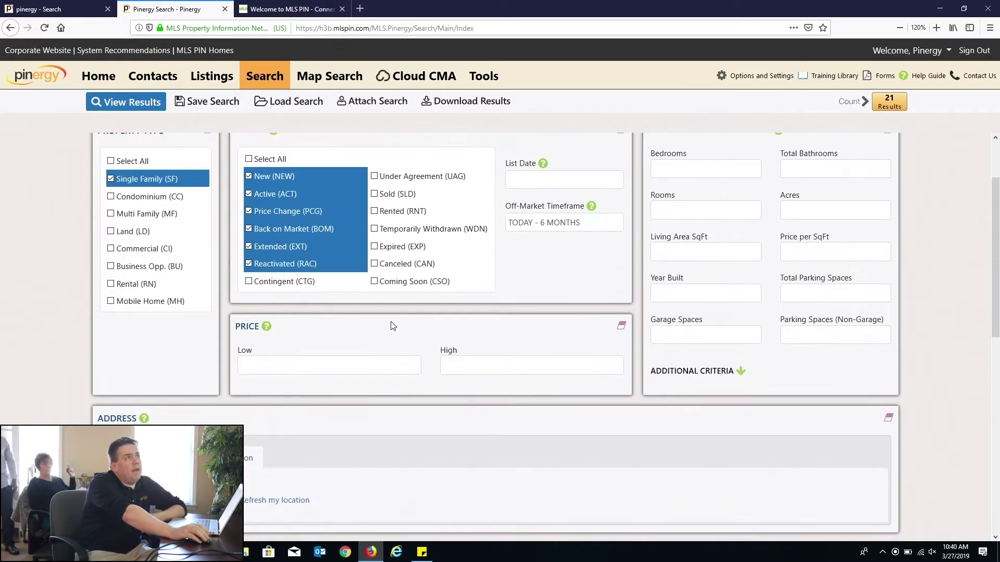
Step: Reset the search form and add Dracut, MA and Lowell, MA to the selected towns
click(278, 77)
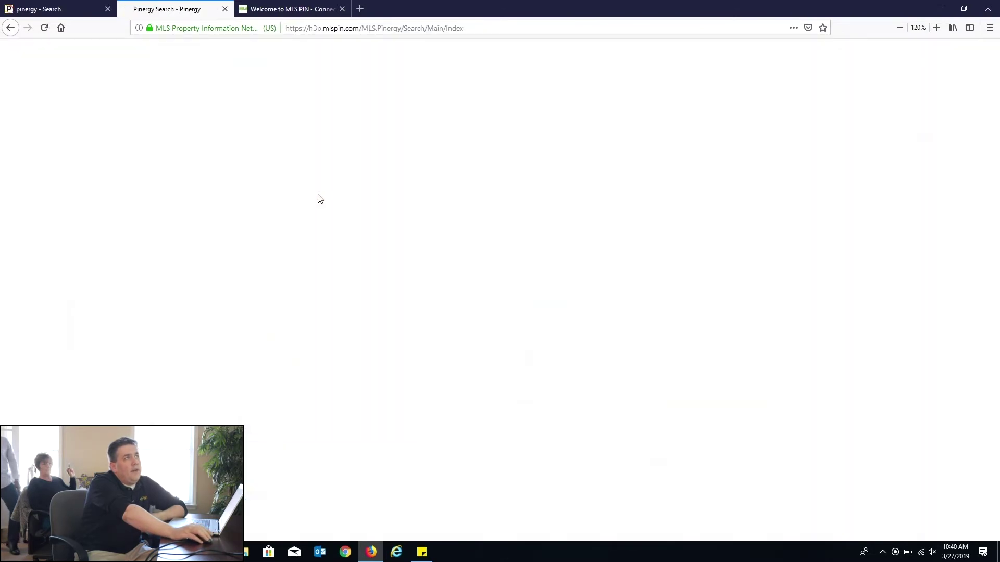
scroll(329, 205, down, 5)
scroll(329, 206, down, 2)
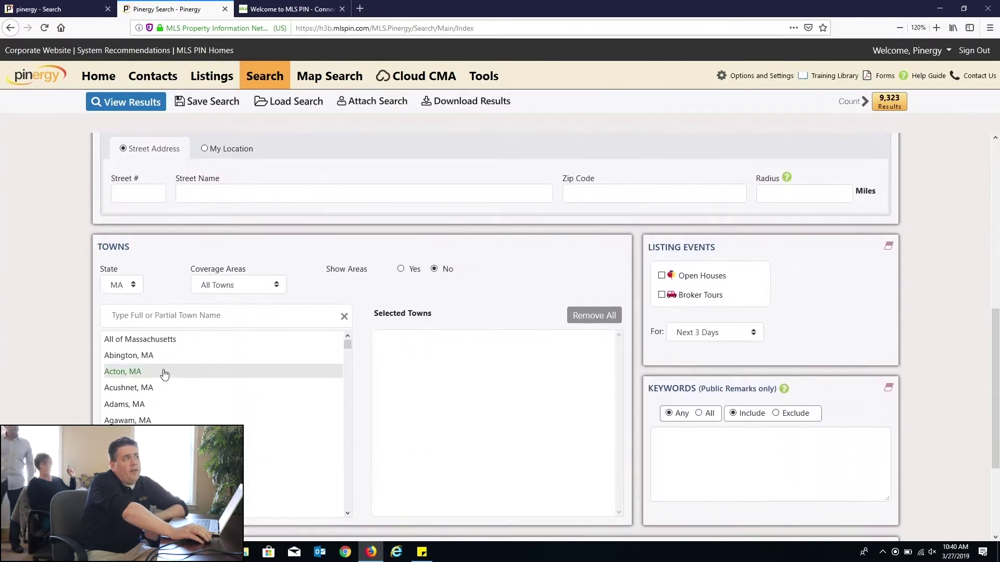
click(154, 315)
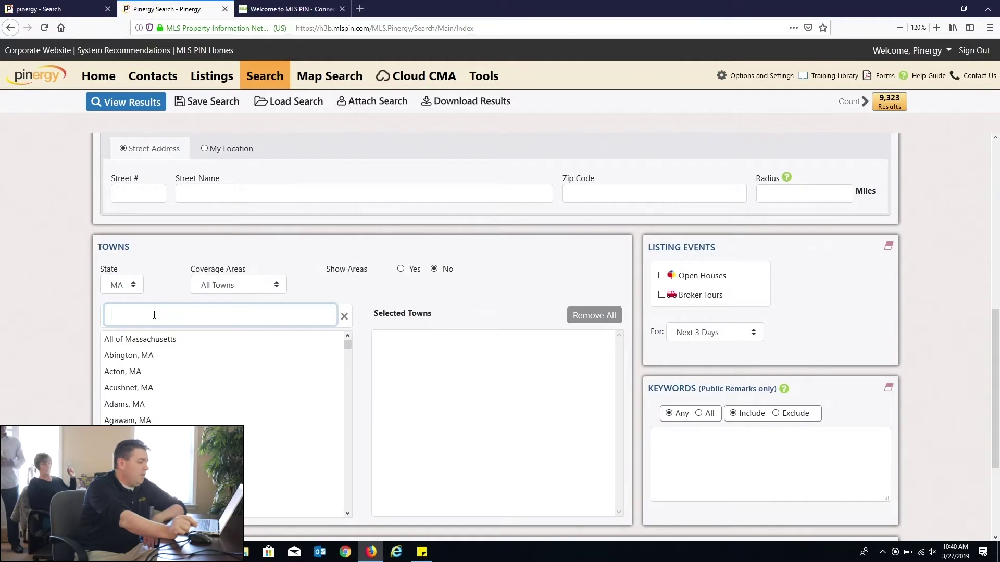
text(drac)
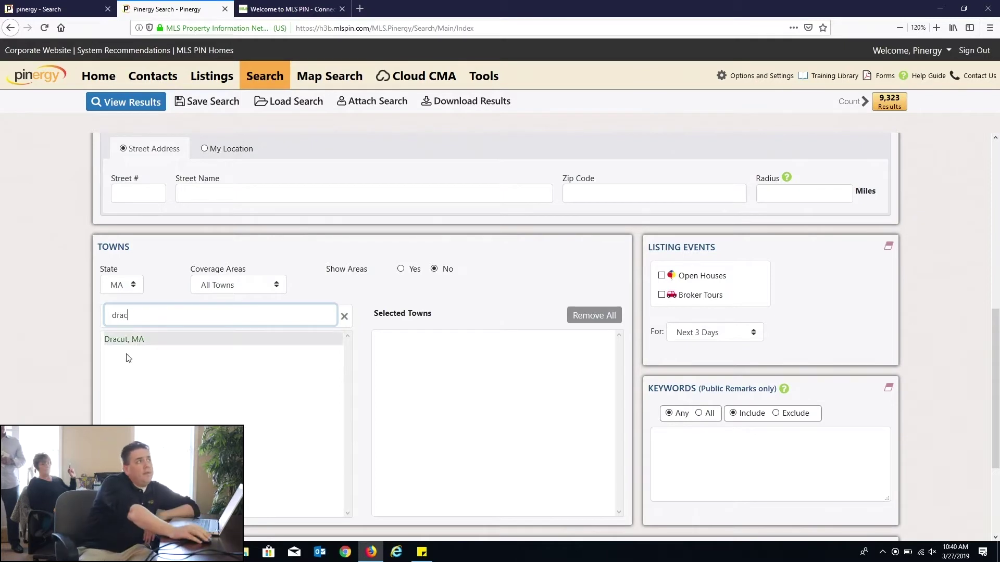
click(130, 337)
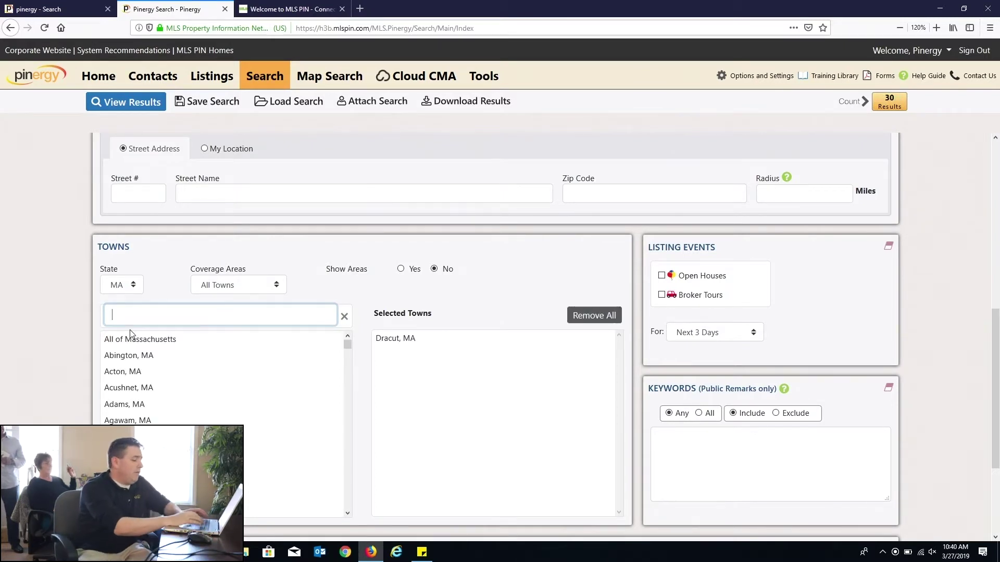
text(lowell)
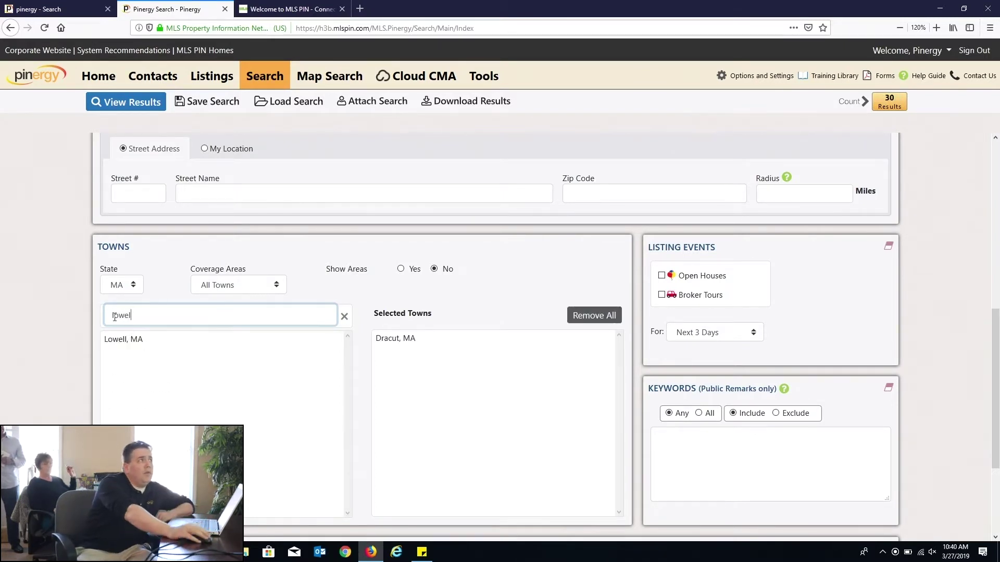
click(117, 338)
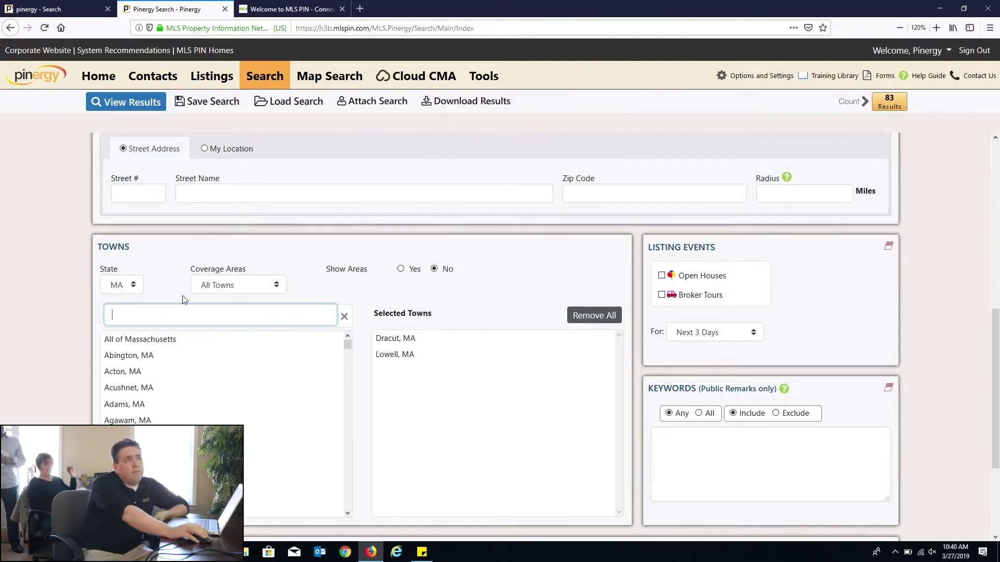
Step: Add Waltham, MA for 105 results, then clear the town name filter
scroll(380, 330, down, 4)
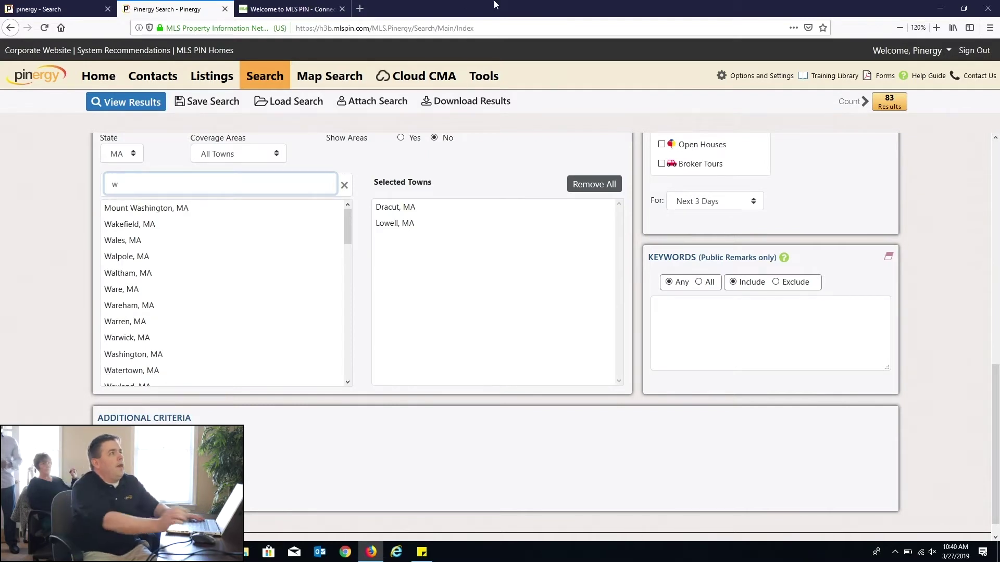
click(151, 274)
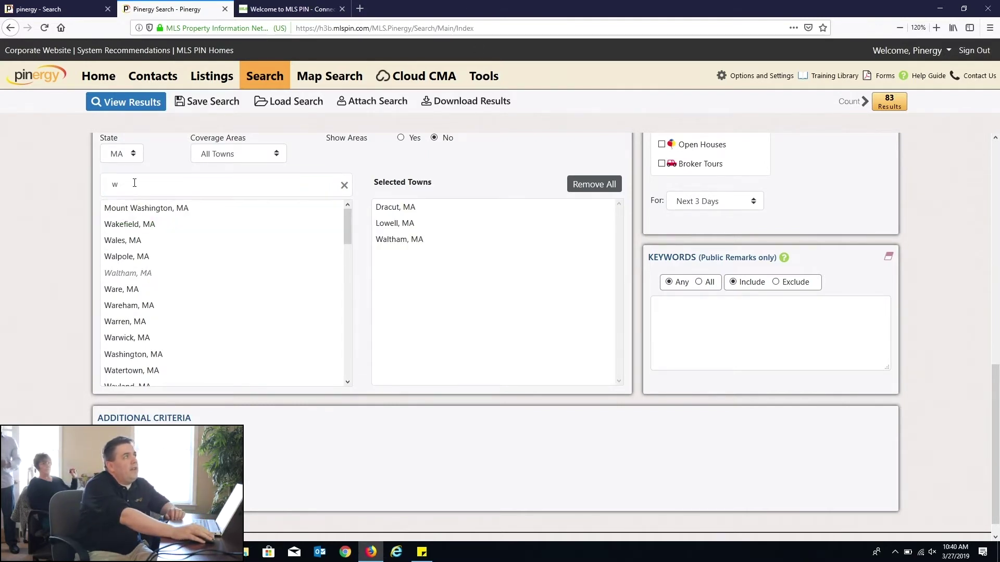
click(133, 183)
key(BackSpace)
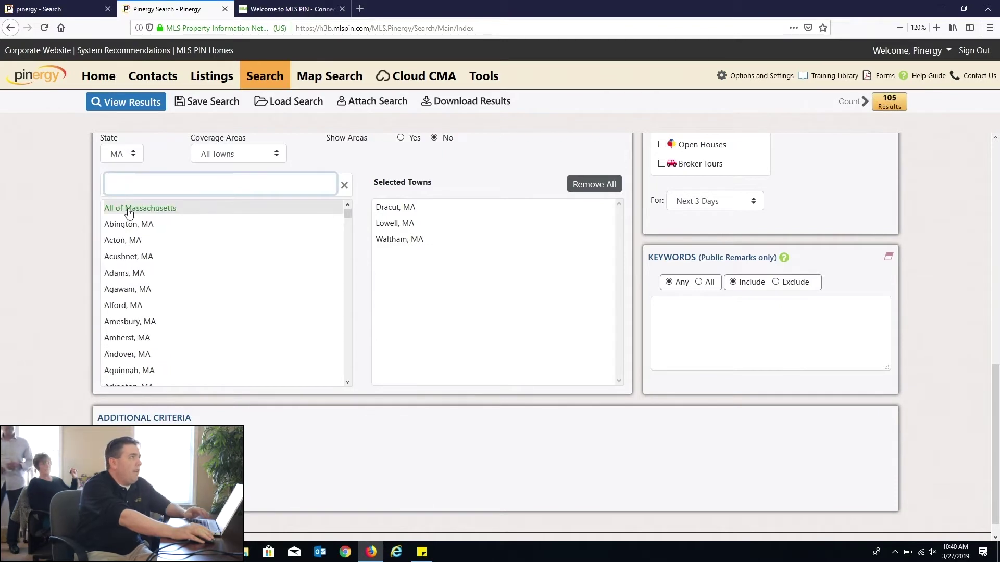
text(w)
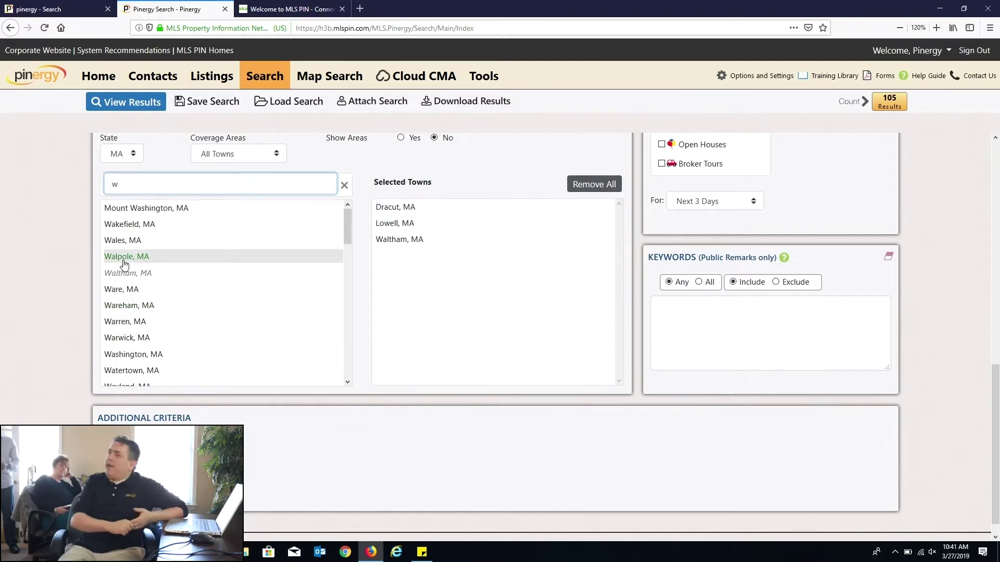
key(BackSpace)
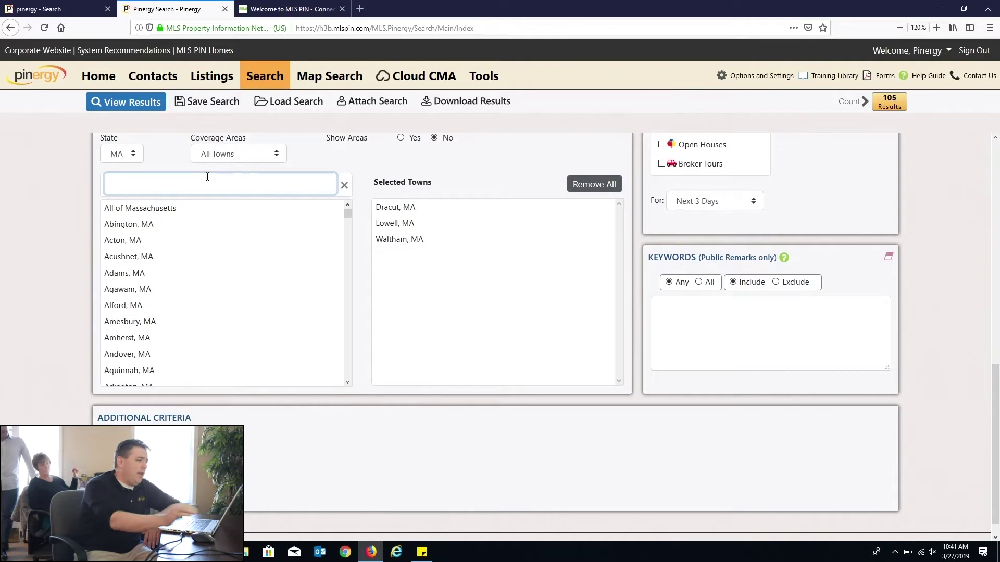
Step: Remove Dracut, Lowell and Waltham, then add Framingham, MA to the selected towns
click(415, 208)
click(417, 209)
click(417, 209)
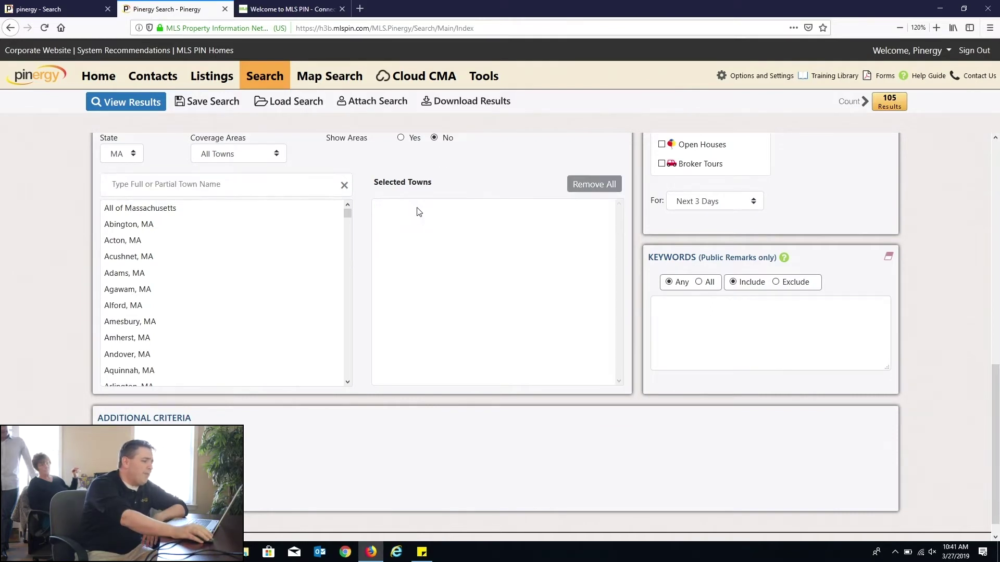
click(302, 185)
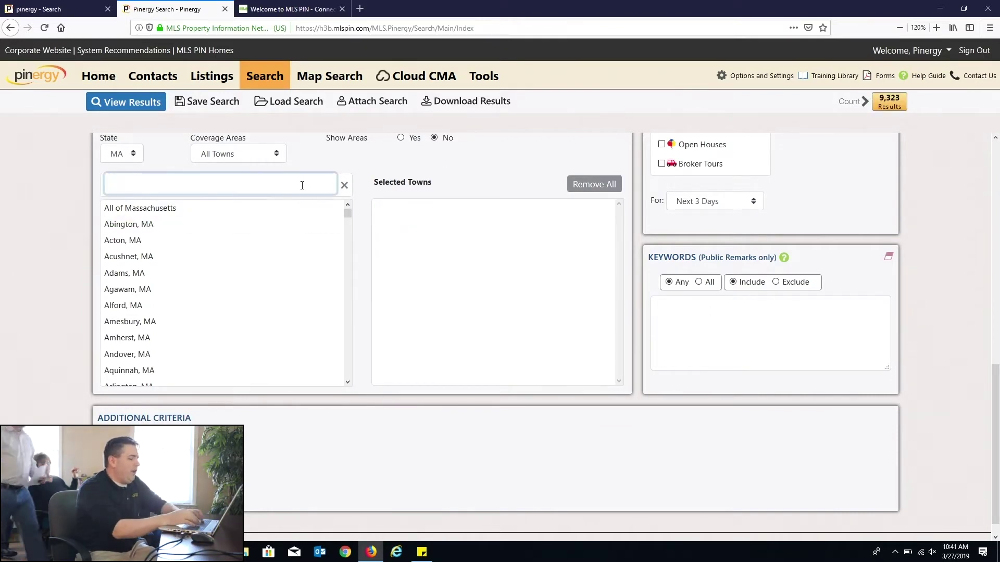
text(fram)
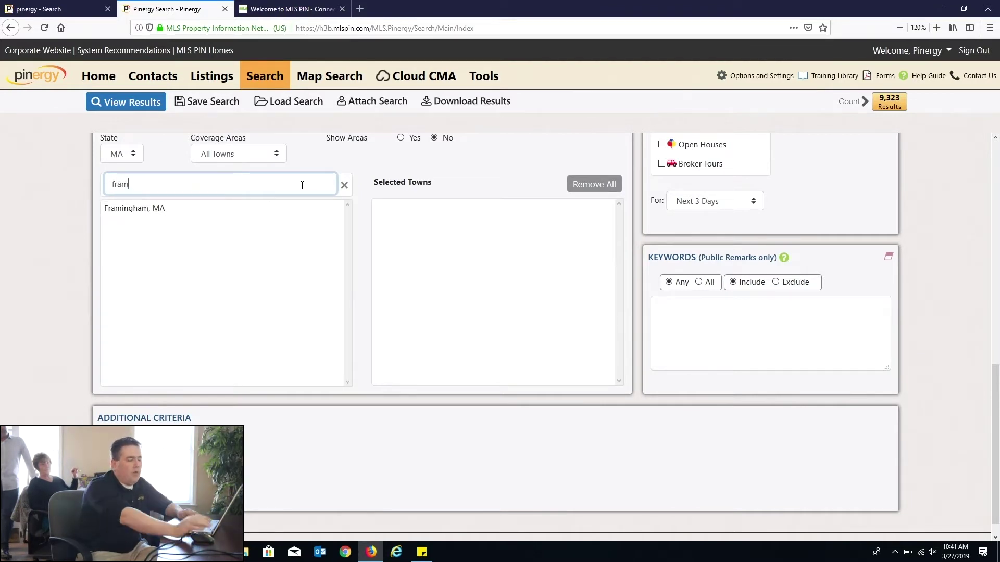
click(150, 211)
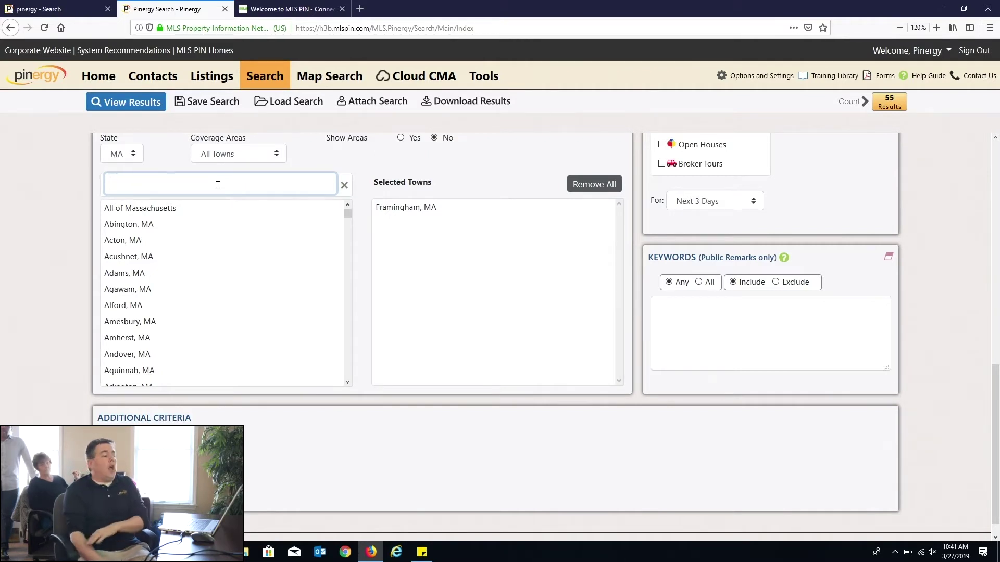
Step: Add Lowell, MA, then remove both Lowell and Framingham from the selected towns
text(lowell)
key(Return)
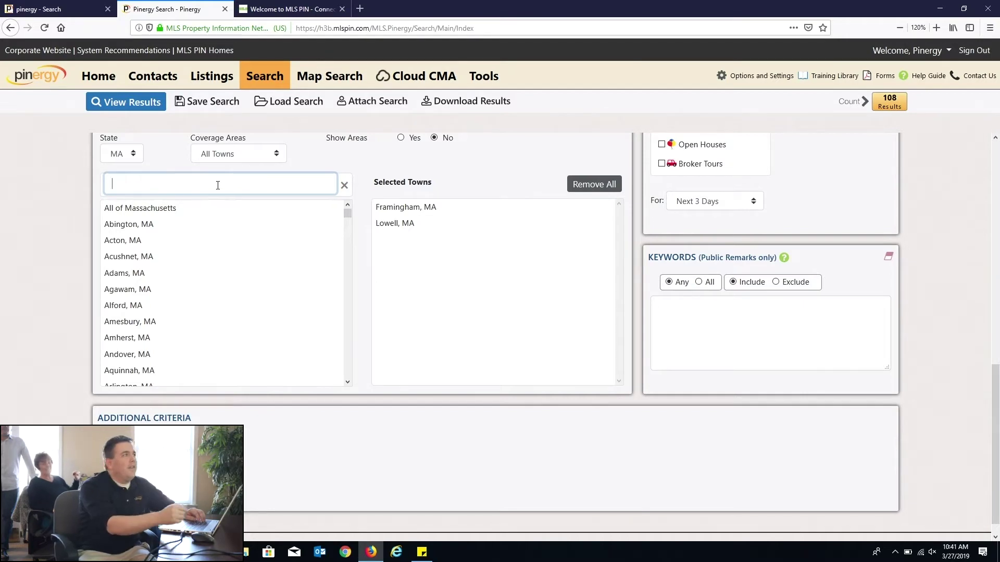
click(385, 223)
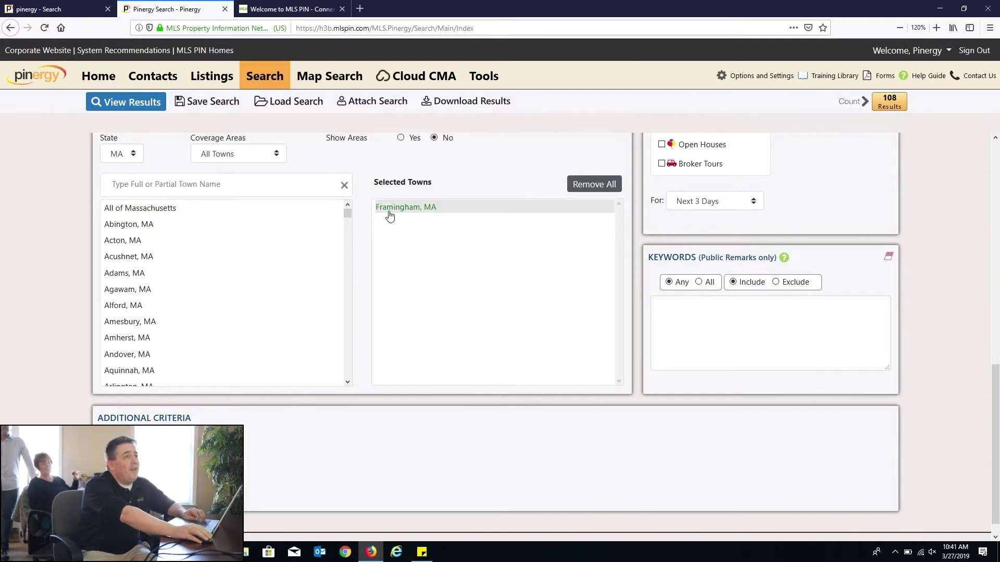
click(389, 216)
click(221, 184)
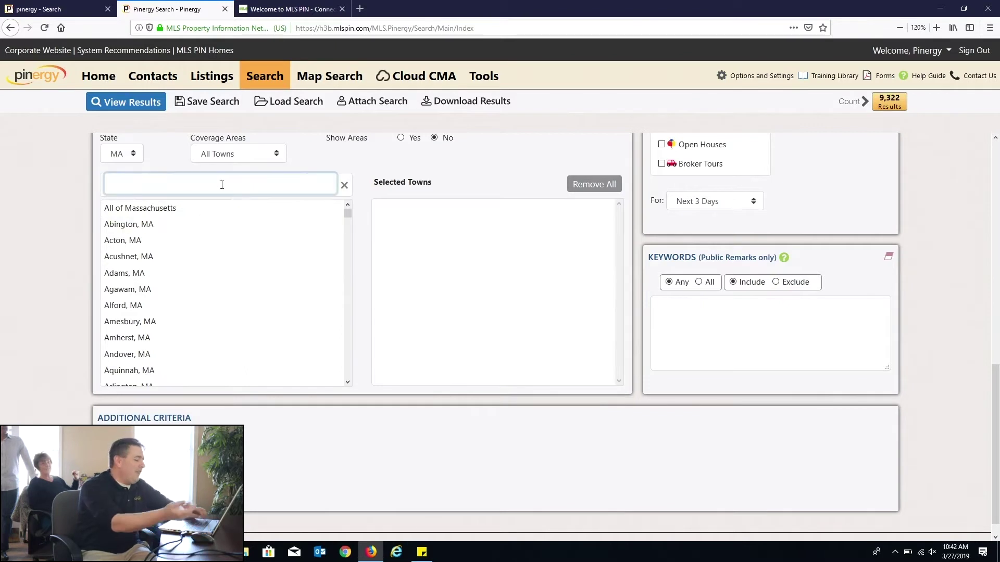
Step: Re-add Framingham, MA (55 results), then remove it, leaving no towns and 9,324 results
text(fra)
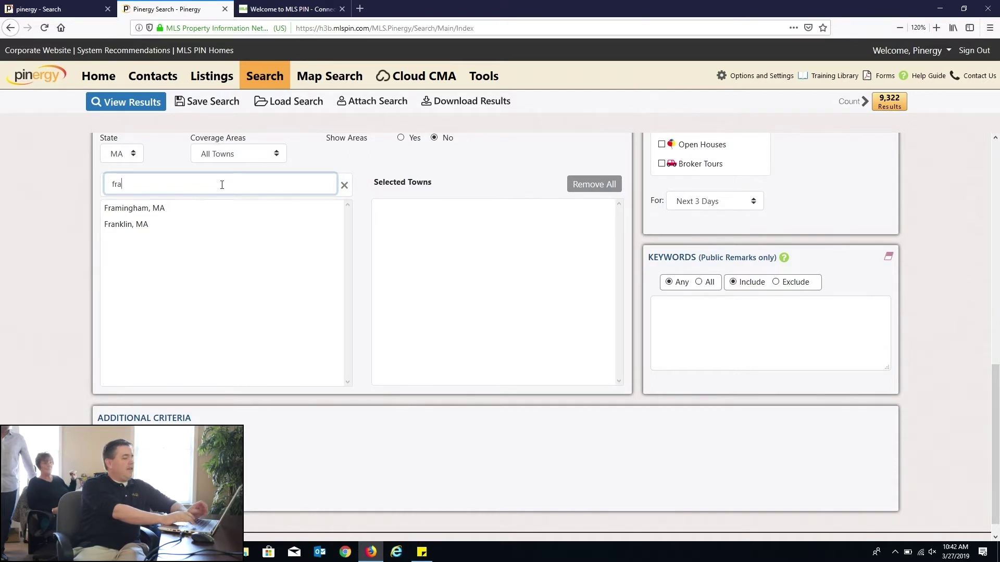
key(Tab)
key(Tab)
key(shift+Tab)
key(shift+Tab)
text(framingham)
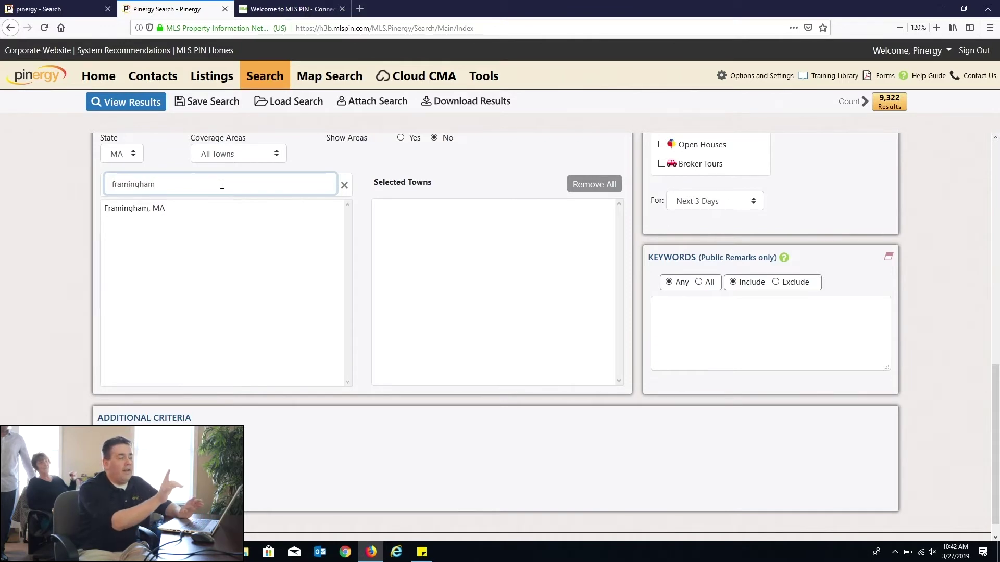
key(Return)
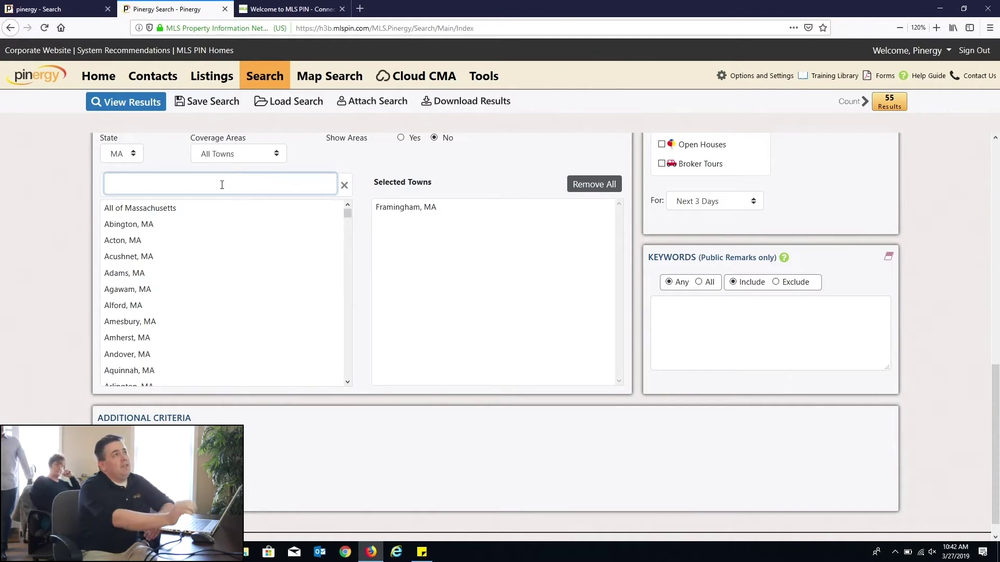
double_click(383, 211)
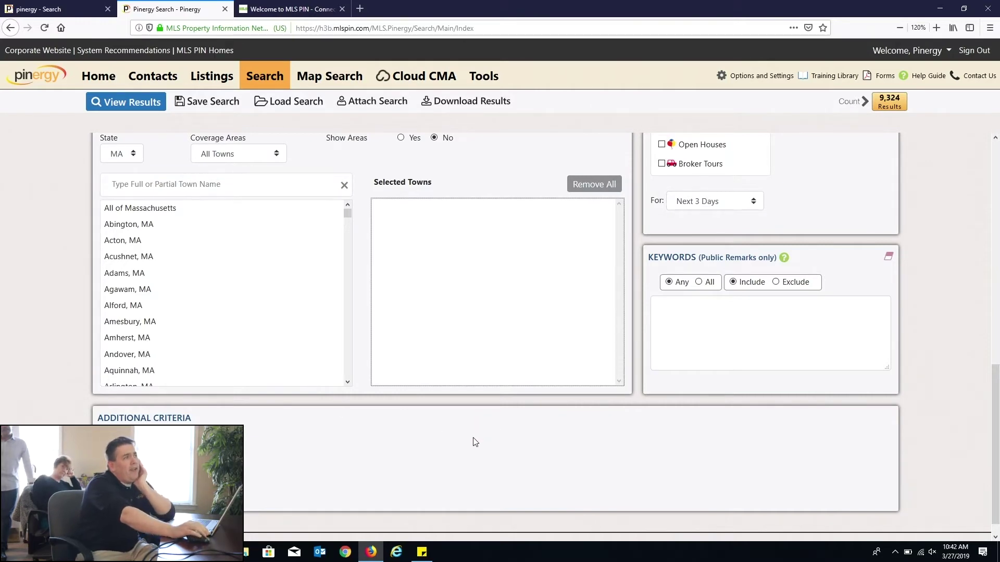
scroll(529, 444, up, 7)
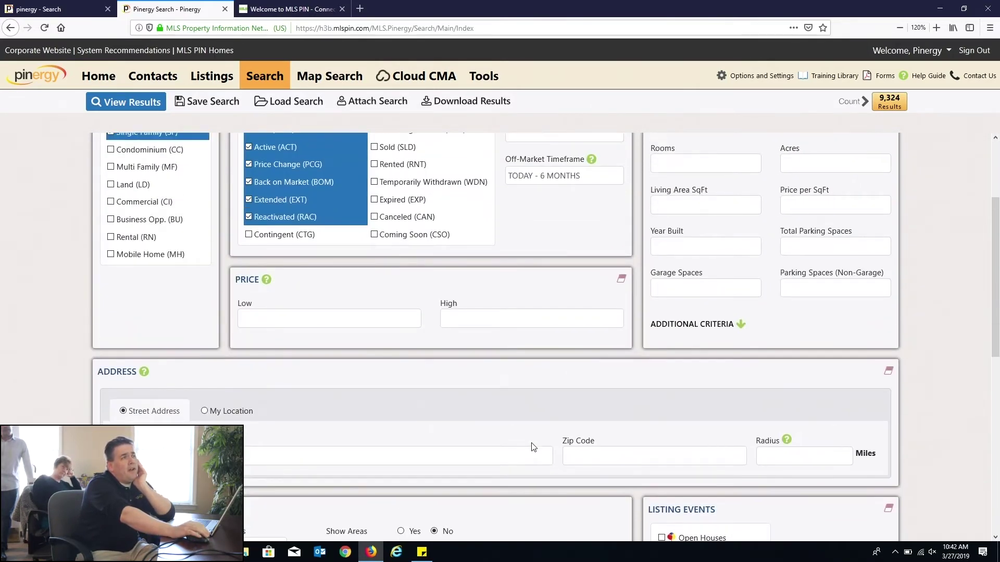
scroll(531, 447, up, 3)
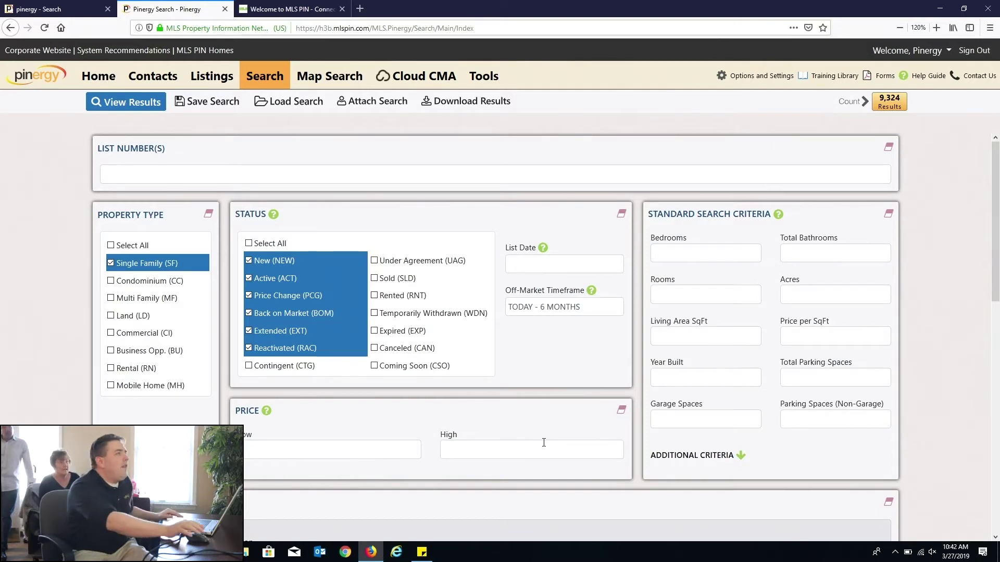
scroll(343, 409, down, 5)
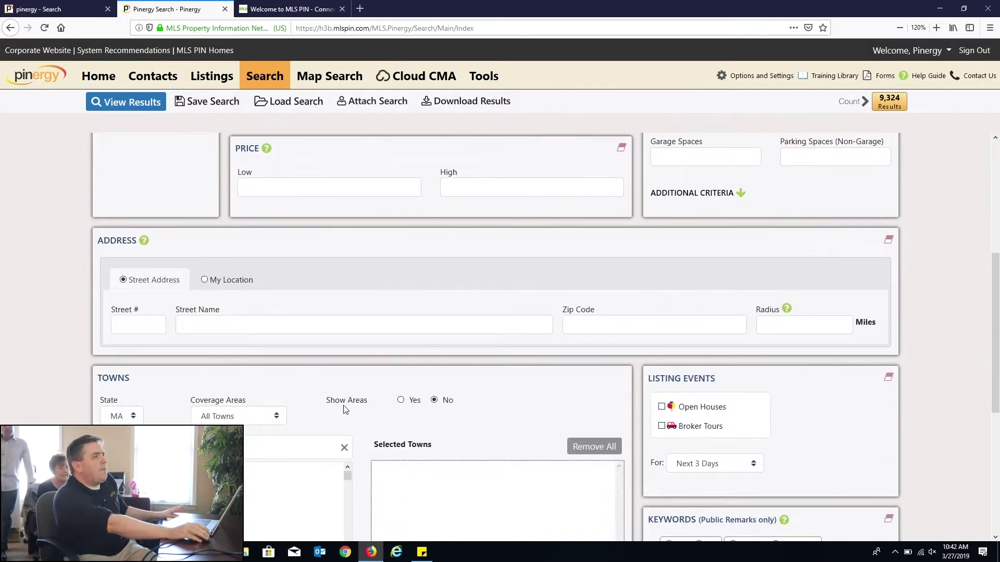
click(235, 415)
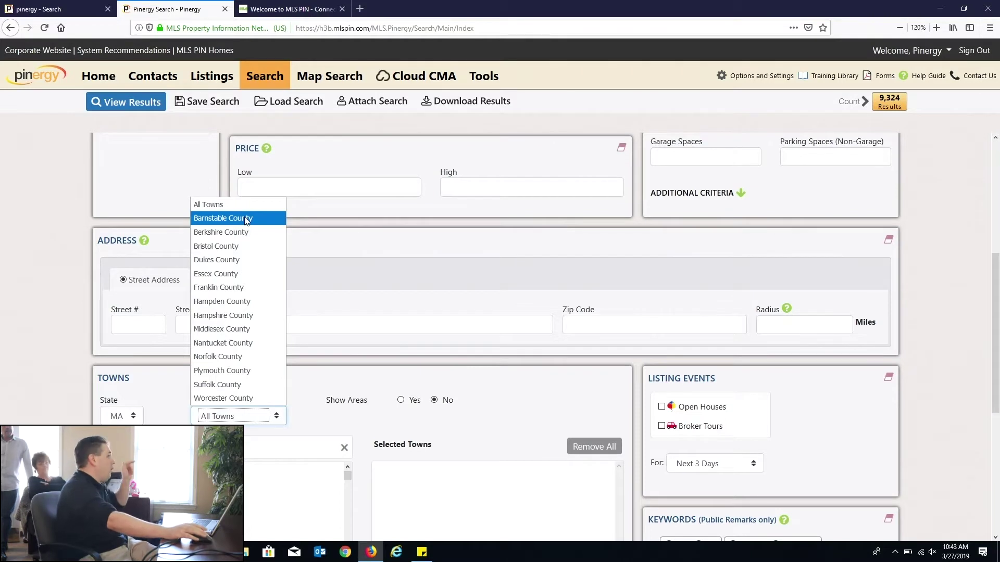
click(458, 318)
click(457, 322)
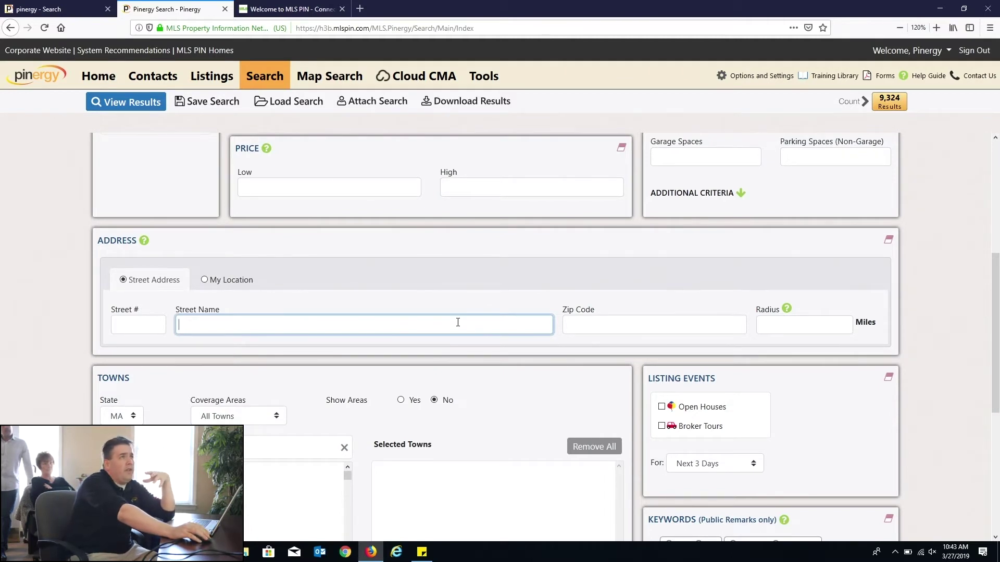
scroll(489, 323, up, 6)
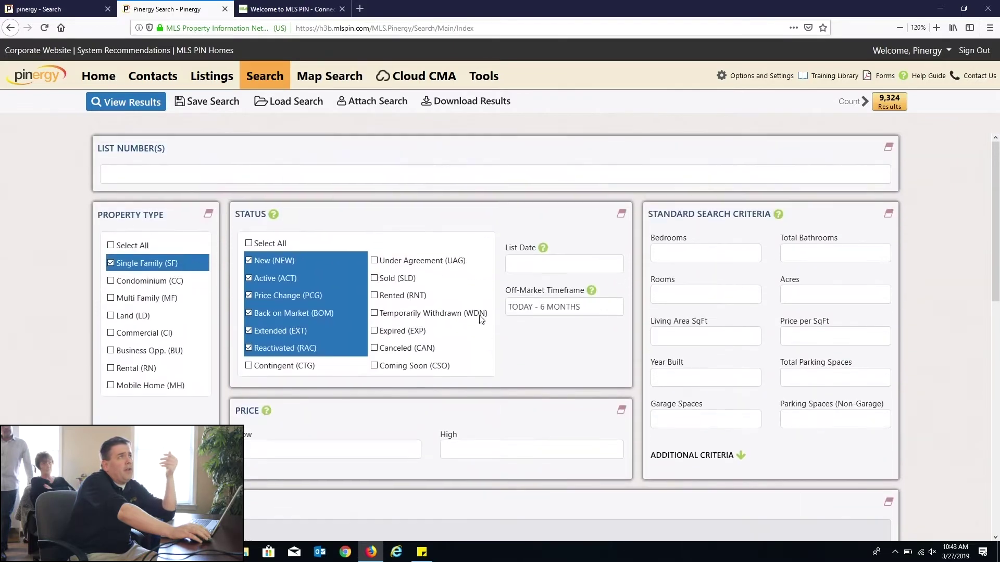
click(264, 76)
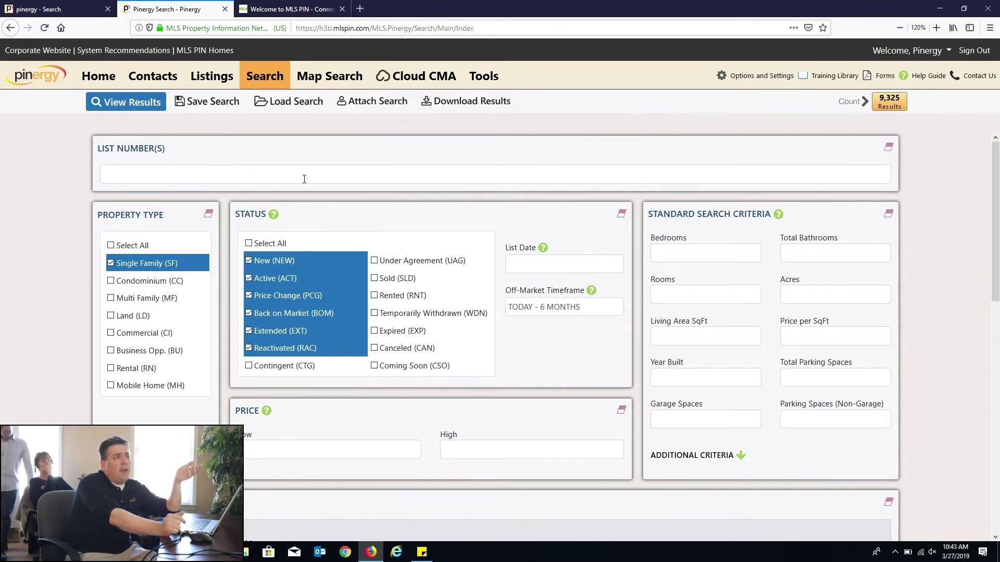
scroll(679, 358, down, 8)
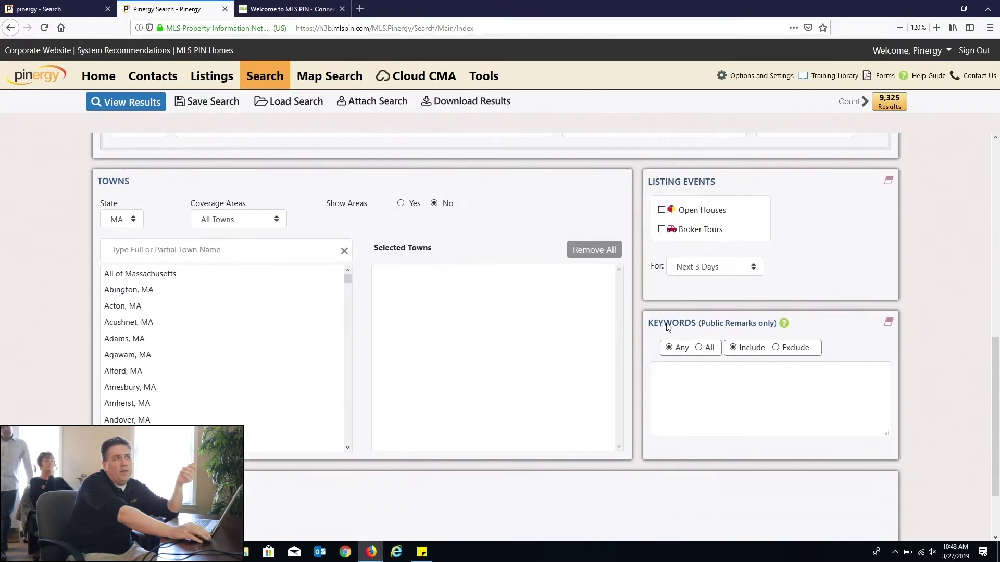
Step: Enter fixer,handyman,tlc,contractor as Public Remarks keywords, matching Any with Include
drag(652, 327, 796, 329)
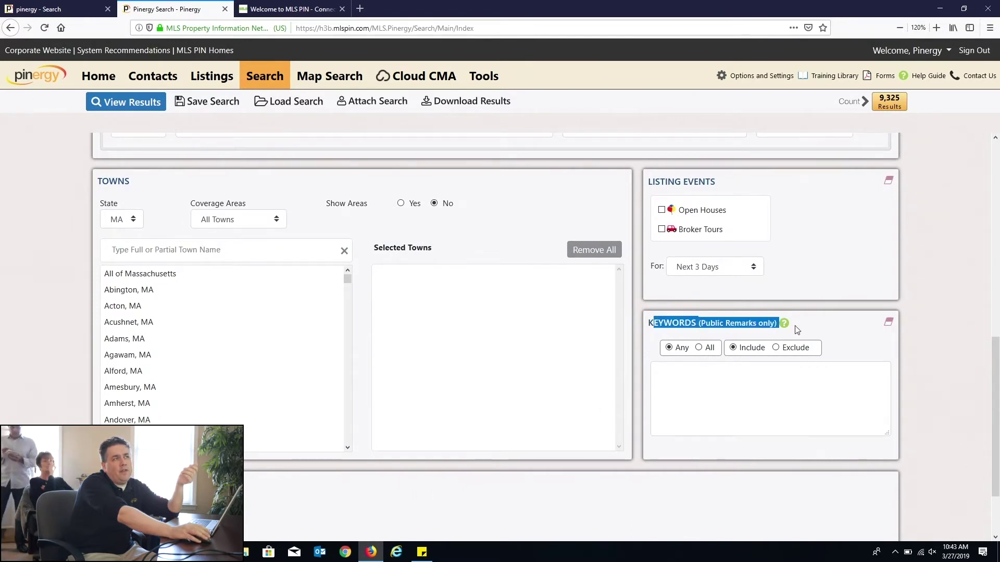
click(769, 375)
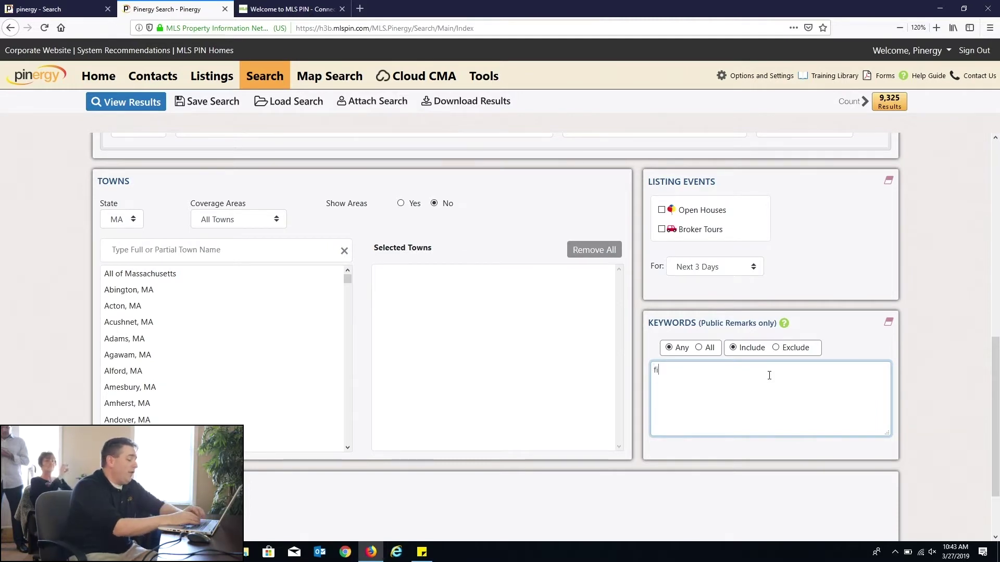
text(fixer,handym)
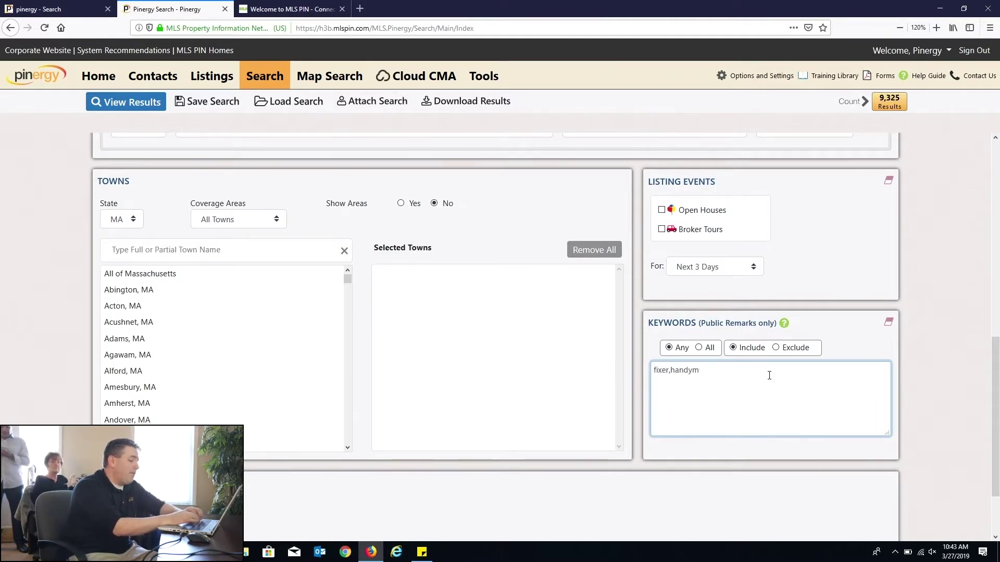
text(an,tlc,contractor)
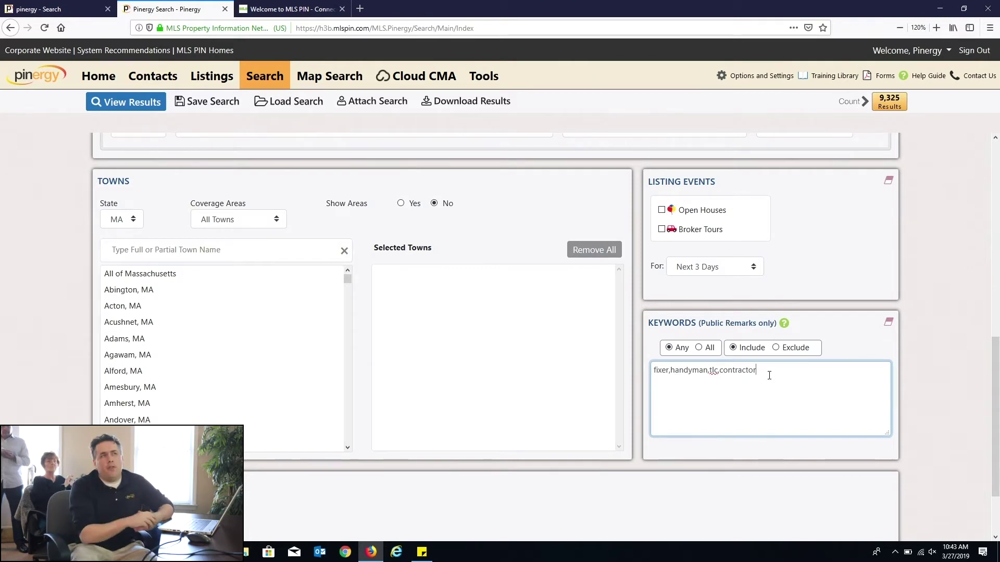
scroll(524, 385, down, 2)
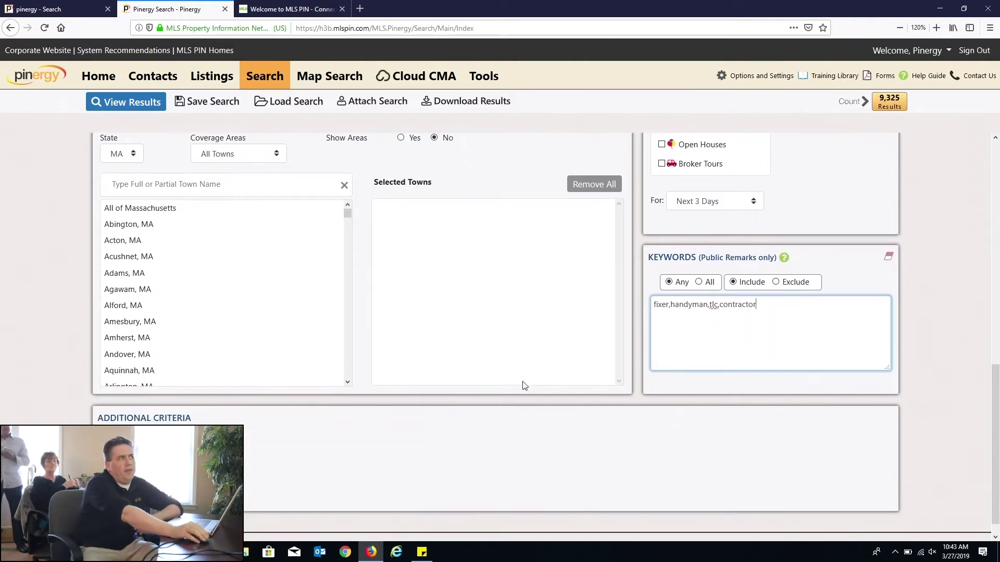
drag(756, 304, 671, 304)
click(788, 318)
scroll(781, 325, up, 4)
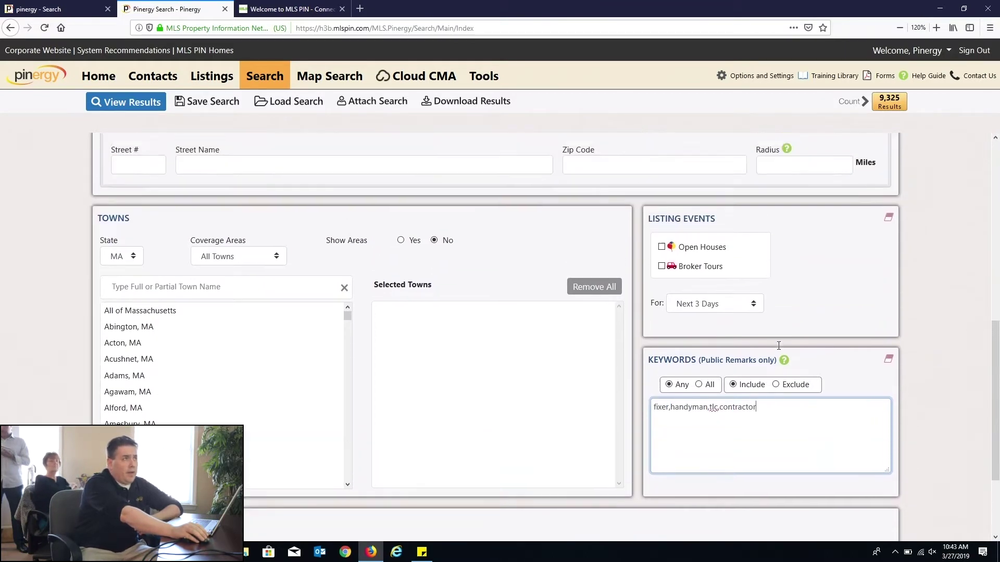
triple_click(795, 441)
click(795, 441)
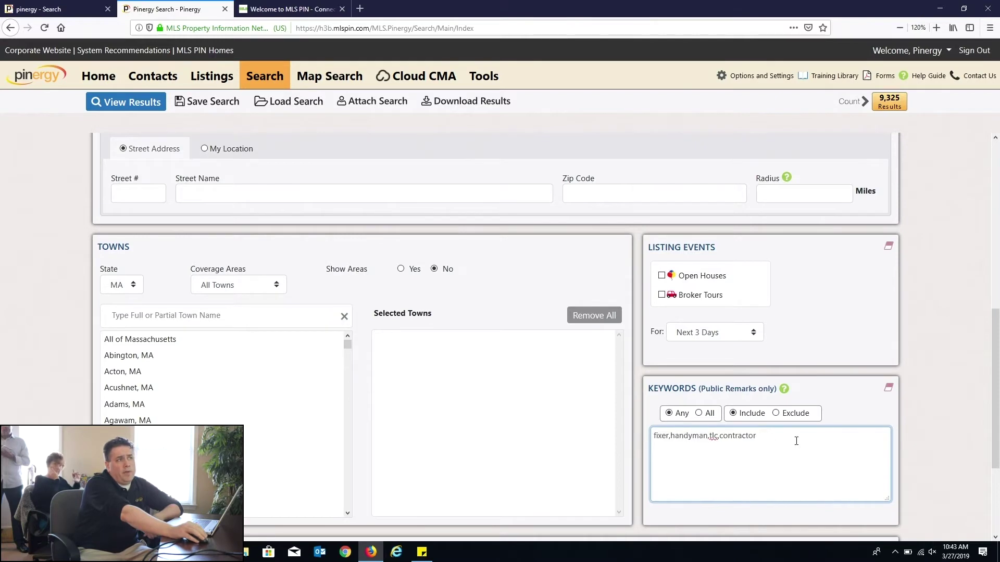
scroll(795, 442, up, 10)
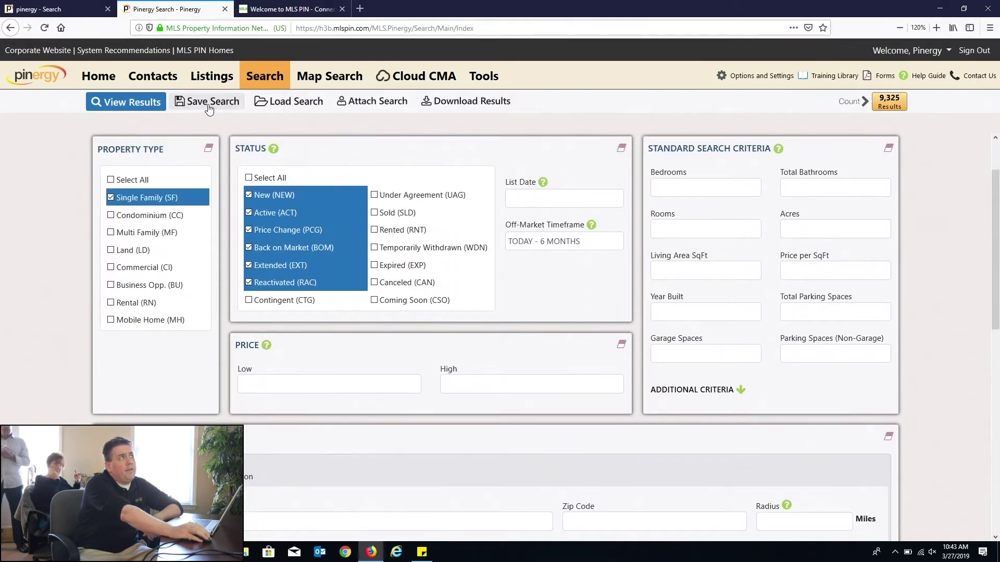
Step: Save the criteria as 'fixer upper search' with an empty description
click(198, 105)
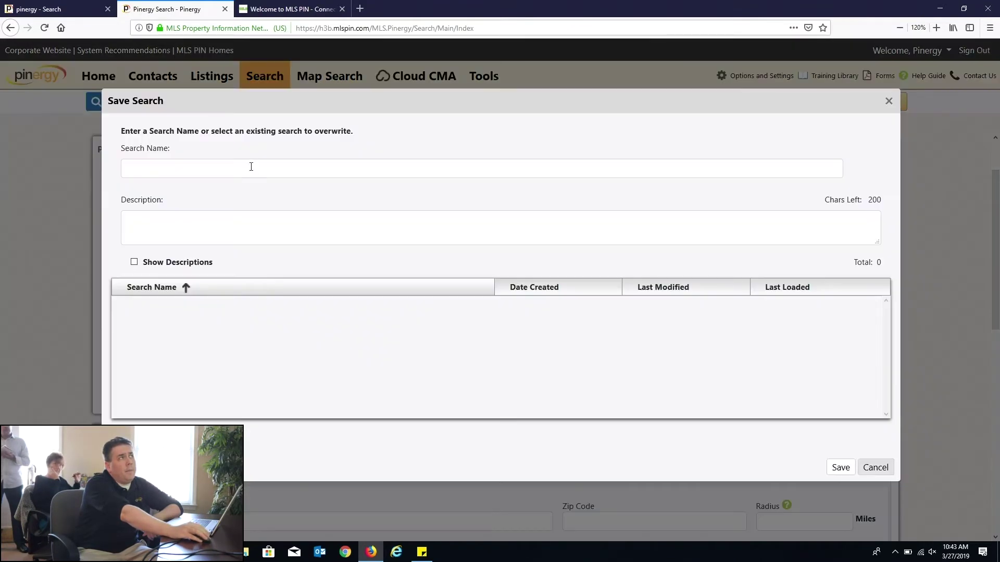
click(251, 167)
text(fixer )
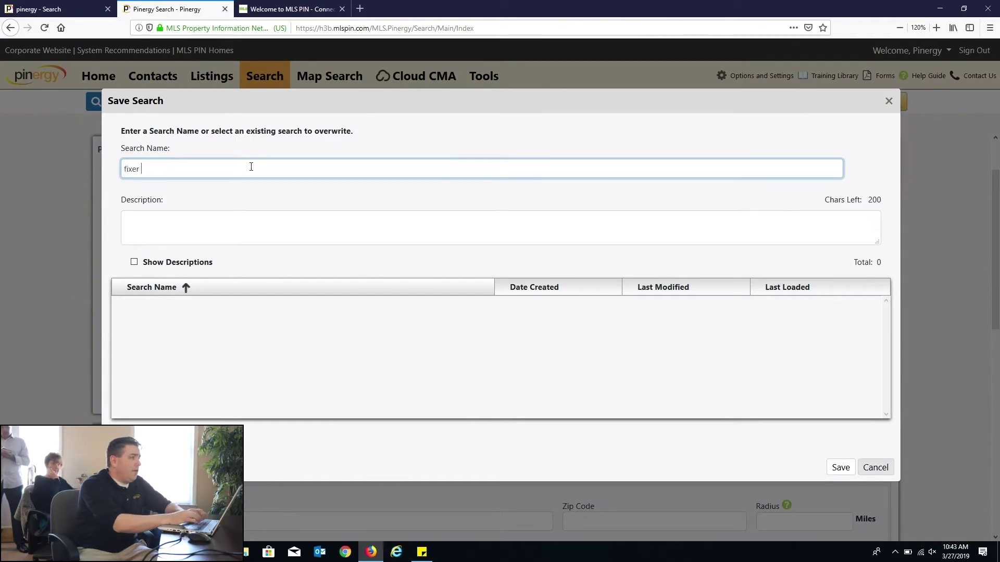
text(upper search)
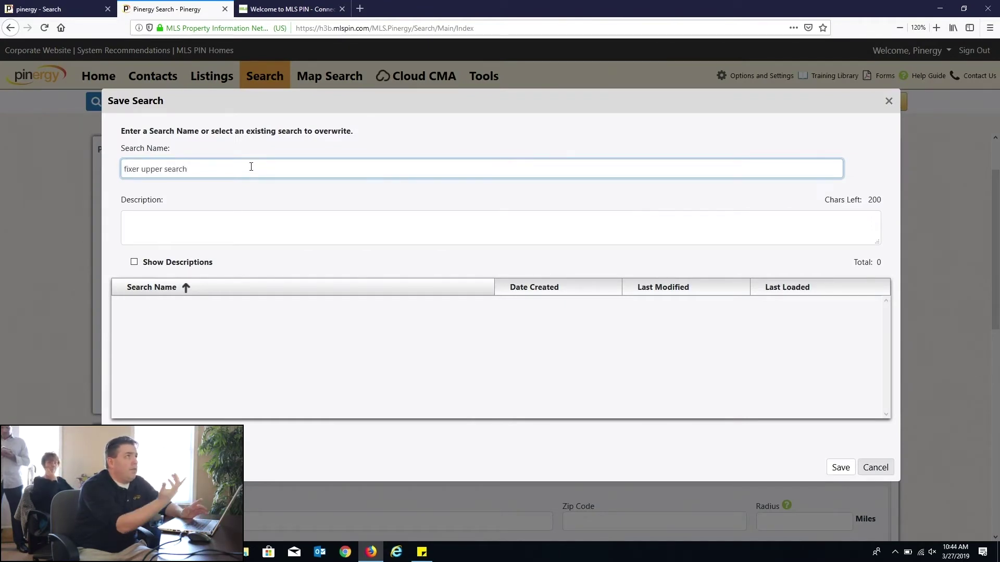
click(228, 233)
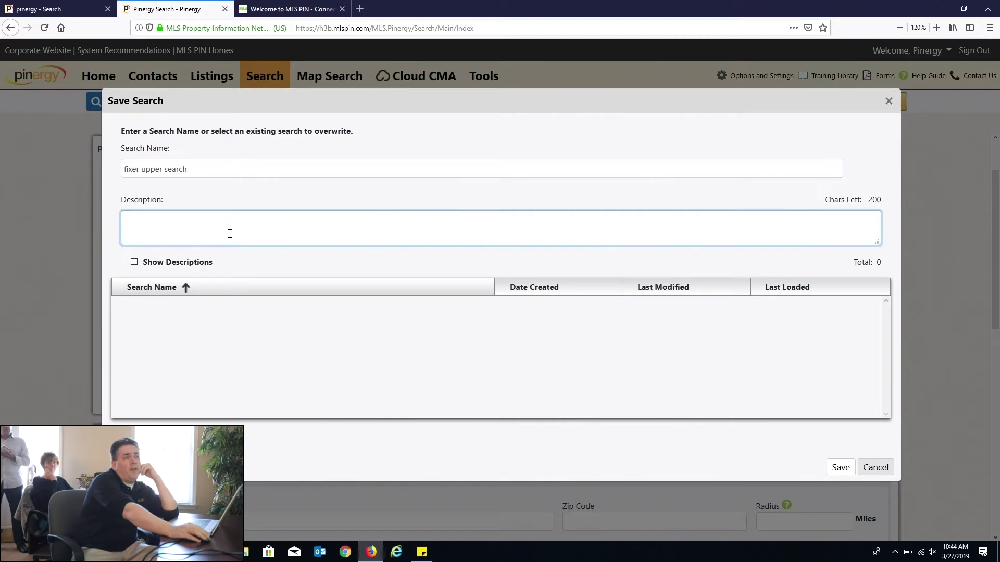
click(839, 468)
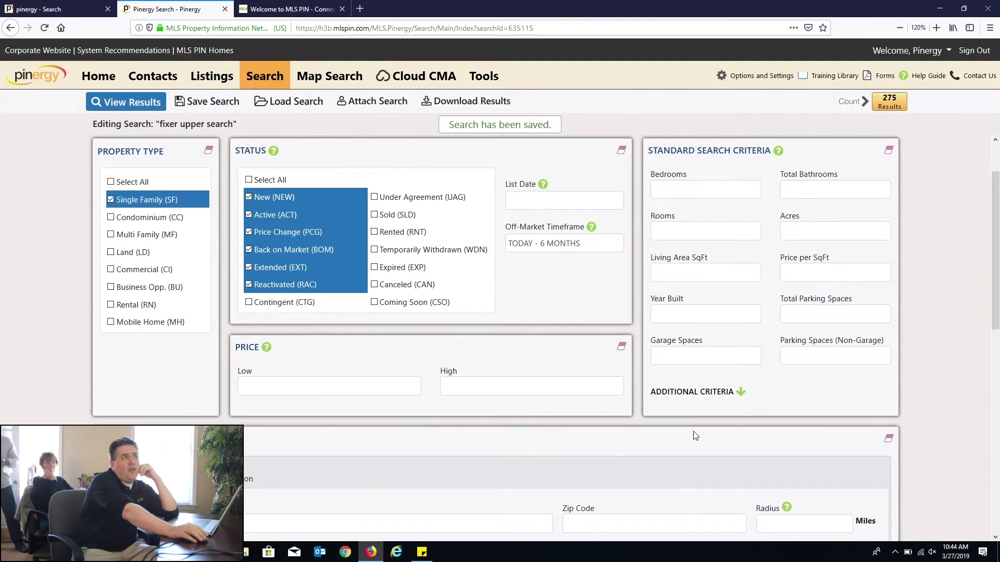
scroll(696, 435, down, 4)
scroll(697, 438, down, 3)
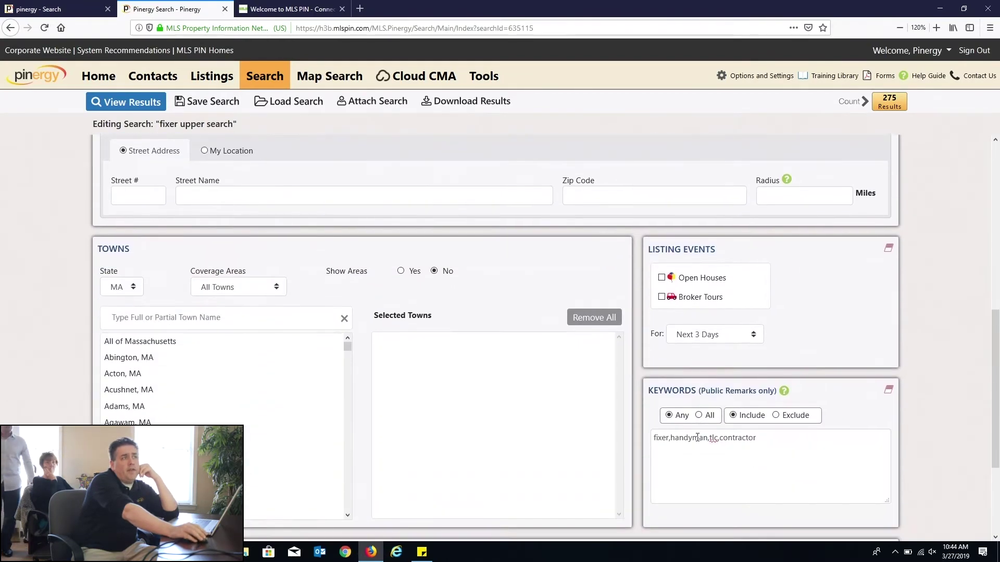
key(Tab)
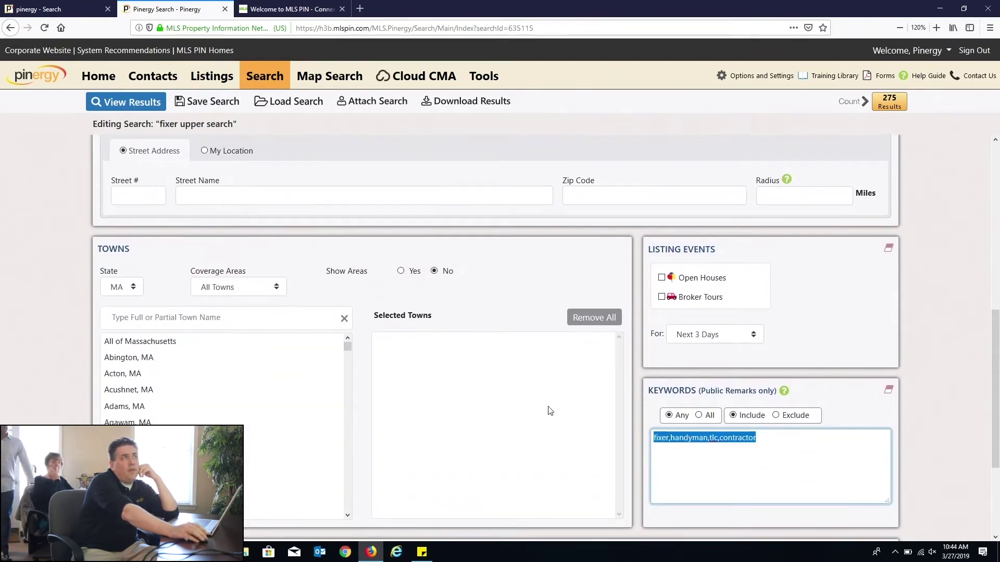
Step: Start a new blank search and check its empty Keywords box
click(279, 82)
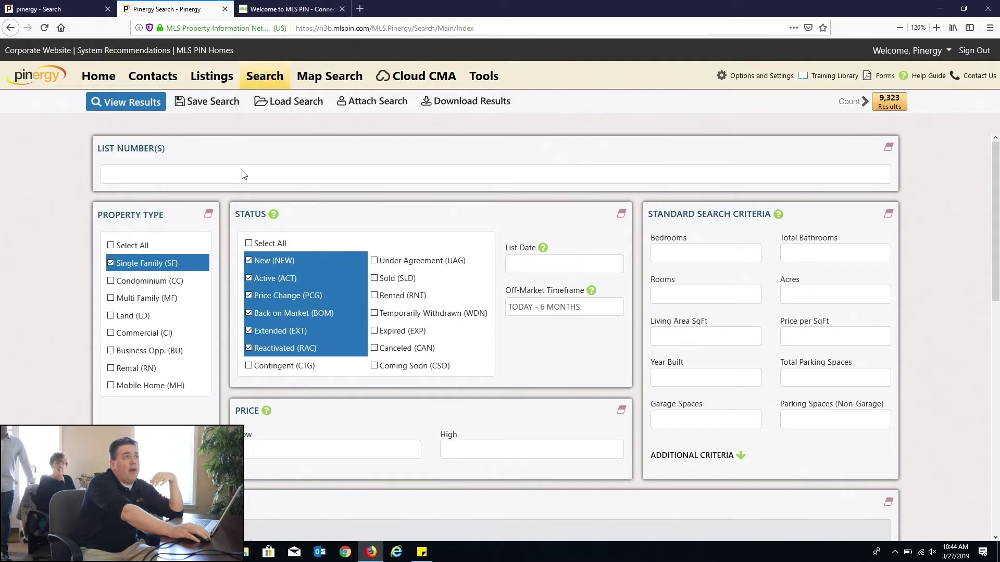
scroll(483, 309, down, 5)
scroll(483, 310, down, 3)
click(738, 318)
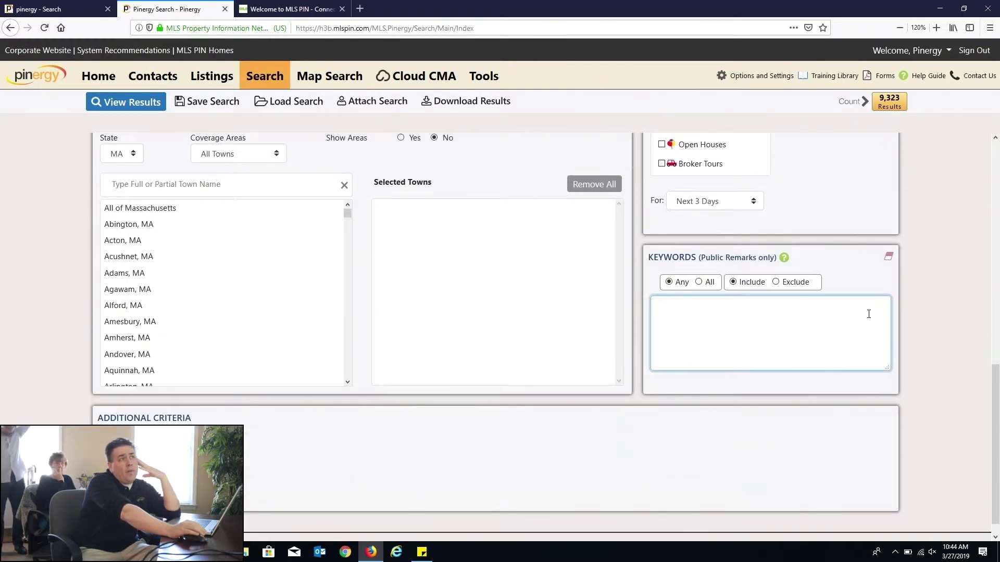
scroll(927, 361, up, 5)
scroll(926, 356, up, 3)
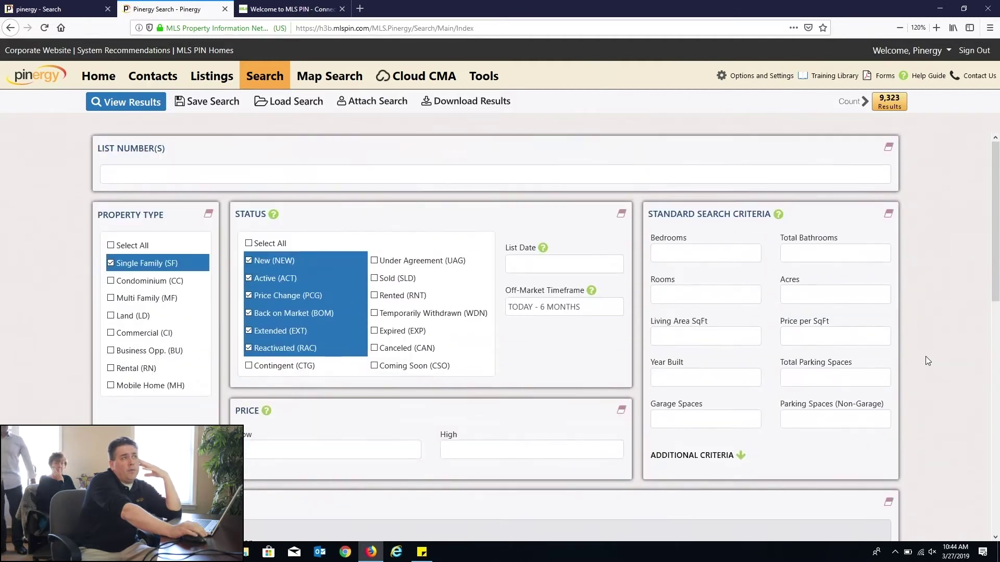
Step: Load the saved 'fixer upper search' and place the cursor in its restored keyword list
click(292, 104)
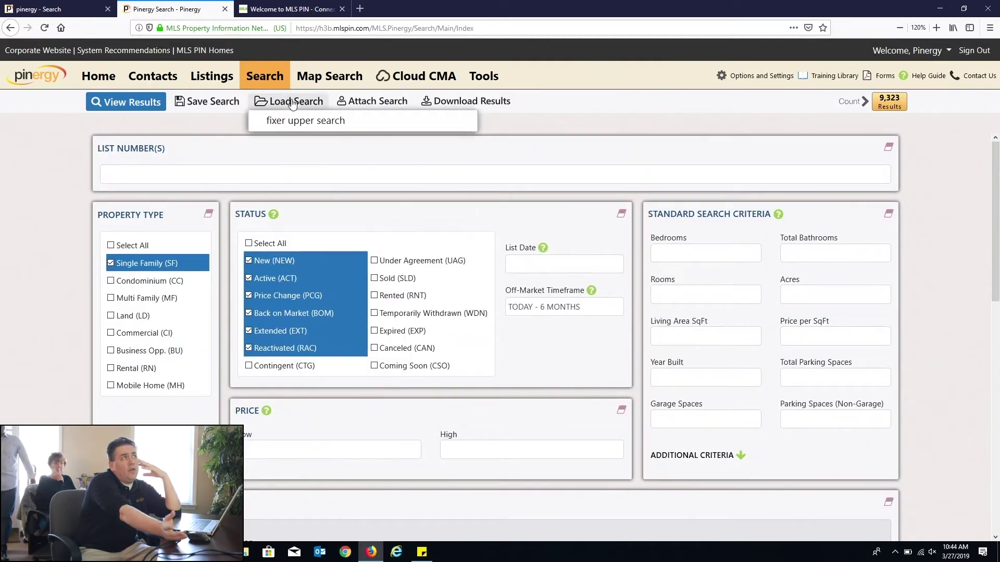
mouse_move(308, 106)
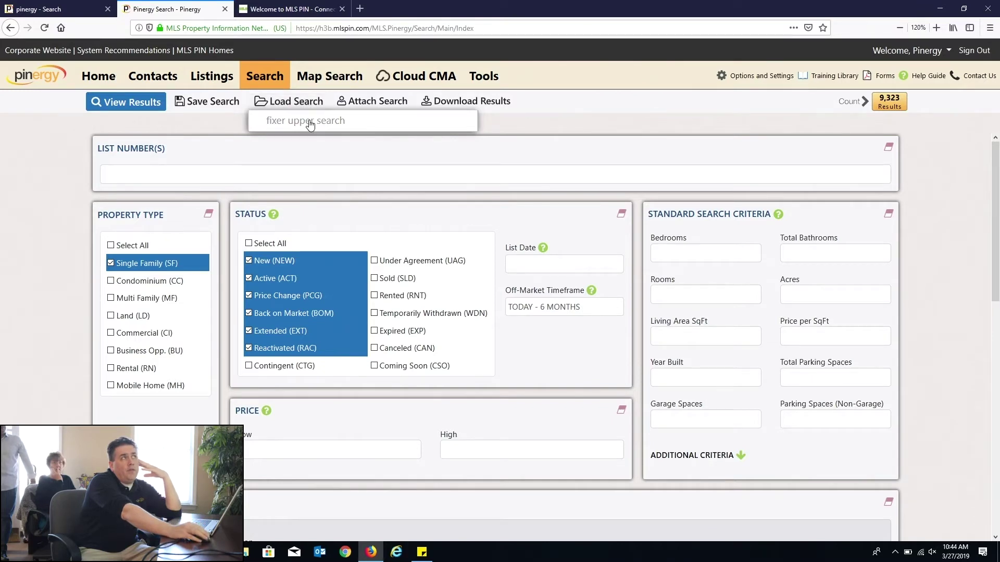
click(310, 125)
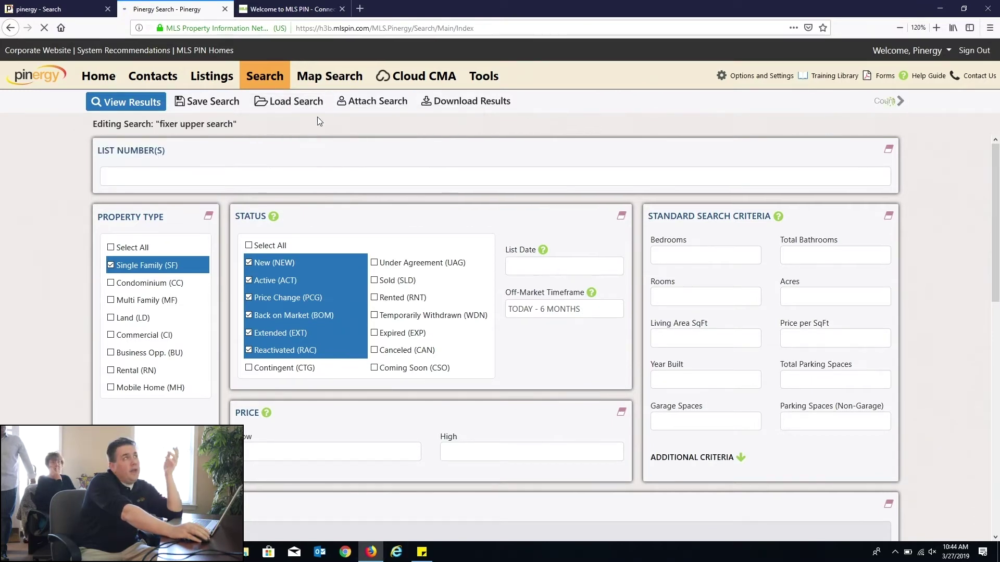
scroll(552, 218, down, 5)
scroll(556, 223, down, 4)
click(786, 313)
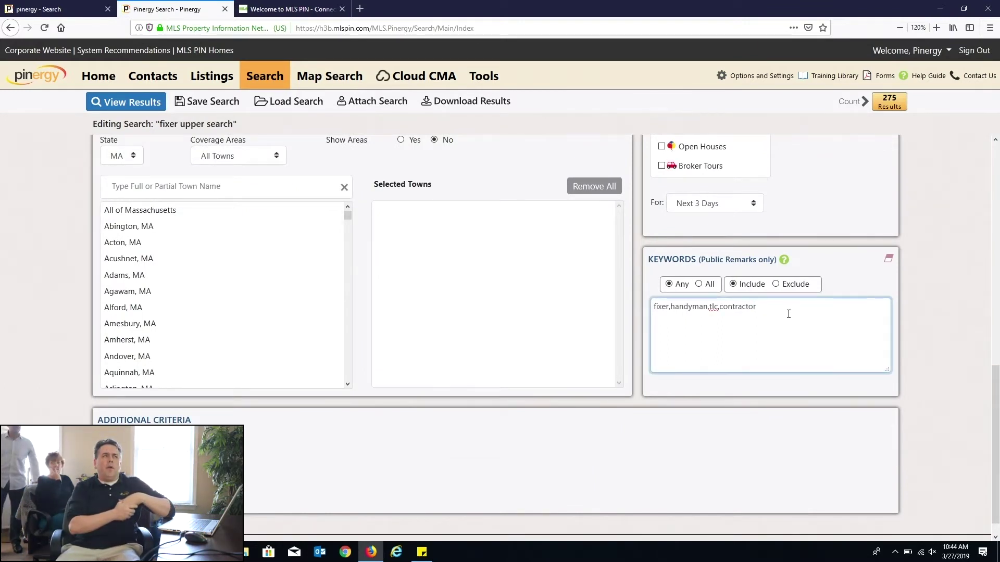
Step: Append ',investors' to the keywords and Quick Save the fixer upper search
text(,investors)
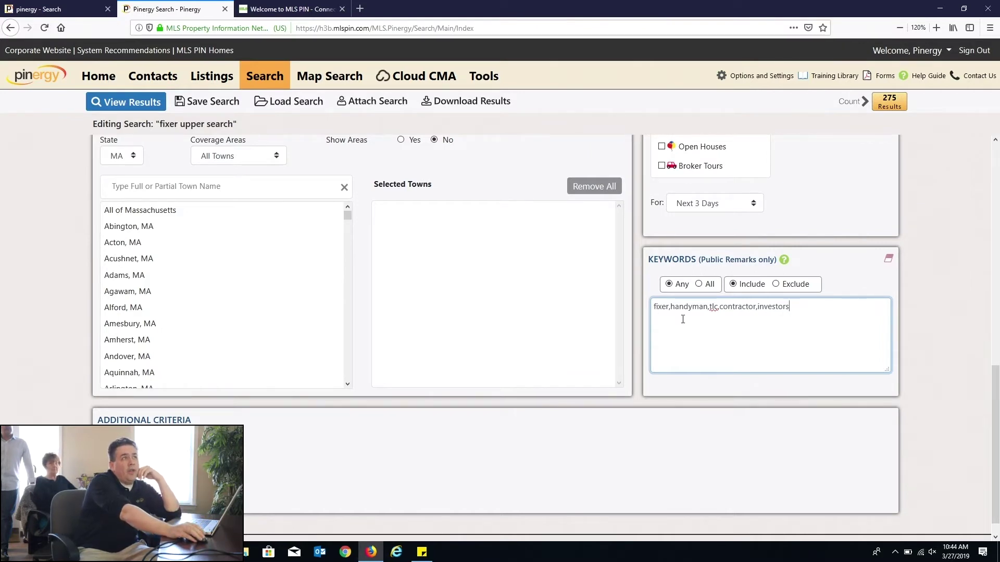
mouse_move(197, 107)
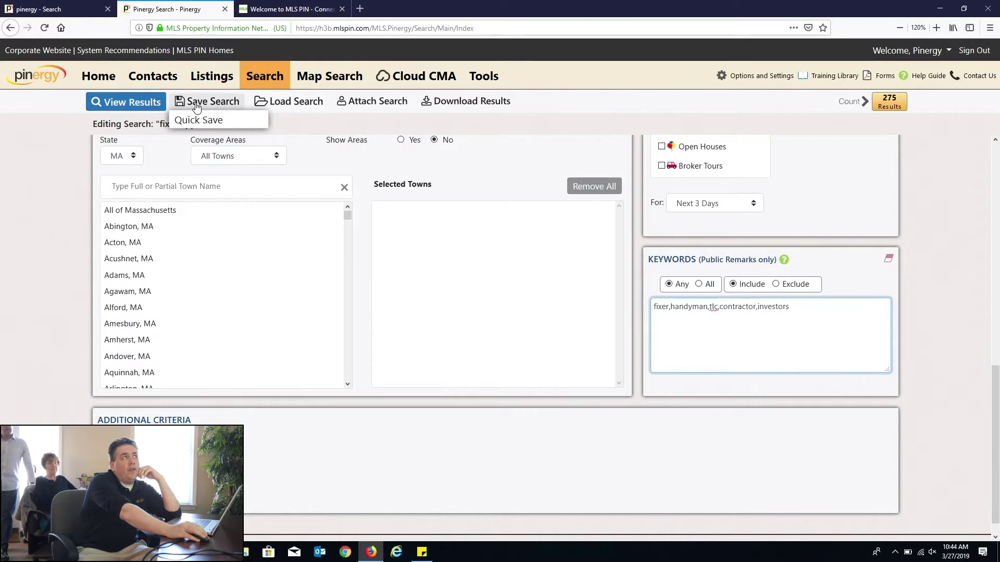
click(194, 120)
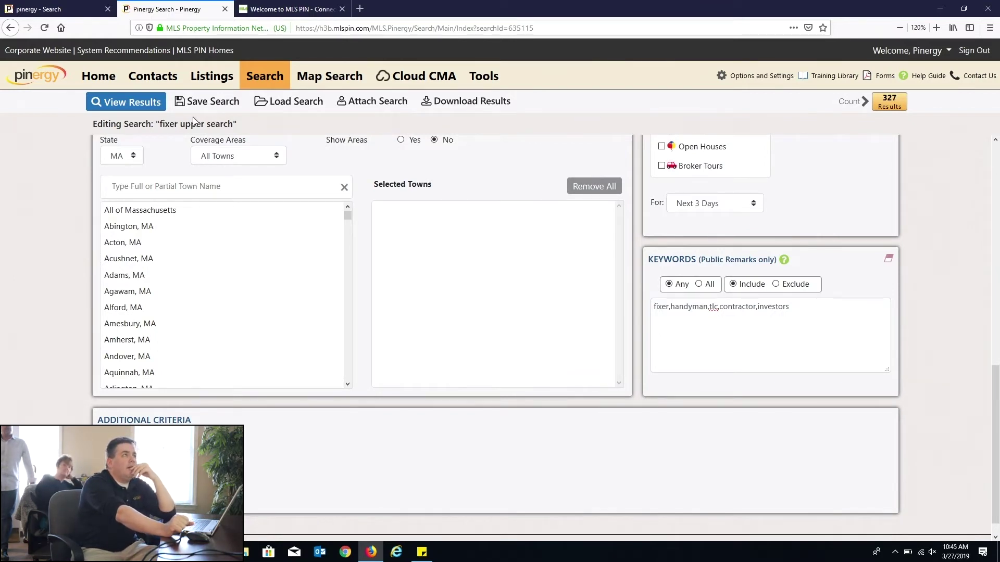
Step: On the Home dashboard, move Saved Searches above Hot Sheets, then return to Search
click(99, 78)
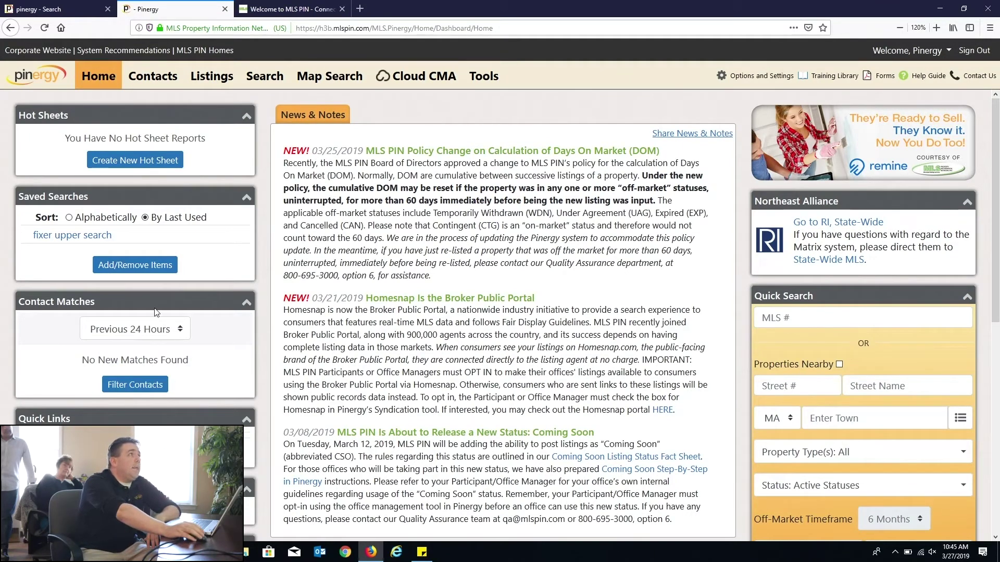
drag(150, 204, 141, 118)
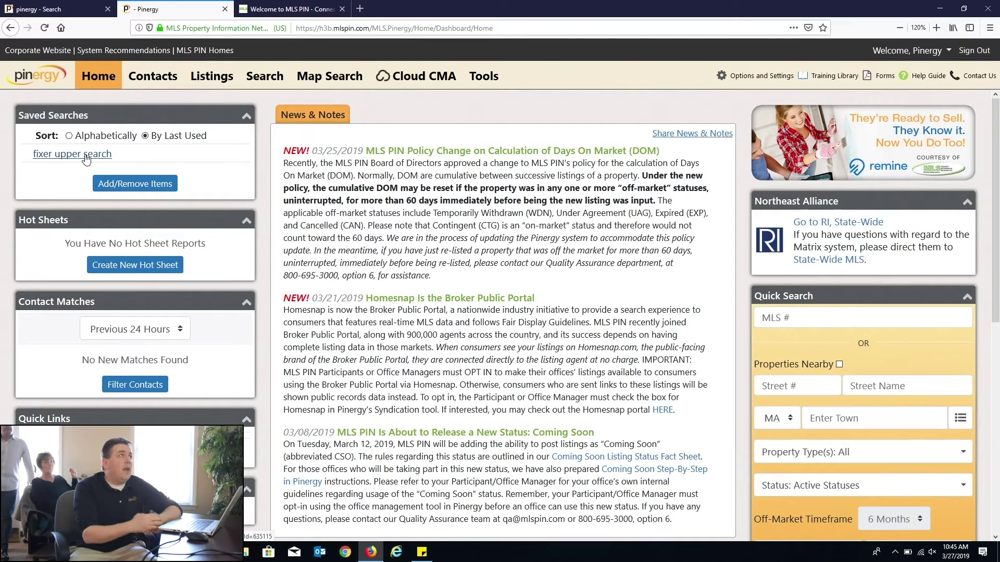
click(265, 76)
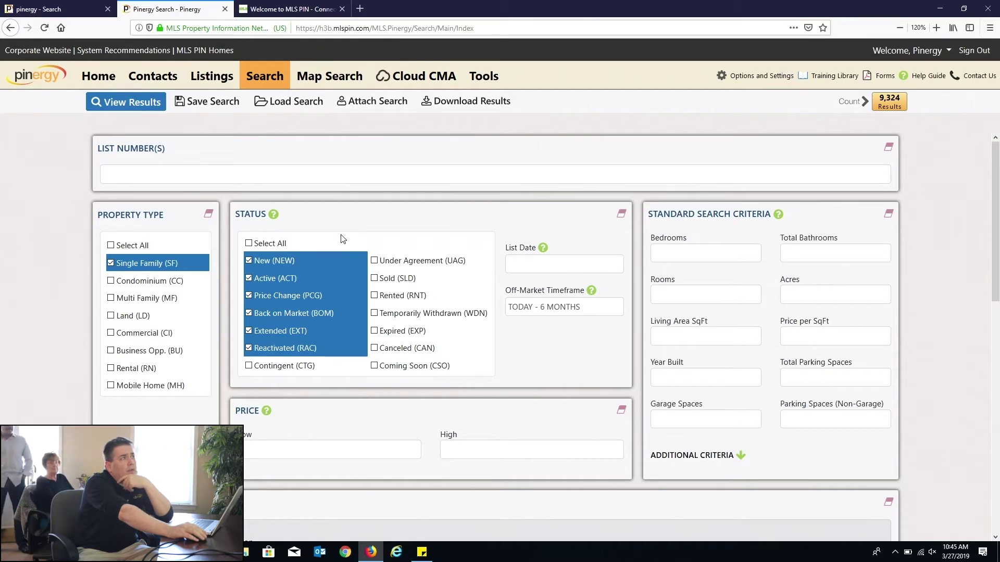
Step: Add Lowell, MA to the towns and show the 53 matching listings
scroll(359, 305, down, 6)
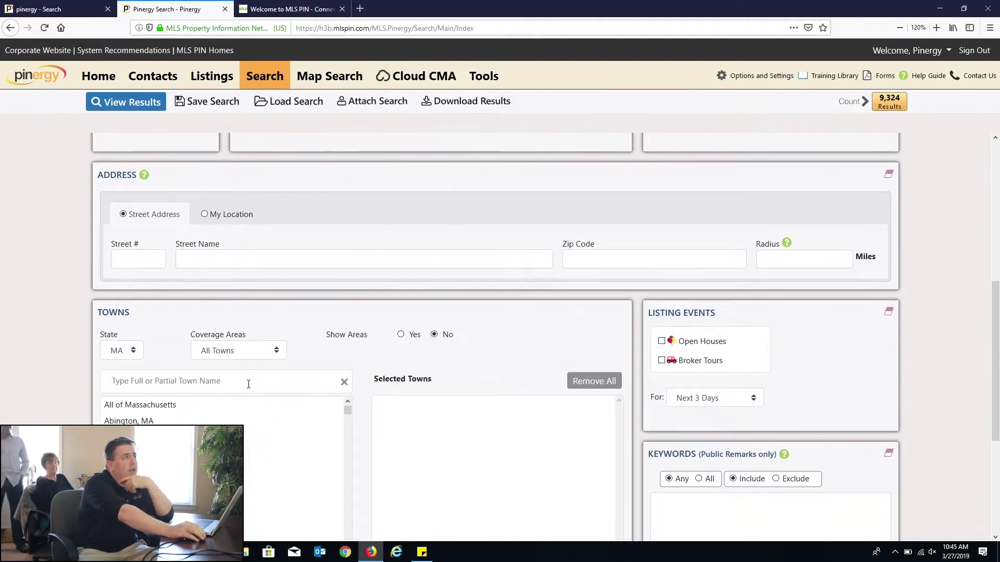
click(249, 384)
text(lowel)
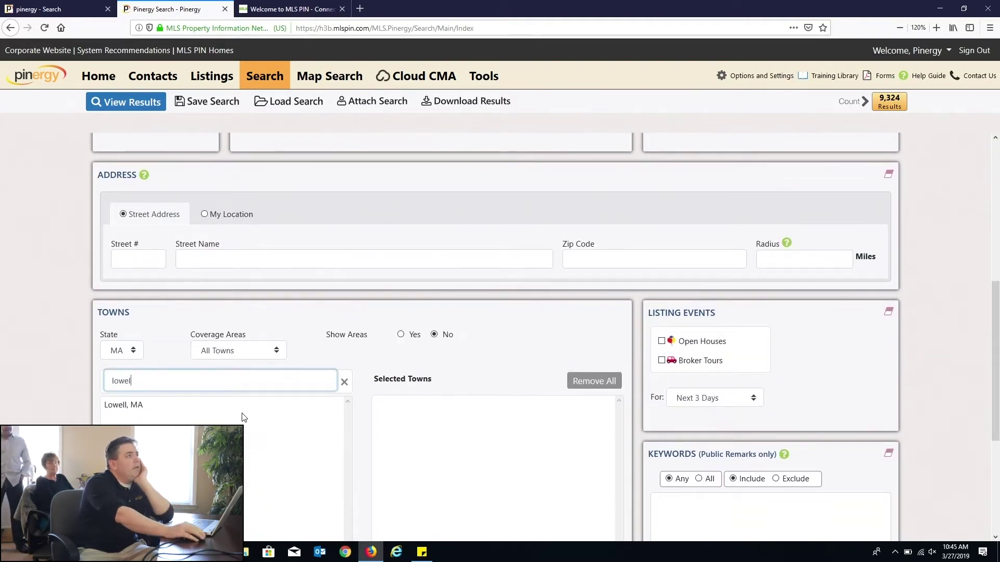
click(242, 413)
click(856, 102)
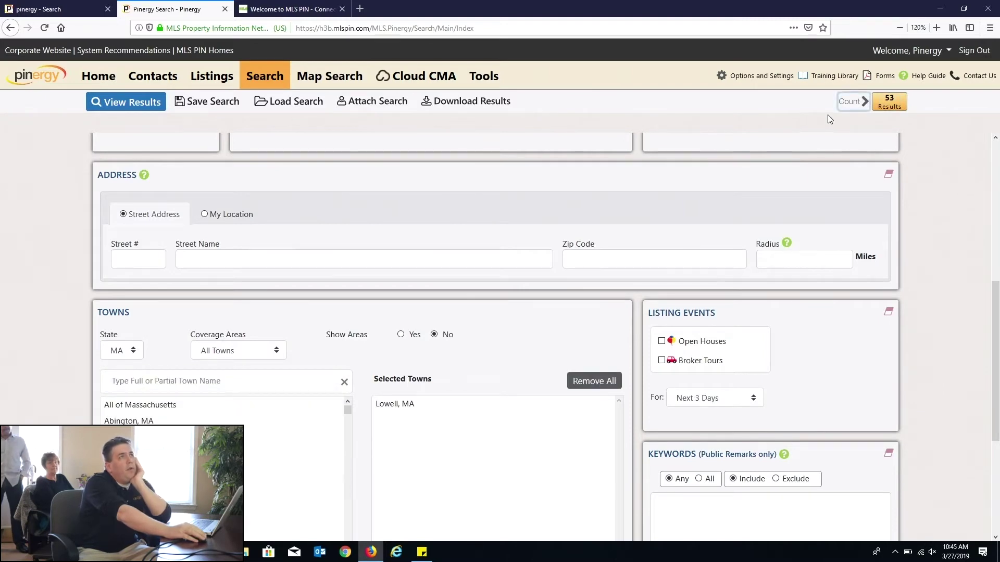
scroll(809, 182, up, 6)
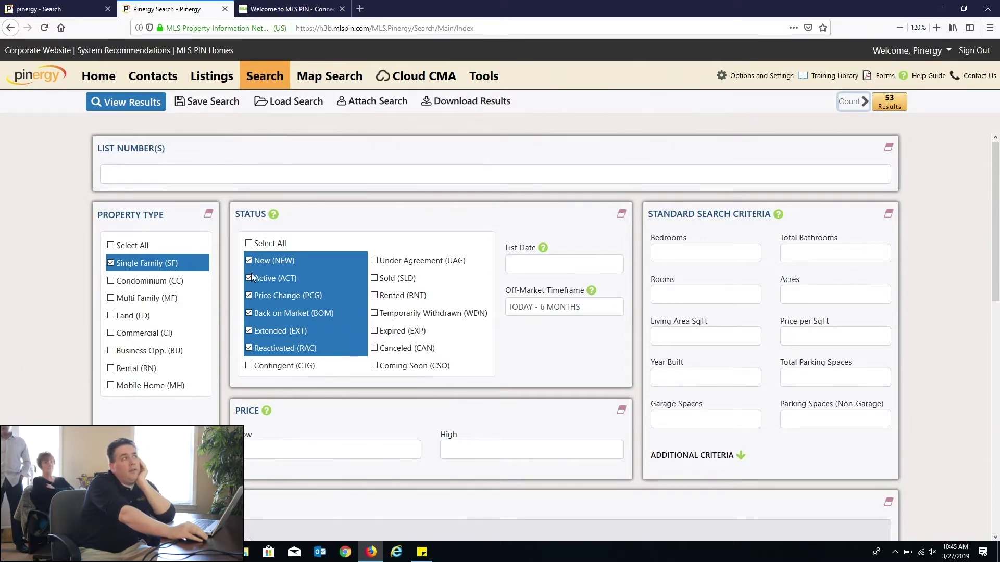
scroll(368, 268, down, 6)
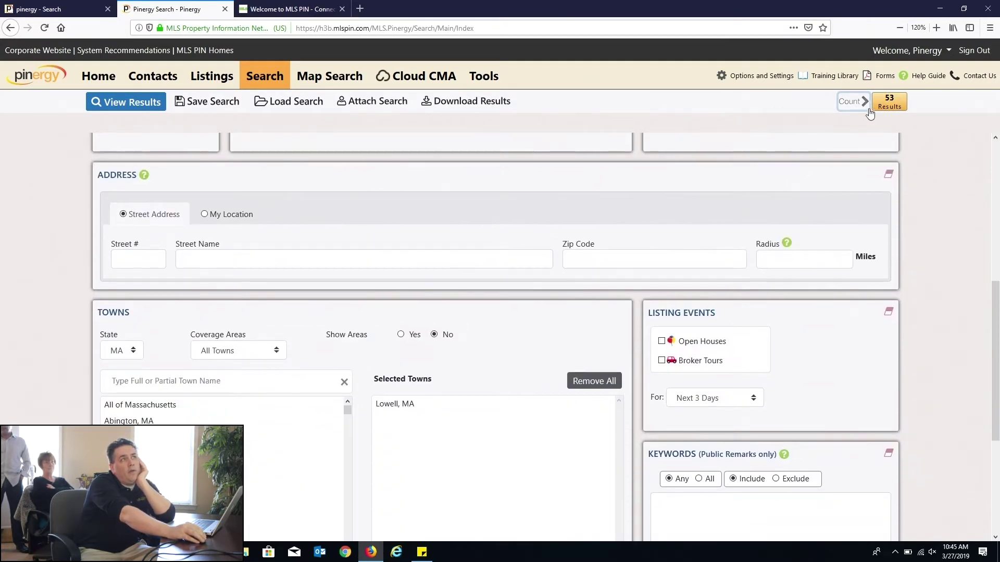
click(886, 110)
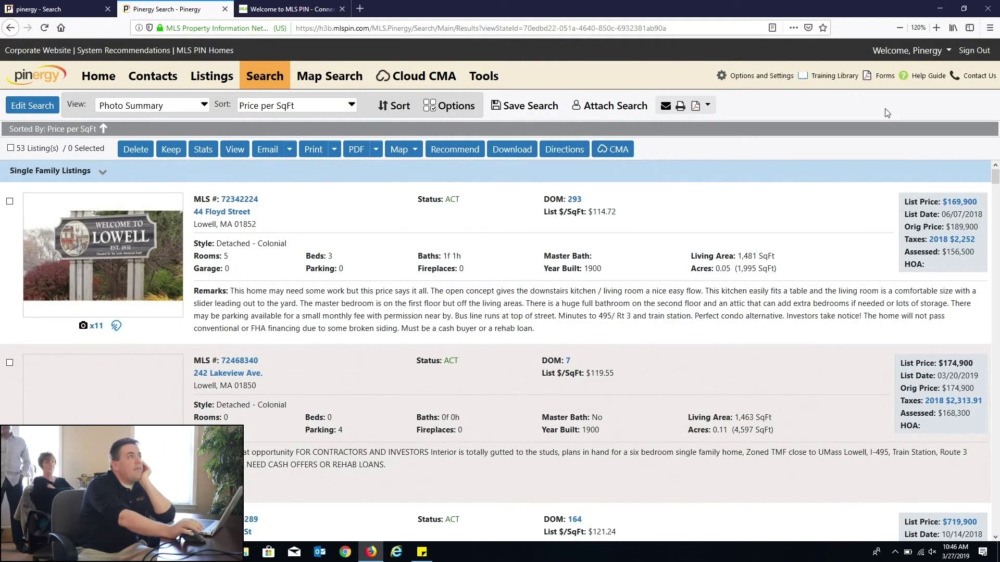
Step: Switch the results to 1-Line and delete the Best View Ever!!! custom view
click(204, 106)
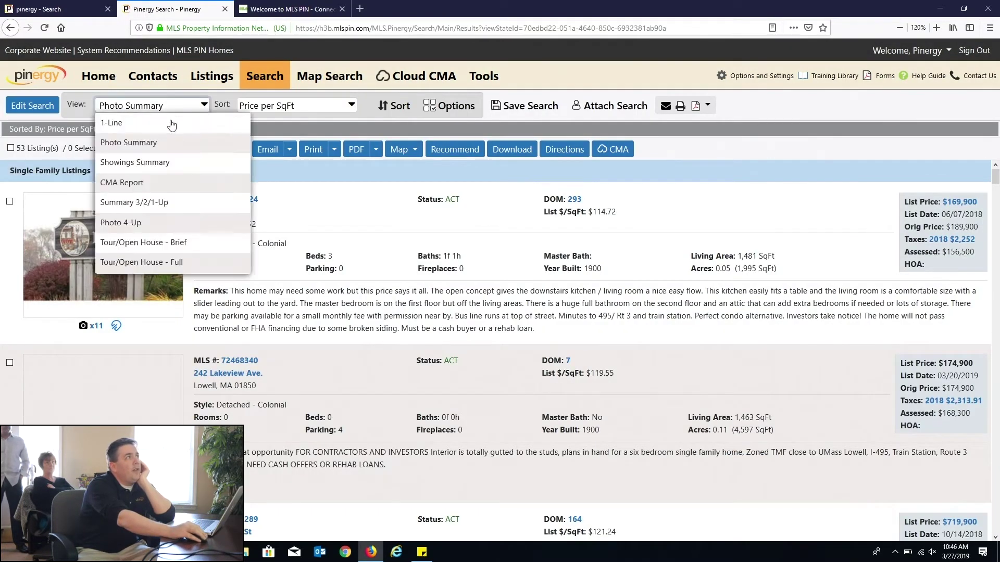
click(171, 123)
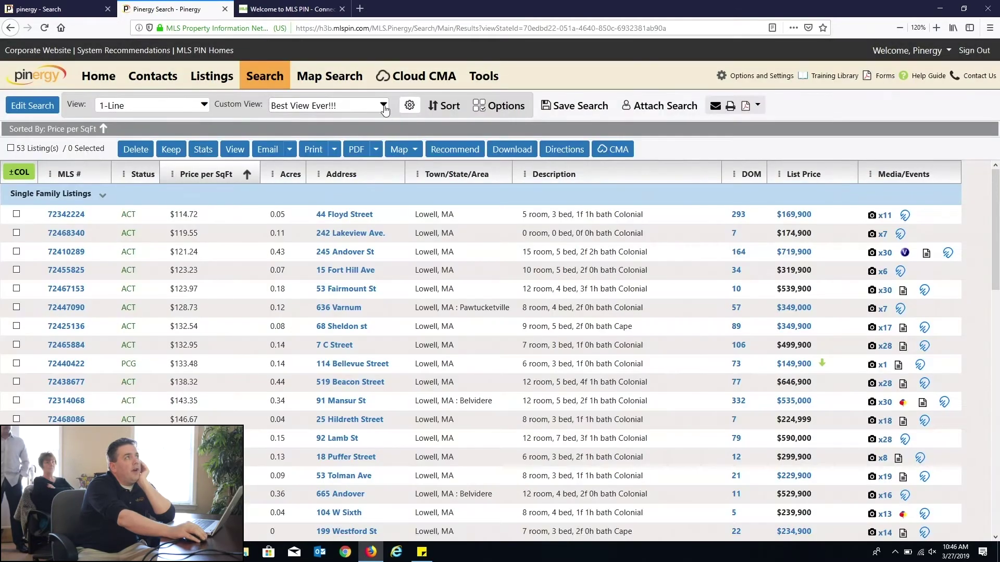
click(412, 107)
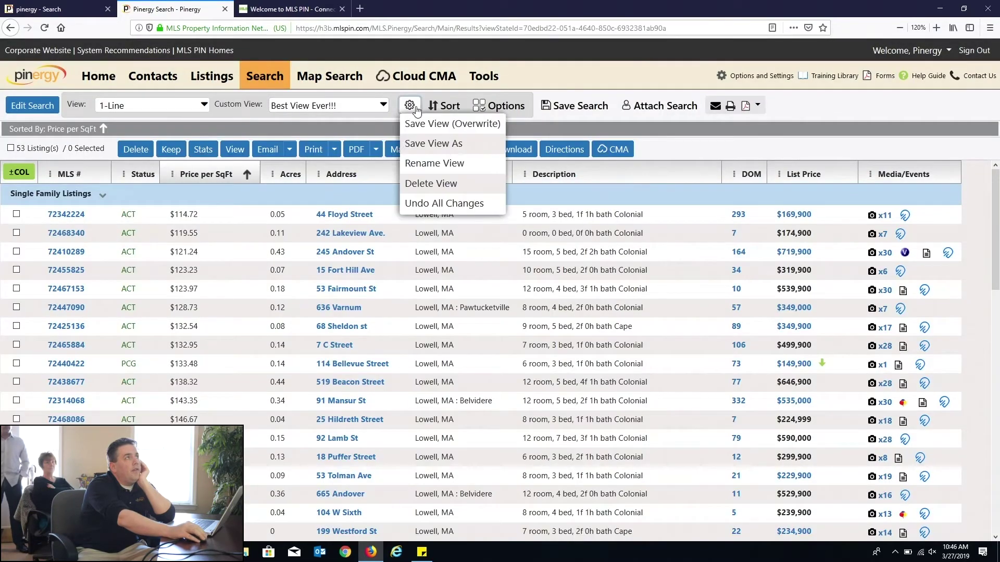
click(423, 182)
click(482, 314)
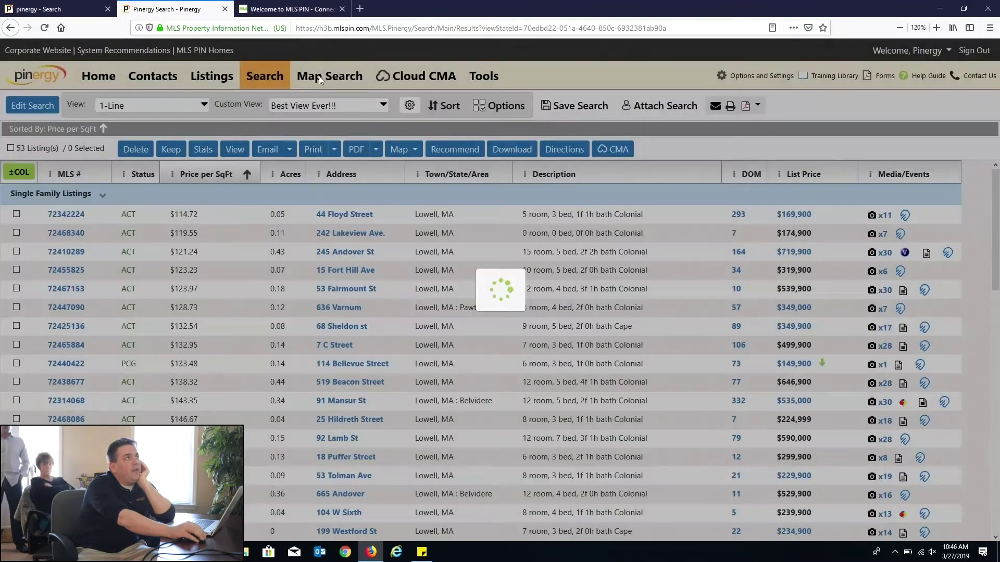
Step: Reset the results view to its defaults and confirm
click(357, 110)
click(409, 107)
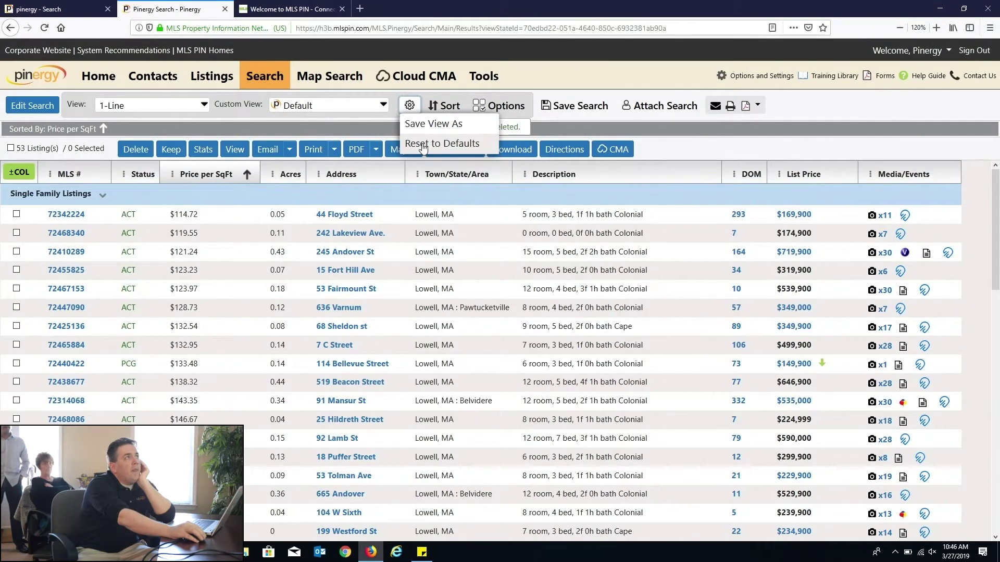
click(423, 147)
click(483, 314)
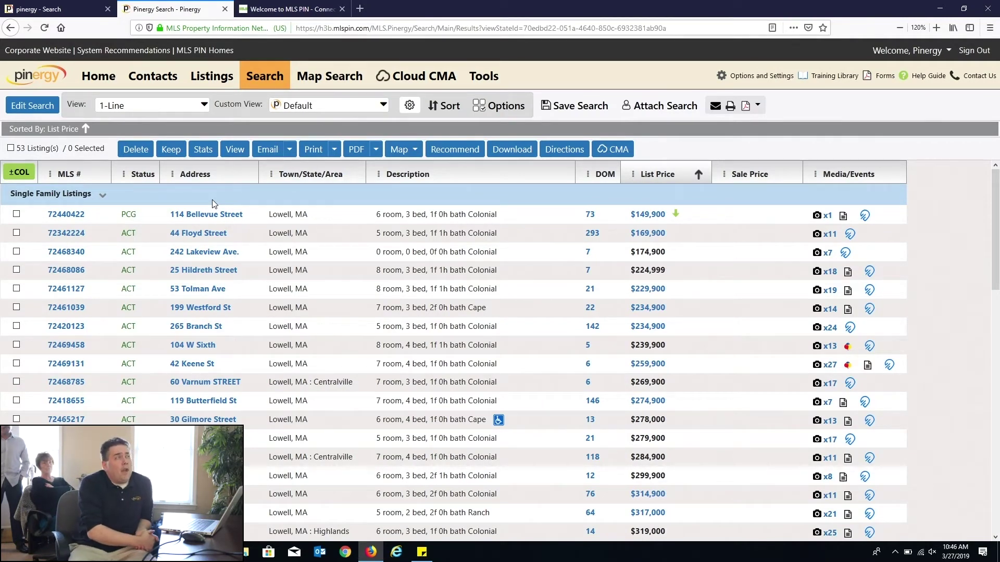
Step: Keep the 1-Line layout and remove the Sale Price column
click(154, 106)
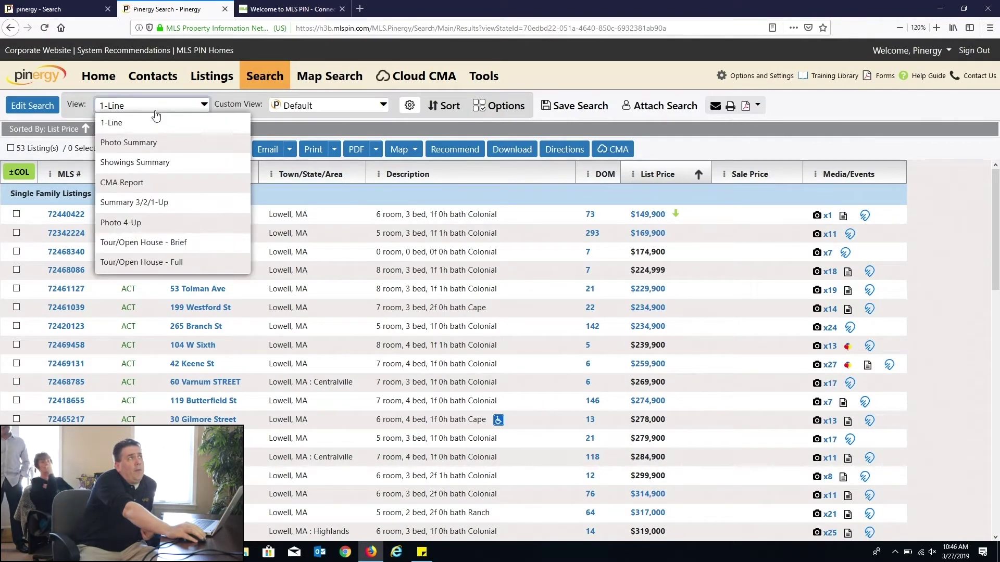
click(126, 131)
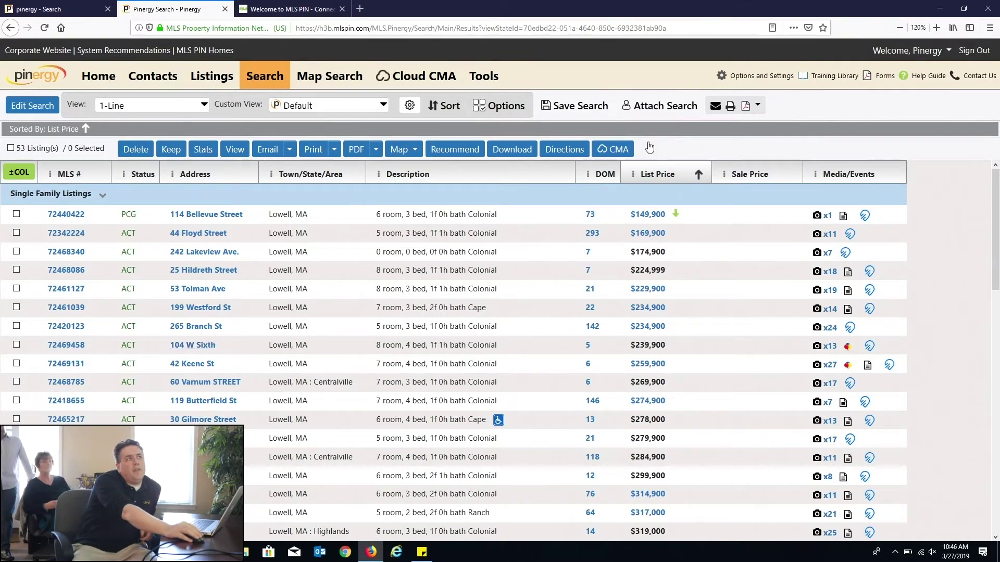
click(723, 175)
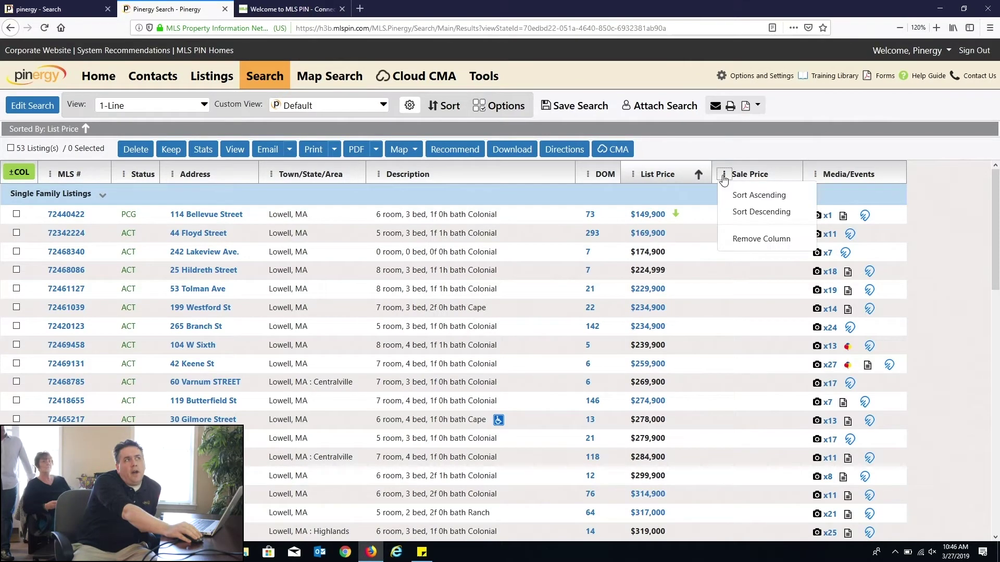
click(747, 241)
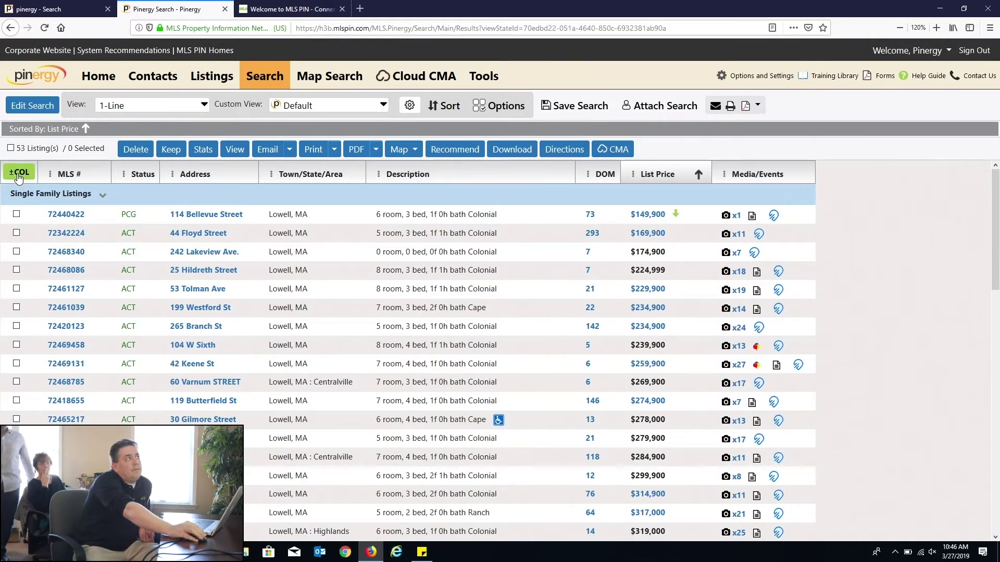
Step: Find 'price' in the field list, add Price per SqFt to the columns, and apply
click(18, 174)
click(153, 158)
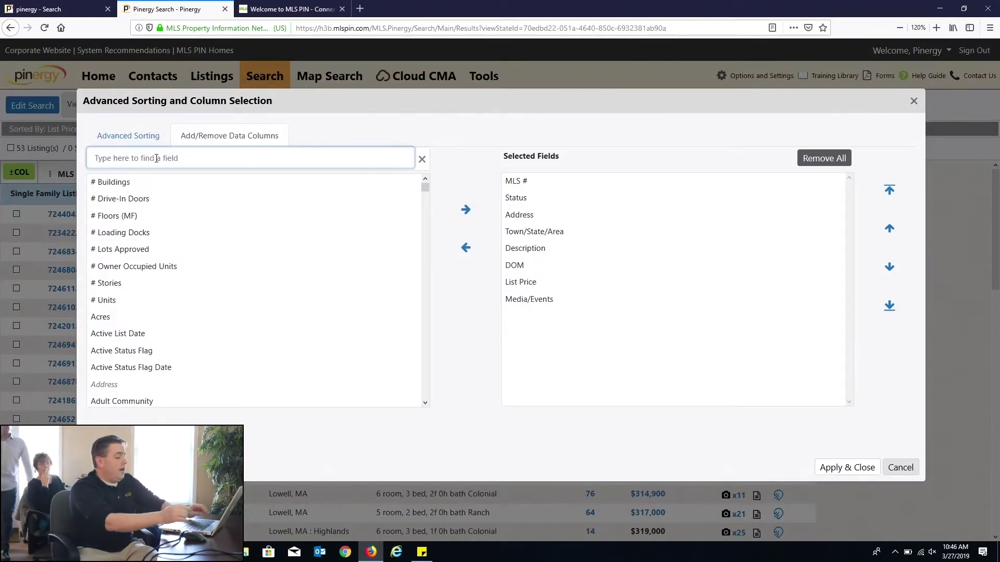
text(price)
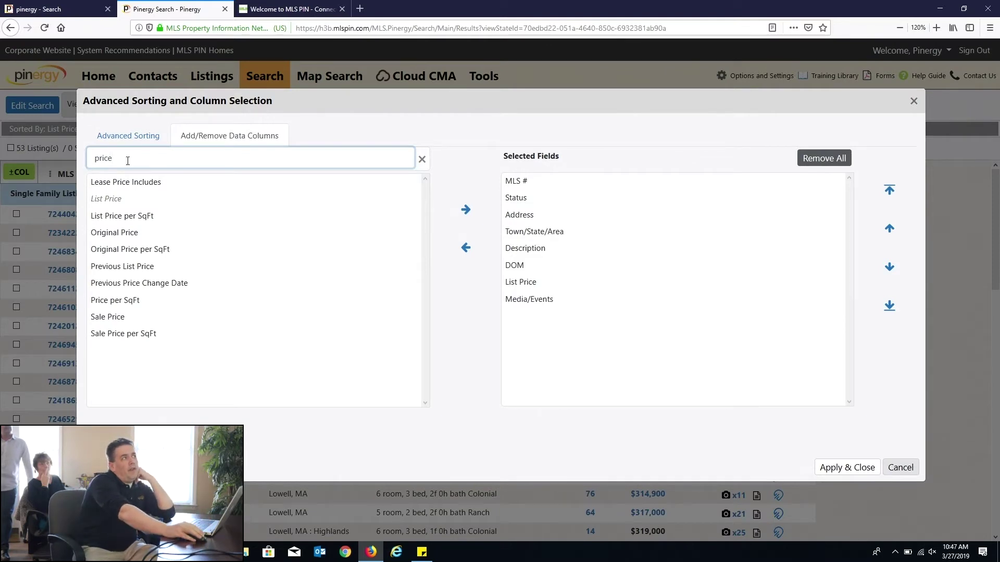
click(120, 305)
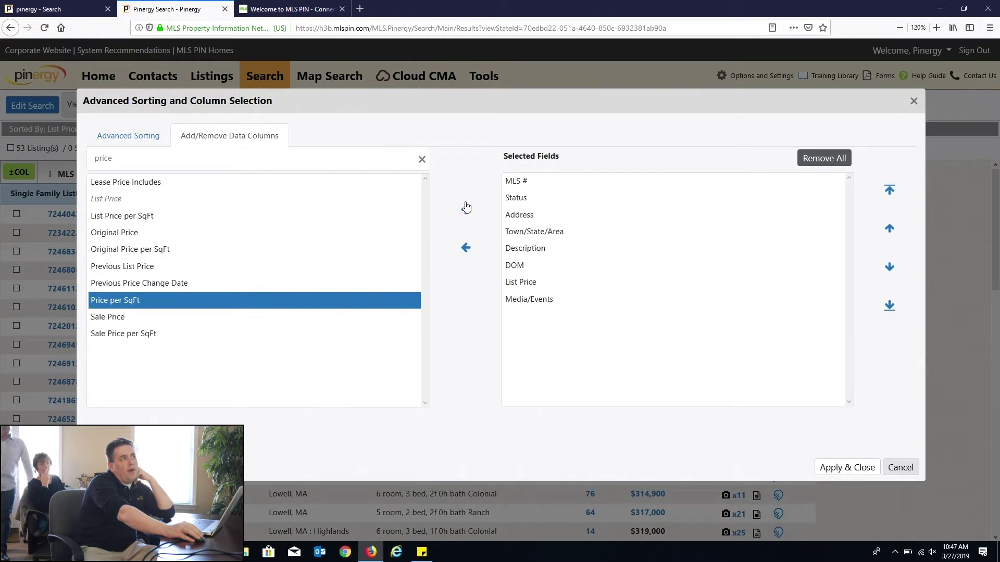
drag(508, 158, 560, 161)
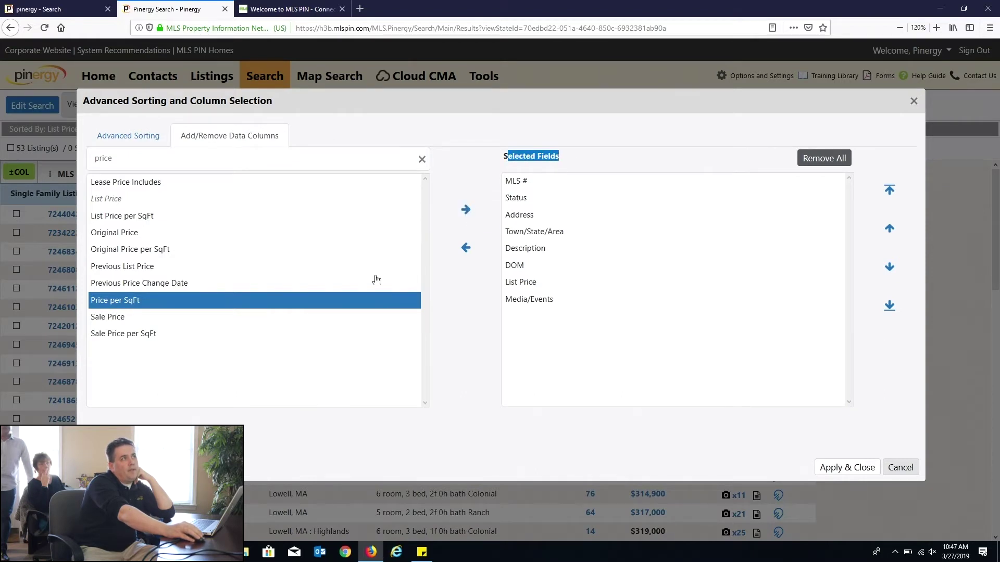
click(465, 211)
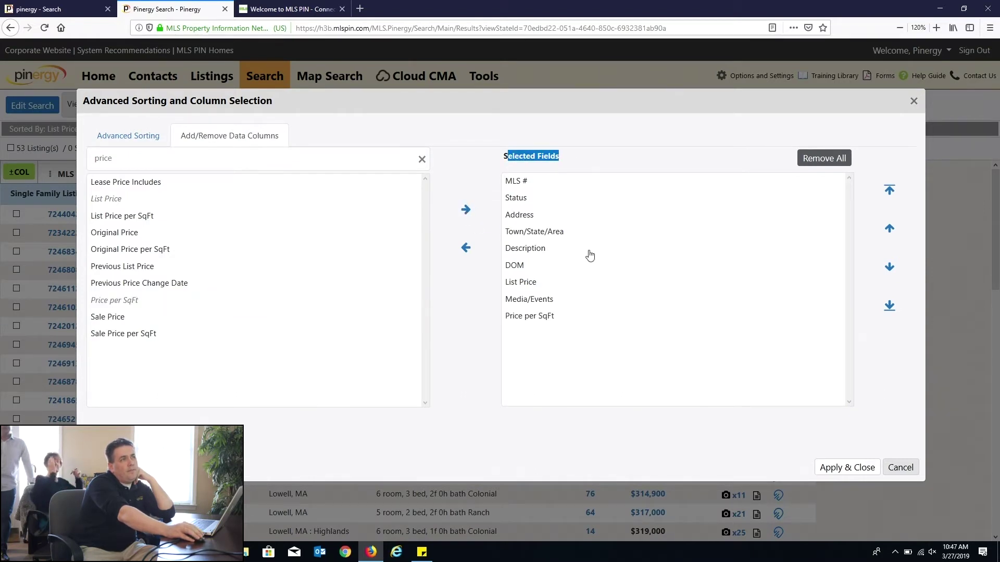
click(838, 467)
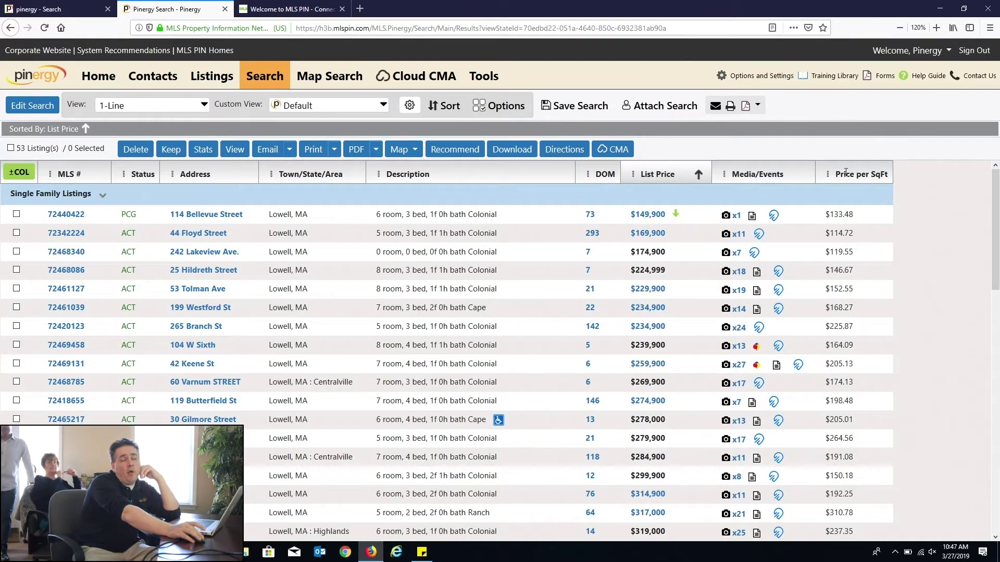
Step: Move Price per SqFt beside Status and sort by DOM descending, topped by 332 days
drag(845, 173, 185, 178)
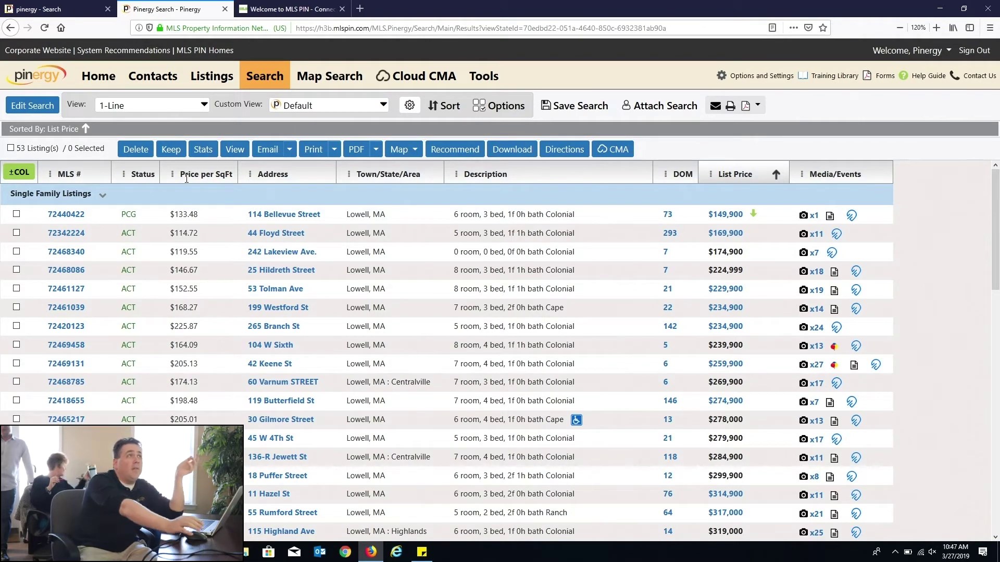
click(666, 175)
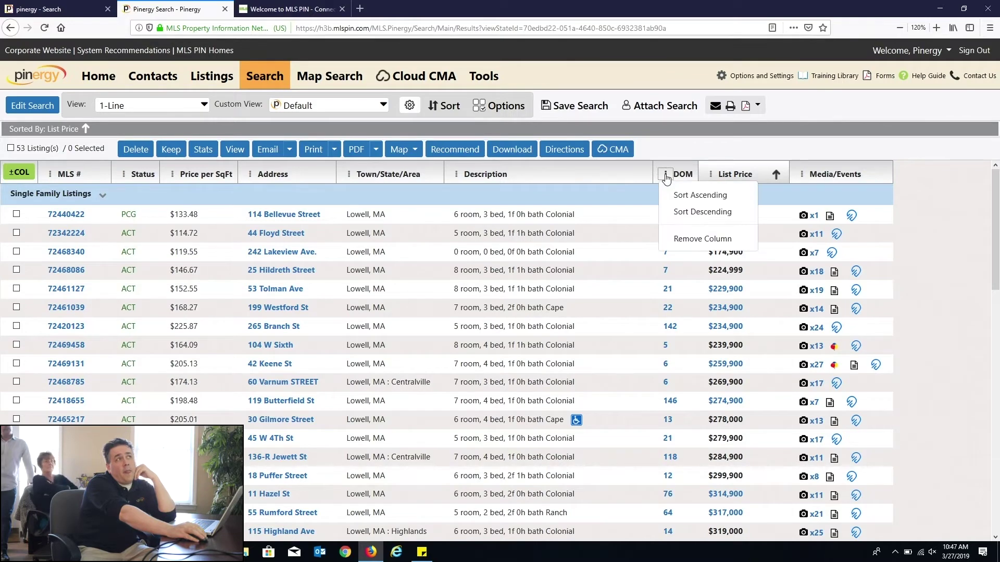
click(696, 214)
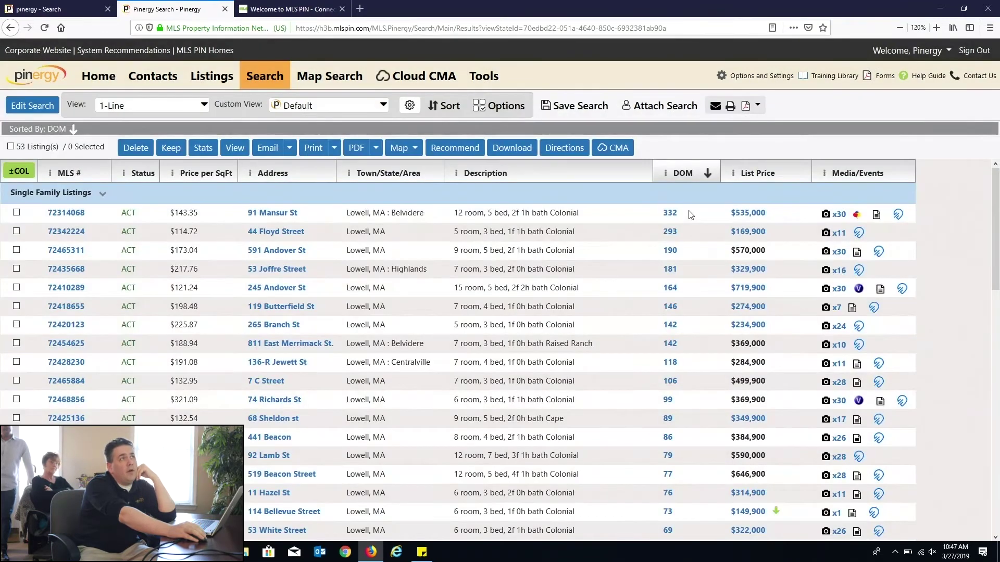
drag(690, 214, 618, 215)
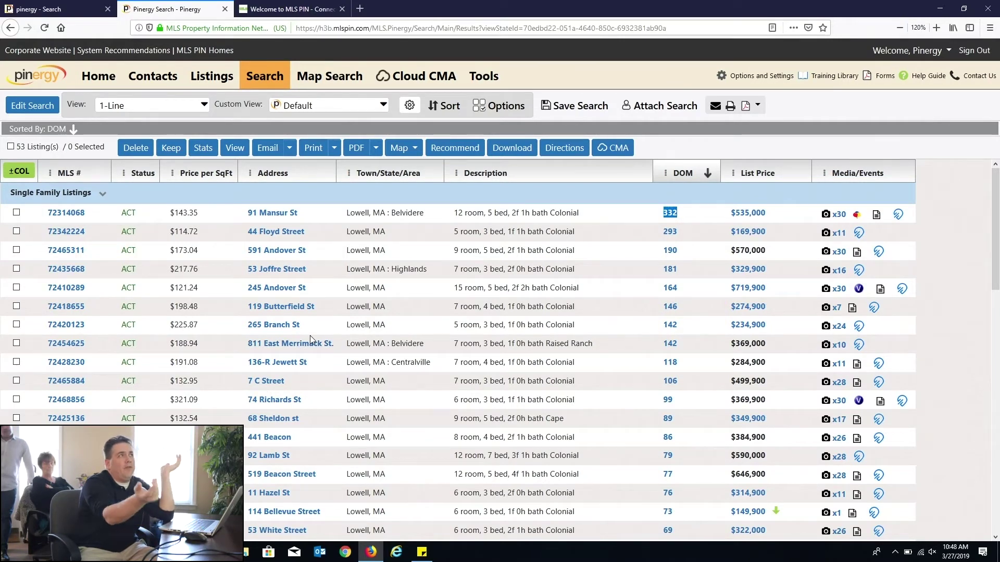
Step: Save the current columns and DOM sort as a custom view named 'test'
click(409, 106)
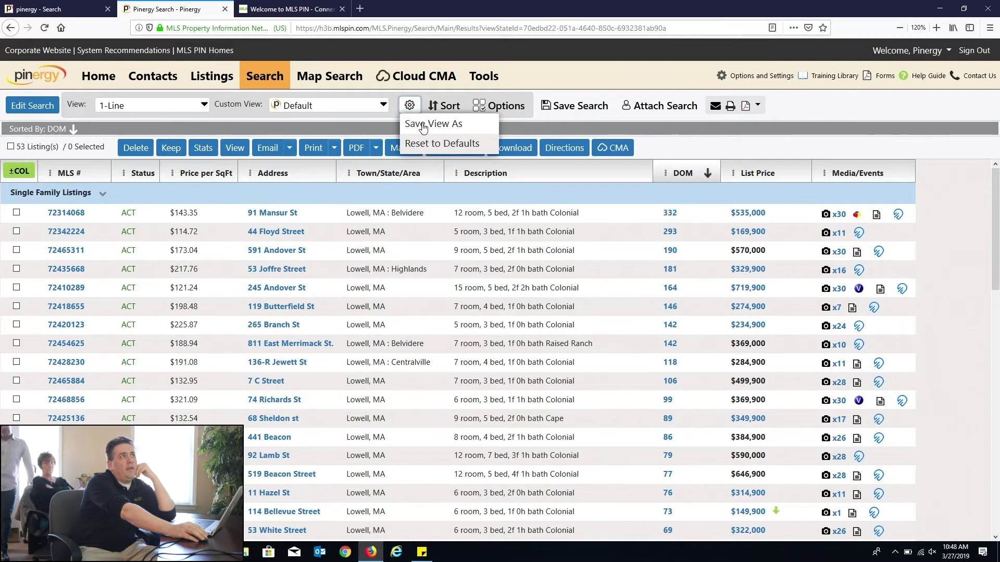
click(423, 125)
click(411, 137)
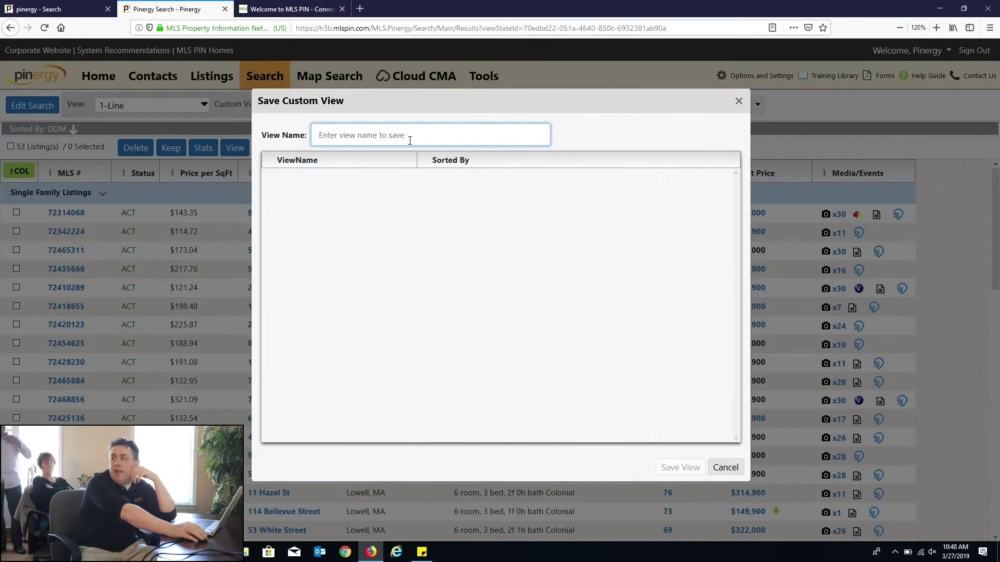
text(test)
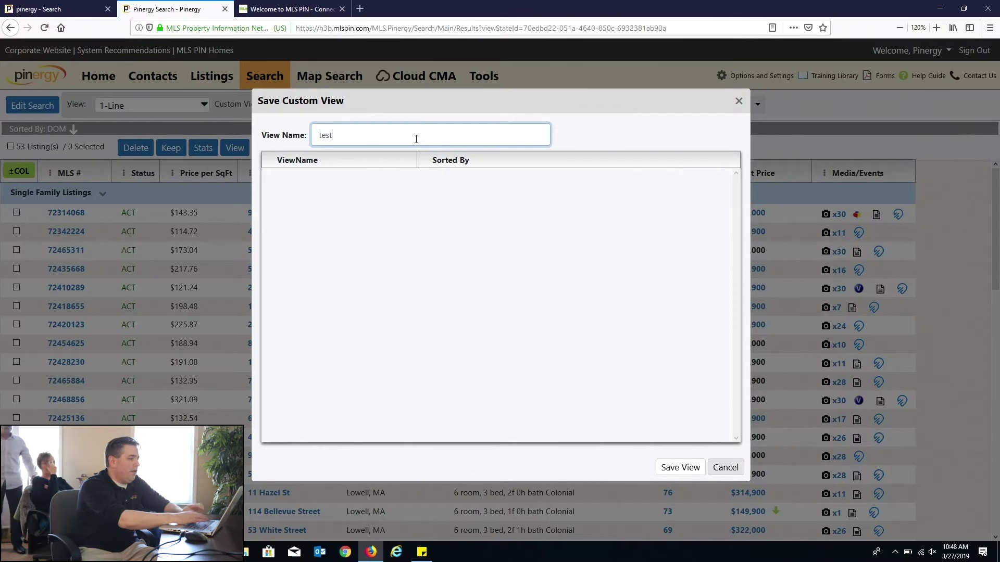
click(686, 467)
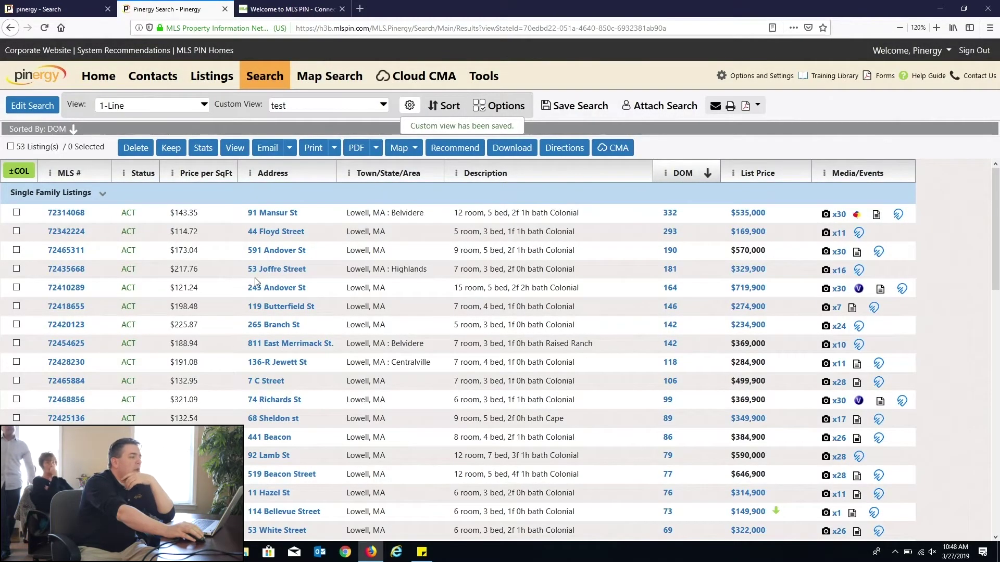
Step: Switch the Custom View to Default, then back to 'test'
click(278, 110)
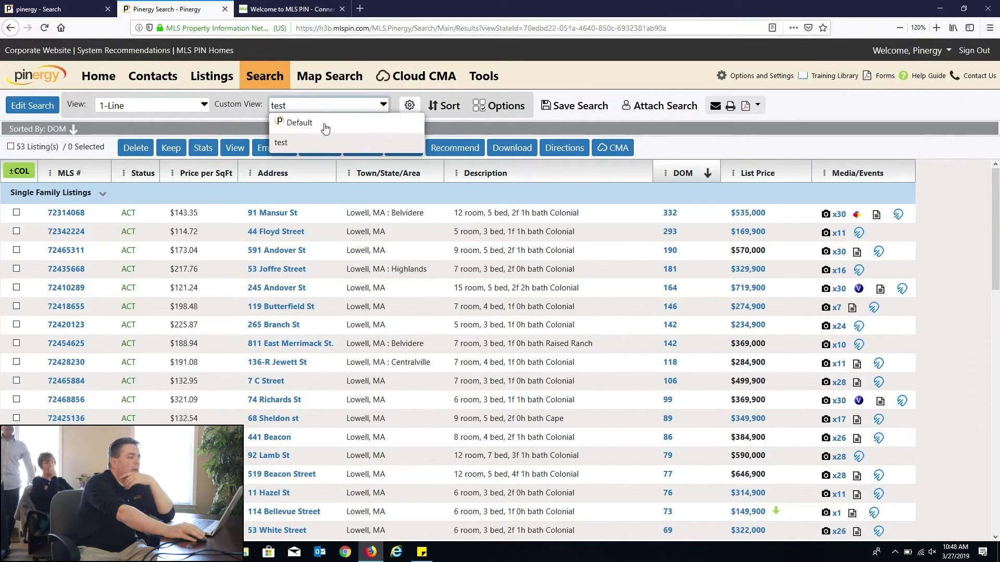
click(324, 124)
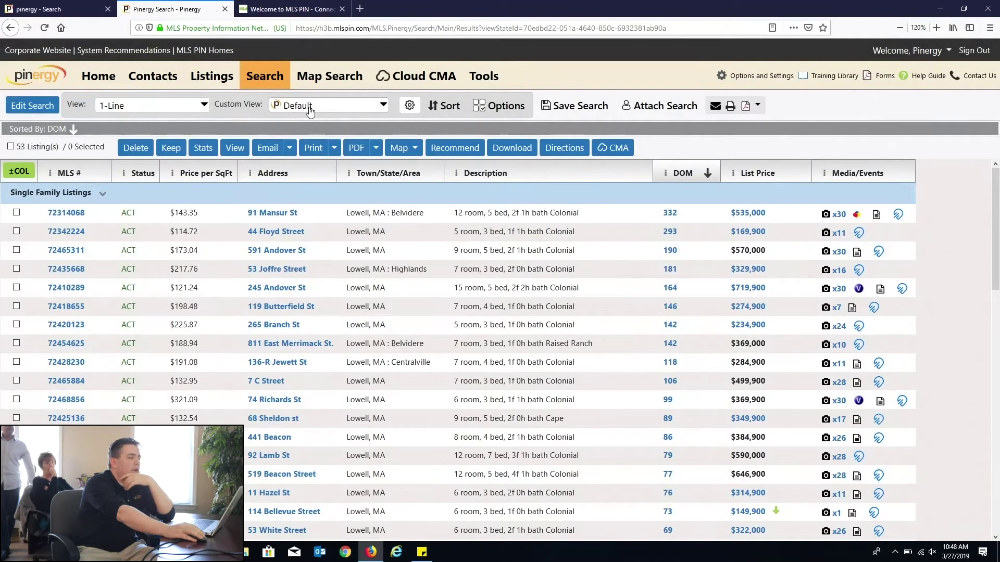
click(312, 113)
click(291, 142)
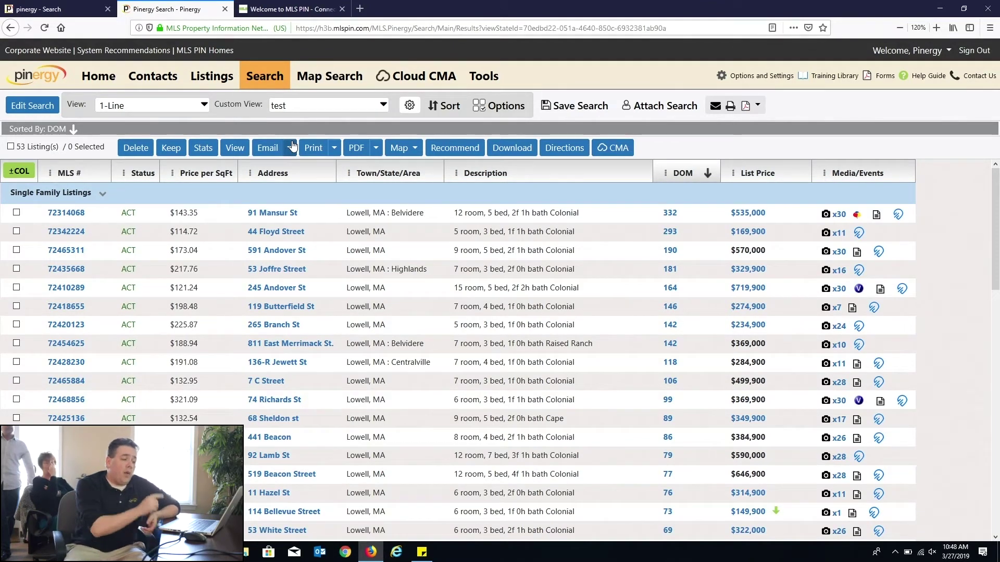
Step: Switch the 53 DOM-sorted Lowell results to the Photo Summary layout
click(172, 111)
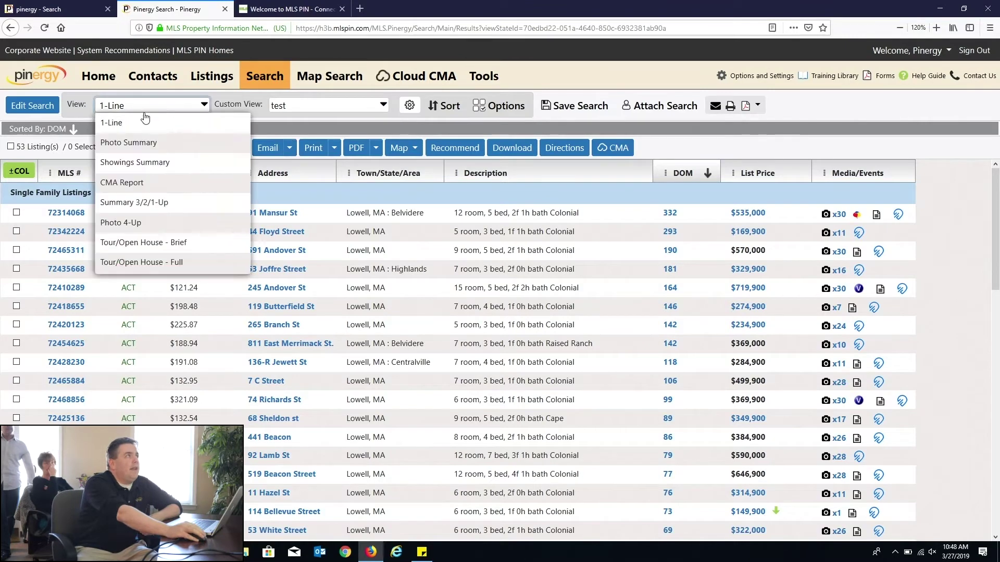
click(140, 139)
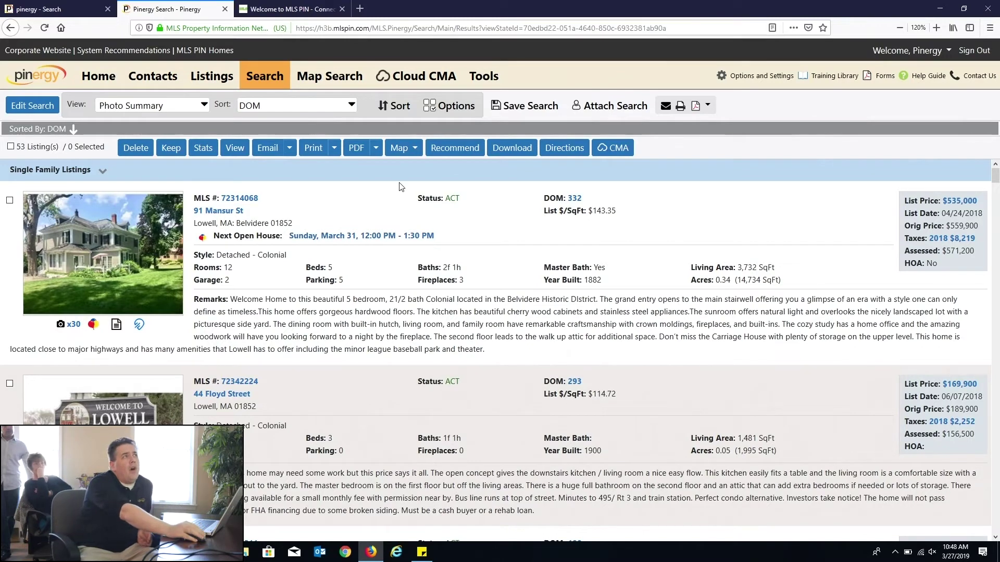
Step: In the display options, turn Address and Photo off and back on
click(445, 108)
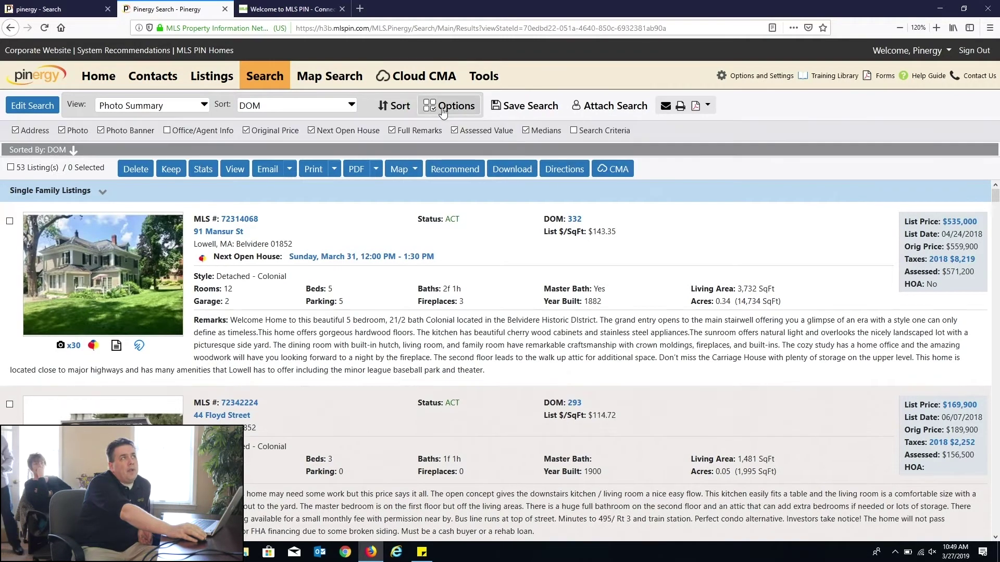
drag(666, 130, 652, 133)
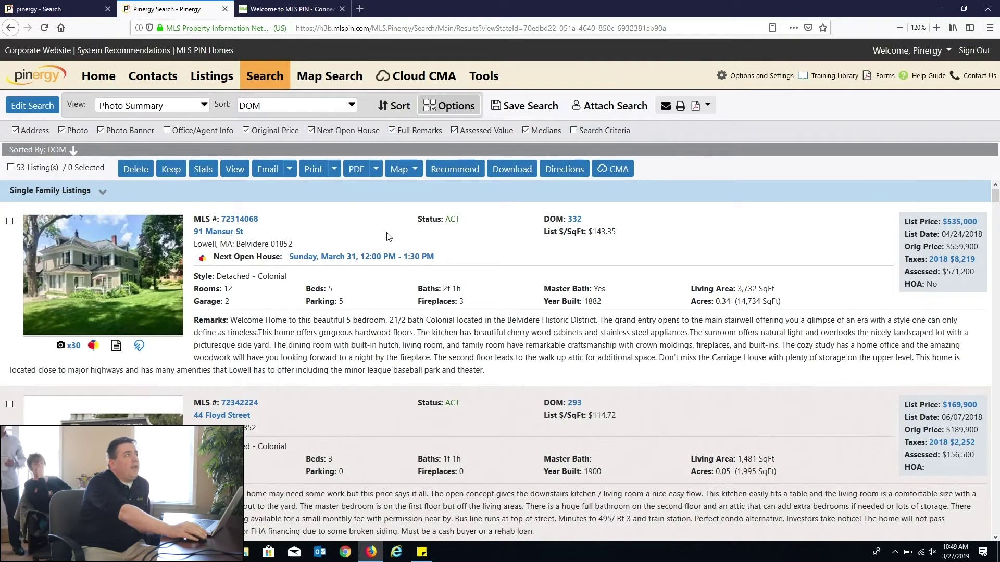
click(32, 128)
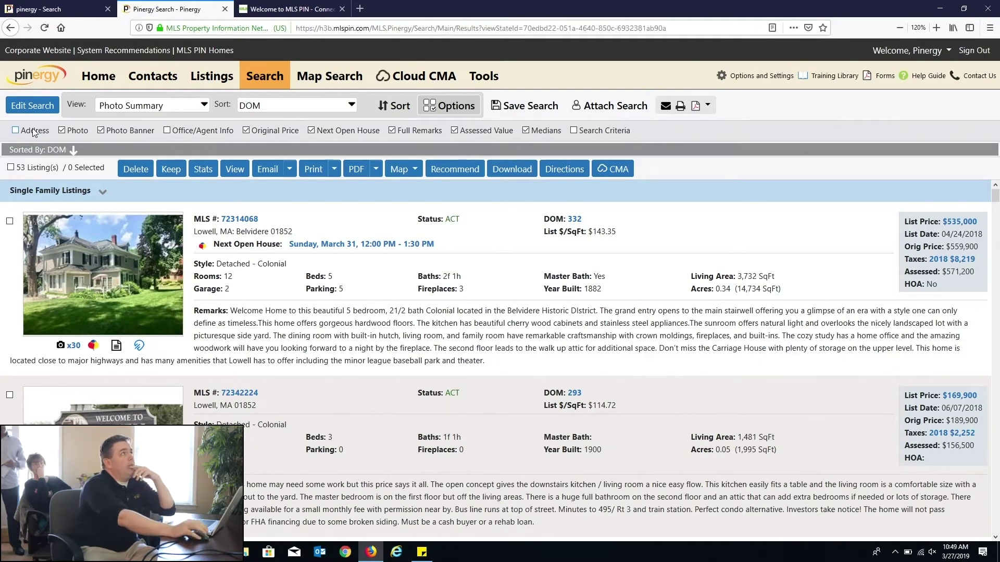
click(32, 130)
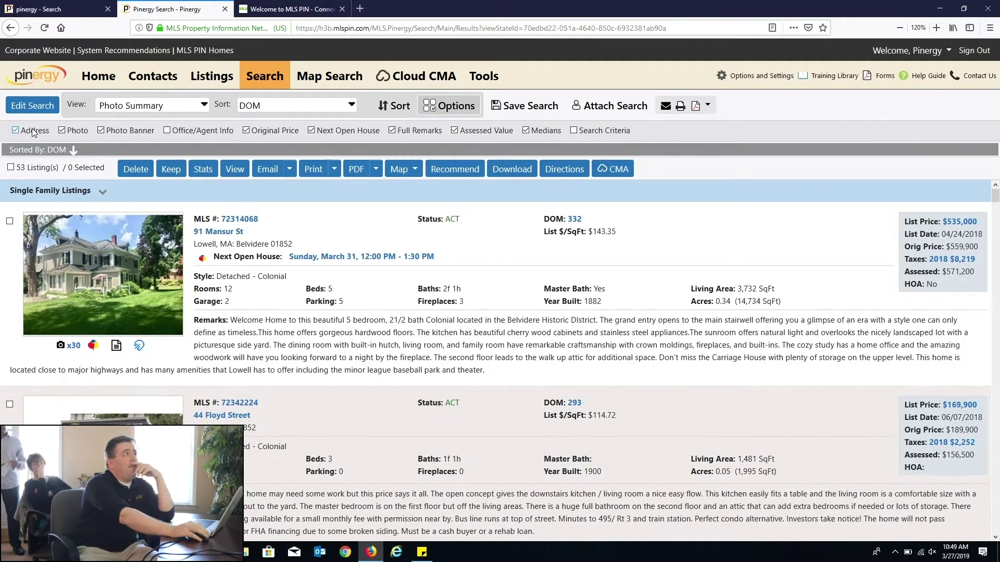
click(73, 132)
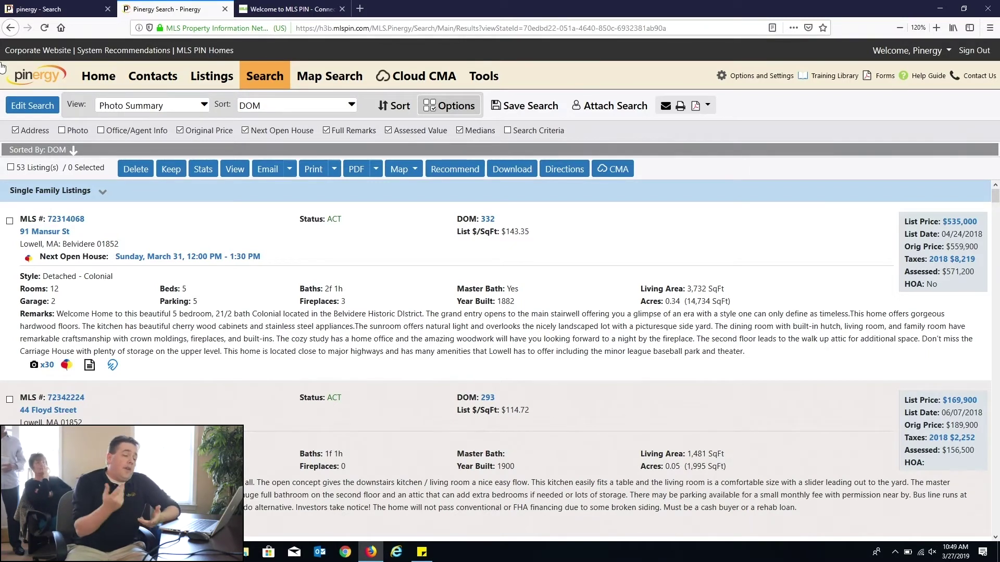
click(61, 131)
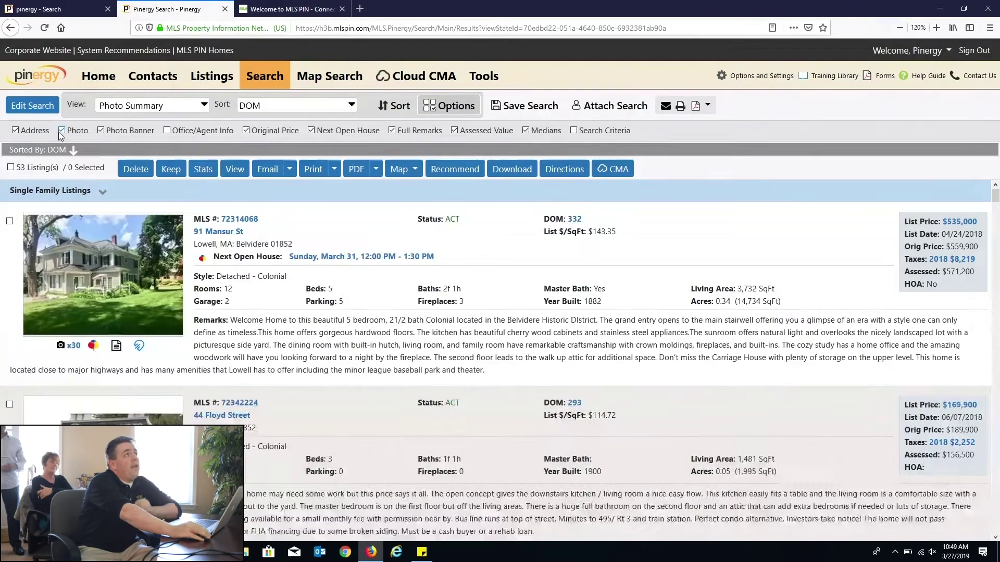
Step: Turn on Office/Agent Info and review the list office and agent contact details
click(167, 131)
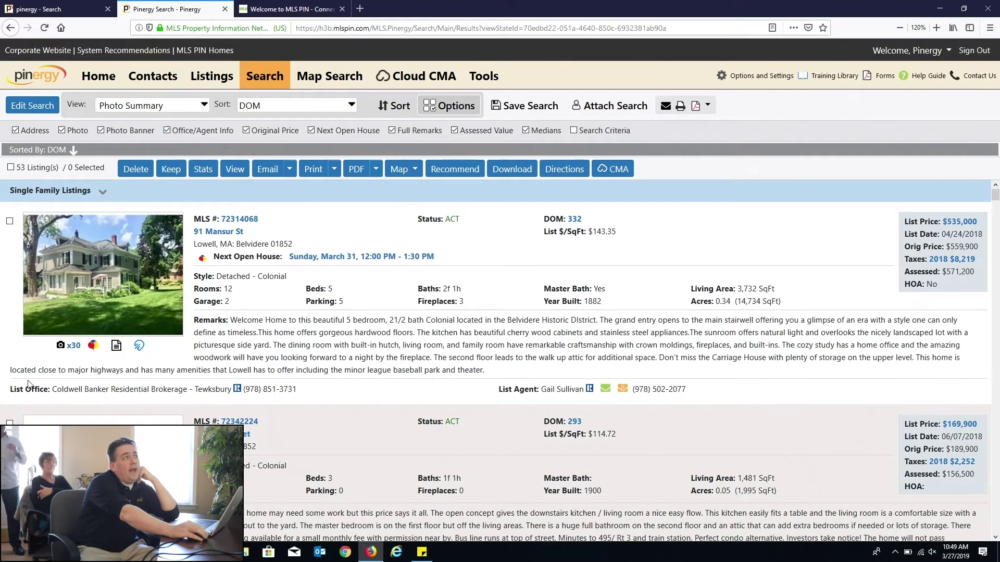
drag(19, 390, 318, 386)
drag(519, 390, 667, 388)
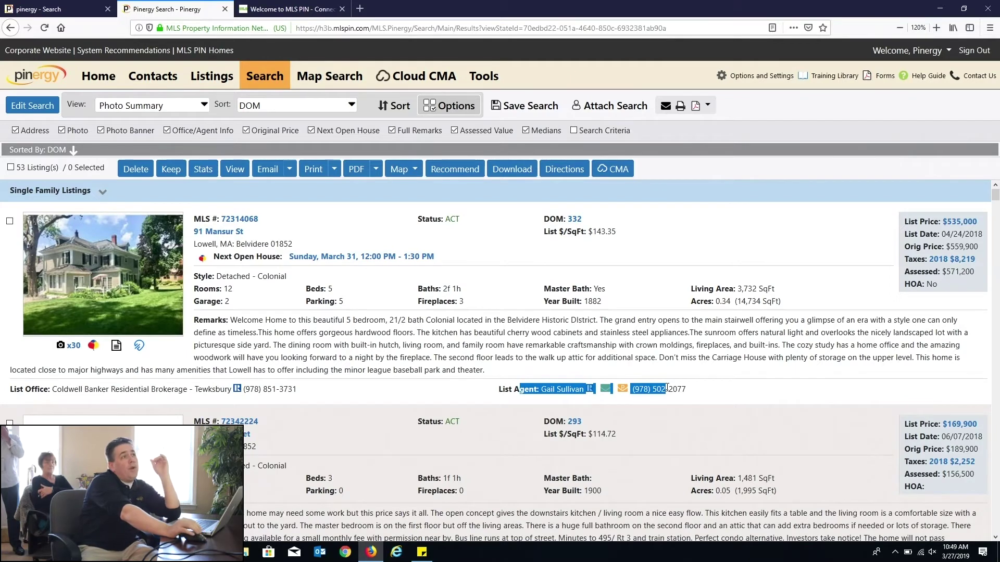
click(731, 414)
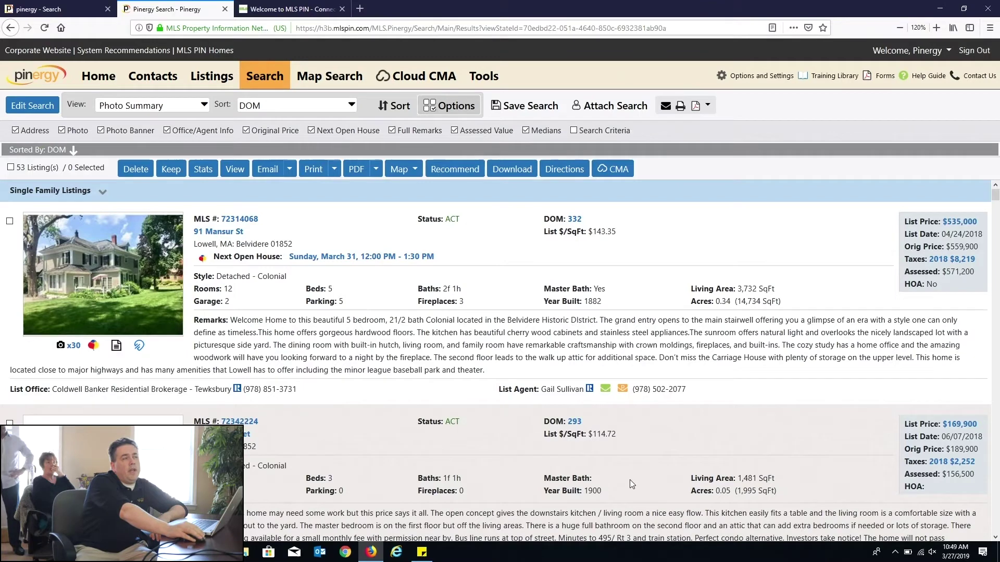
click(623, 389)
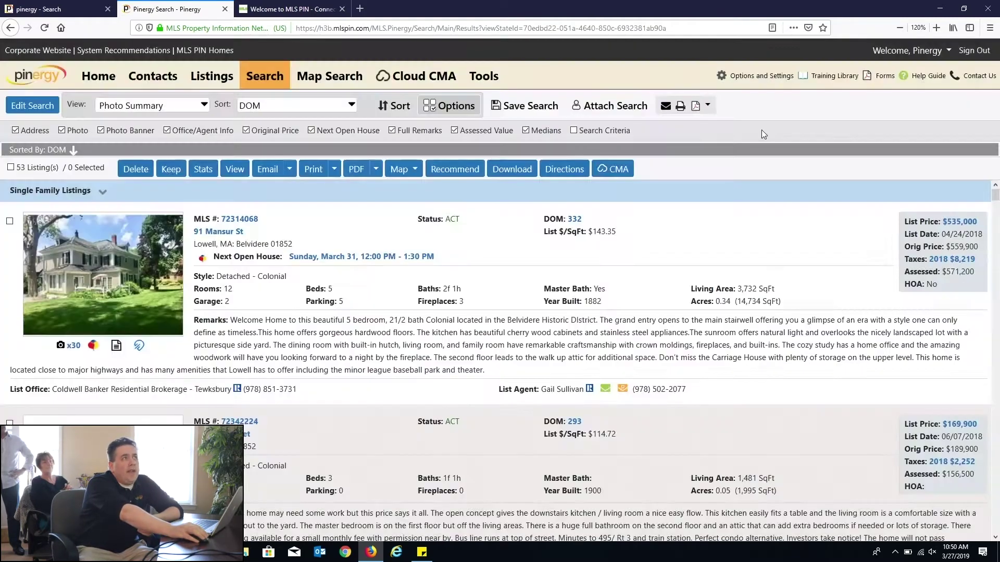
click(759, 132)
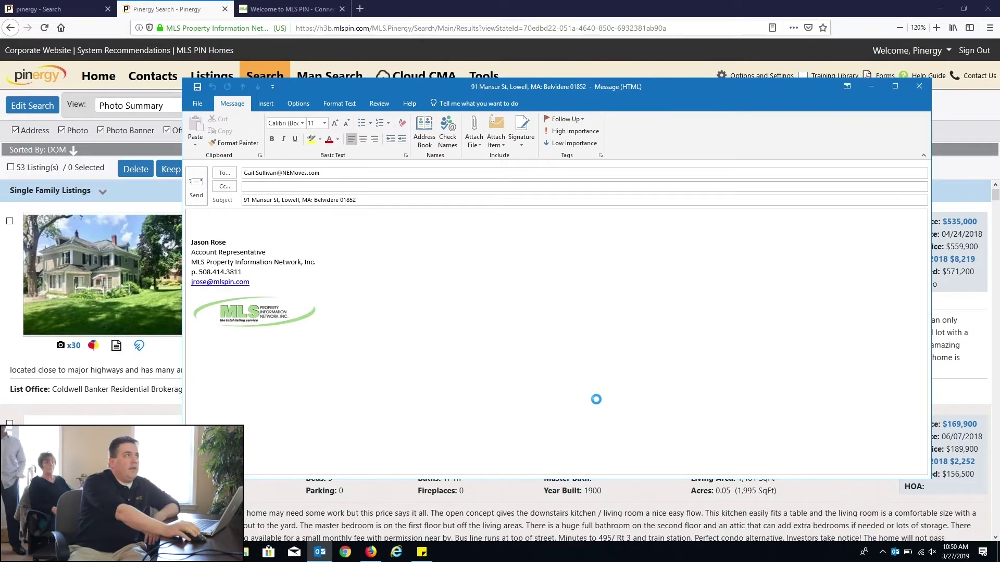
Step: Close the Outlook draft to the listing agent without saving changes
click(919, 87)
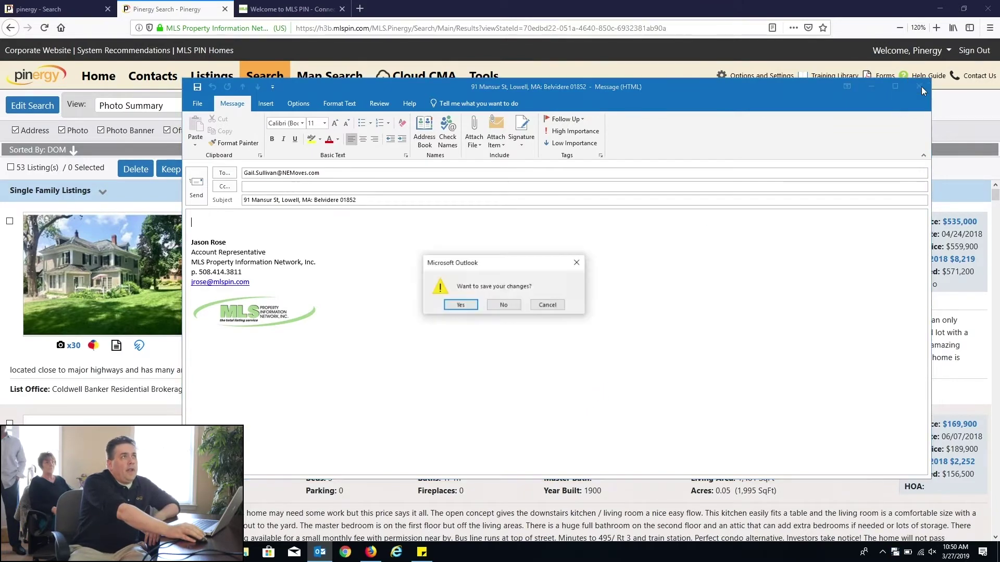
click(503, 304)
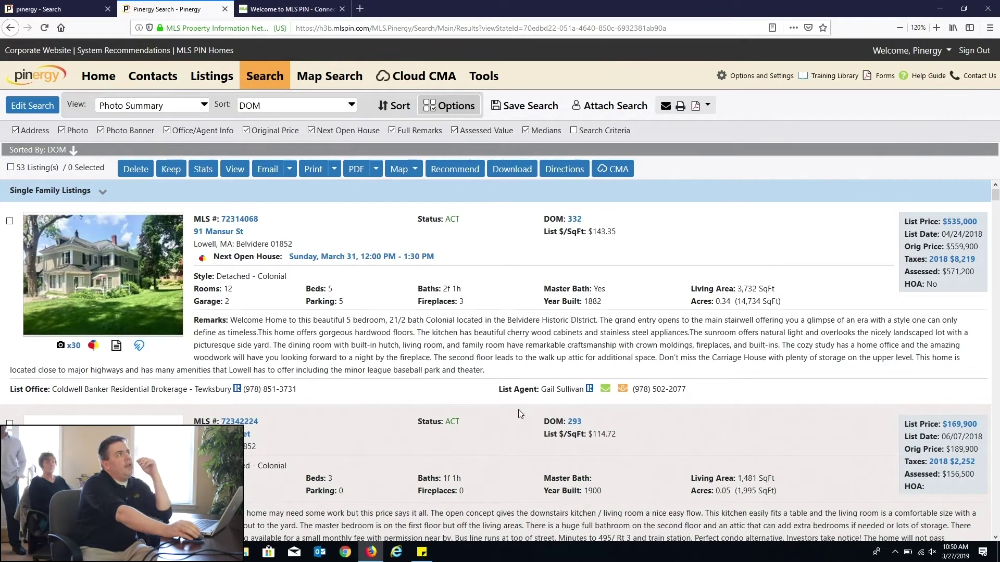
Step: Turn Photo Banner off and back on, then scroll the listings to view the status banners
click(101, 133)
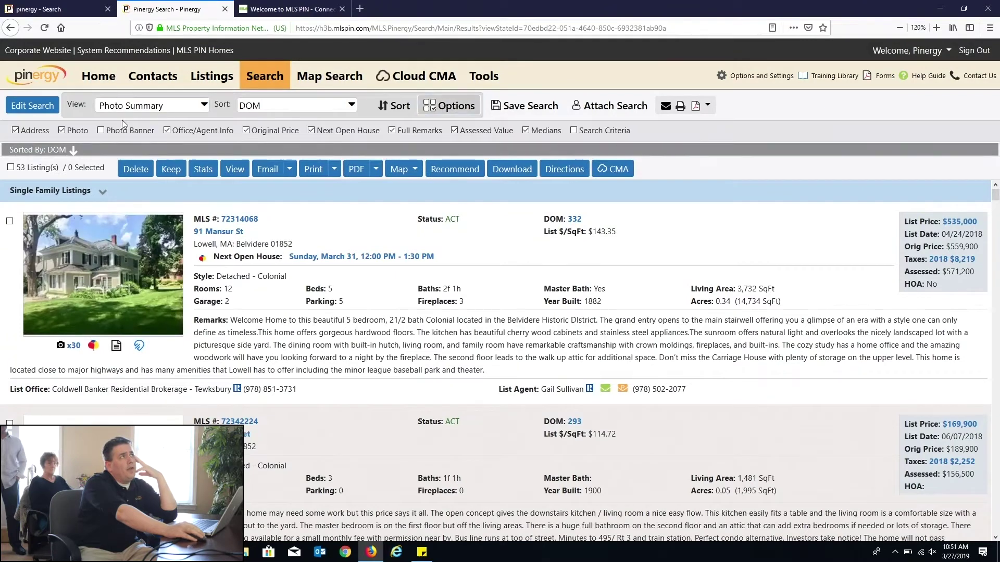
click(101, 131)
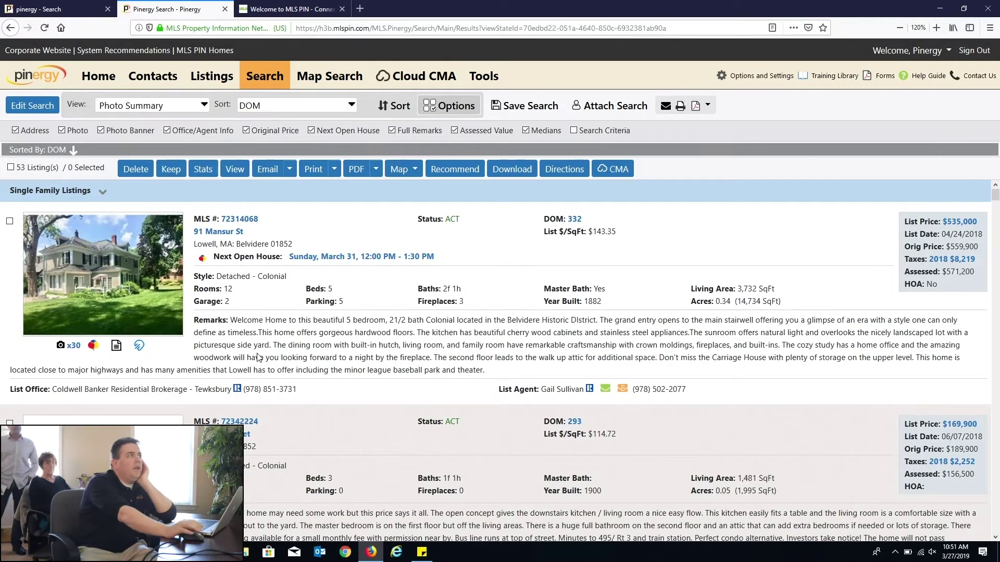
mouse_move(62, 229)
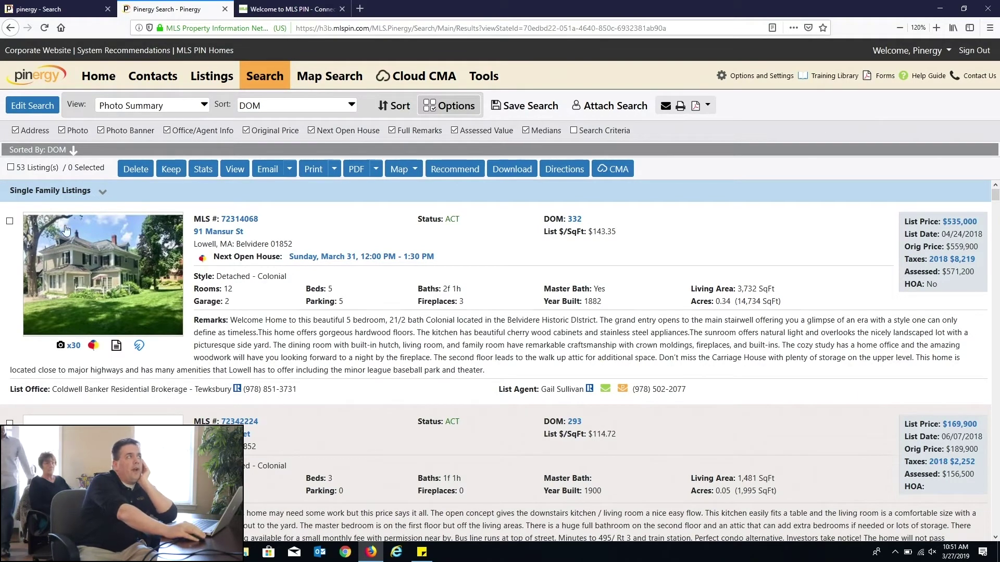
scroll(174, 297, down, 8)
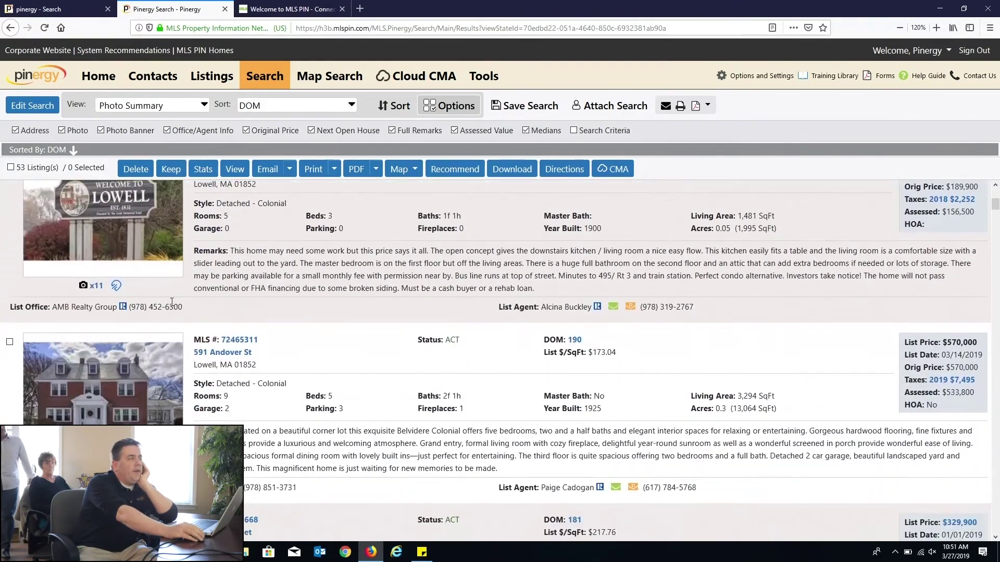
scroll(173, 312, down, 12)
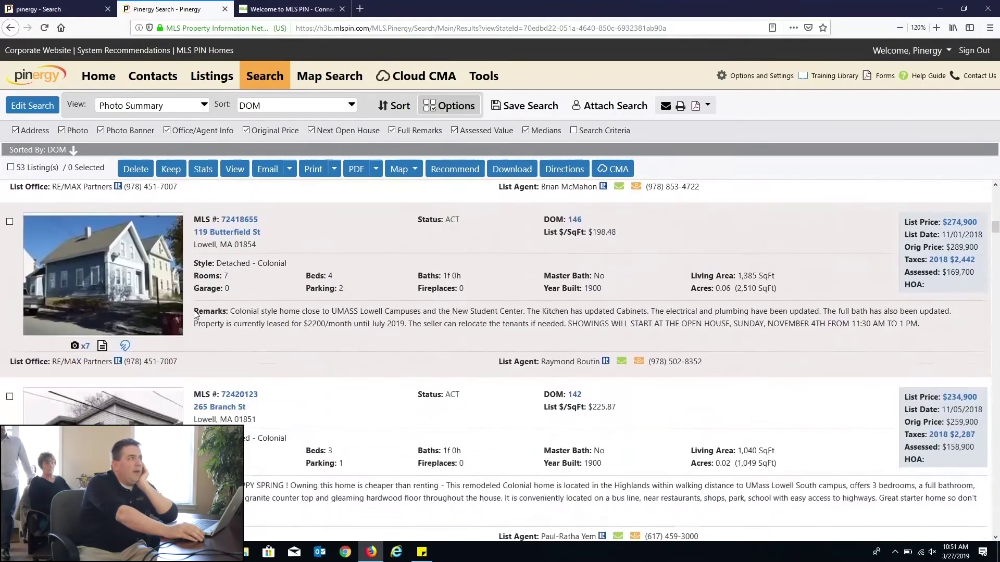
scroll(232, 307, down, 9)
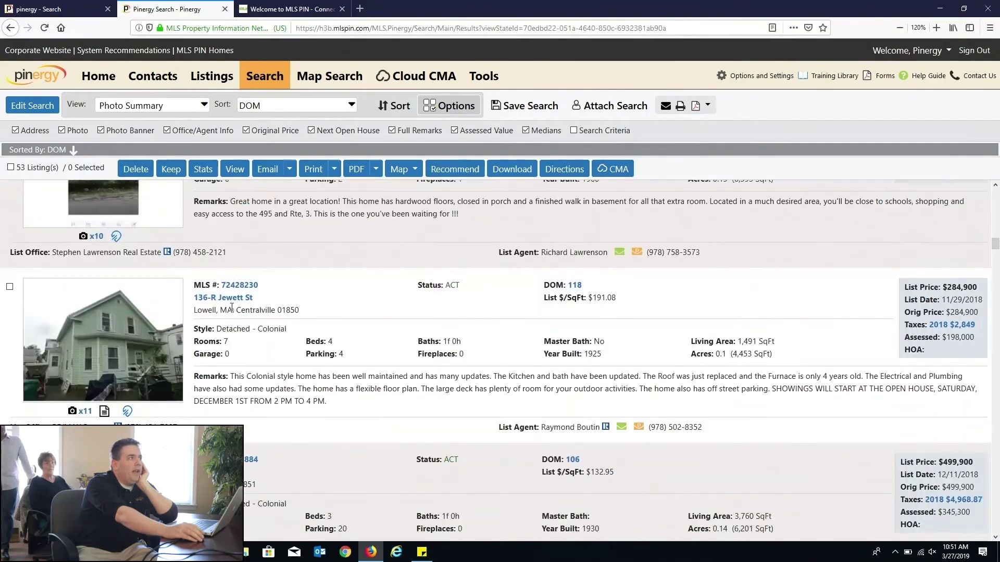
scroll(231, 307, down, 12)
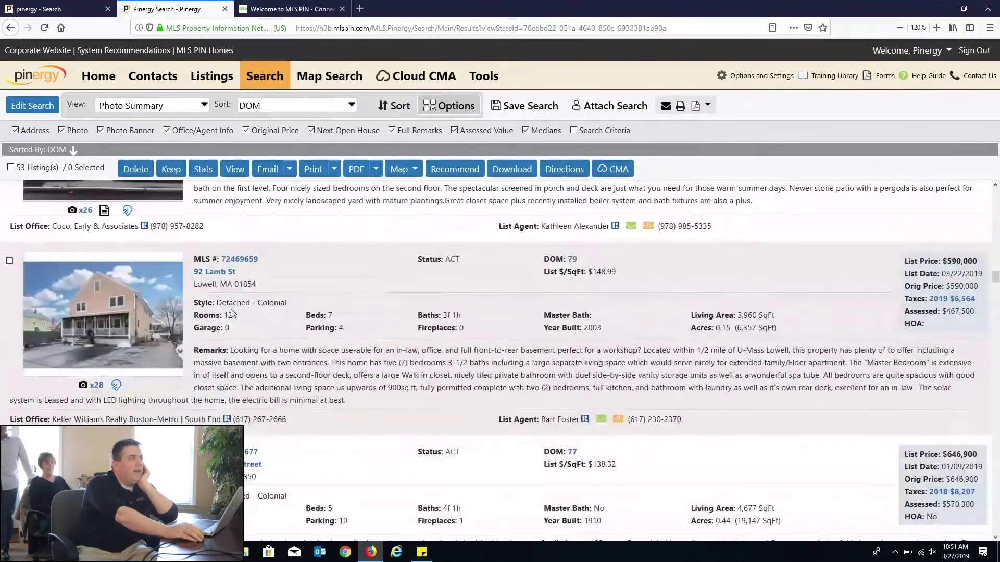
scroll(231, 312, down, 5)
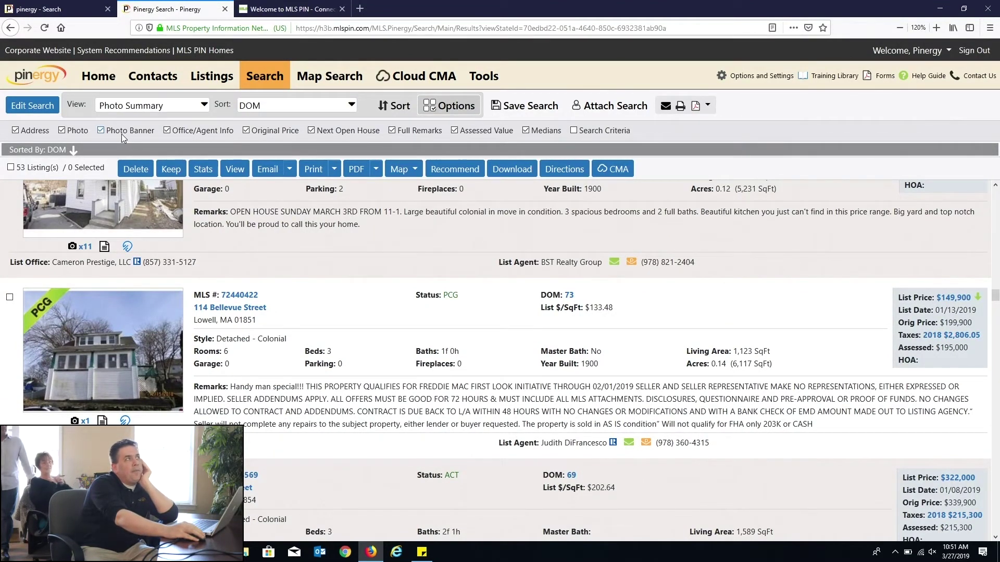
click(253, 131)
click(253, 131)
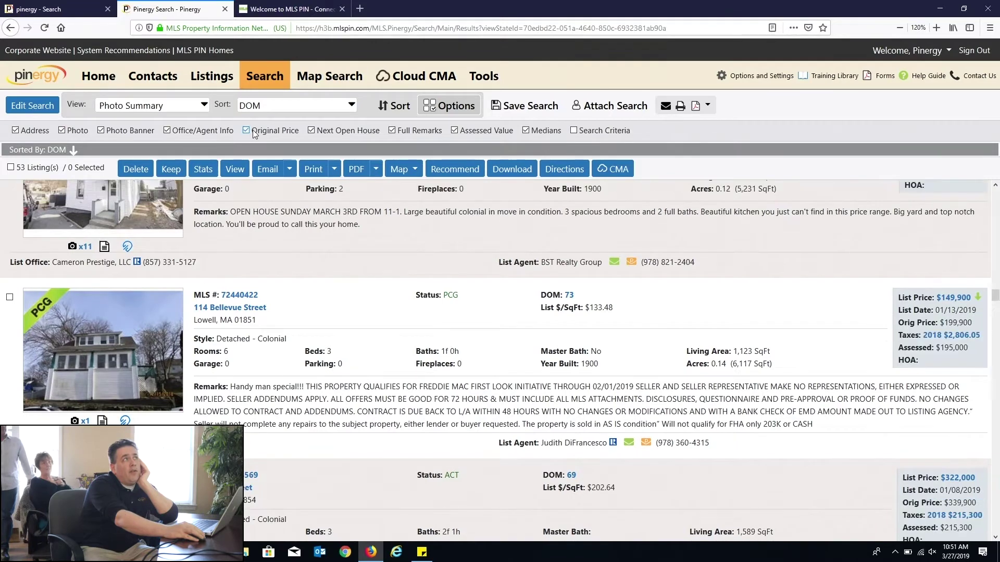
drag(903, 323, 968, 324)
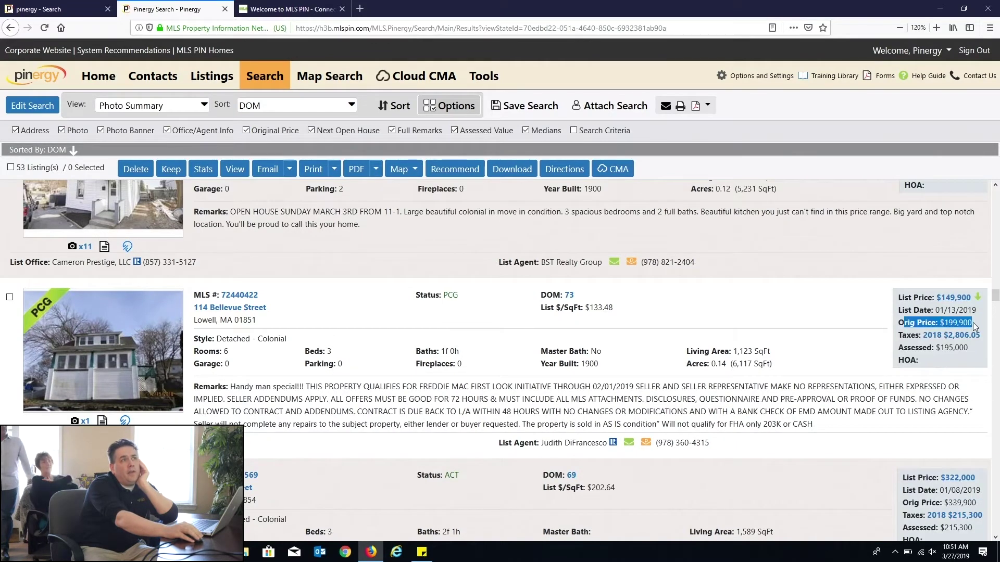
key(ctrl+plus)
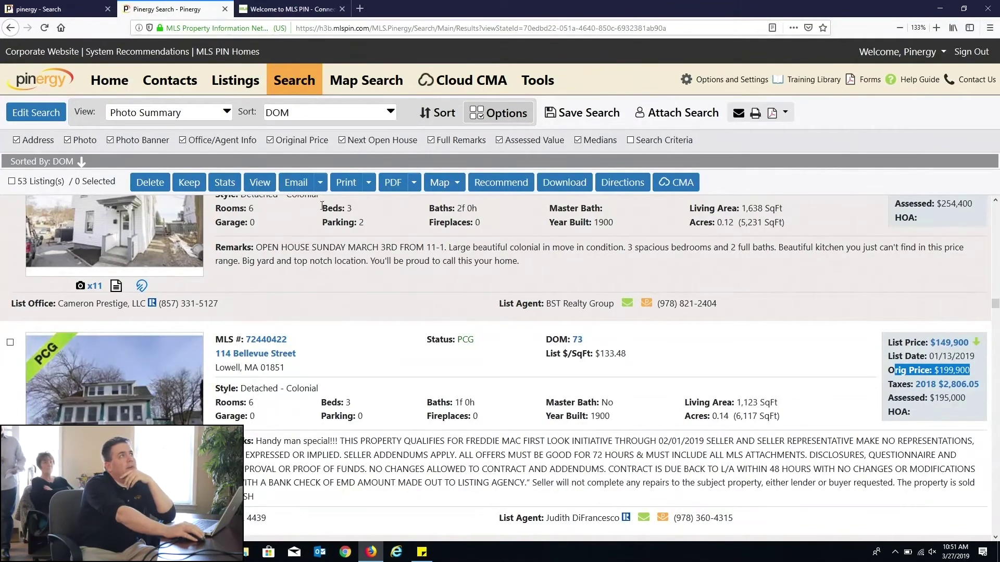
click(269, 140)
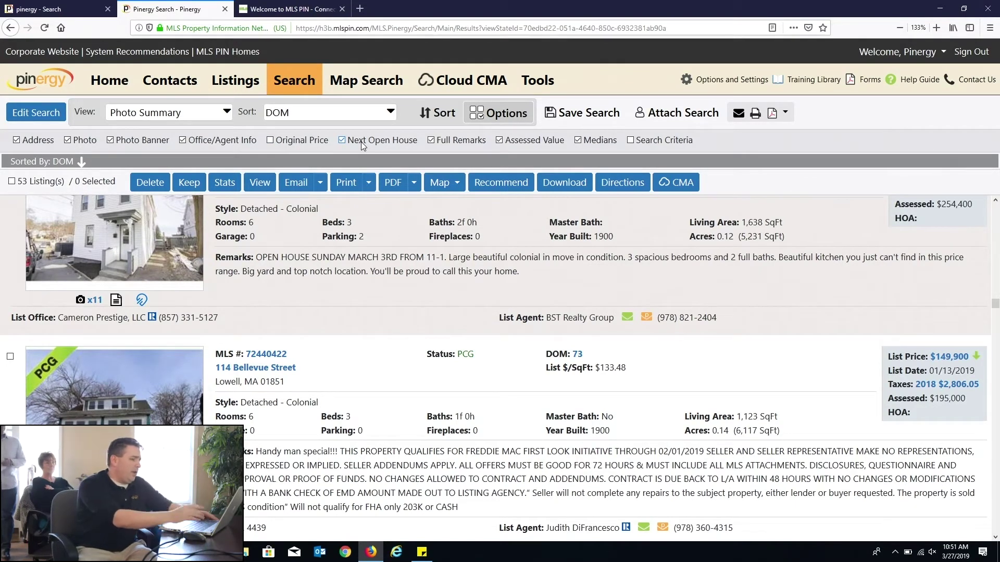
key(ctrl+minus)
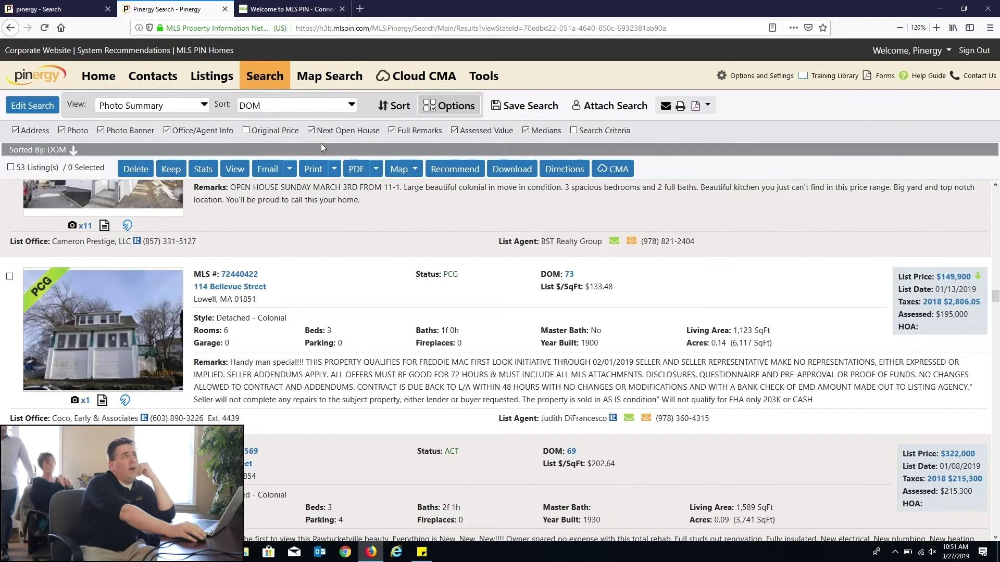
scroll(328, 326, up, 12)
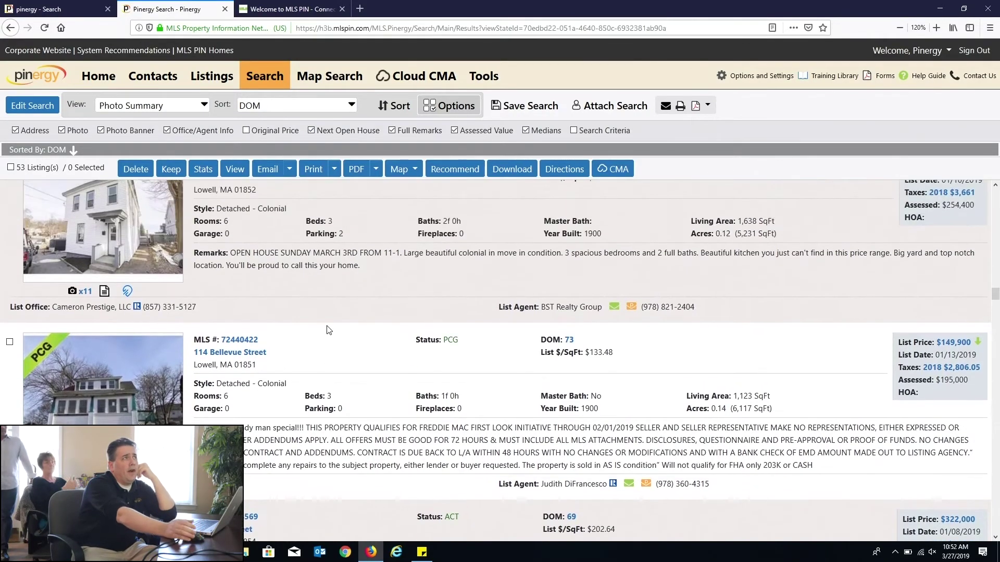
scroll(343, 353, up, 12)
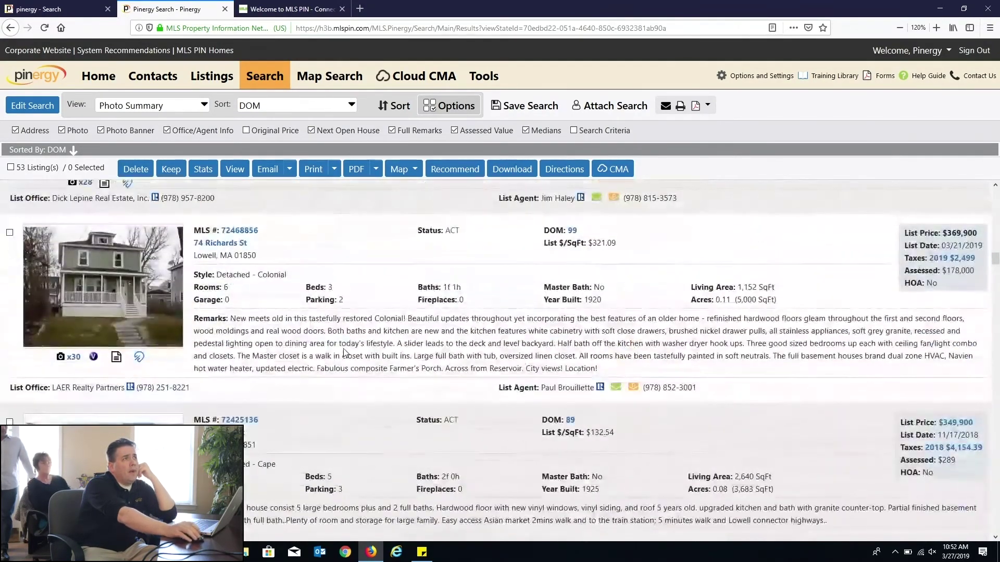
scroll(344, 355, up, 15)
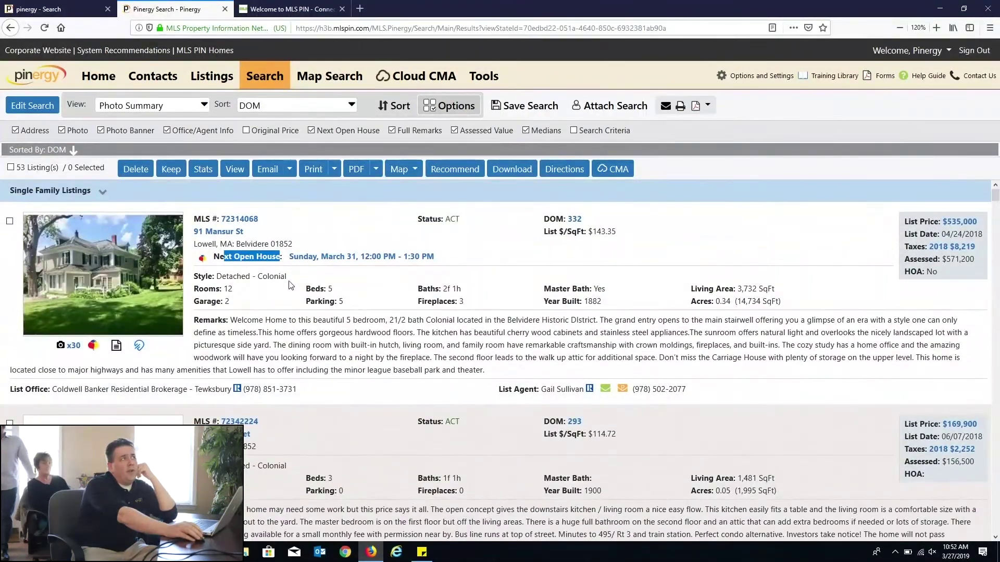
Step: View the first listing's Next Open House details, then close the popup
click(307, 257)
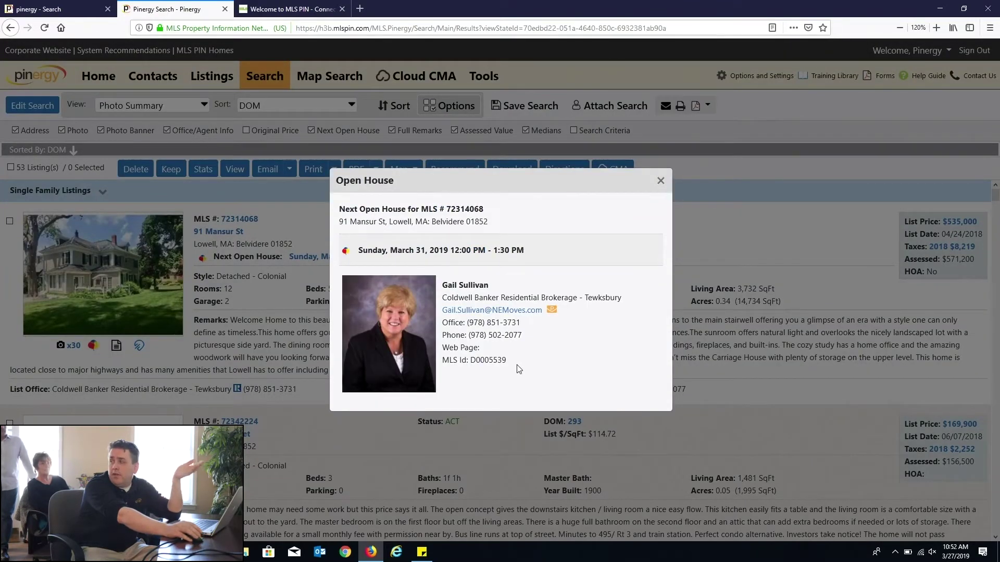
click(660, 181)
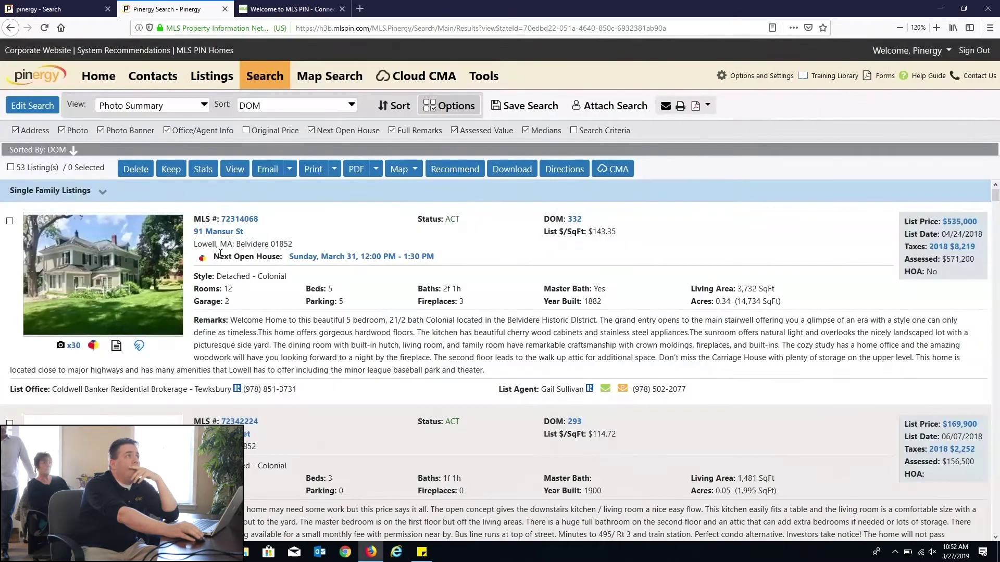
drag(220, 255, 298, 266)
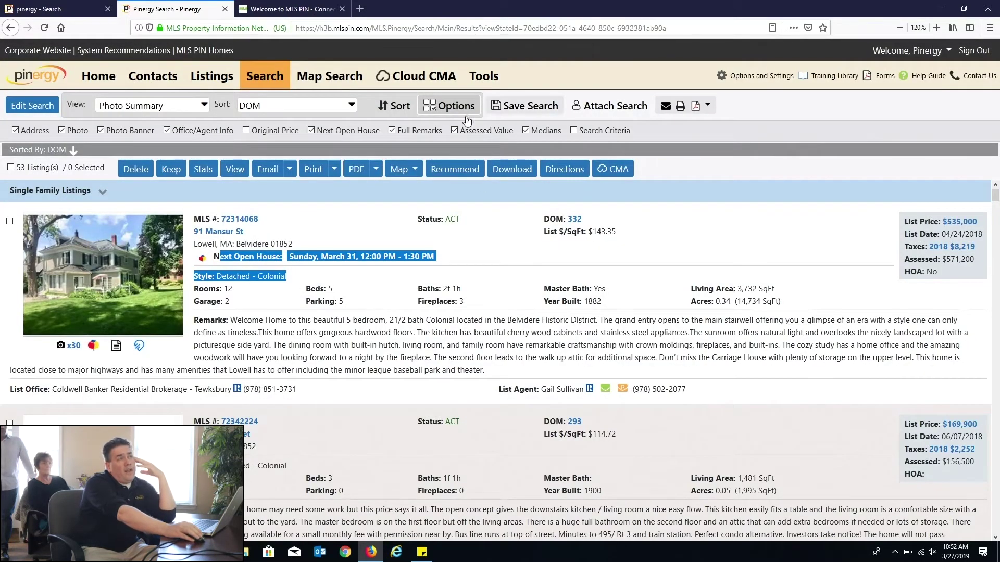
Step: Uncheck Assessed Value after locating the first listing's assessed value figure
drag(460, 130, 454, 135)
click(454, 132)
drag(908, 259, 974, 261)
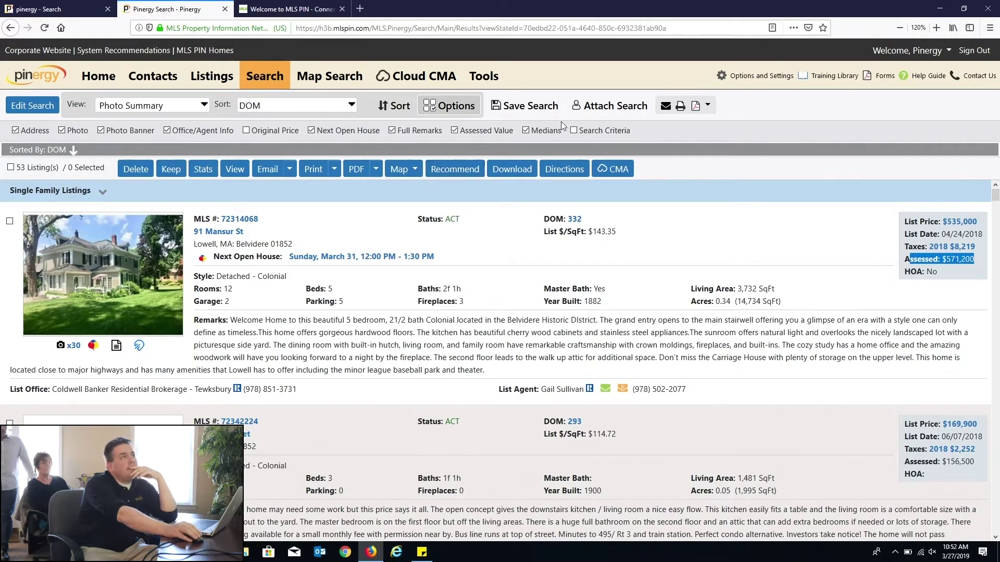
click(454, 131)
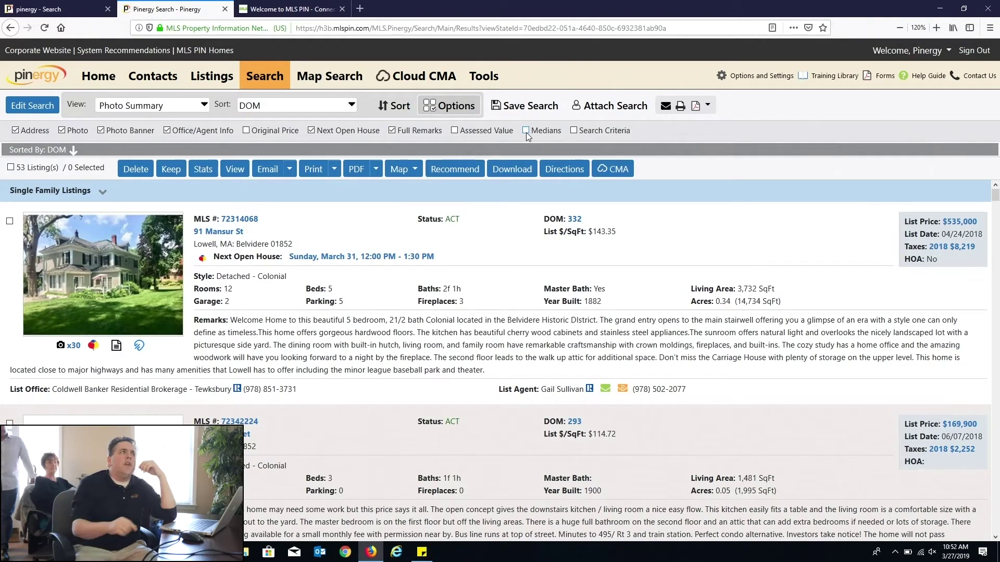
scroll(725, 317, down, 5)
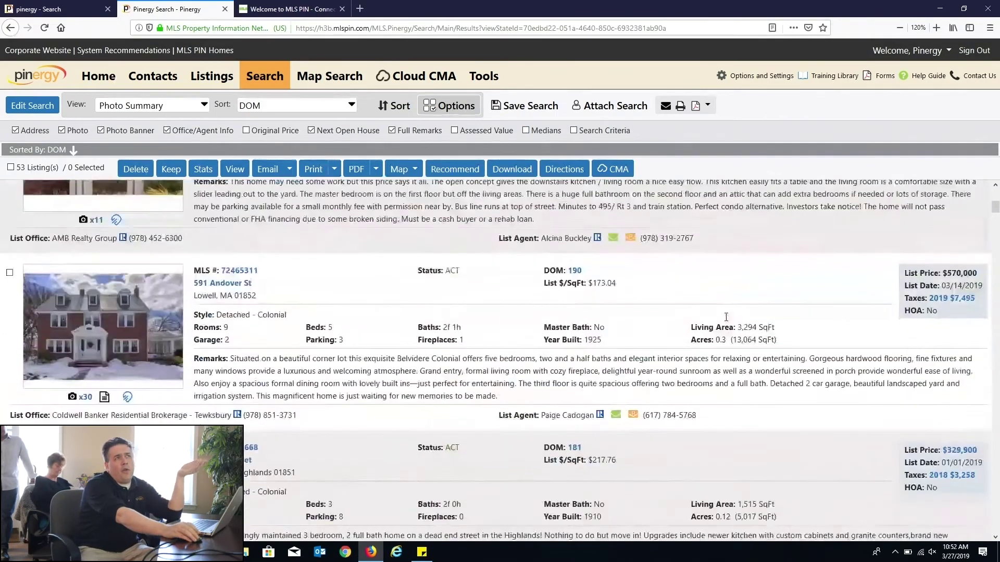
scroll(726, 317, up, 5)
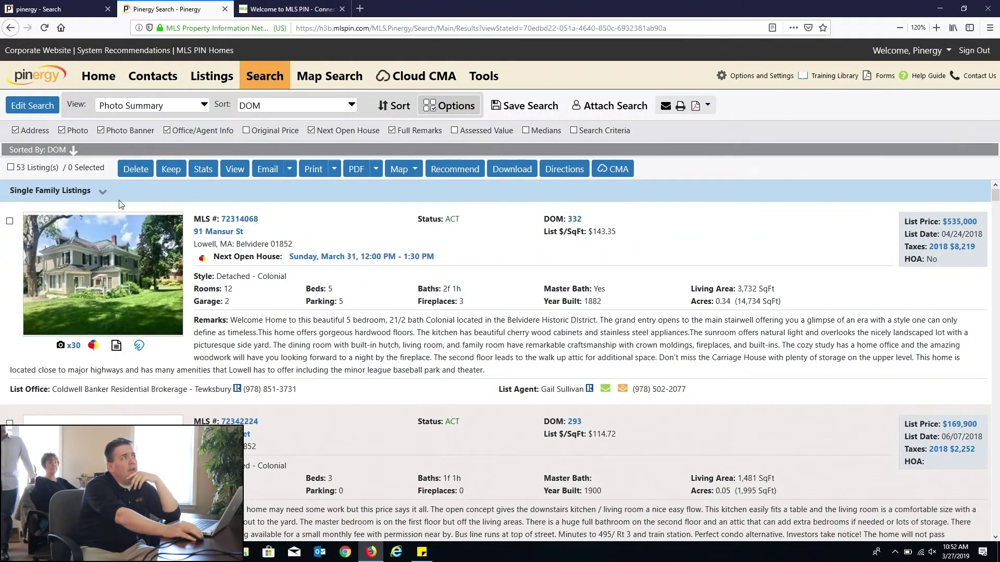
Step: Collapse the Single Family Listings group into its summary statistics row
click(102, 192)
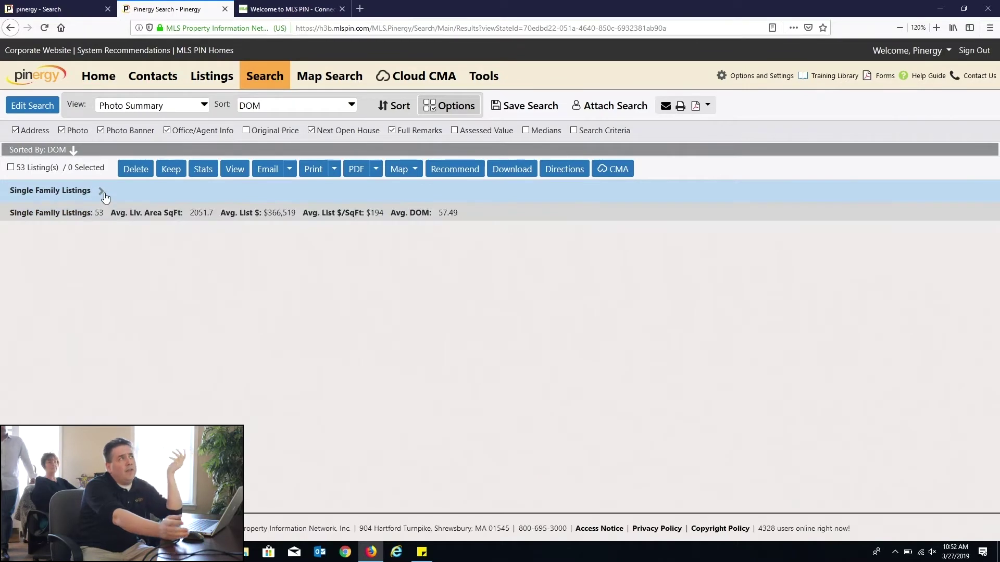
drag(461, 213, 2, 220)
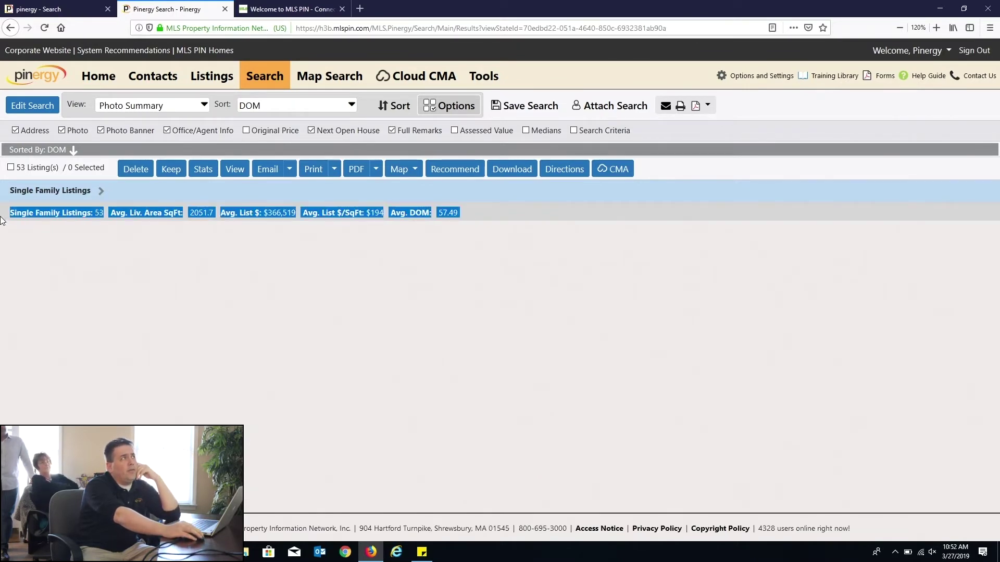
click(78, 230)
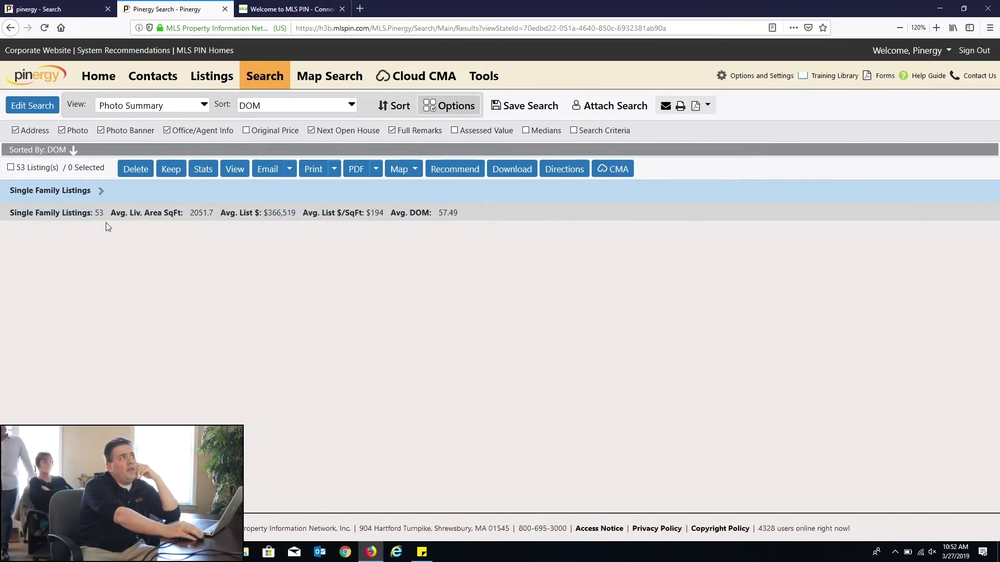
drag(108, 212, 465, 211)
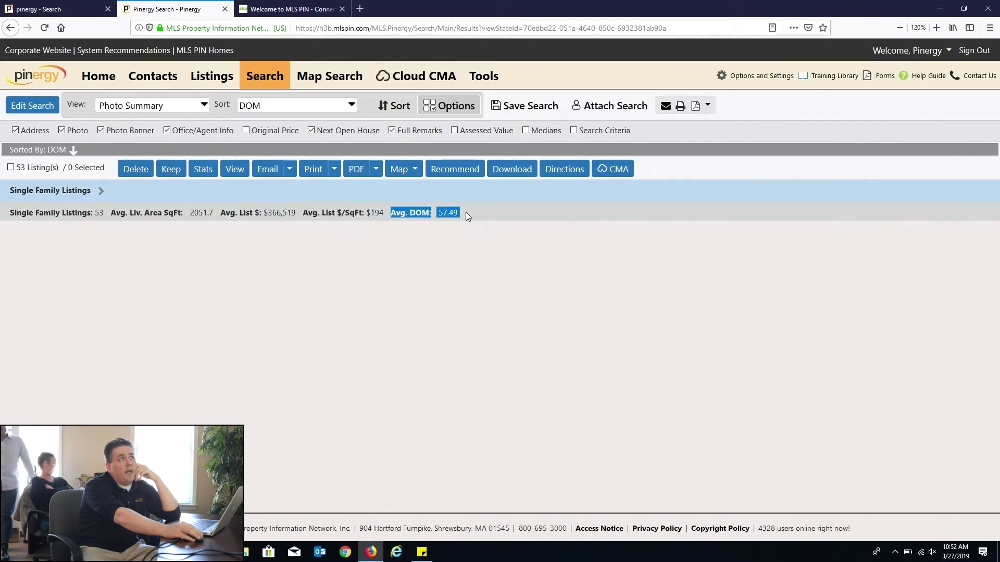
Step: Switch the summary to medians ($349,000, $191 per SqFt, 21 DOM) and select all 53 listings
click(526, 130)
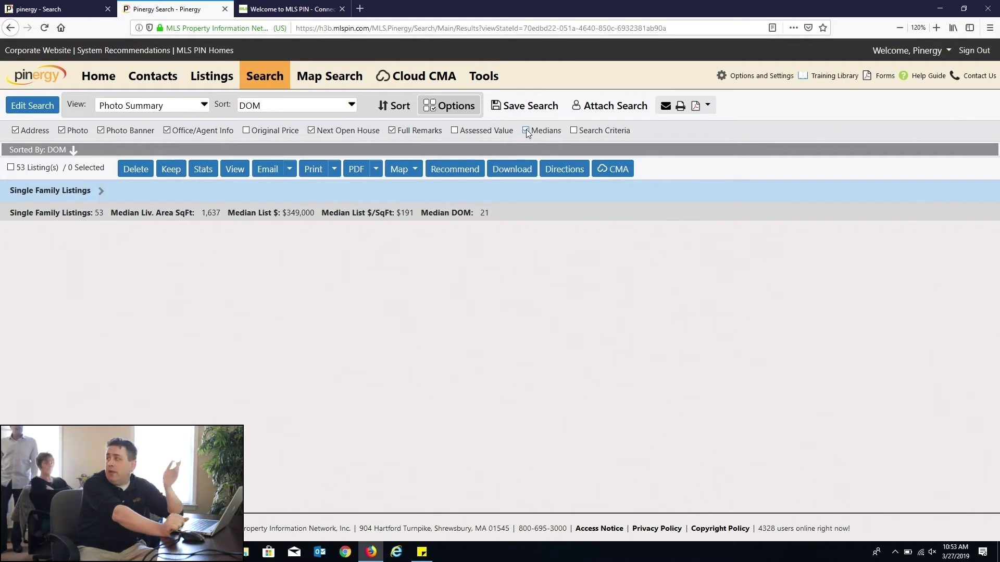
drag(244, 213, 535, 225)
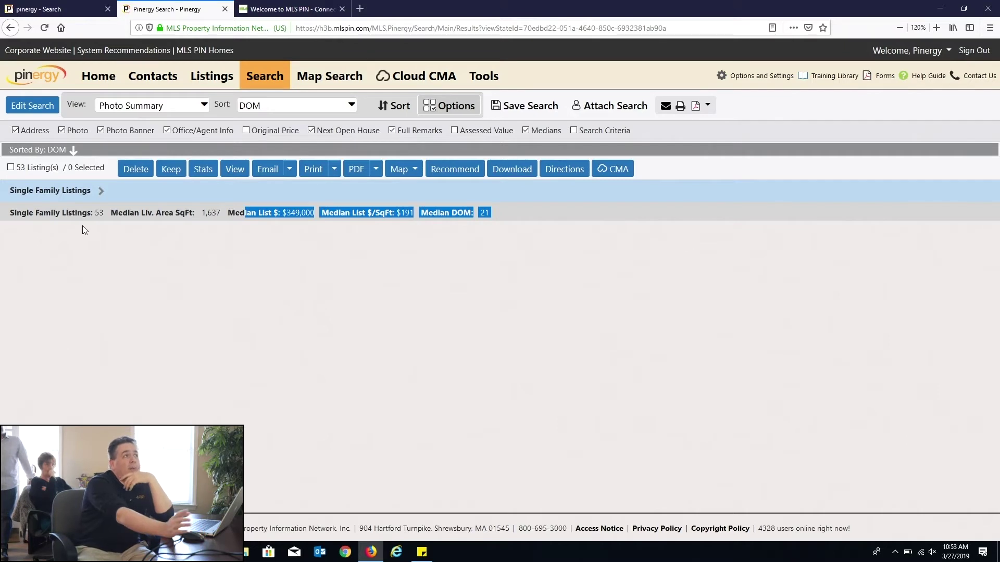
click(11, 167)
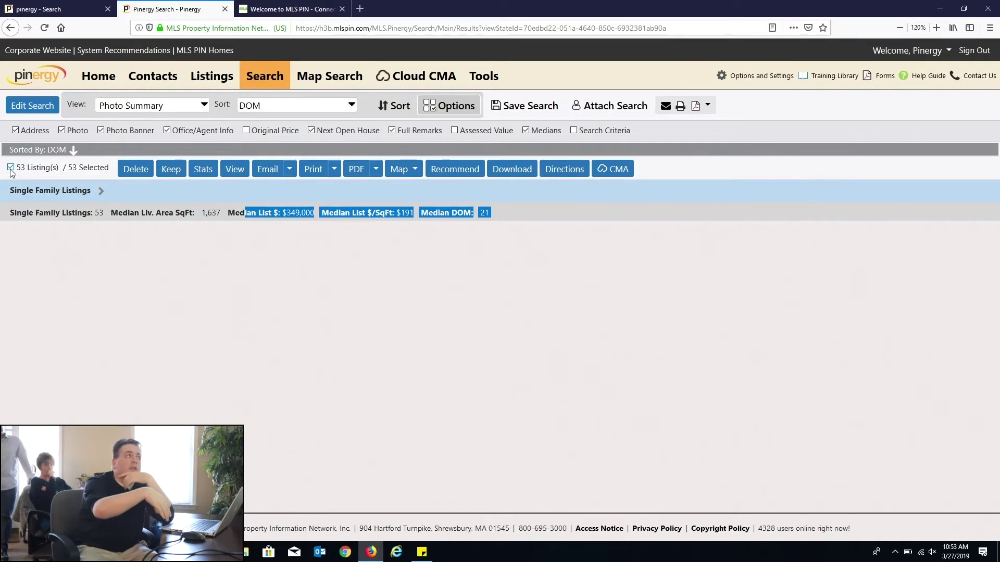
click(203, 171)
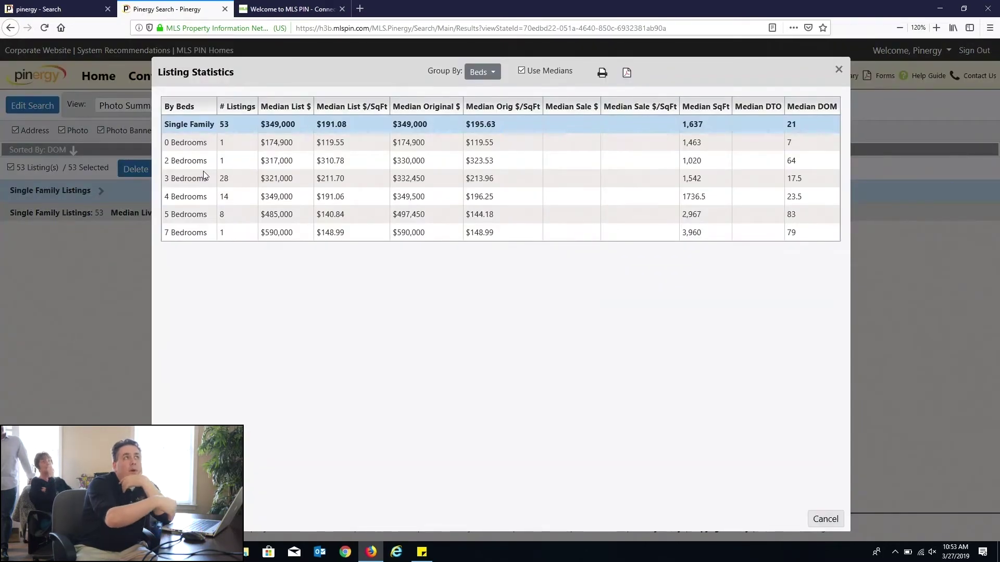
drag(185, 108, 823, 108)
click(482, 72)
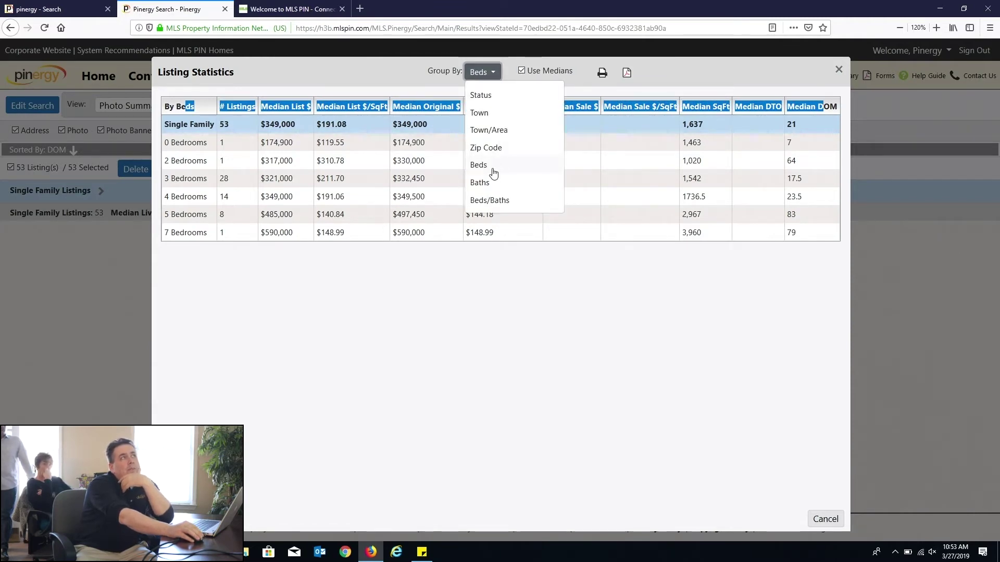
click(479, 165)
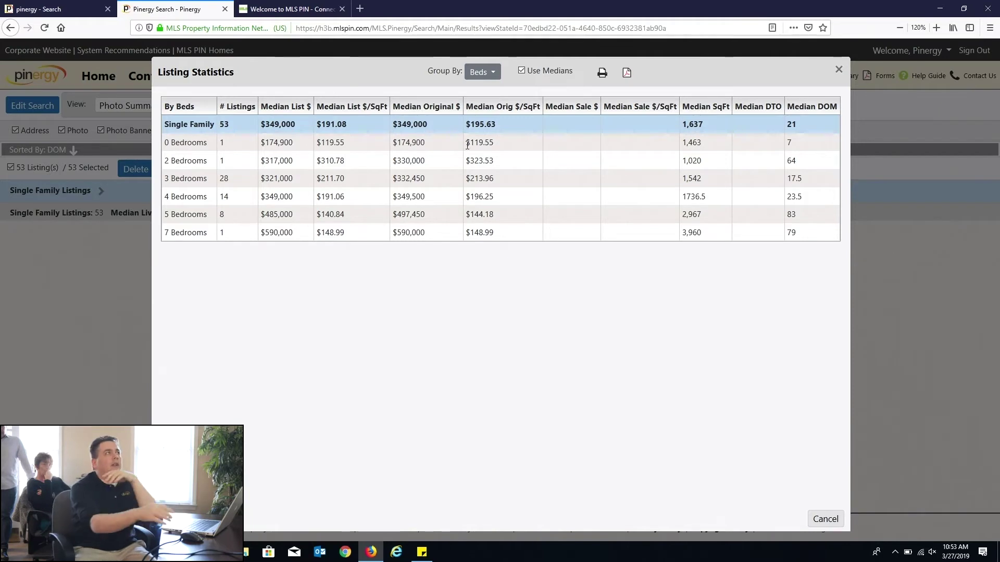
drag(229, 178, 175, 182)
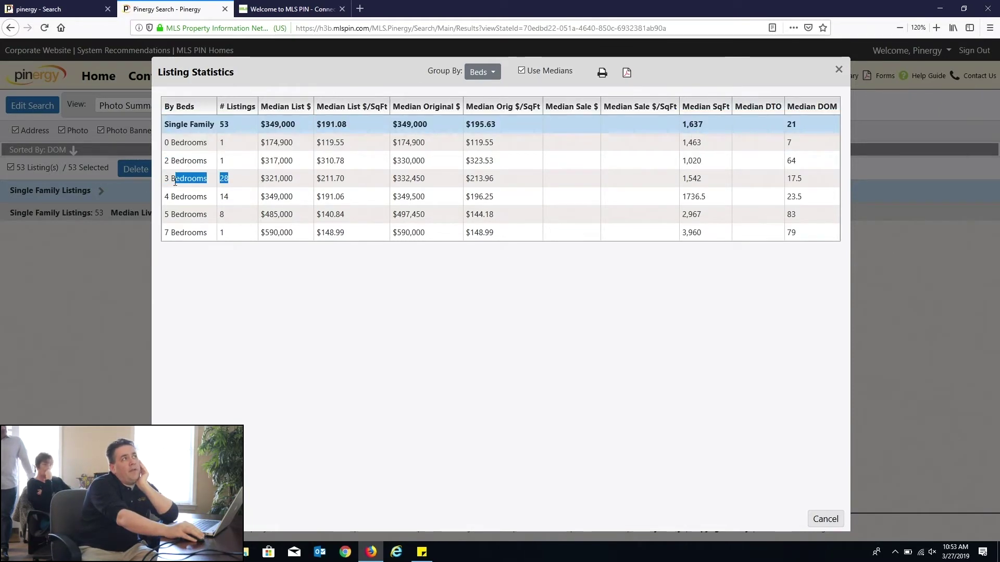
drag(264, 178, 309, 181)
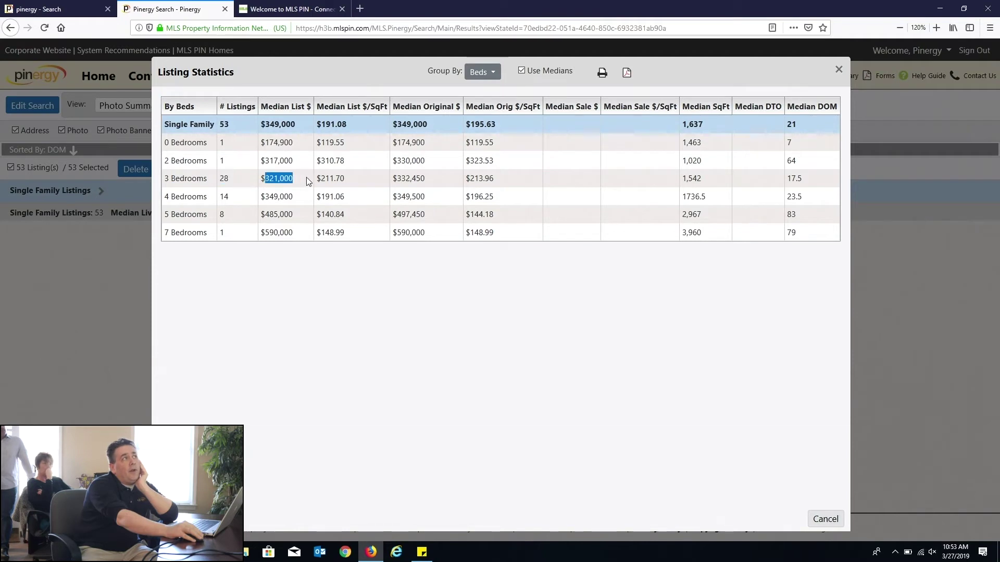
drag(164, 197, 300, 198)
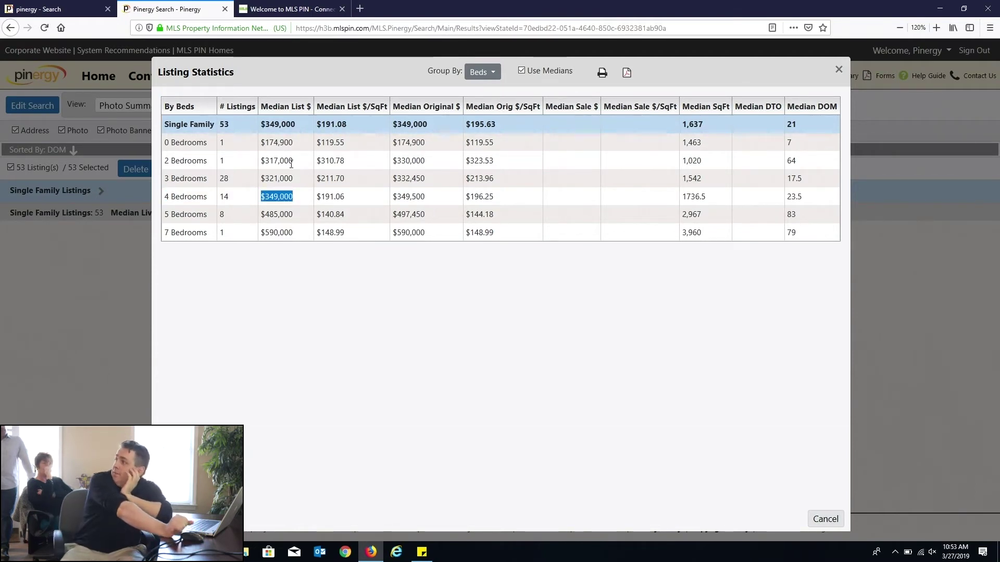
click(484, 71)
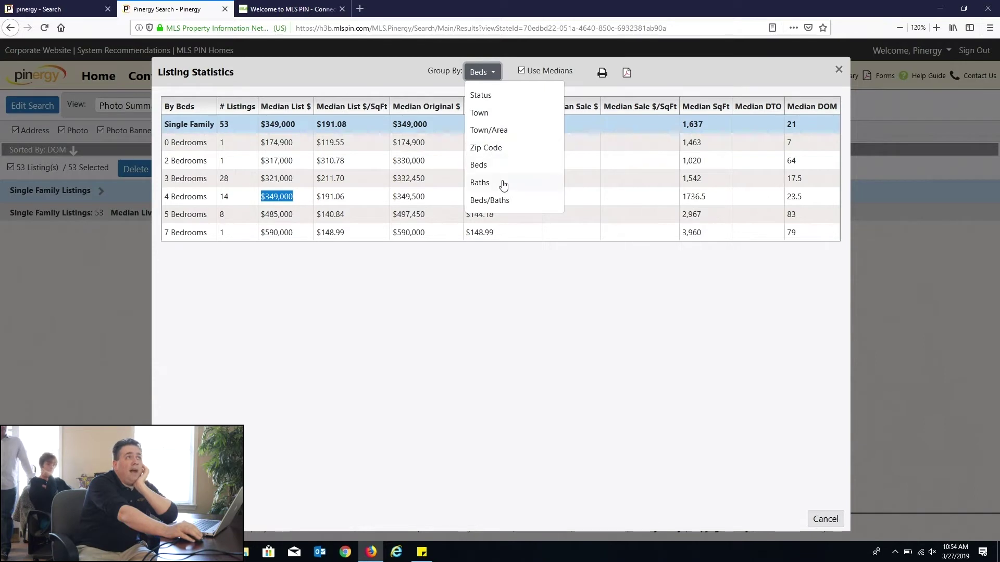
click(570, 279)
click(838, 69)
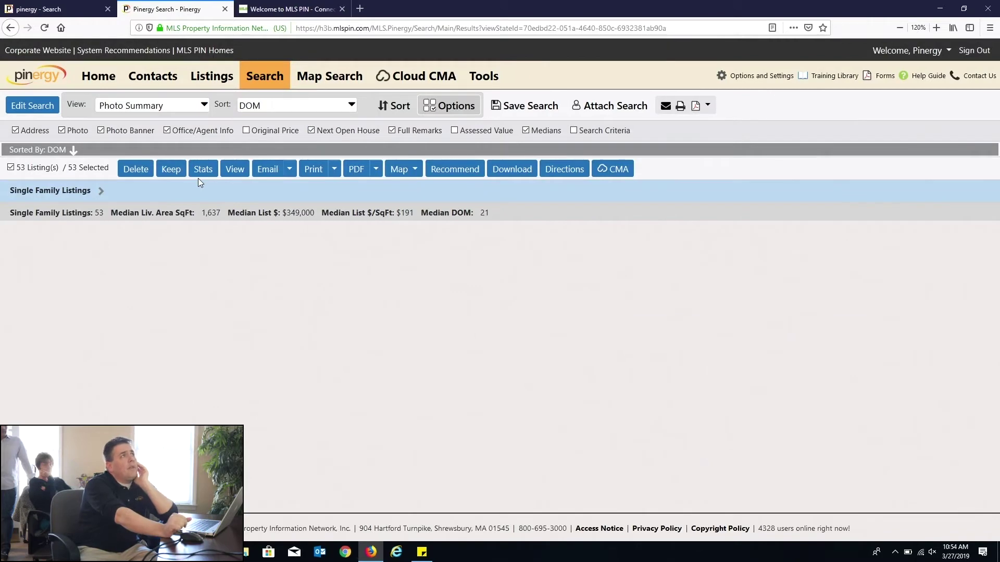
click(97, 192)
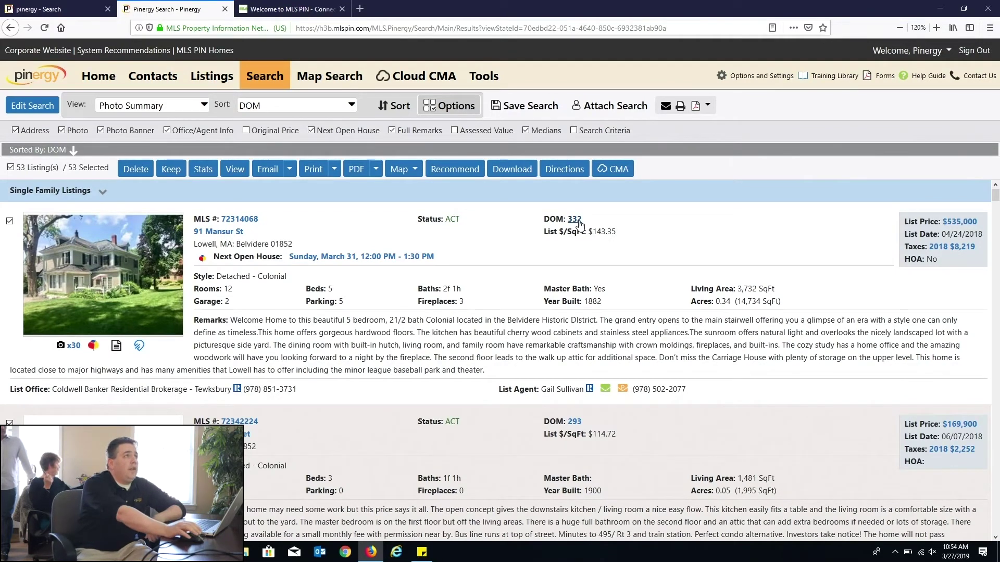
click(574, 219)
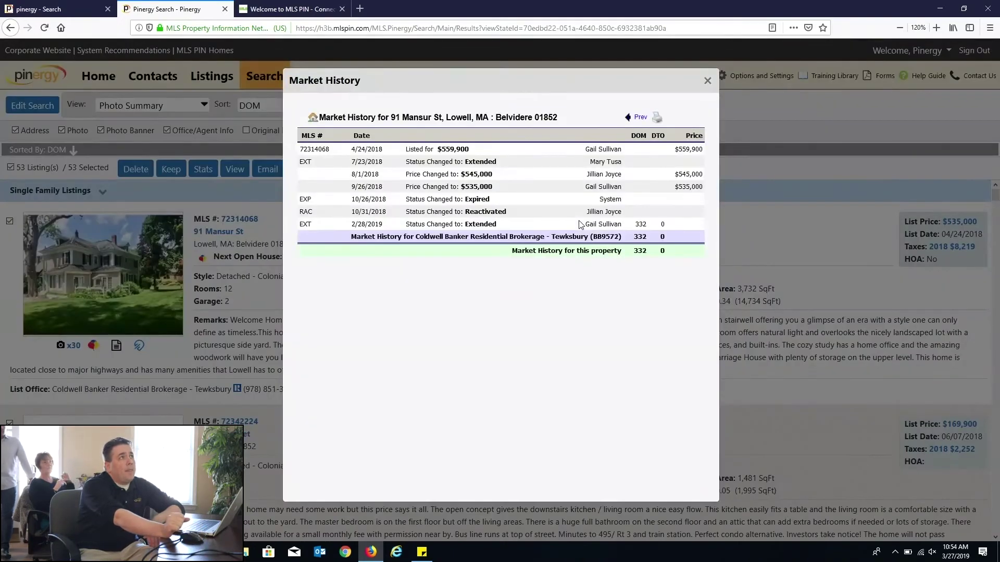
key(ctrl+plus)
key(ctrl+plus)
key(ctrl+plus)
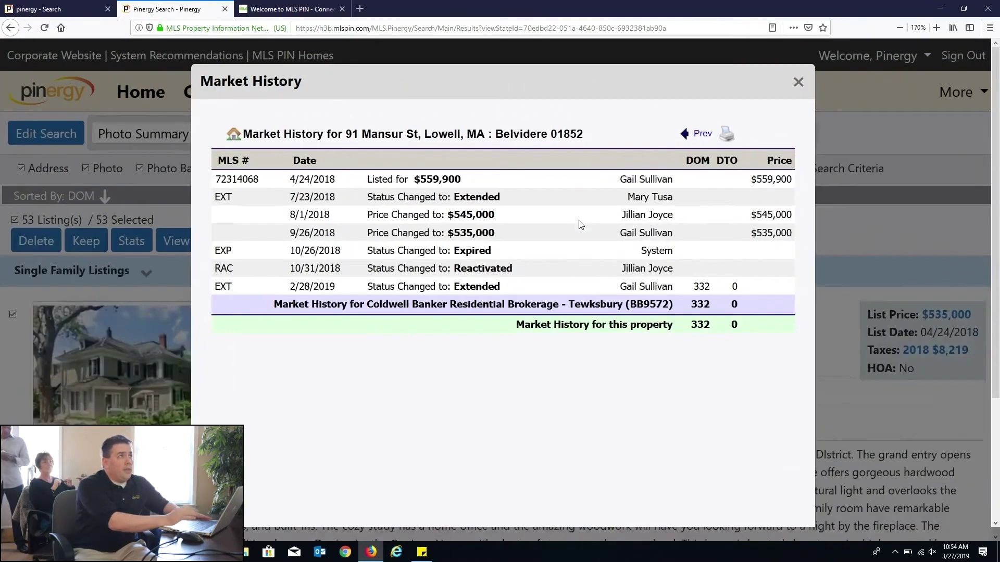
drag(355, 187, 674, 182)
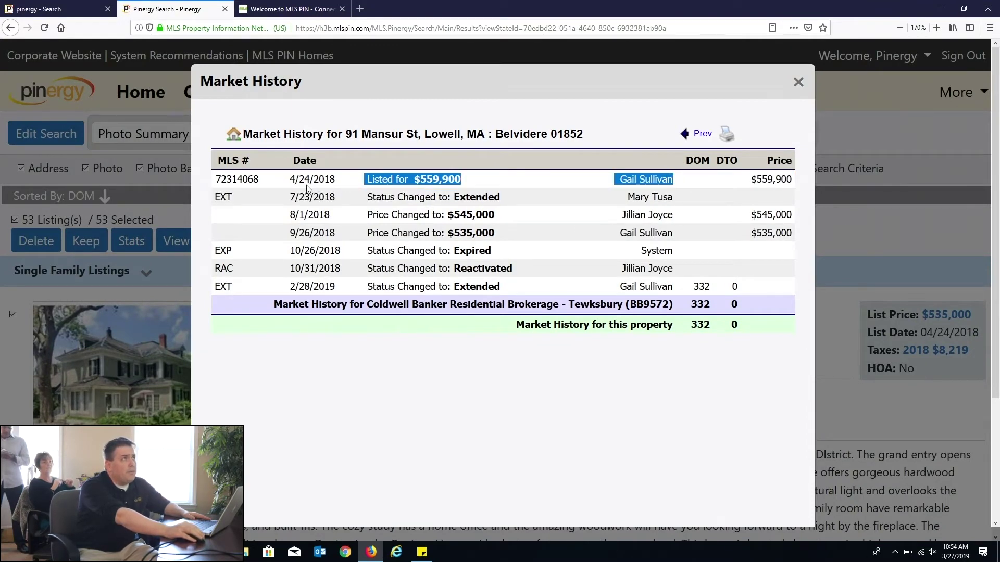
drag(290, 197, 546, 205)
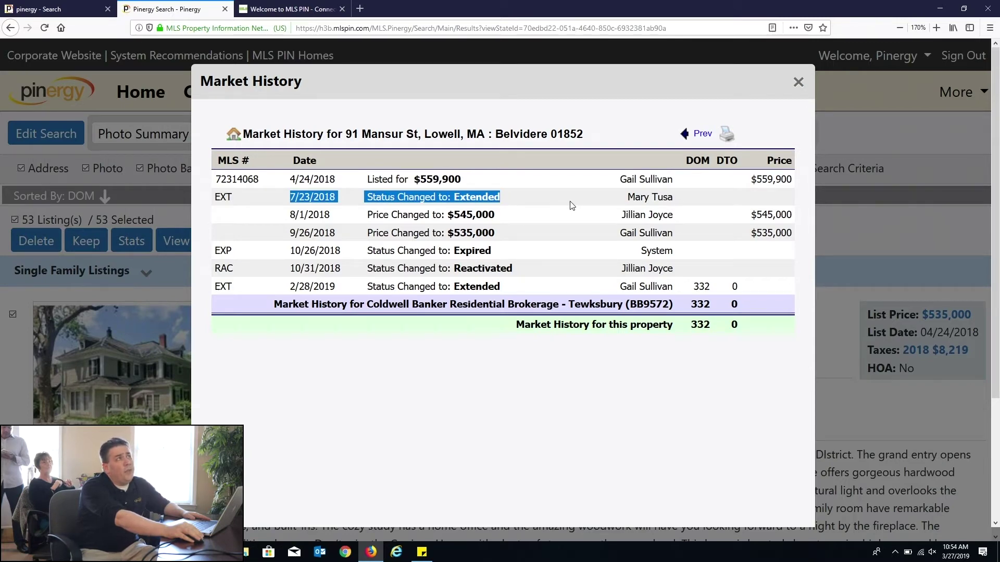
drag(319, 215, 503, 225)
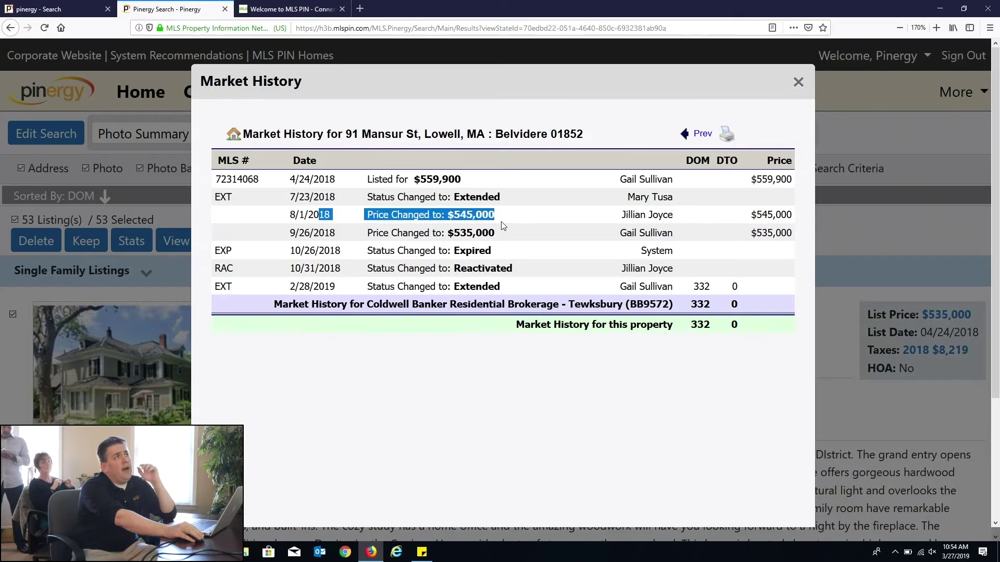
drag(503, 225, 526, 286)
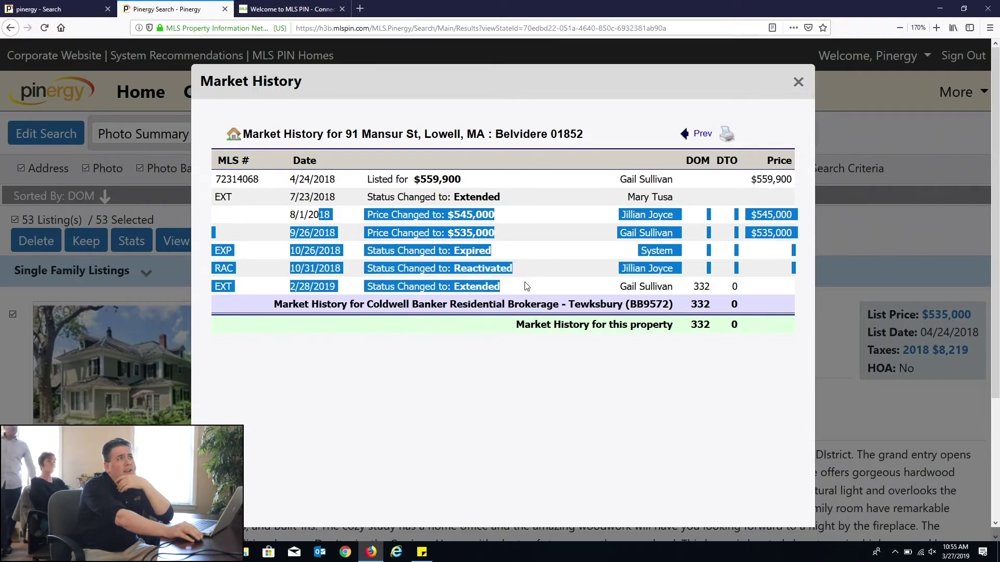
click(526, 286)
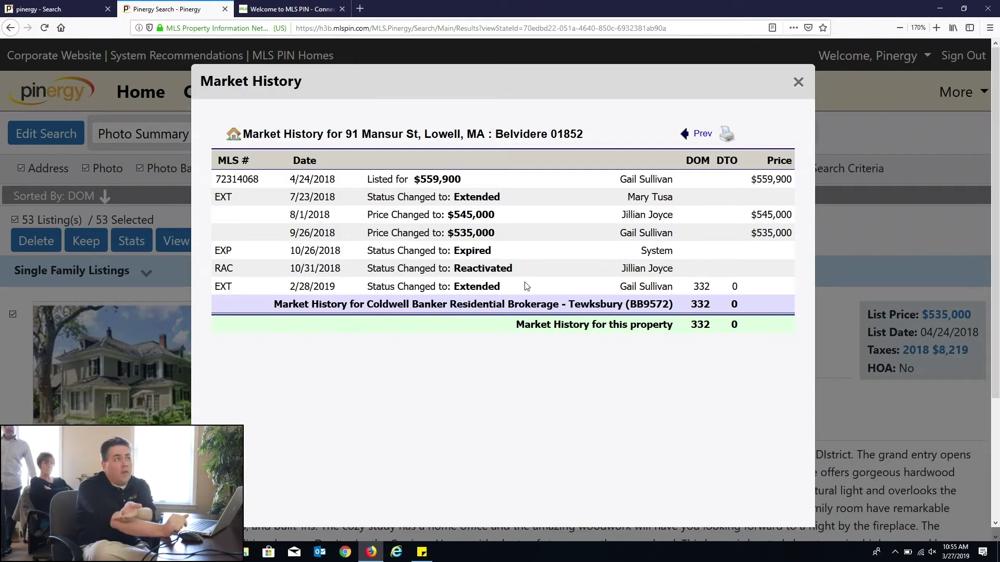
drag(603, 209, 658, 250)
click(597, 164)
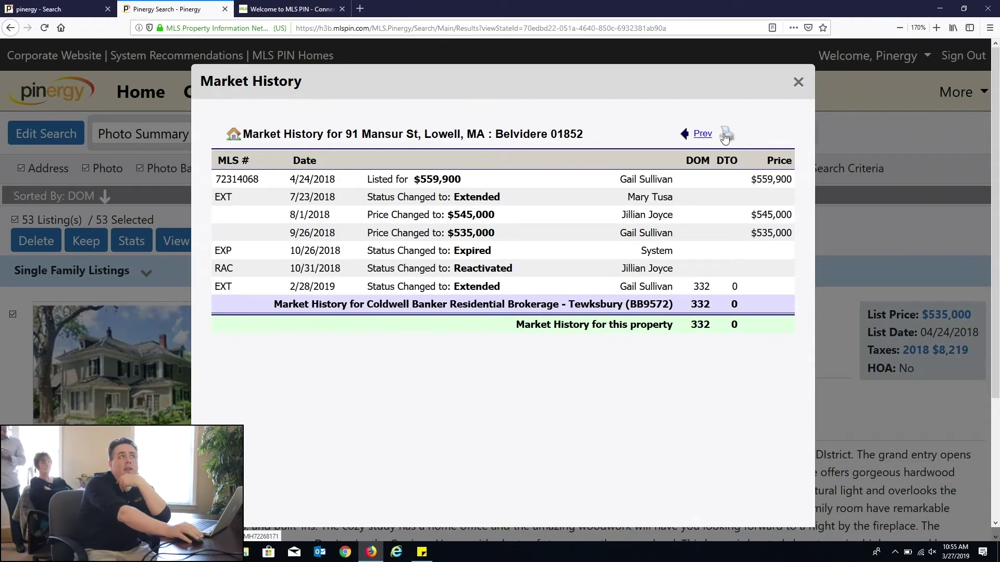
click(701, 137)
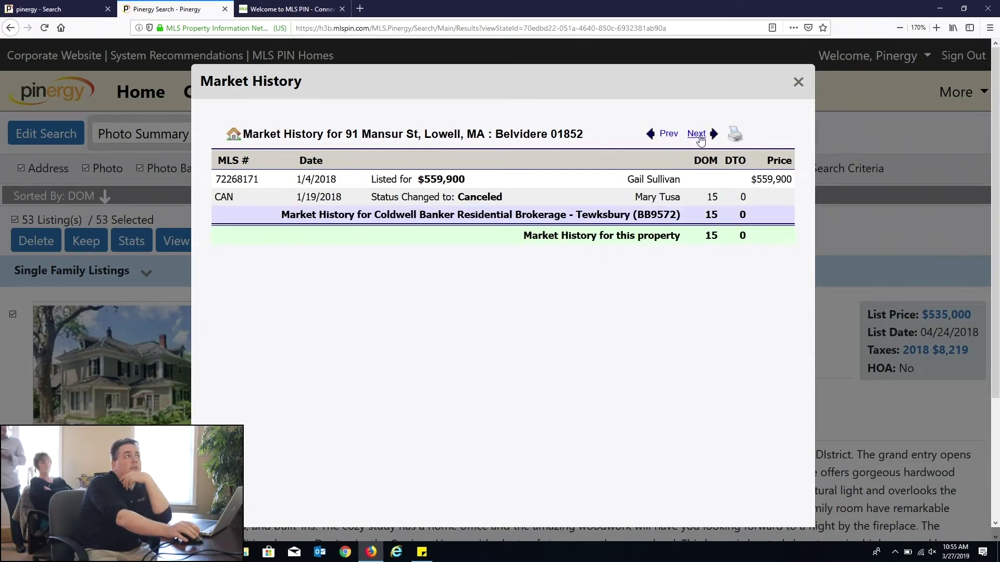
drag(268, 179, 513, 208)
click(513, 208)
click(669, 134)
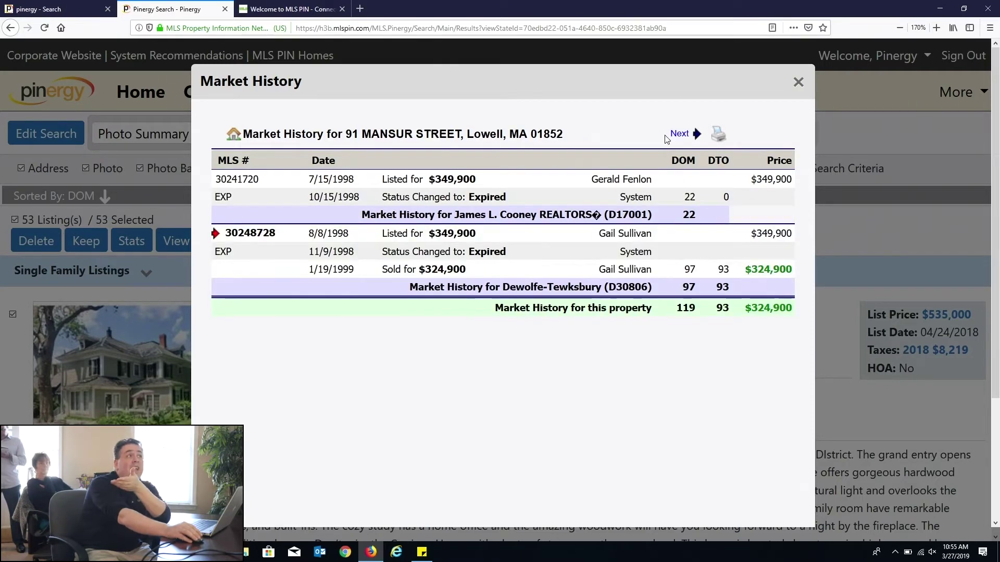
drag(313, 179, 573, 271)
click(573, 270)
drag(409, 179, 491, 197)
drag(395, 269, 485, 270)
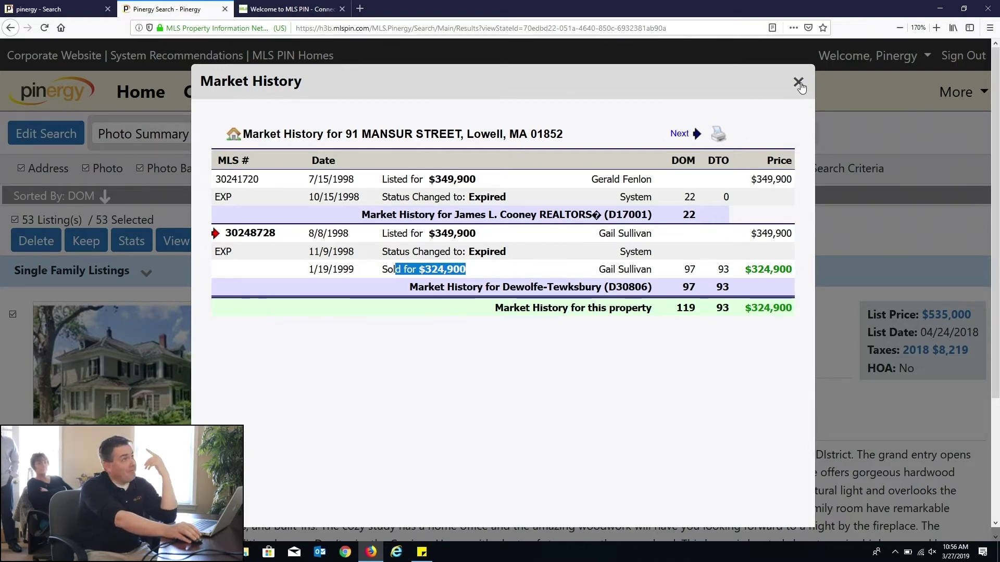
click(798, 83)
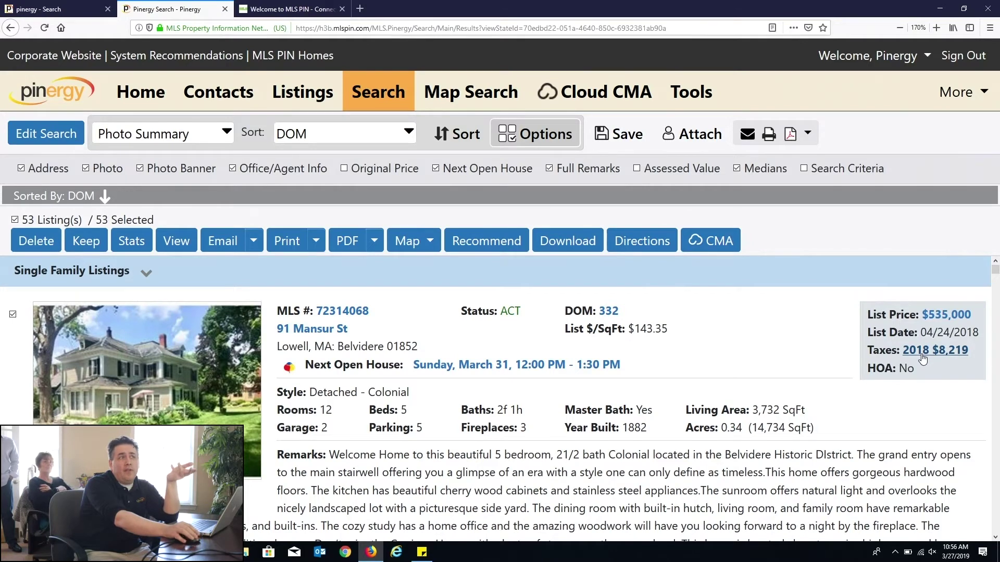
click(922, 358)
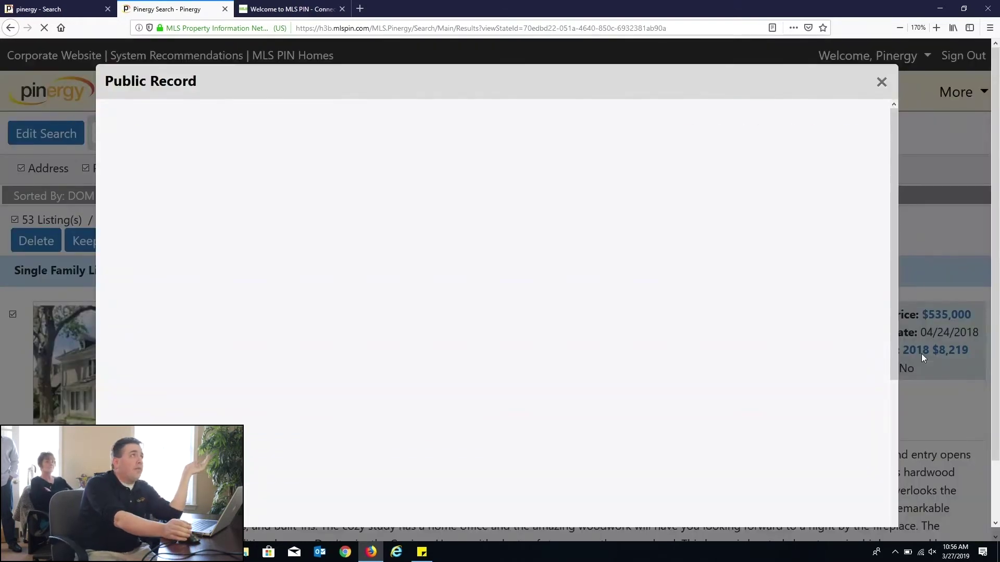
drag(301, 305, 589, 395)
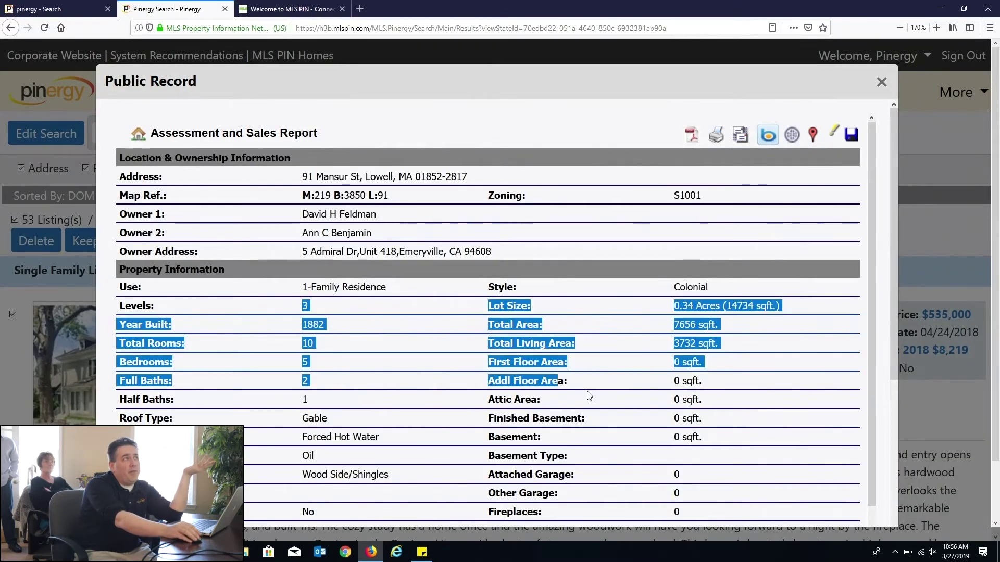
scroll(589, 396, down, 6)
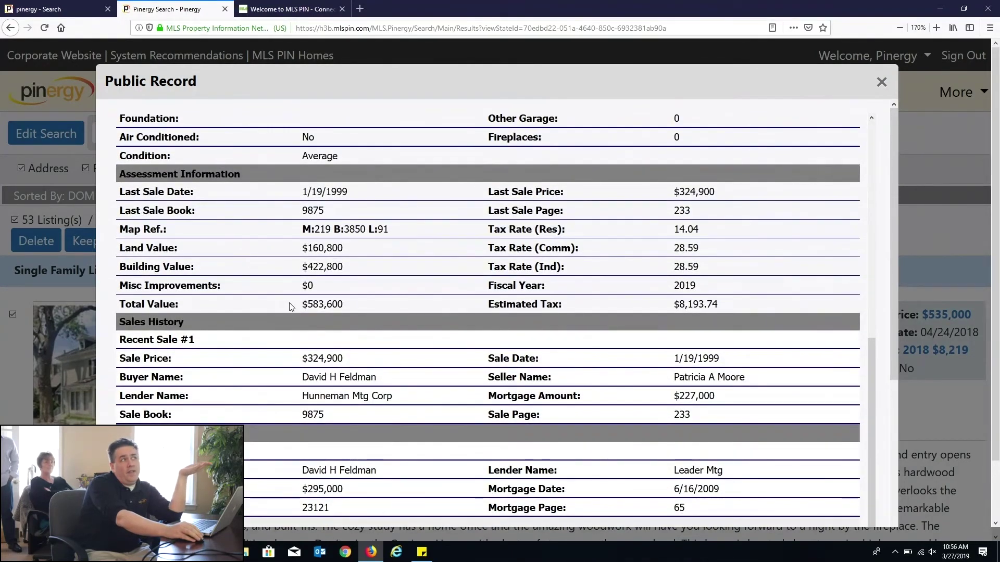
drag(291, 304, 373, 306)
drag(314, 348, 435, 393)
scroll(435, 392, down, 3)
drag(301, 304, 584, 486)
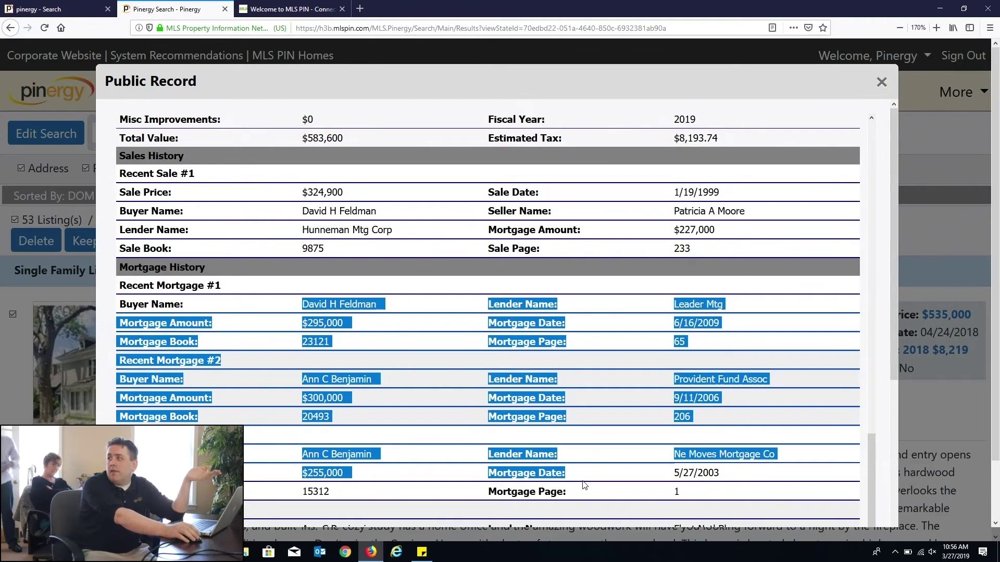
scroll(584, 485, up, 5)
click(881, 82)
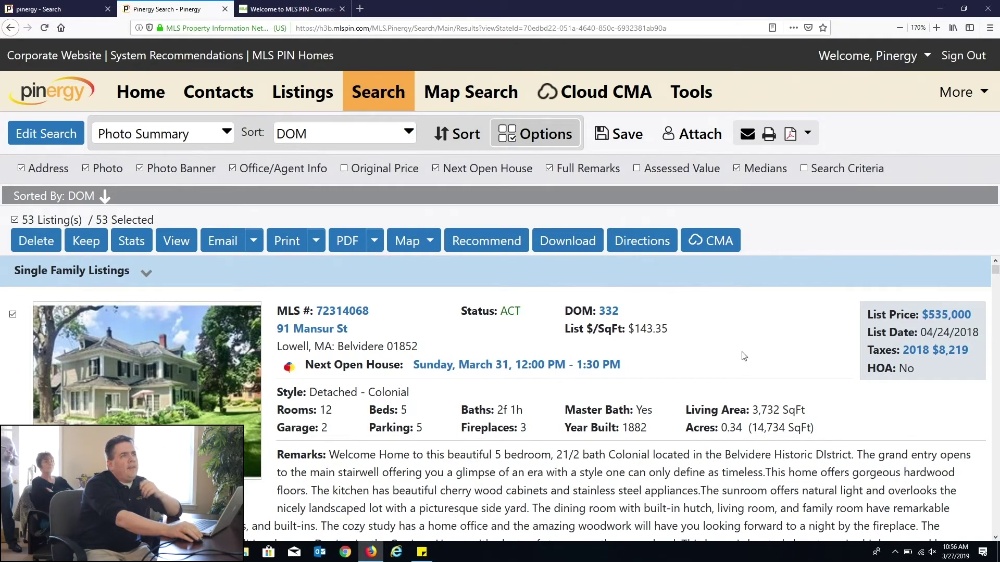
Step: Switch the results to the 1-Line table layout and open Advanced Sorting and Column Selection
click(208, 140)
click(128, 158)
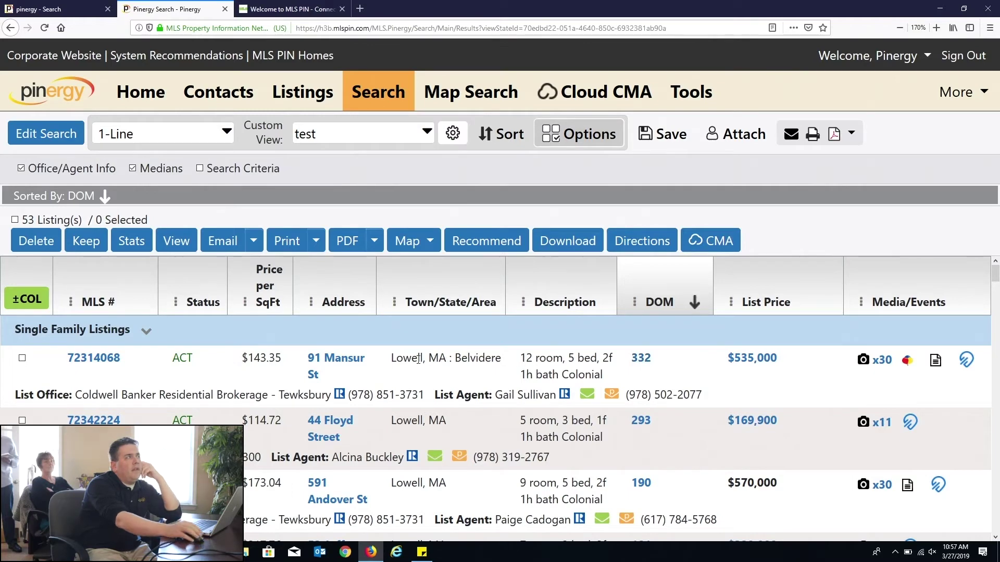
click(146, 136)
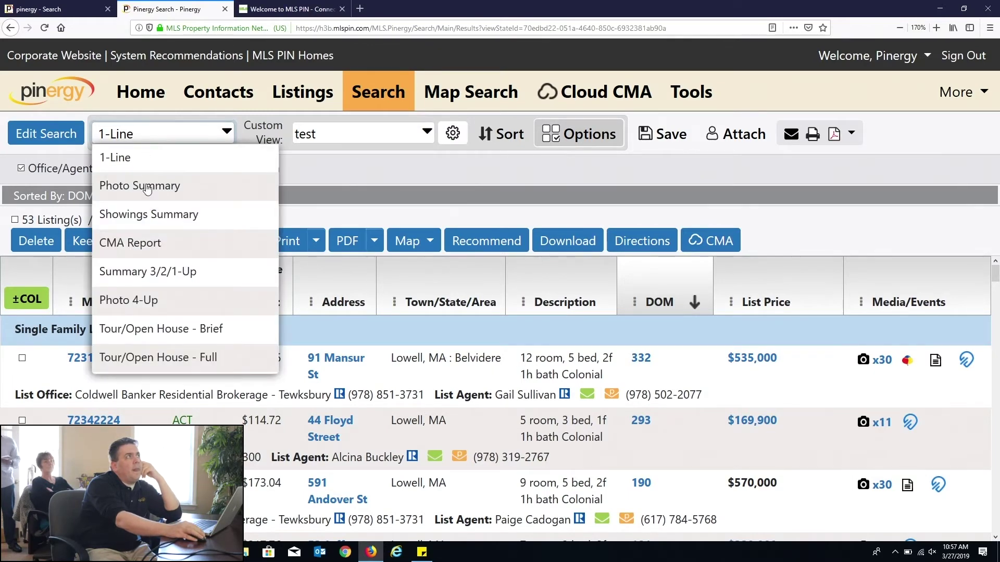
click(148, 186)
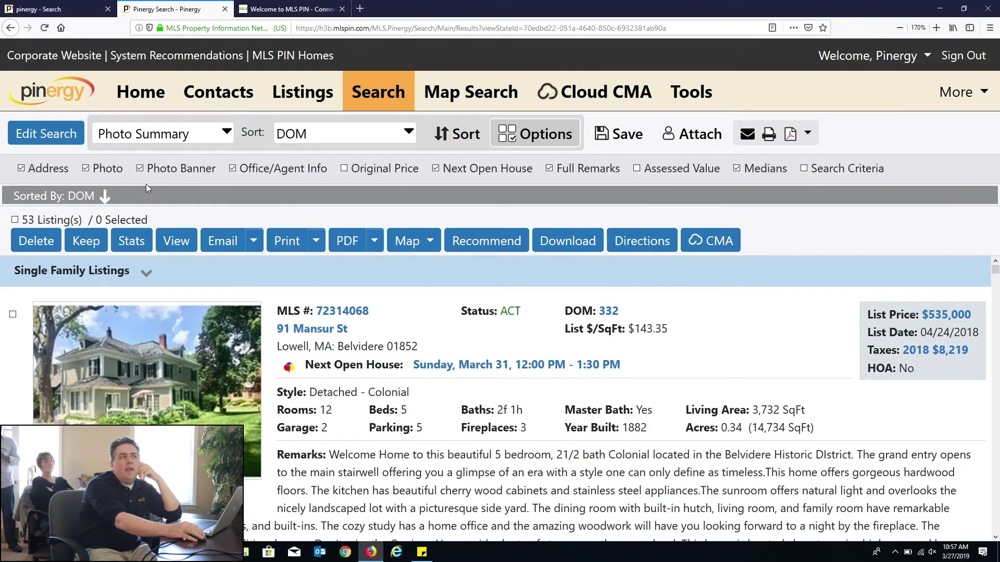
click(180, 142)
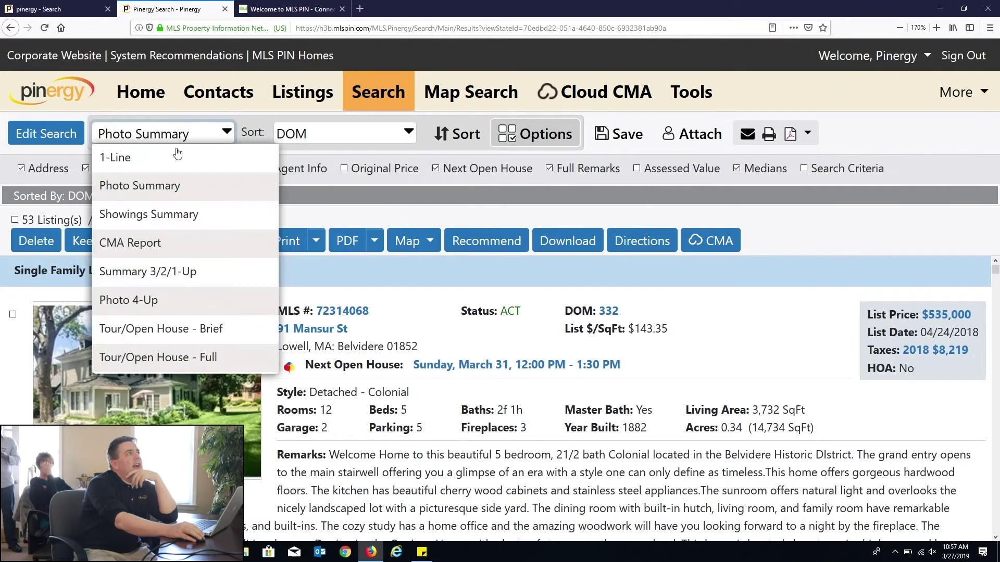
click(178, 156)
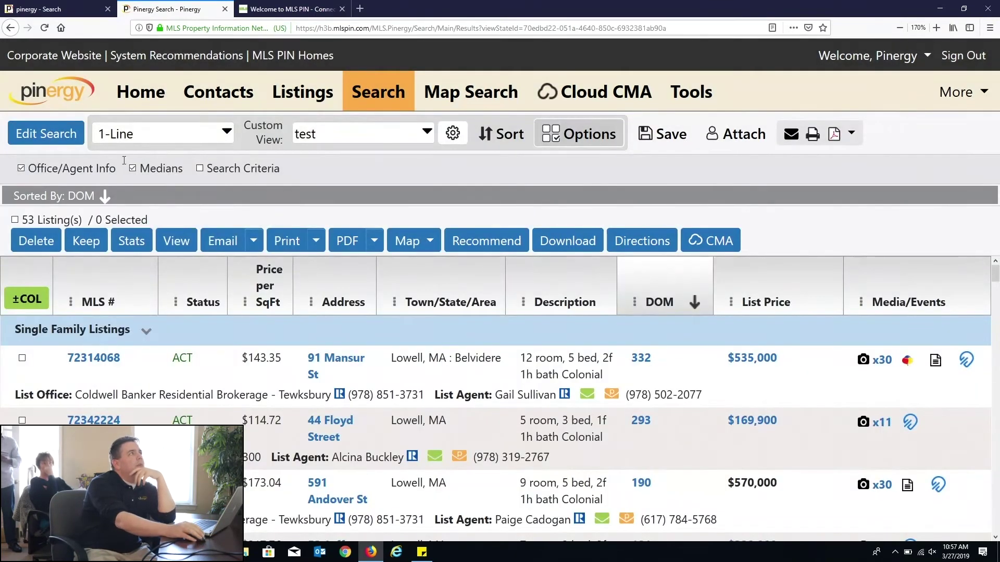
click(156, 134)
click(154, 188)
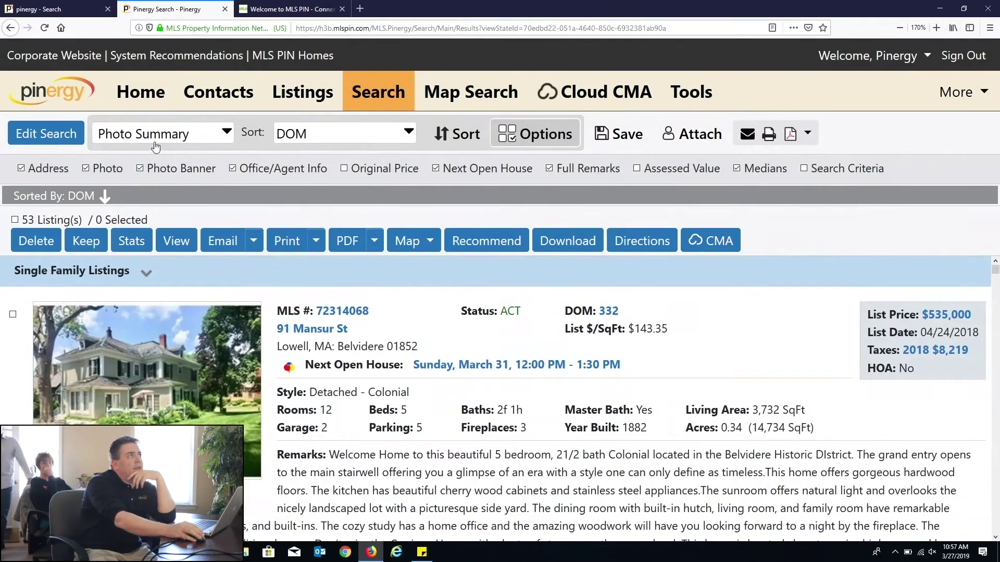
click(156, 149)
click(148, 163)
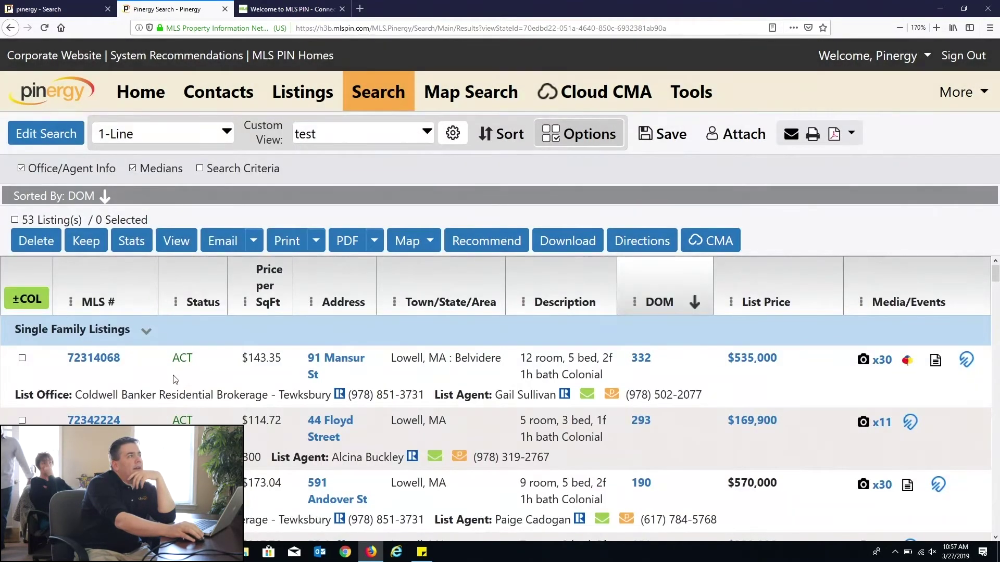
click(29, 300)
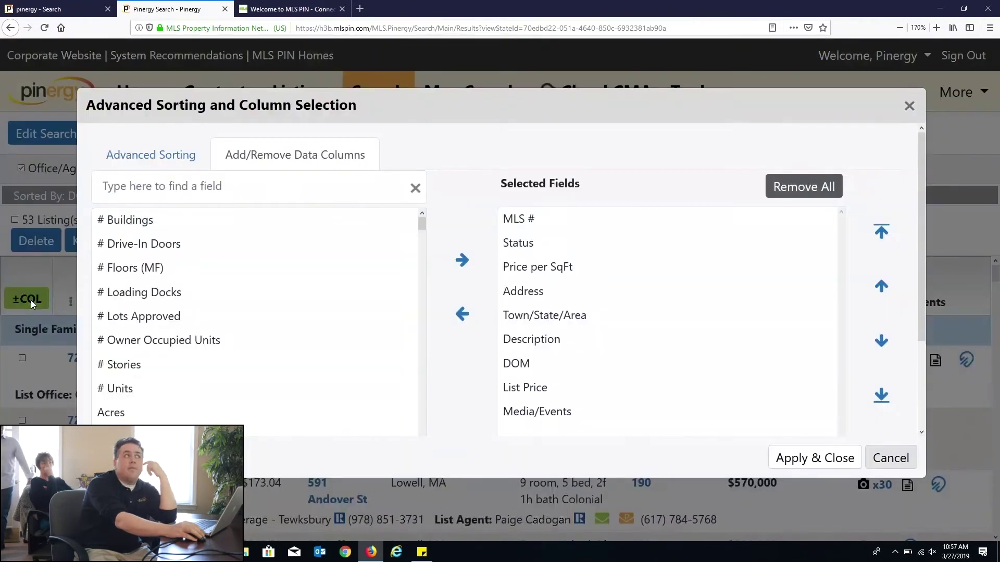
Step: Add the Taxes field to the 1-Line results columns, then scroll right to view it
click(164, 188)
text(tx=ac=)
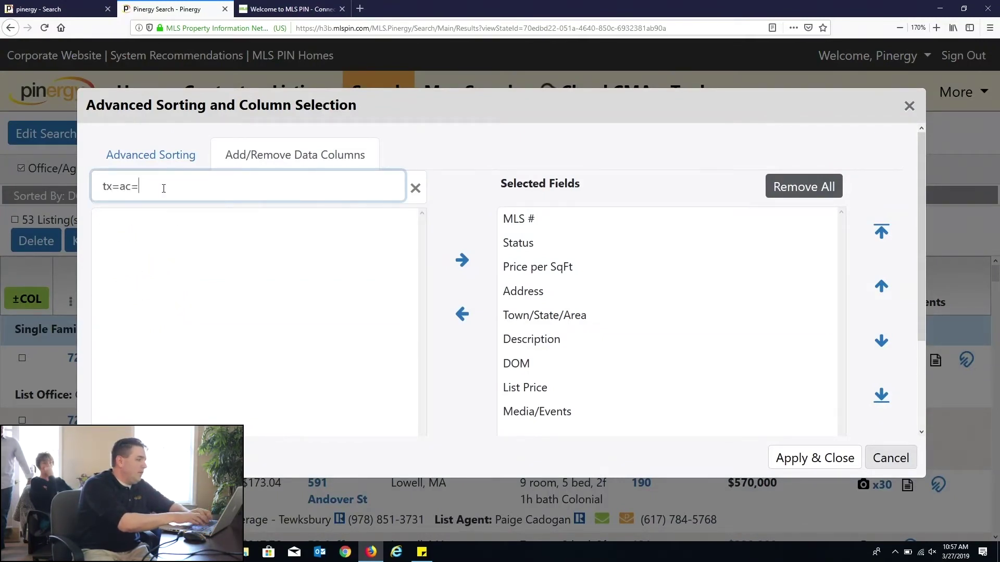
key(BackSpace)
key(BackSpace)
key(BackSpace)
key(BackSpace)
text(a)
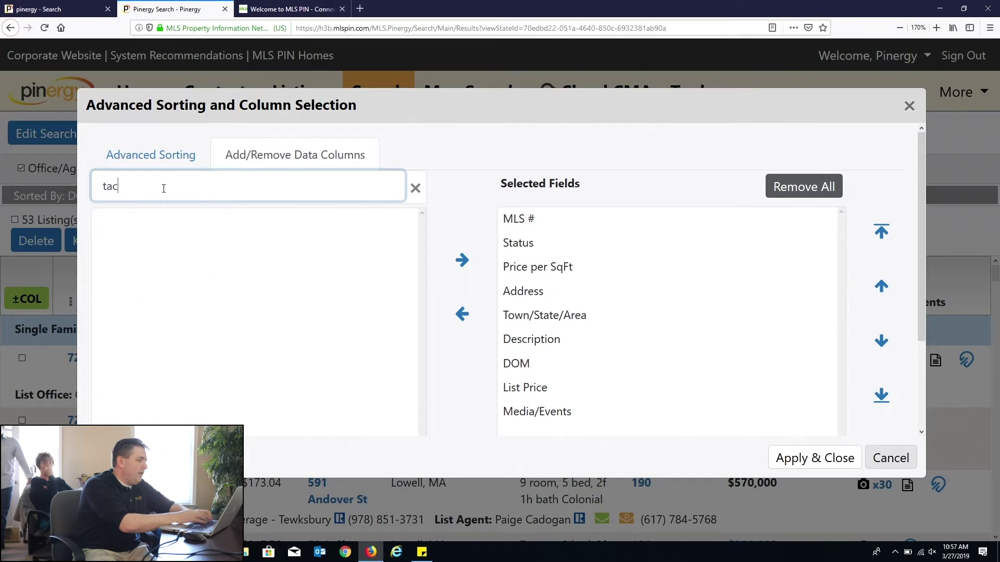
text(v)
text(xe)
key(BackSpace)
text(e)
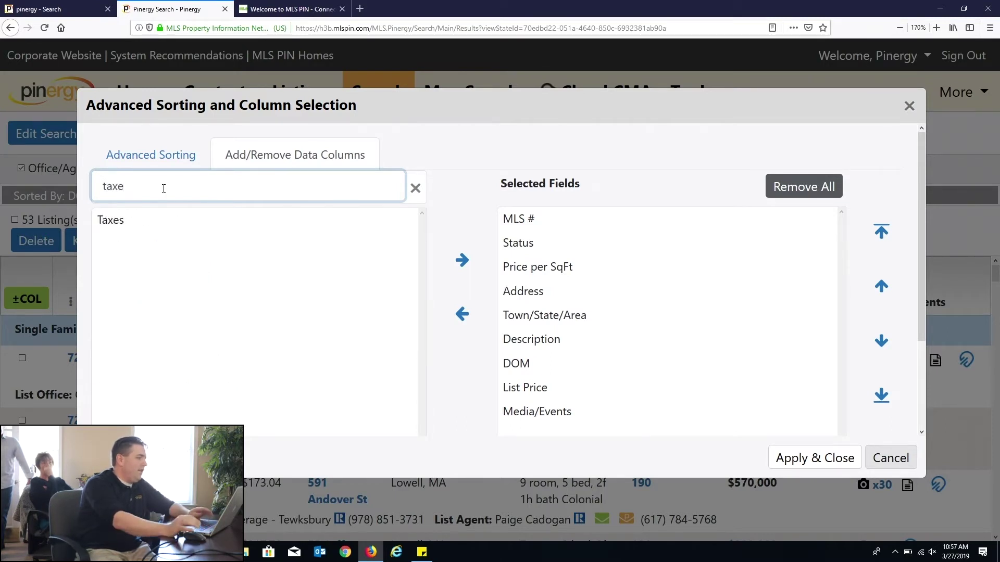
click(116, 225)
click(462, 260)
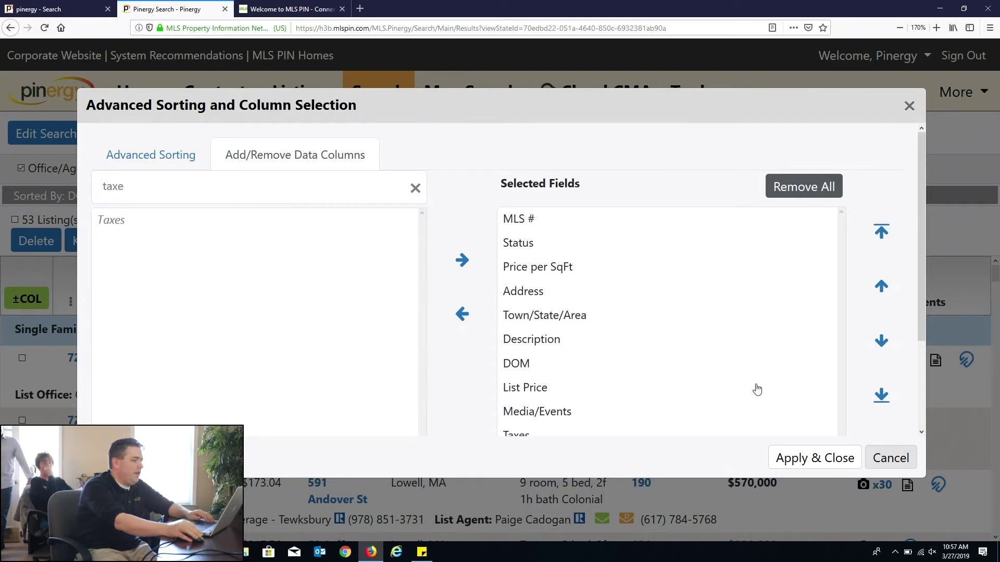
click(810, 457)
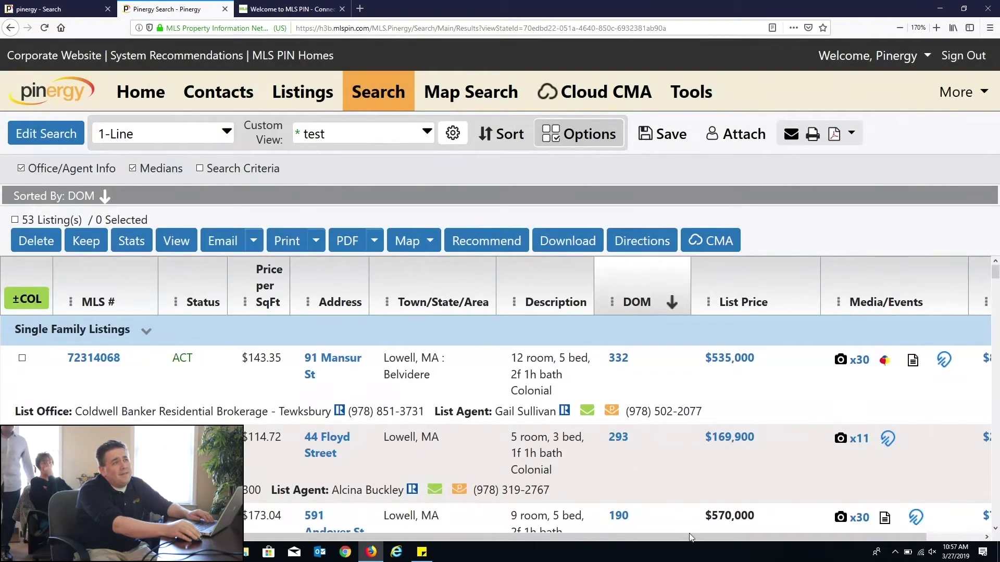
drag(689, 536, 799, 538)
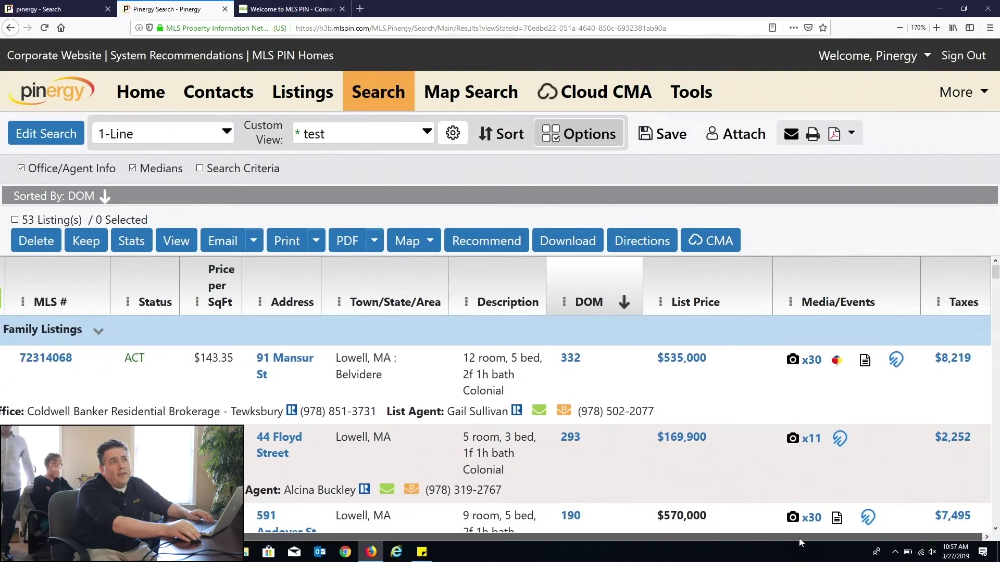
click(953, 358)
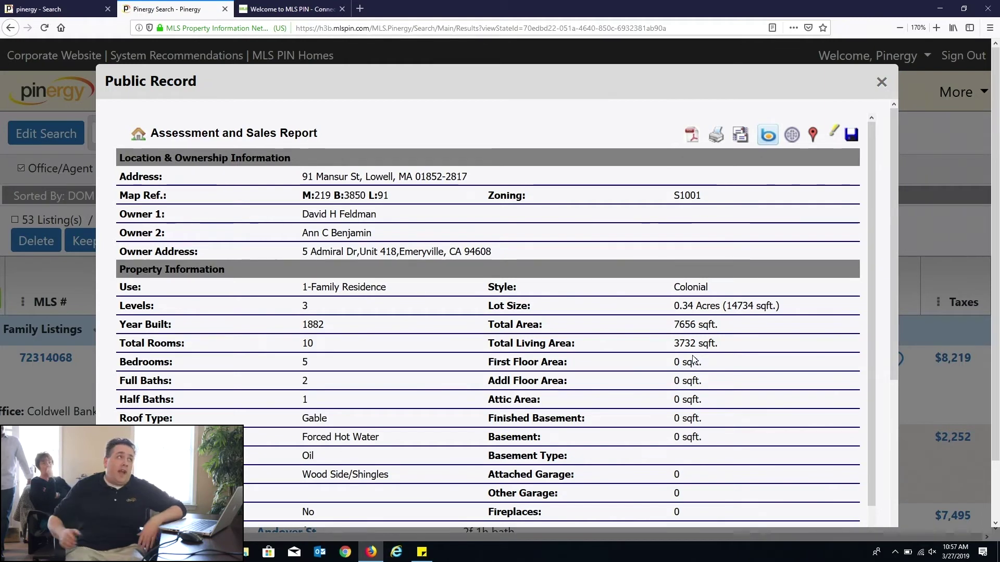
click(881, 81)
click(177, 137)
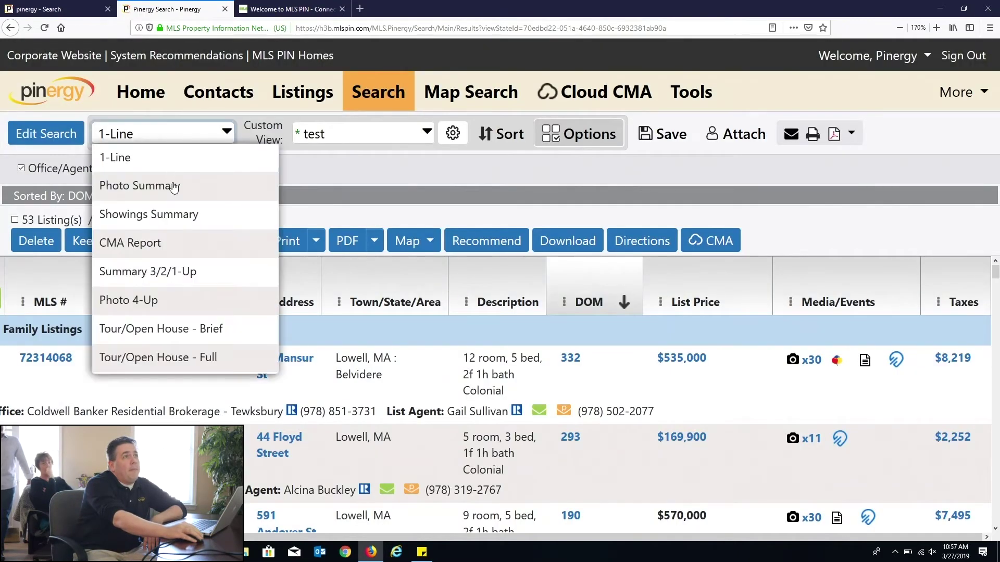
click(172, 186)
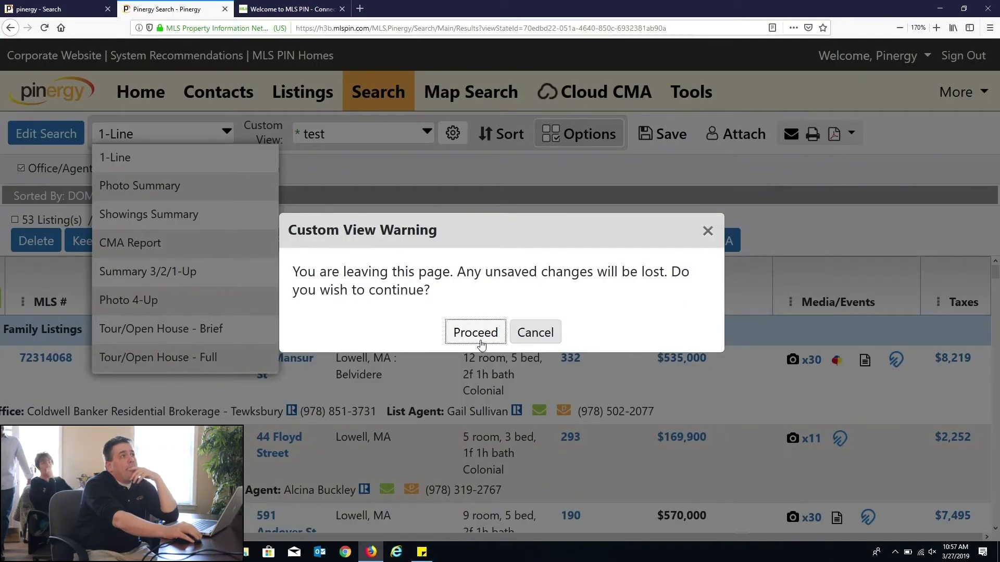
click(475, 333)
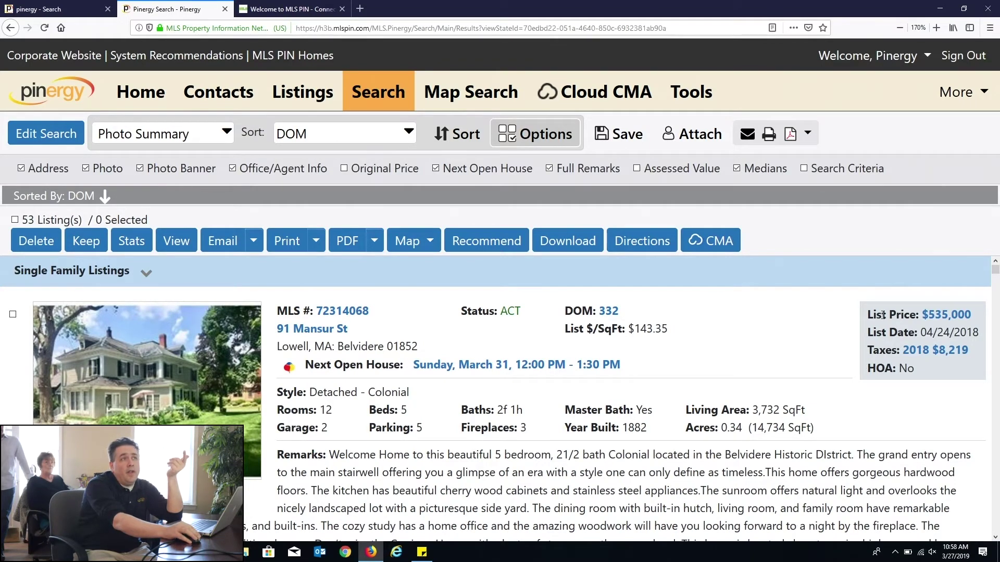
drag(882, 315, 895, 316)
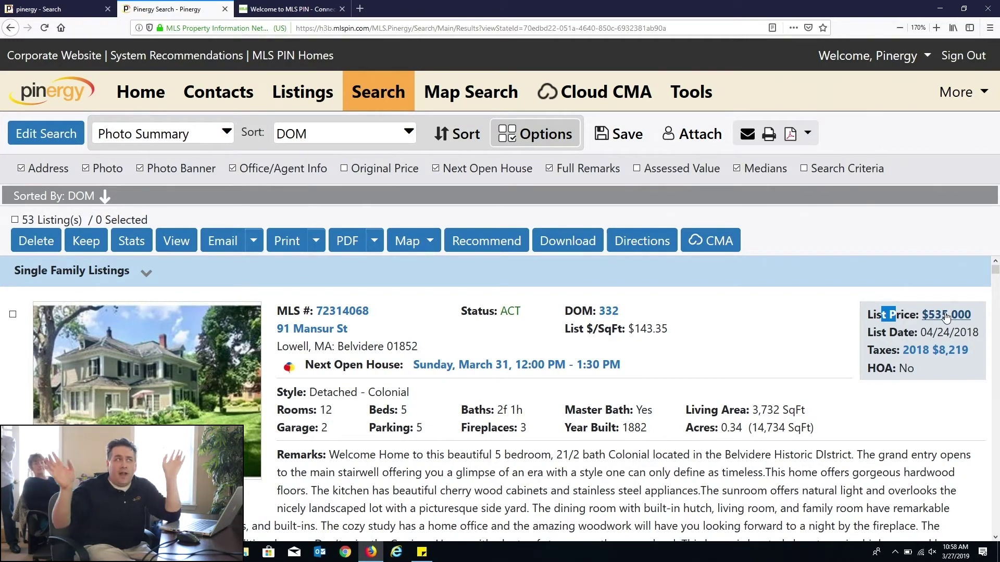
click(945, 315)
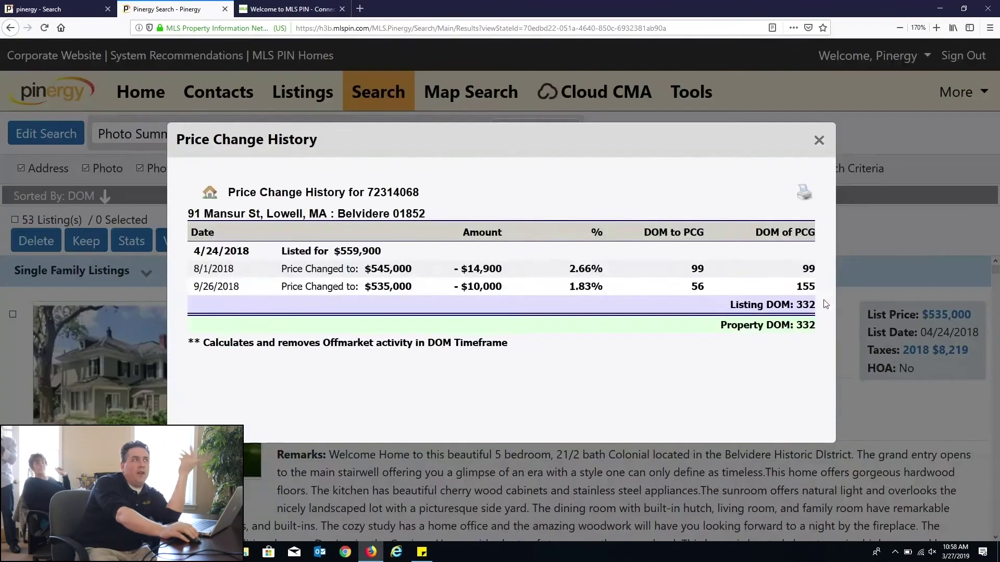
click(819, 140)
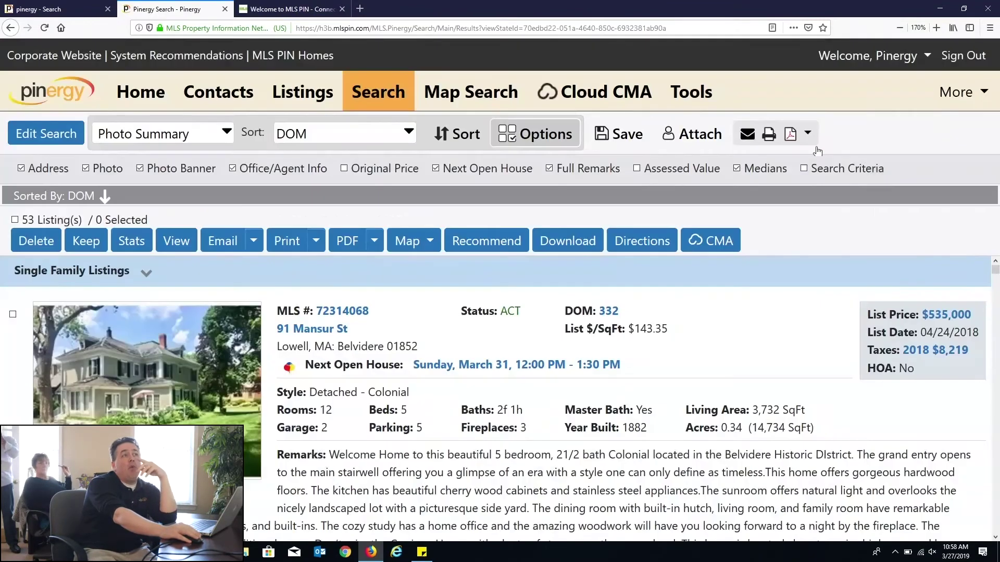
scroll(808, 389, down, 3)
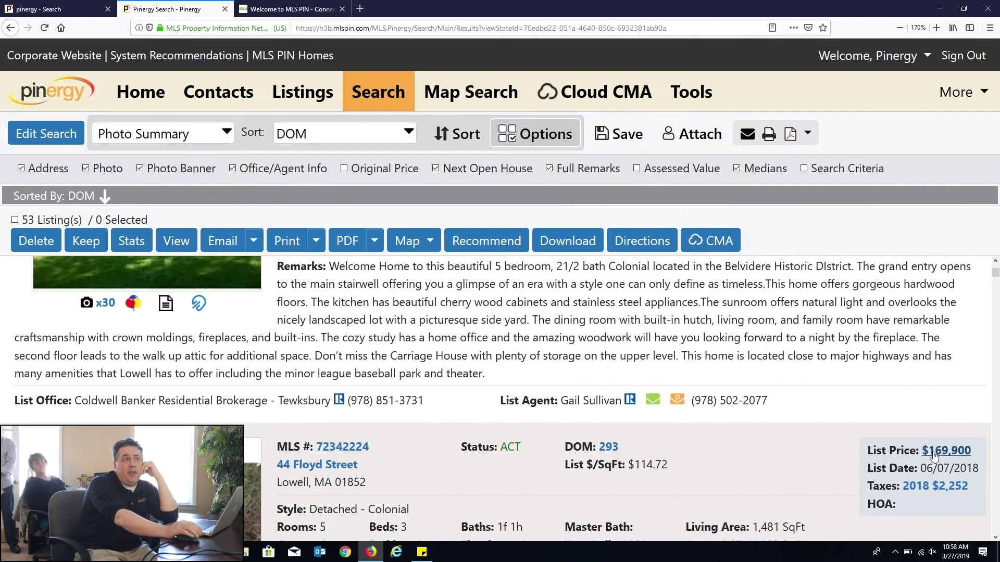
scroll(934, 455, down, 5)
drag(896, 370, 934, 371)
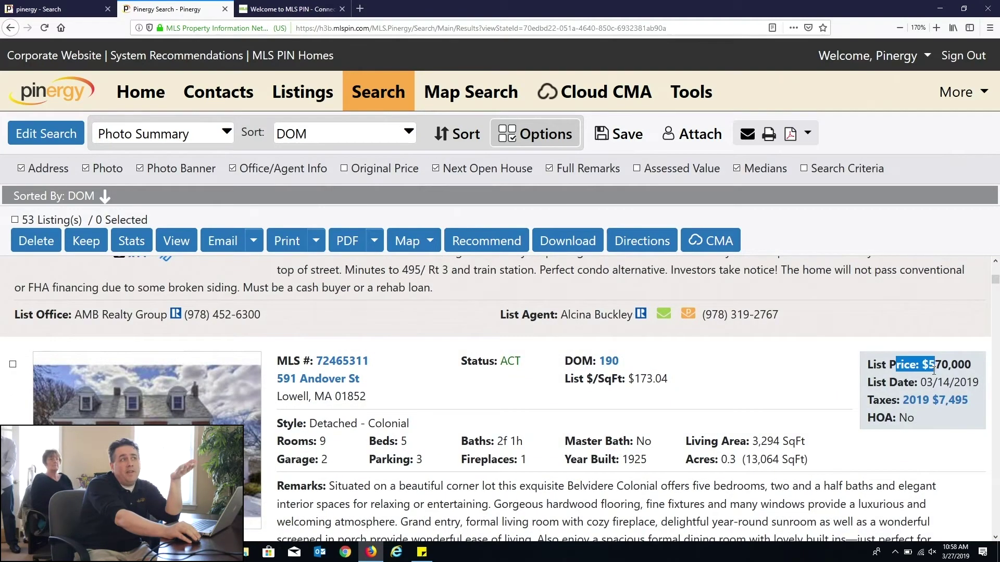
click(634, 364)
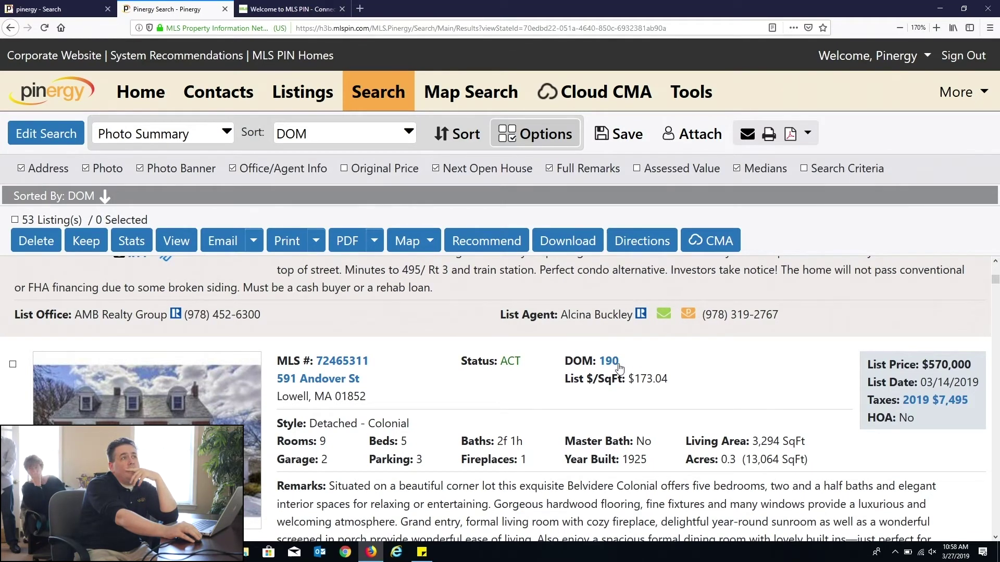
click(618, 368)
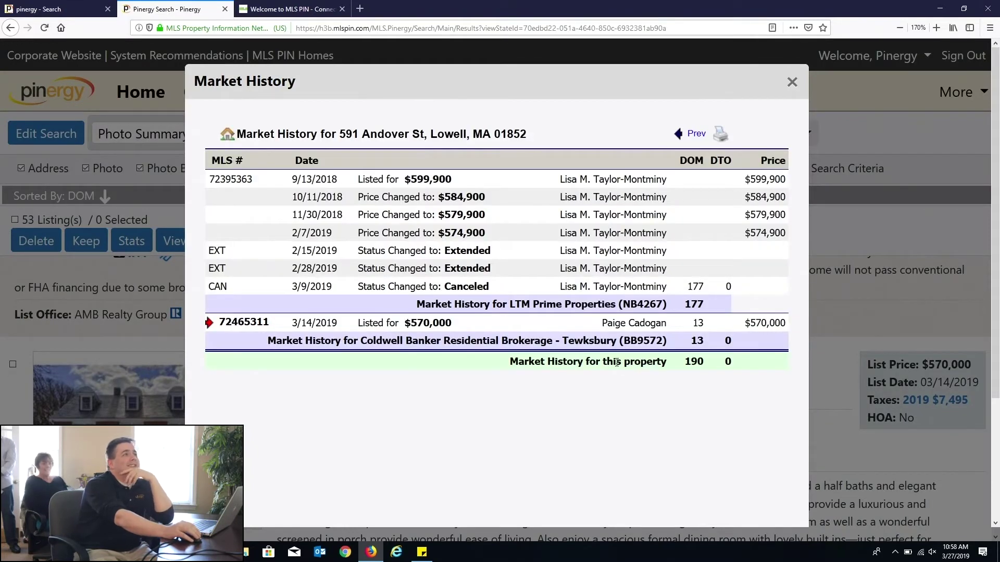
drag(344, 197, 533, 251)
drag(285, 324, 482, 332)
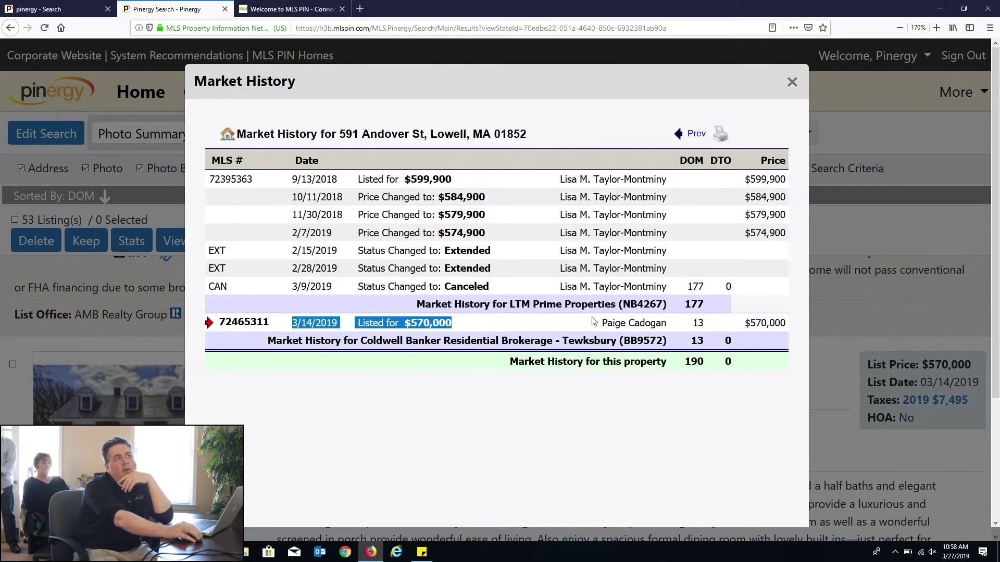
drag(692, 323, 712, 327)
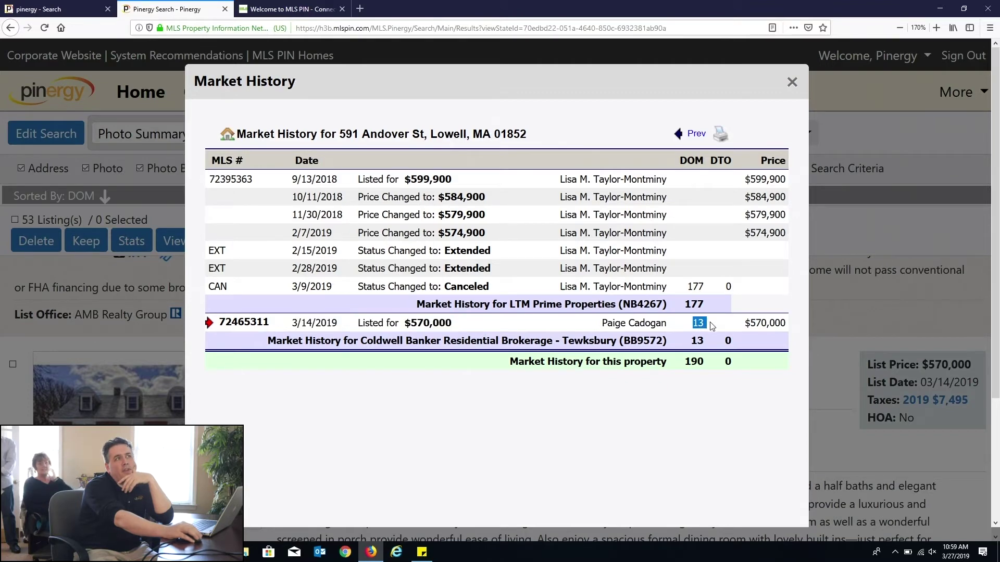
drag(684, 376, 702, 290)
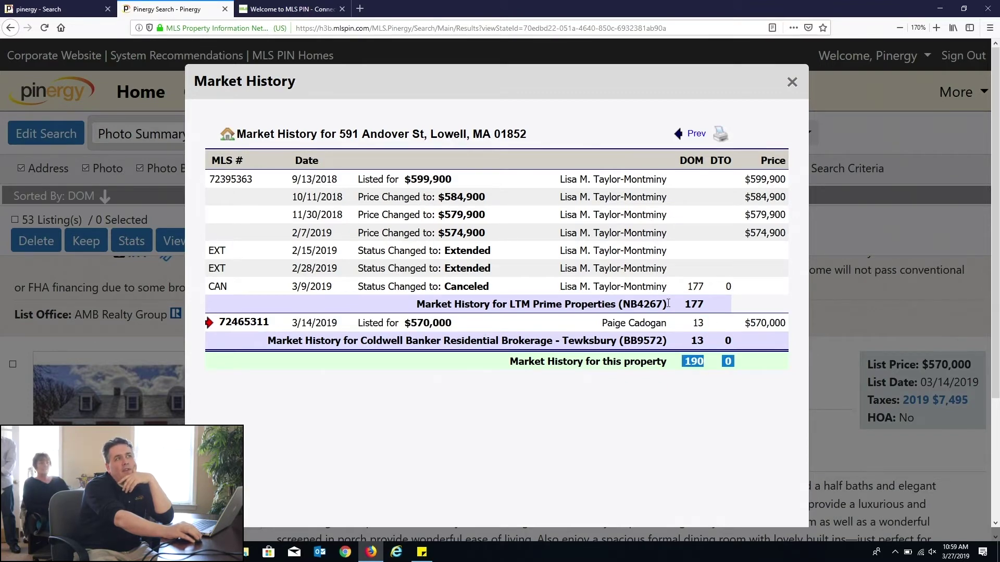
drag(310, 287, 385, 302)
drag(320, 324, 440, 319)
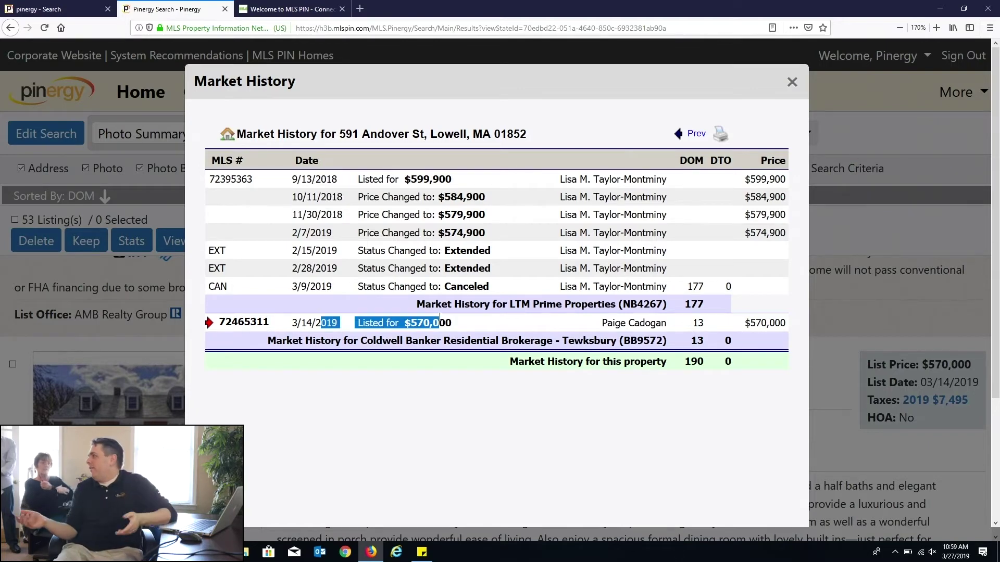
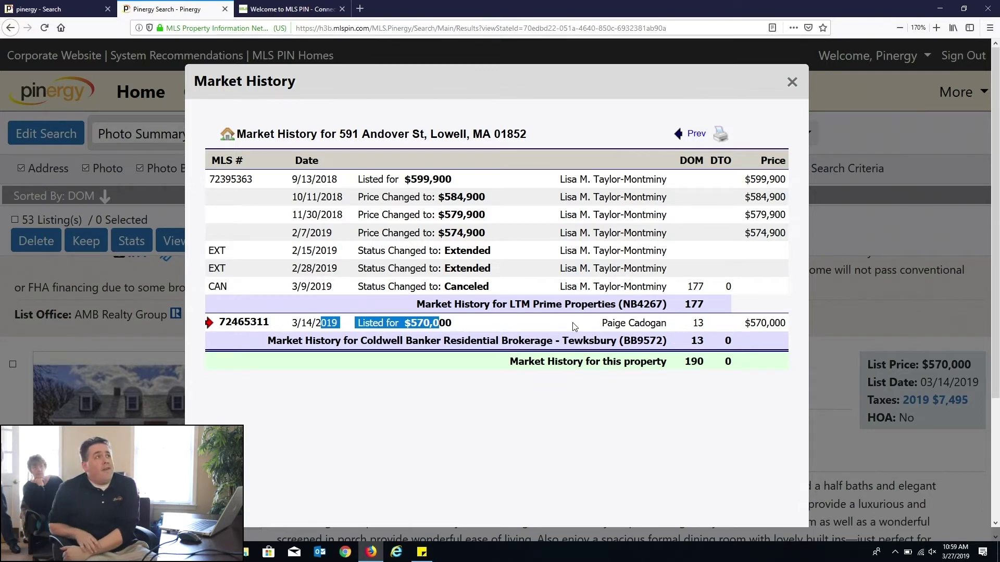
Step: Page back to the previous market history and highlight the 2007–2008 rows
click(690, 139)
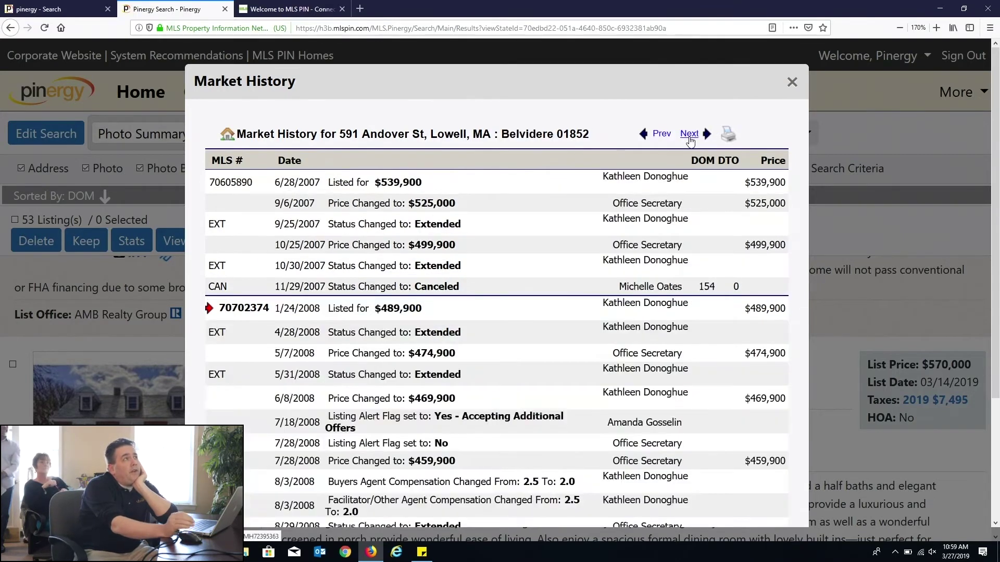
scroll(463, 287, down, 3)
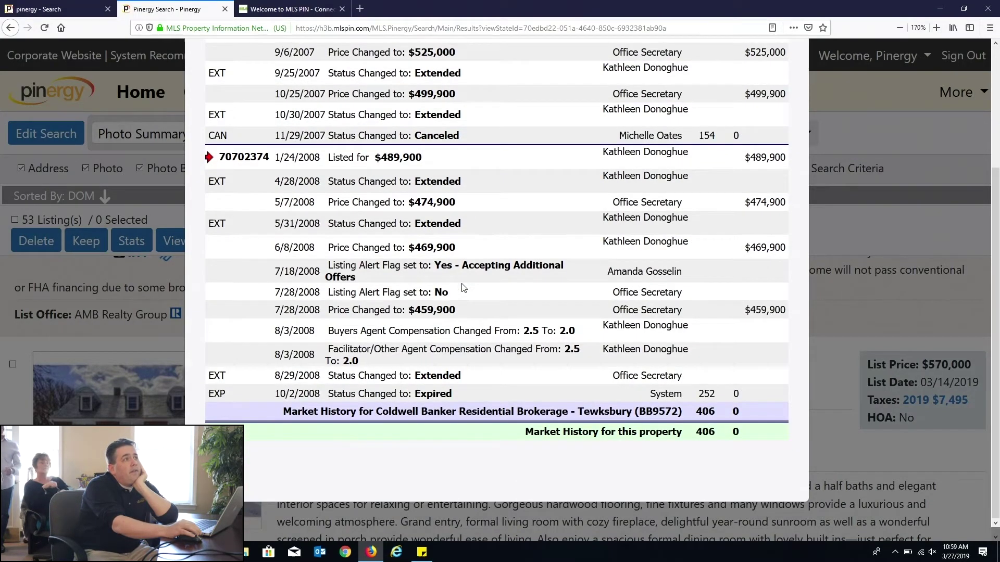
scroll(430, 388, up, 5)
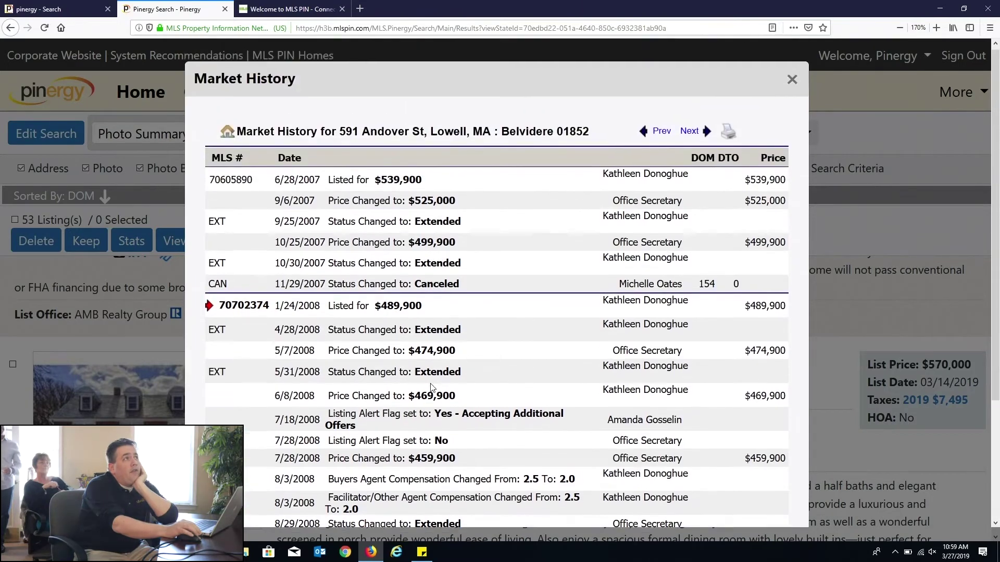
drag(363, 202, 490, 502)
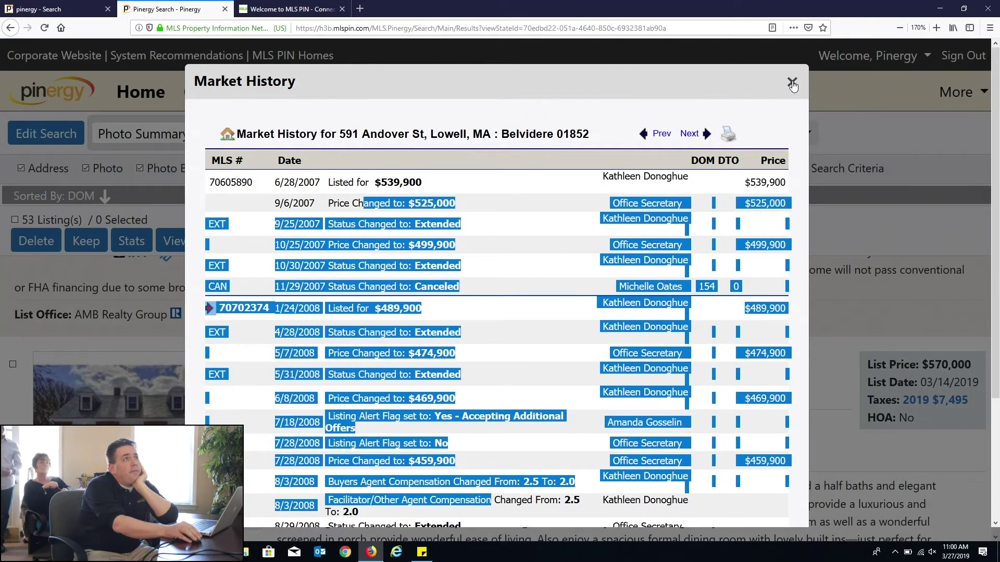
Step: Step back to the 2004 history, highlight the $485,000 sale, and close the popup
click(488, 284)
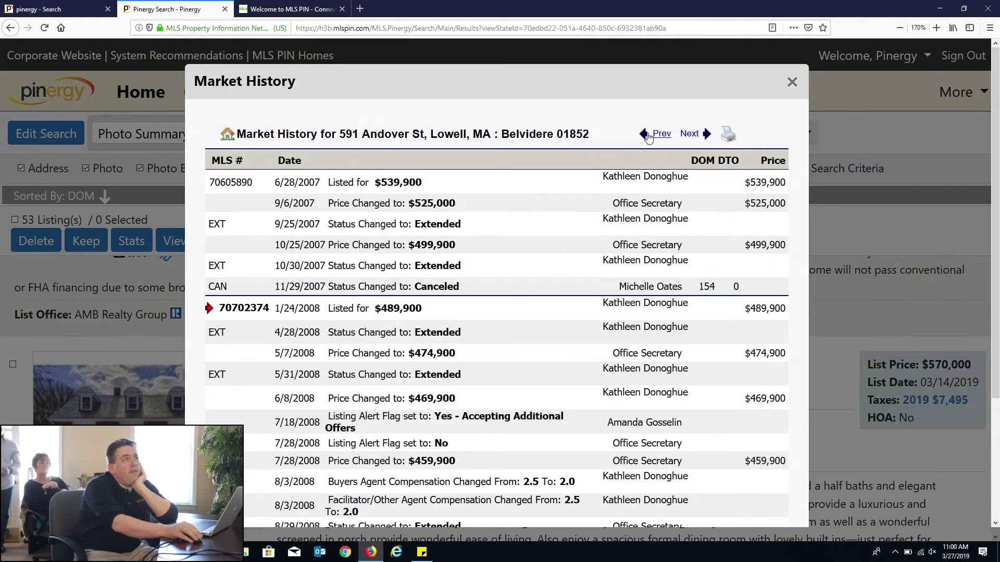
click(662, 133)
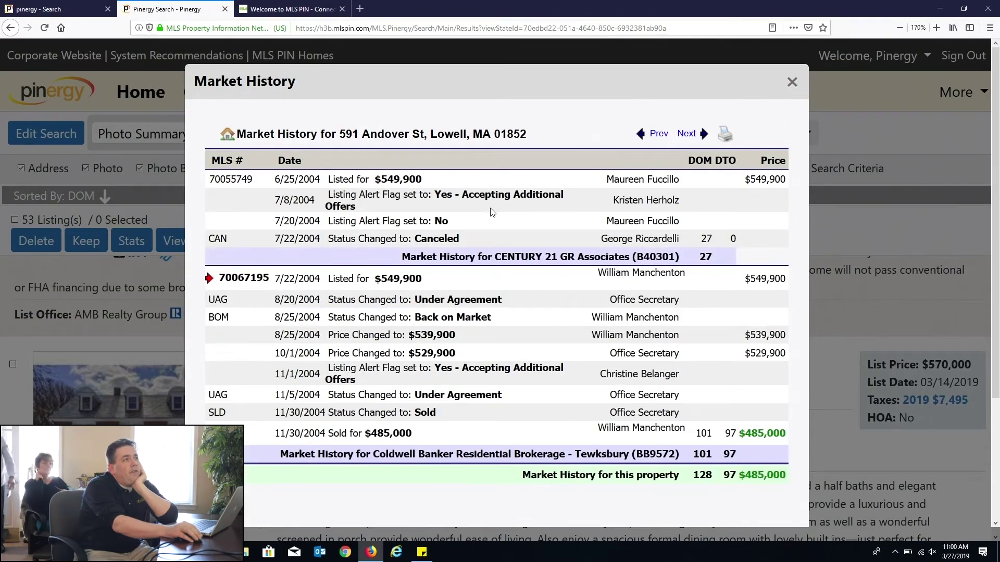
drag(320, 433, 411, 433)
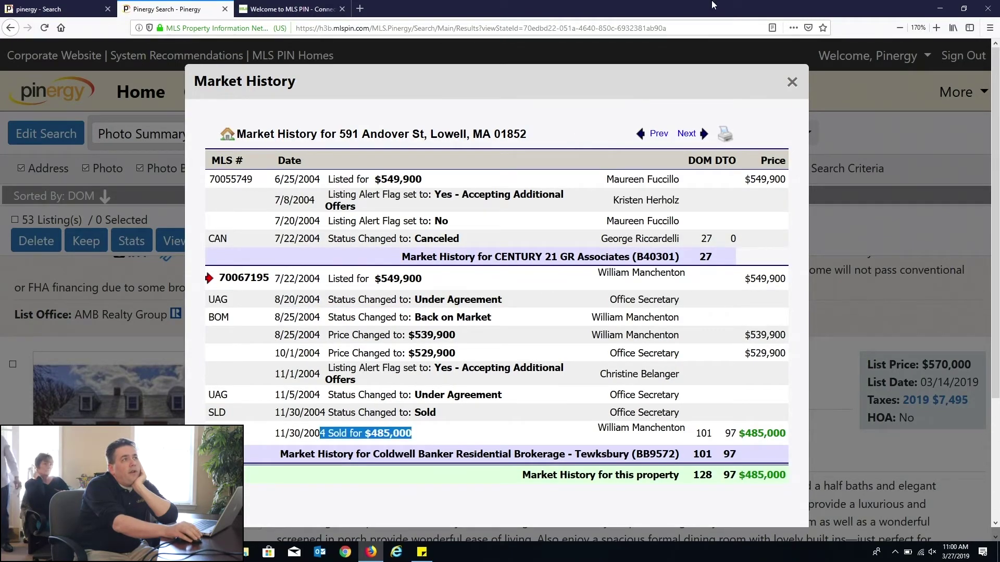
click(792, 82)
scroll(279, 418, down, 5)
scroll(279, 418, up, 4)
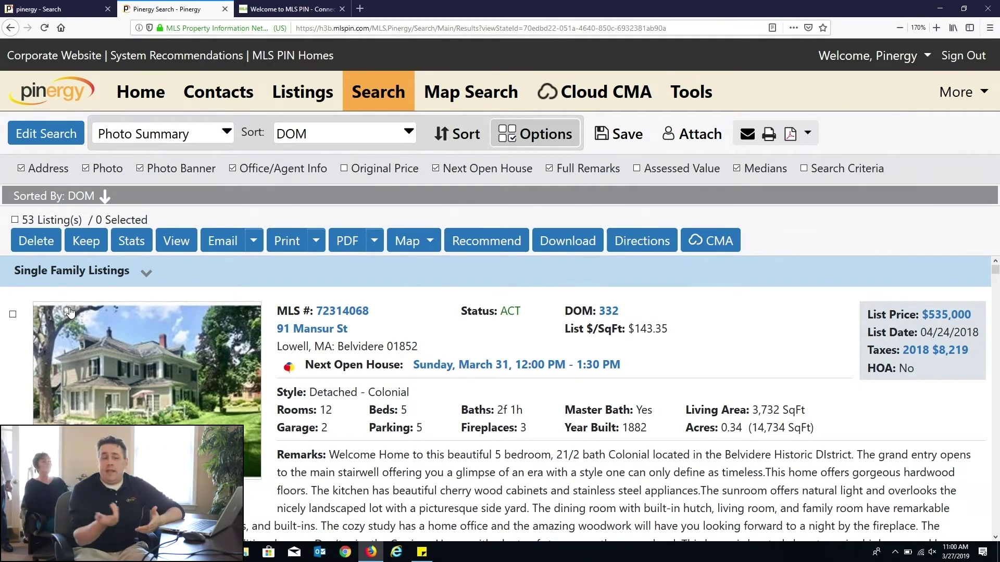
click(12, 315)
scroll(17, 297, down, 10)
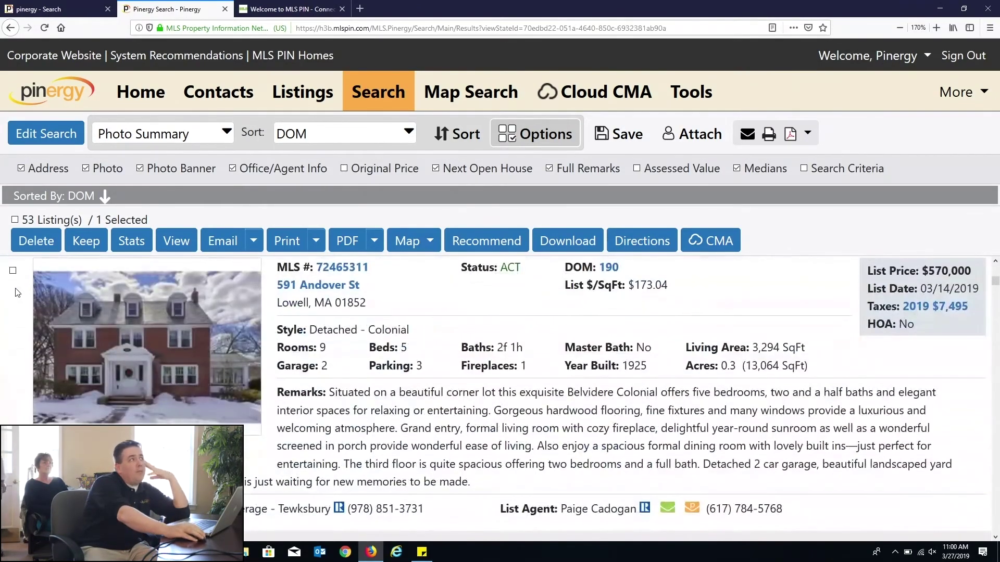
click(13, 270)
scroll(12, 270, down, 8)
click(13, 442)
scroll(13, 442, down, 5)
click(13, 414)
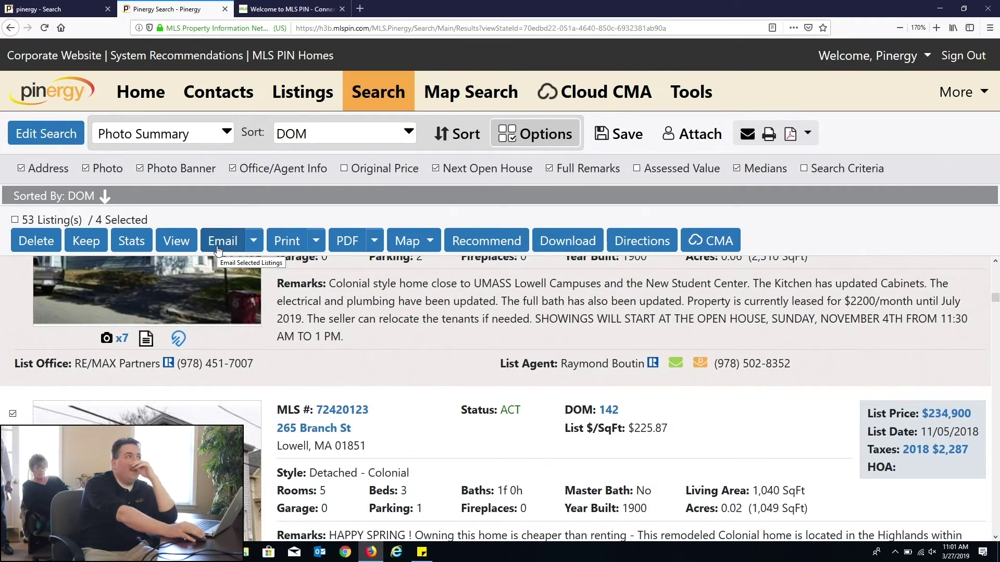
click(255, 243)
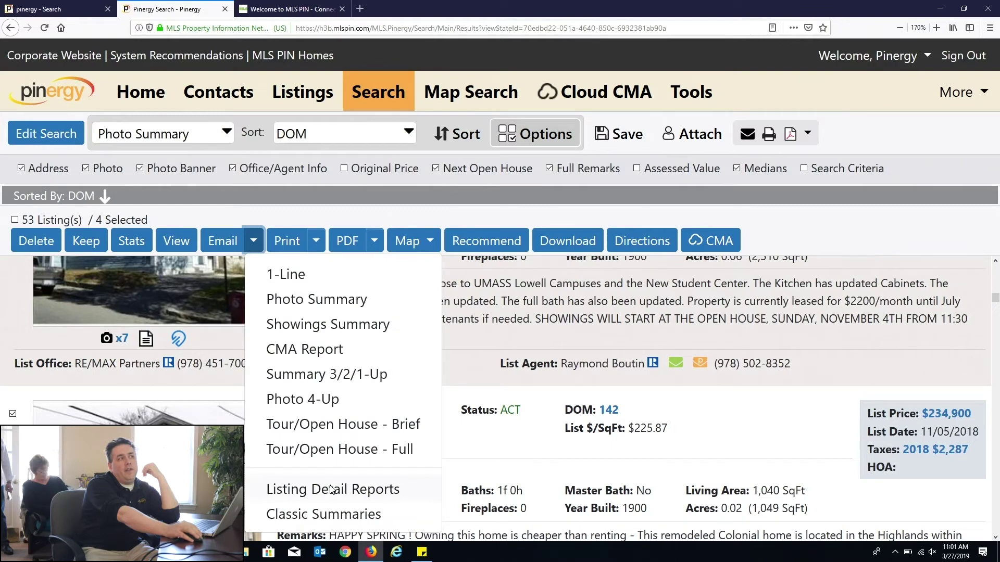
click(329, 491)
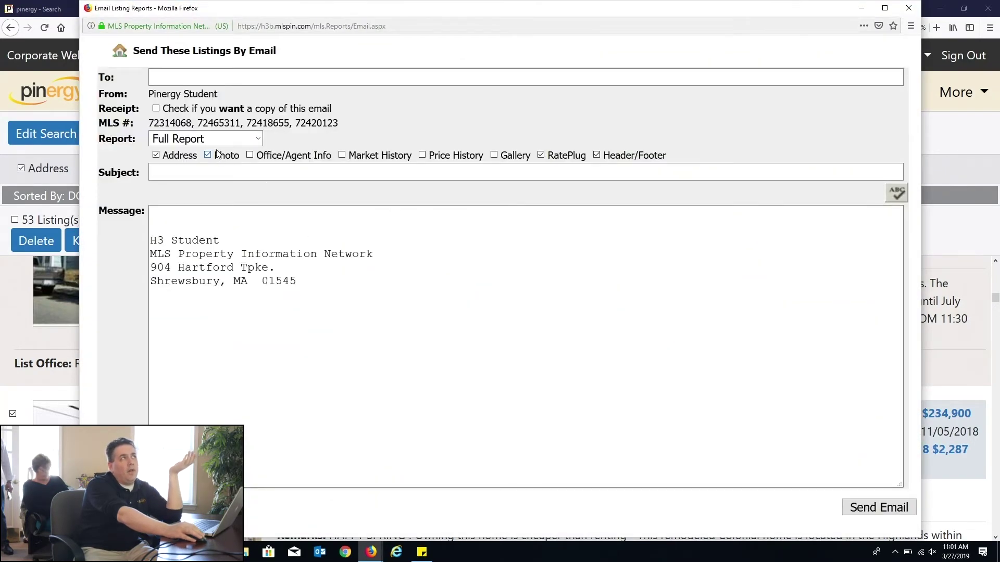
click(218, 139)
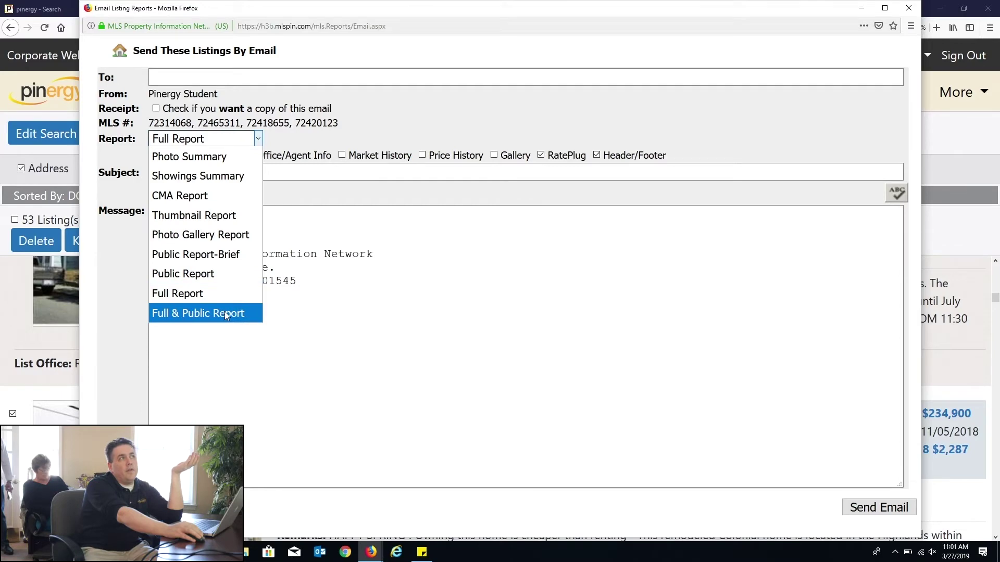
click(767, 93)
click(908, 8)
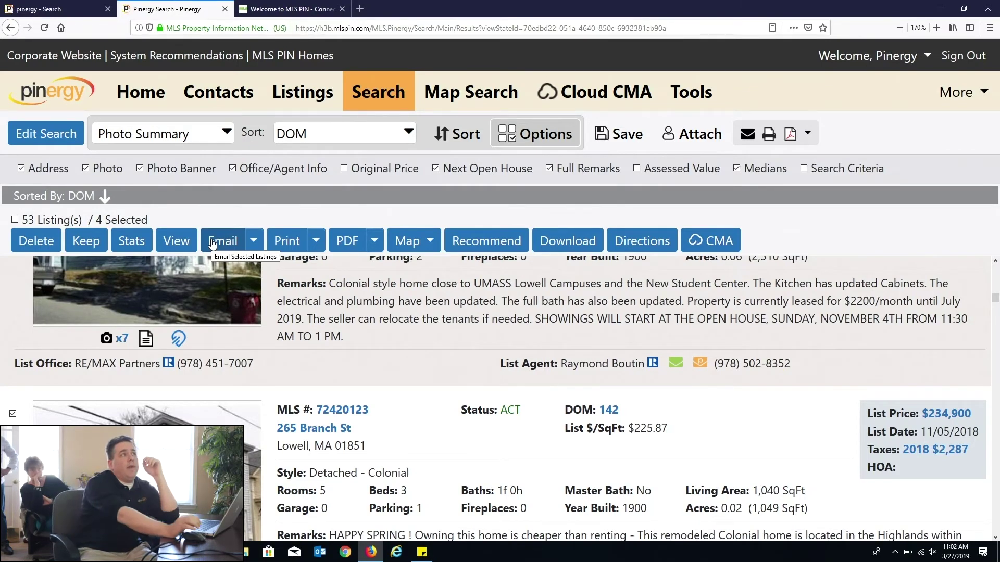
click(212, 244)
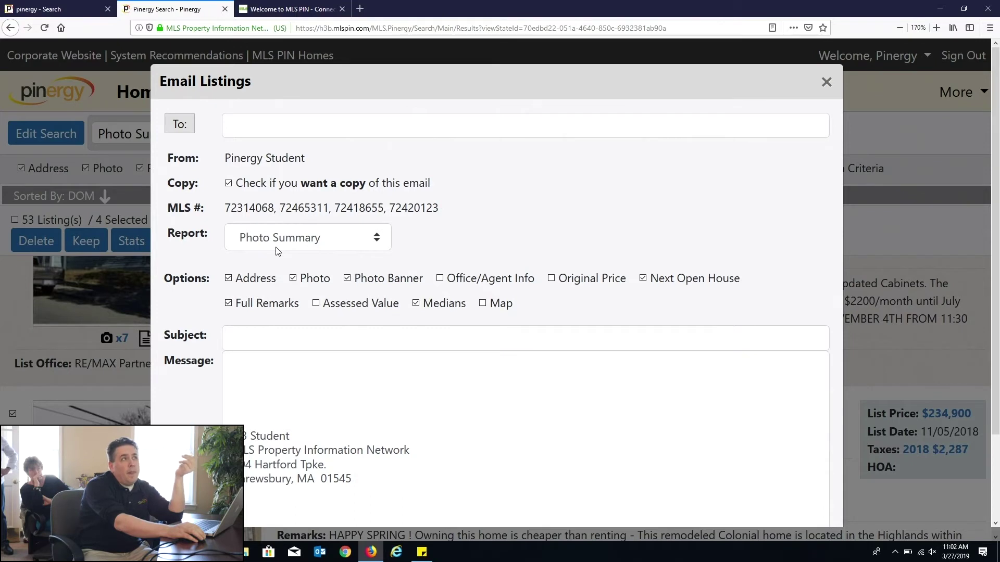
drag(676, 315, 189, 276)
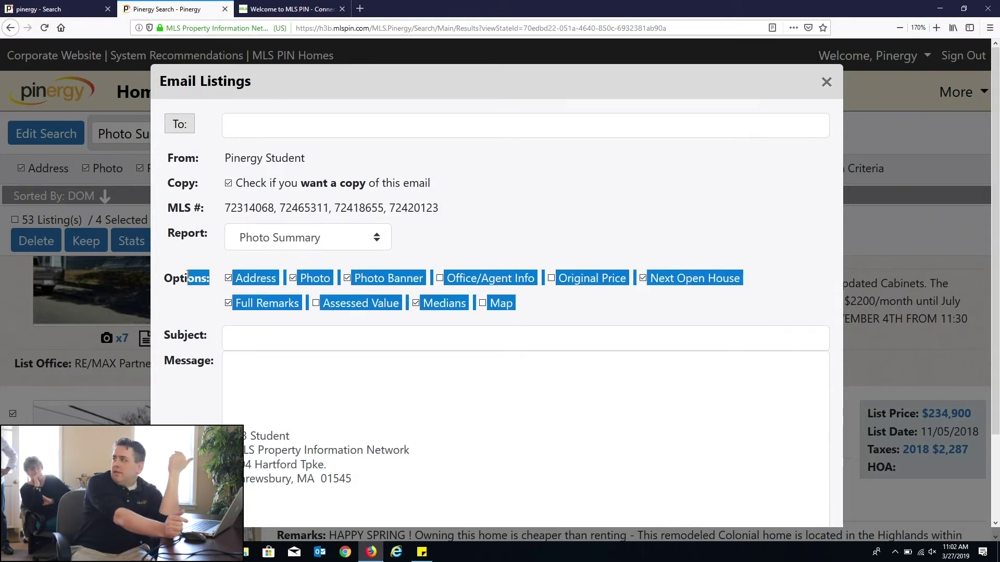
click(443, 237)
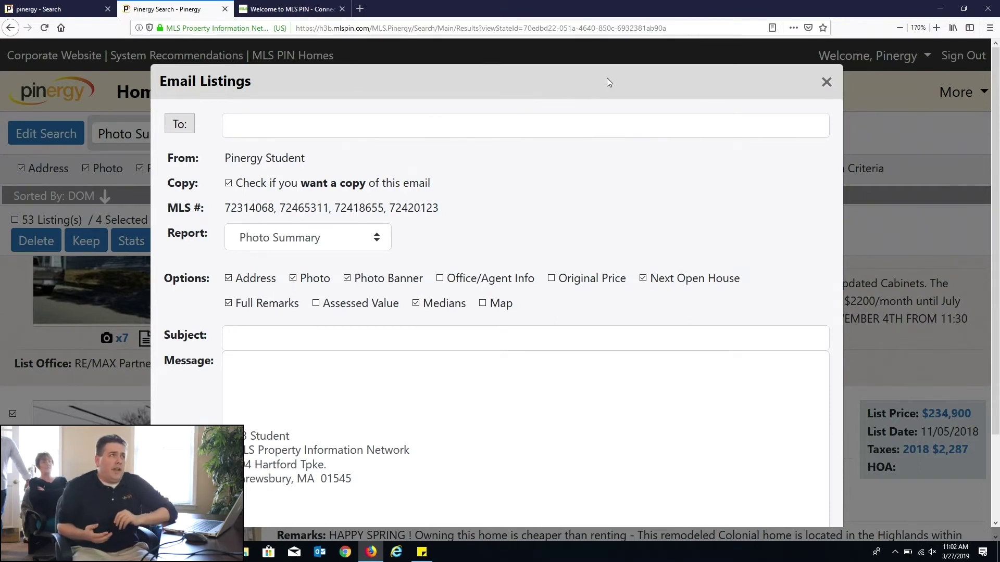
click(824, 82)
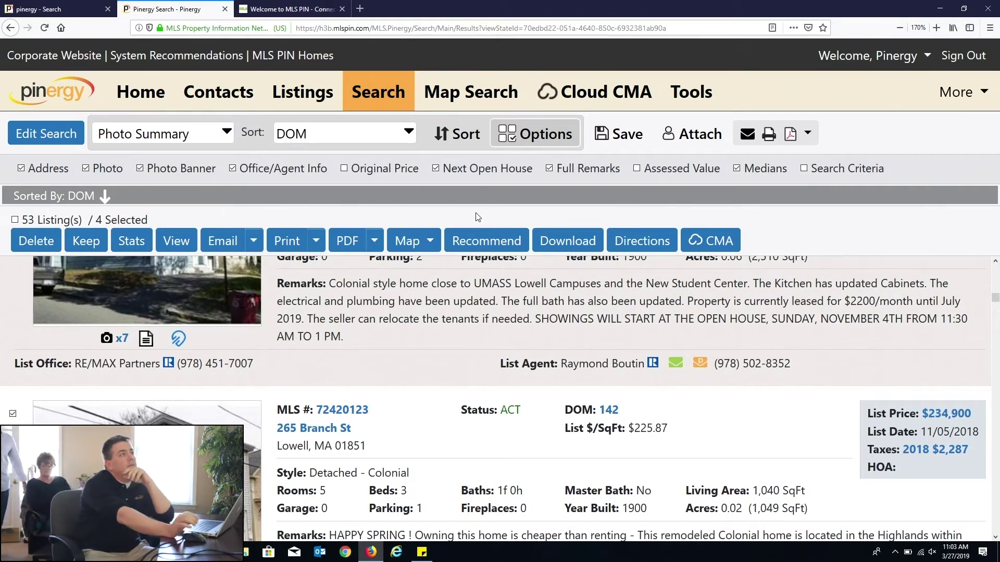
click(255, 246)
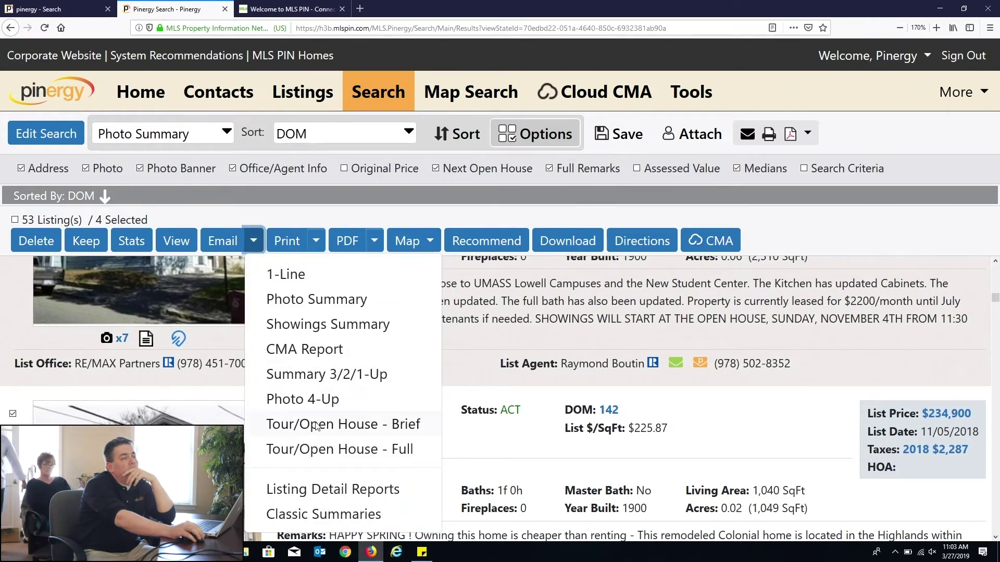
click(350, 491)
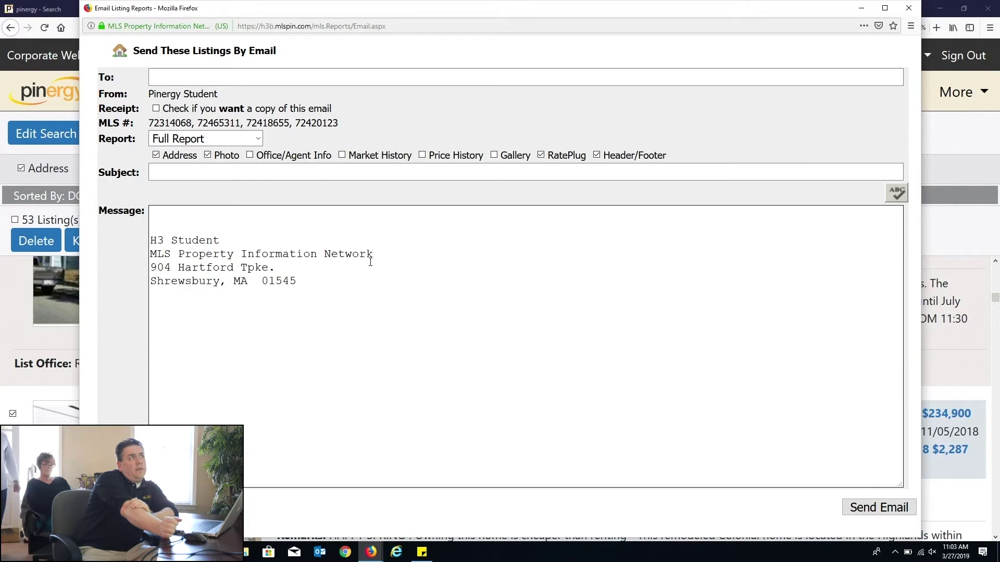
click(218, 140)
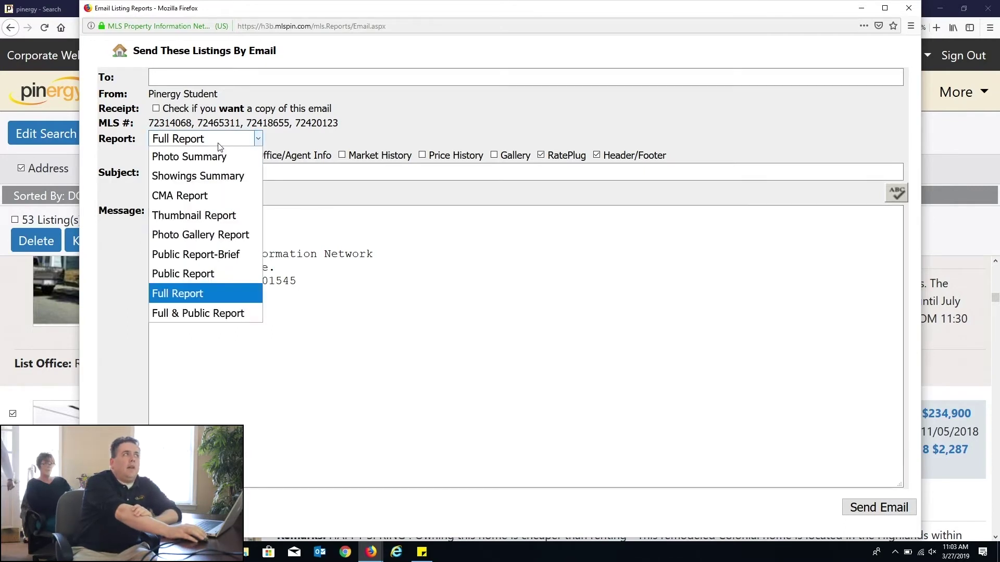
click(204, 274)
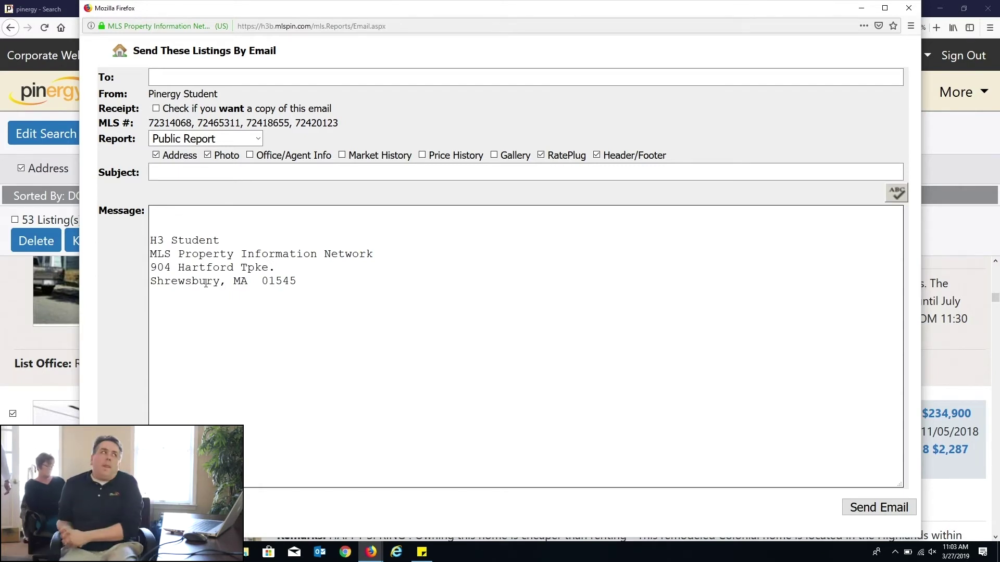
click(908, 9)
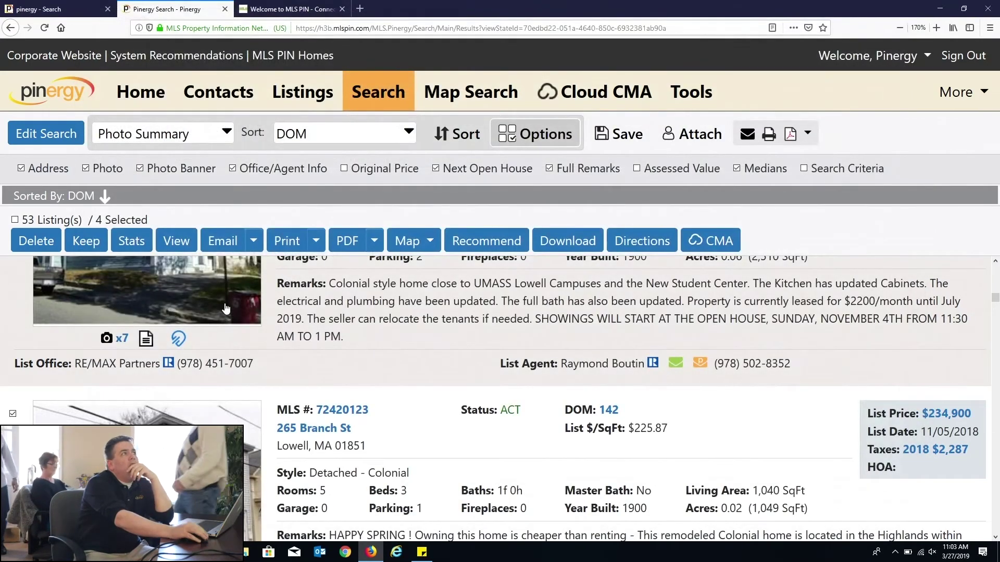
click(156, 133)
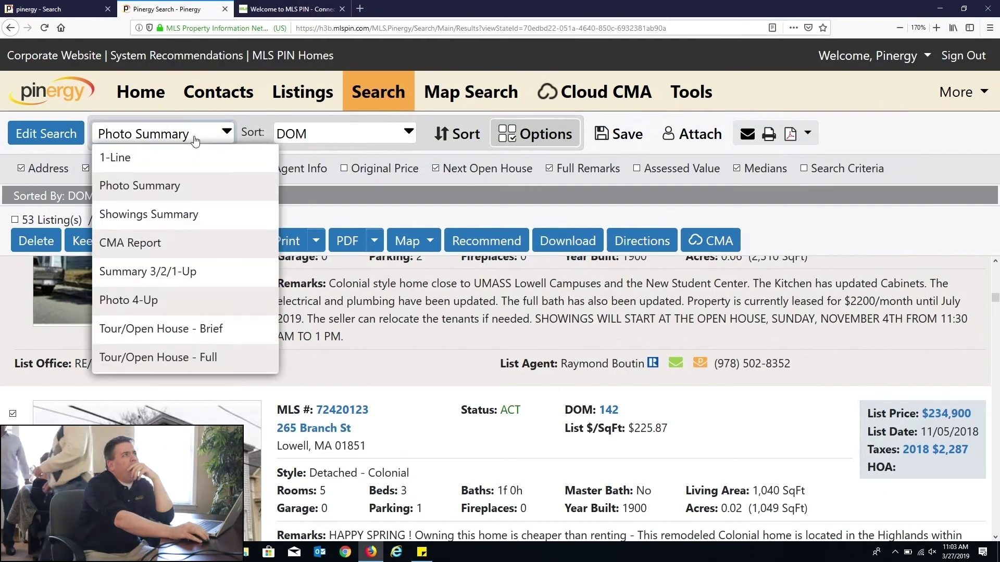
click(146, 158)
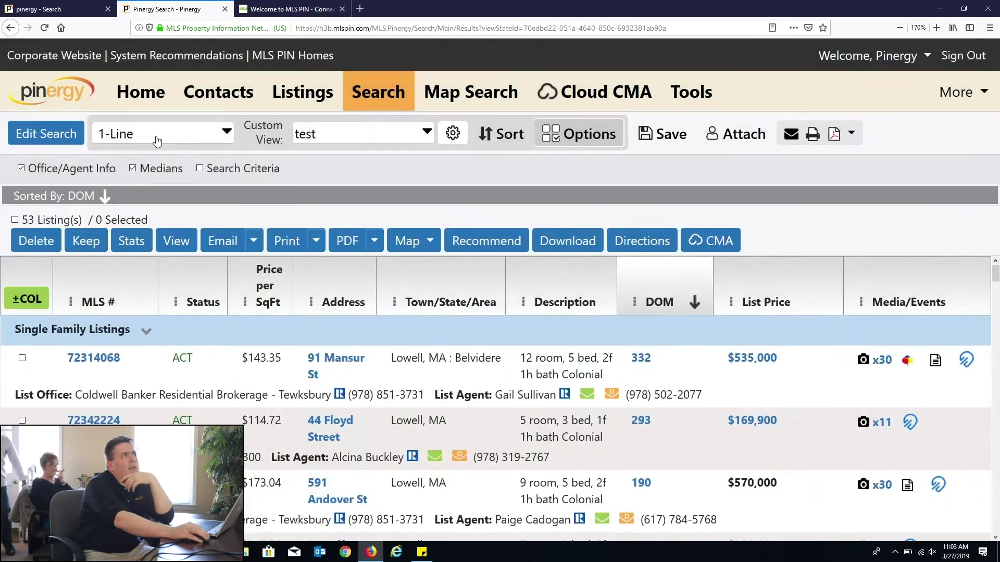
click(22, 358)
click(22, 420)
click(22, 483)
click(221, 241)
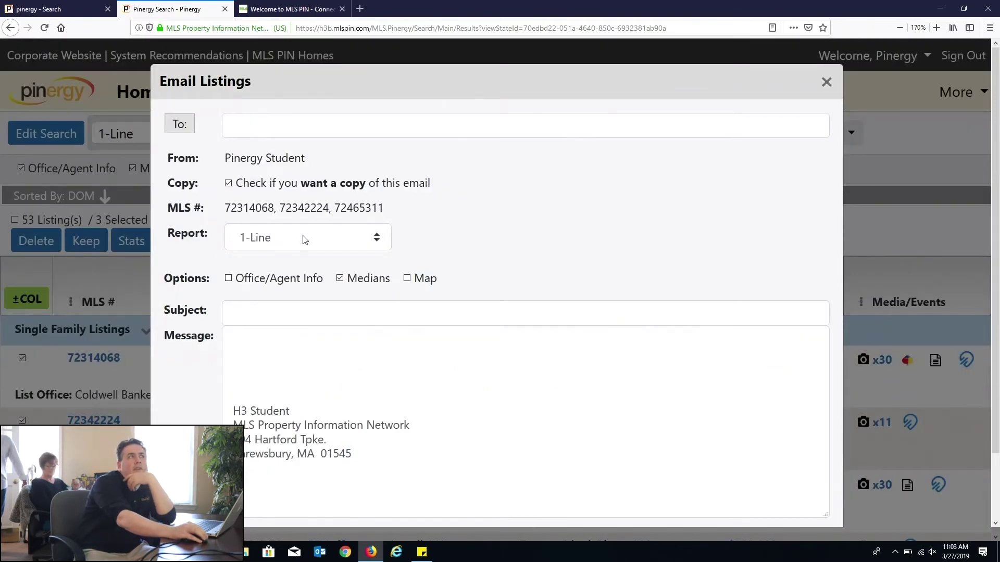
click(827, 82)
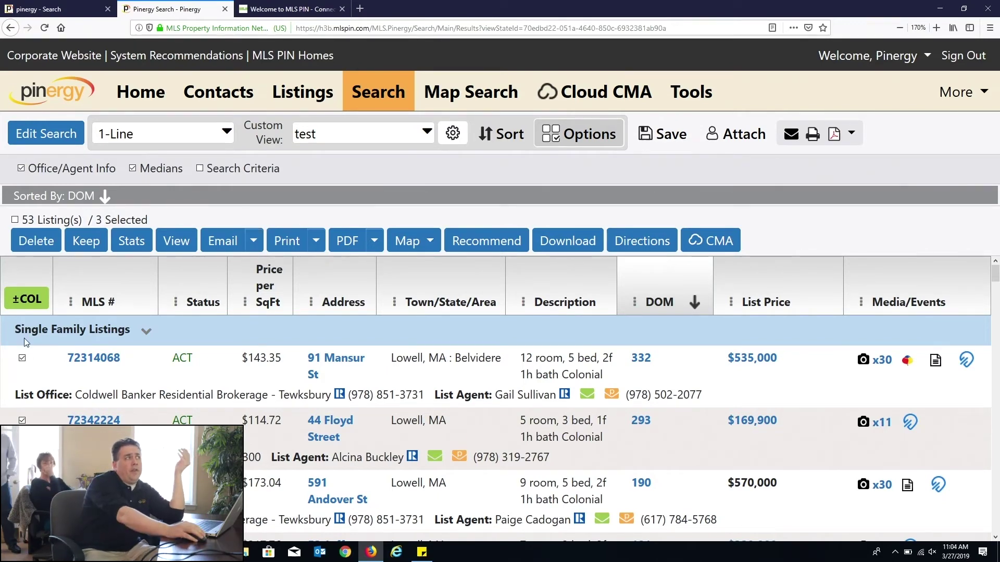
Step: Map all listings and overlay schools, public transportation and shopping points of interest
click(410, 240)
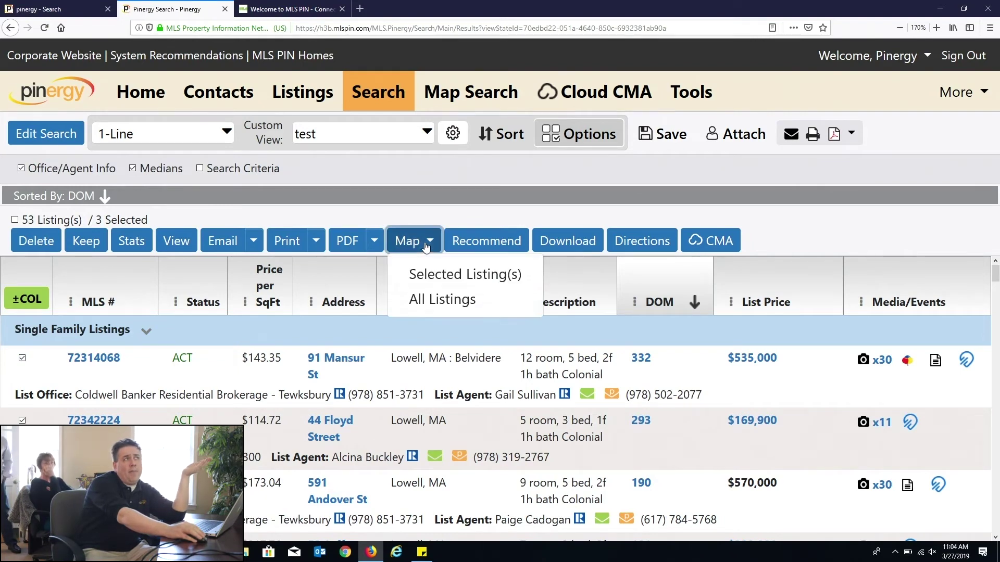
click(461, 301)
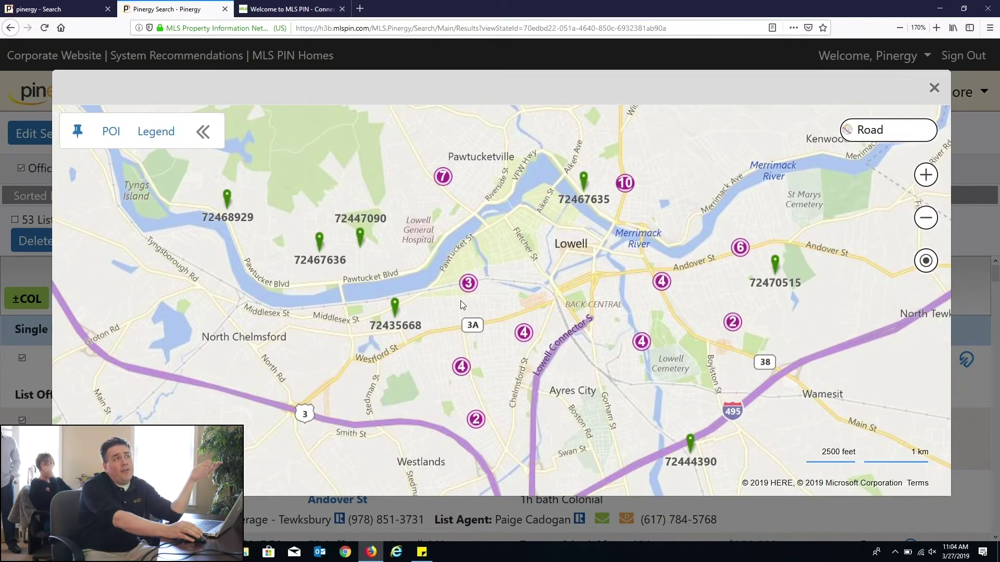
click(113, 132)
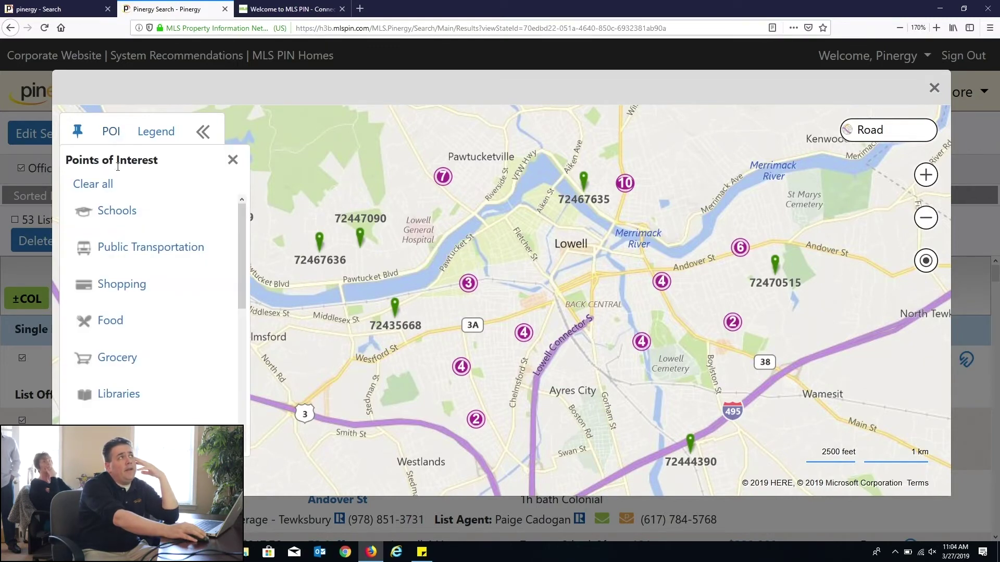
click(137, 212)
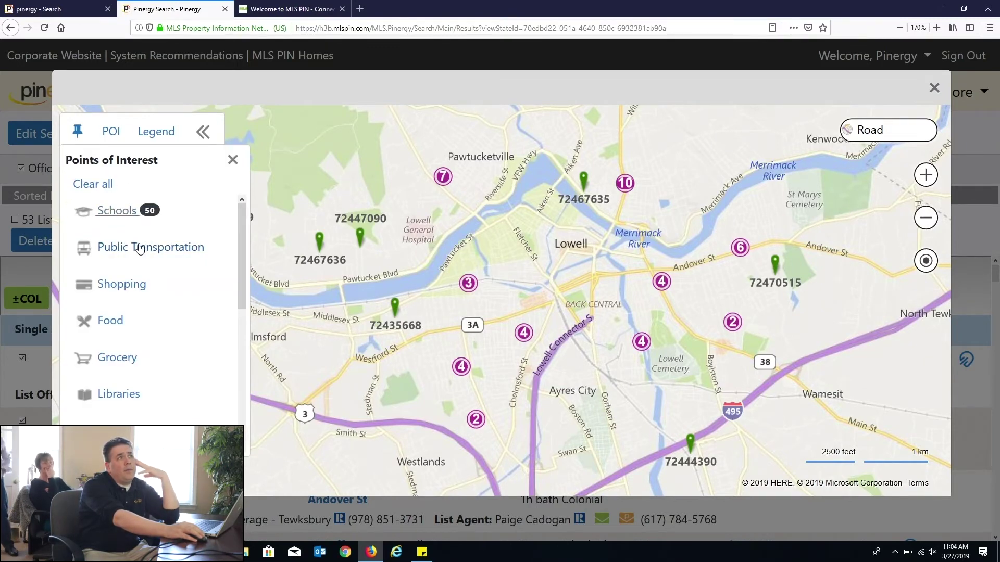
click(140, 248)
click(136, 286)
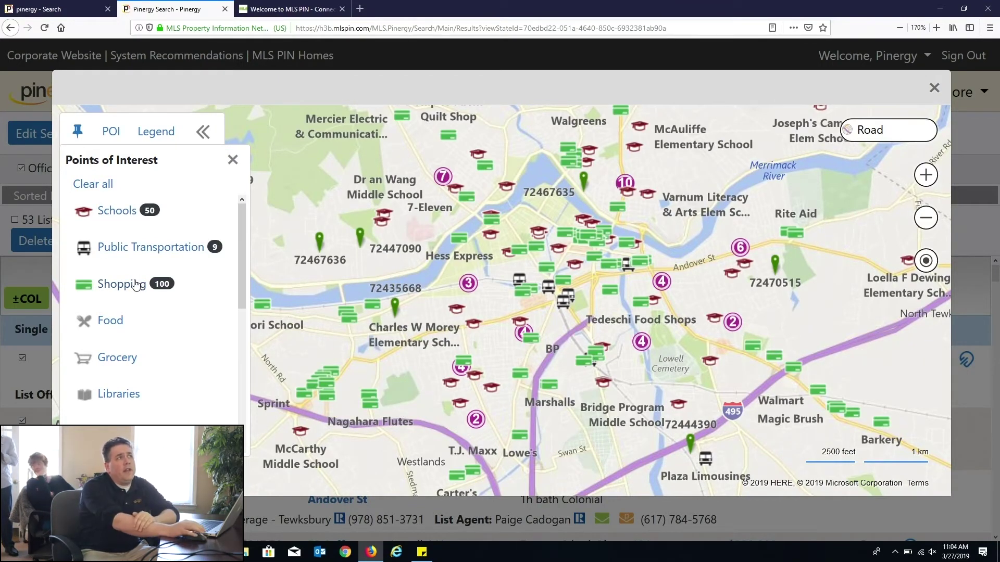
click(135, 290)
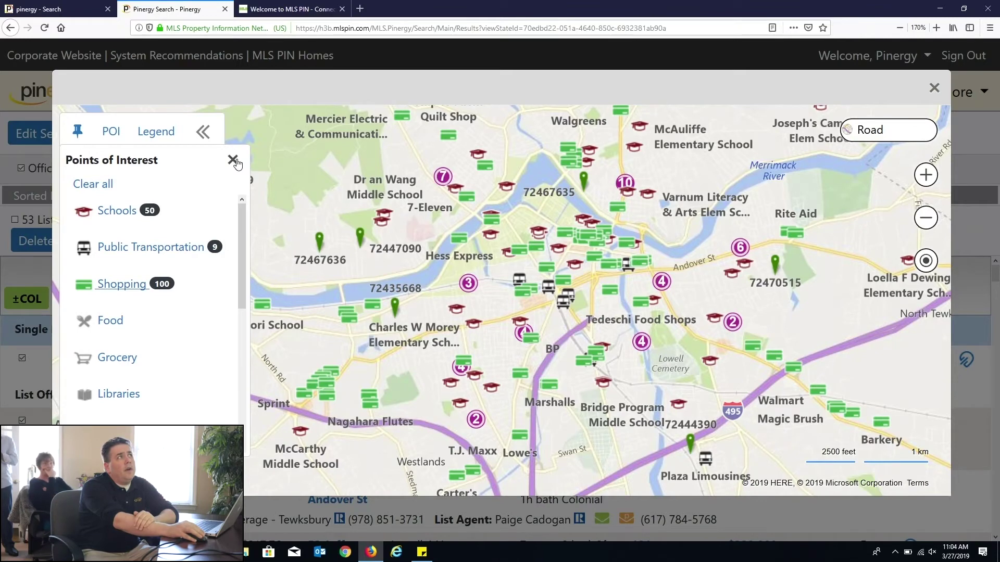
click(239, 162)
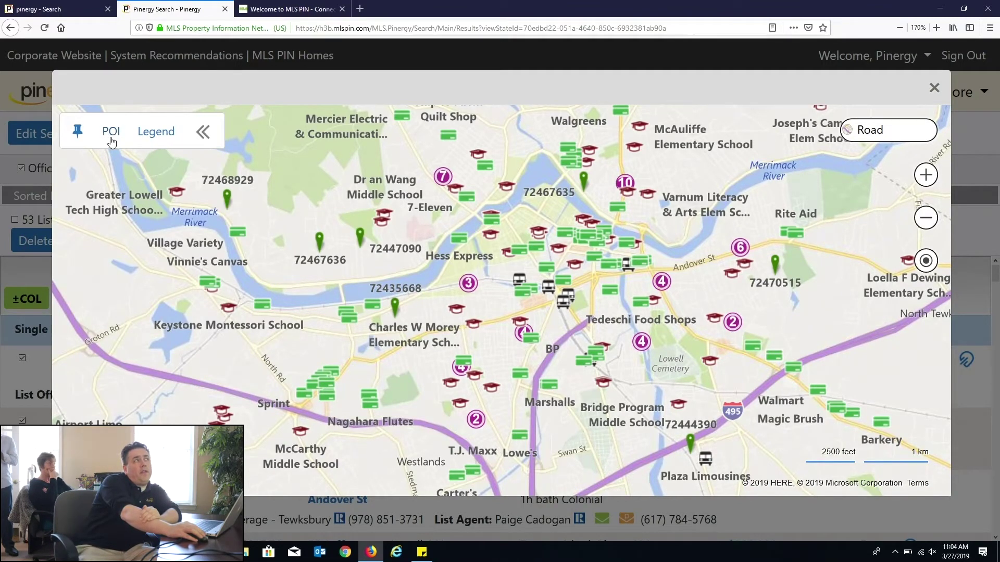
Step: Clear all points of interest, browse the pin 72467635 cluster listings, and close the map
click(110, 135)
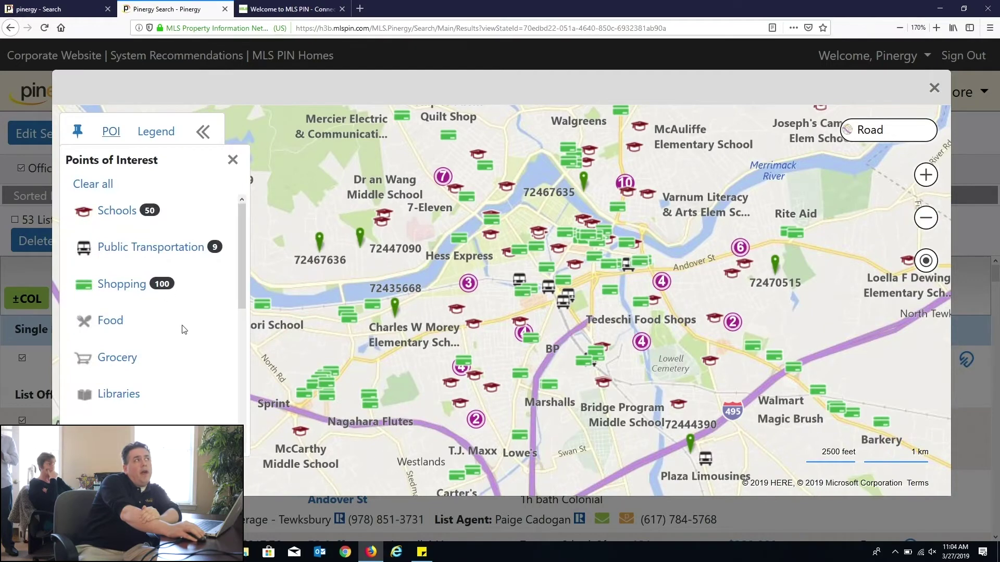
click(105, 185)
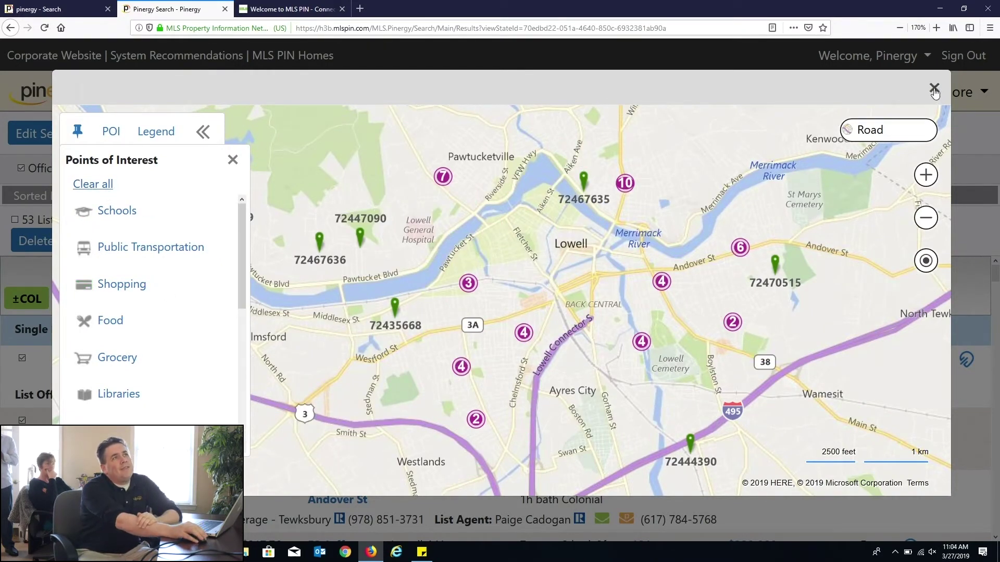
click(583, 180)
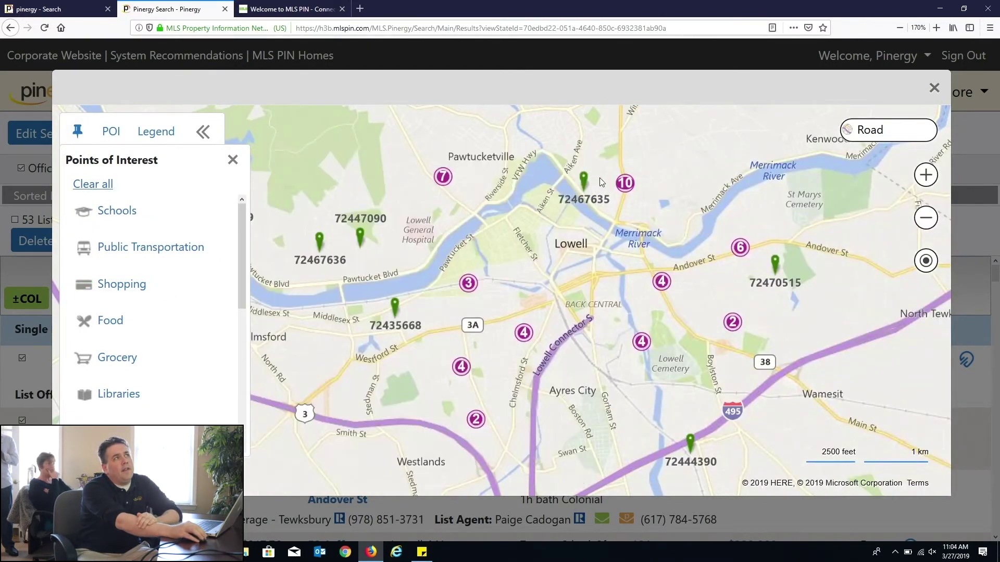
mouse_move(627, 187)
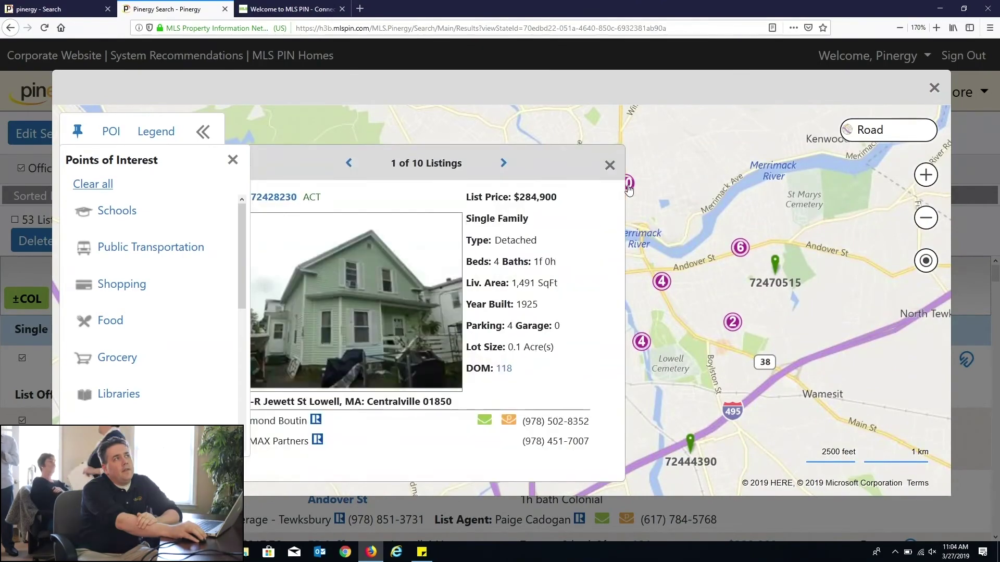
click(503, 163)
click(503, 162)
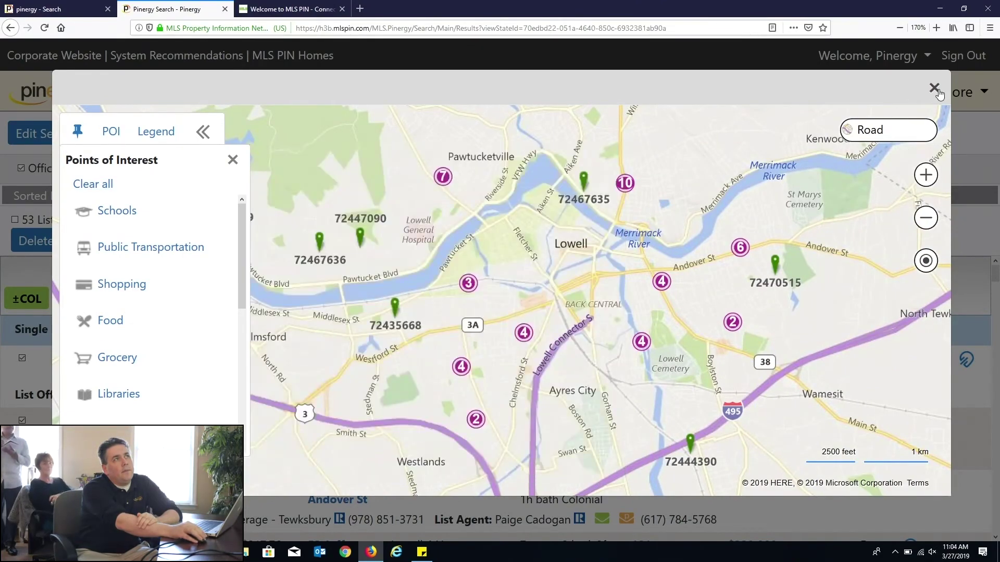
click(933, 87)
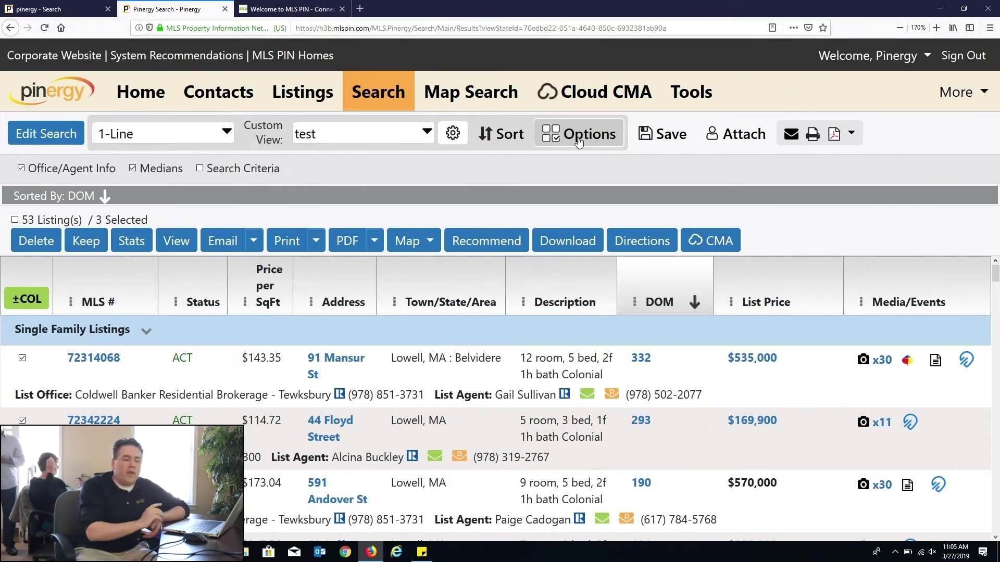
Step: Go to the Contacts area showing the My Contacts list
click(211, 109)
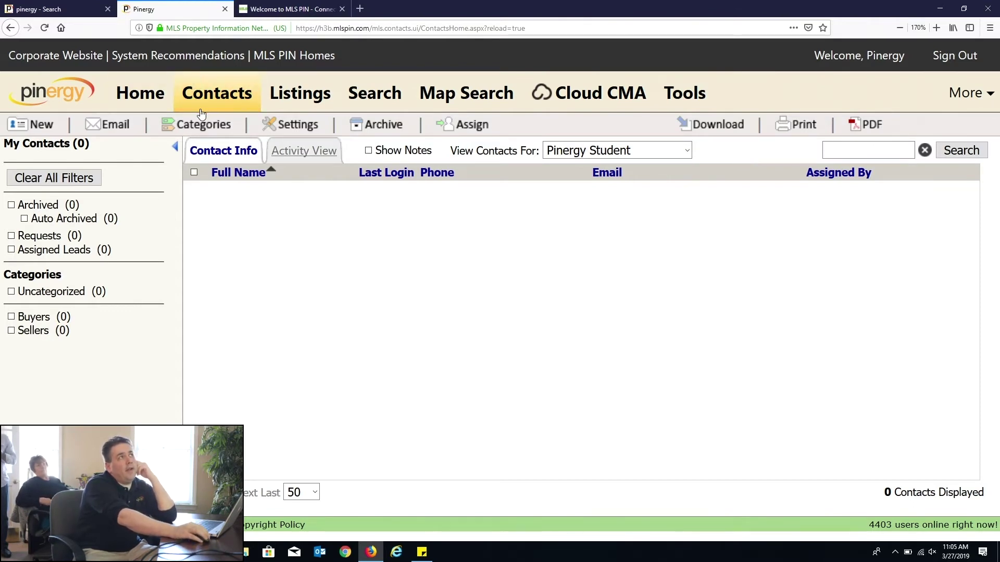
Step: Bring up a blank New Contact information form from the Contacts toolbar
click(43, 127)
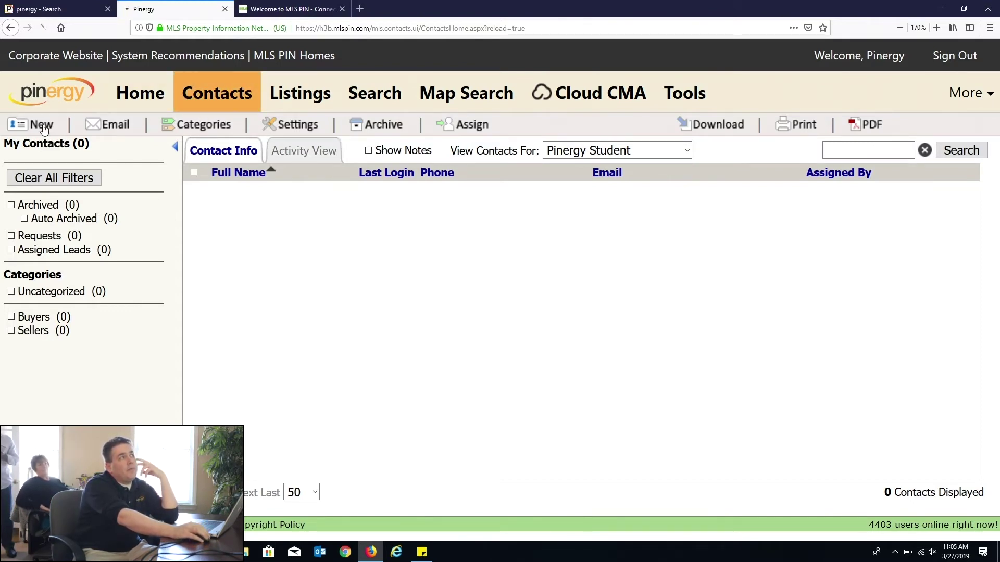
drag(307, 156, 27, 152)
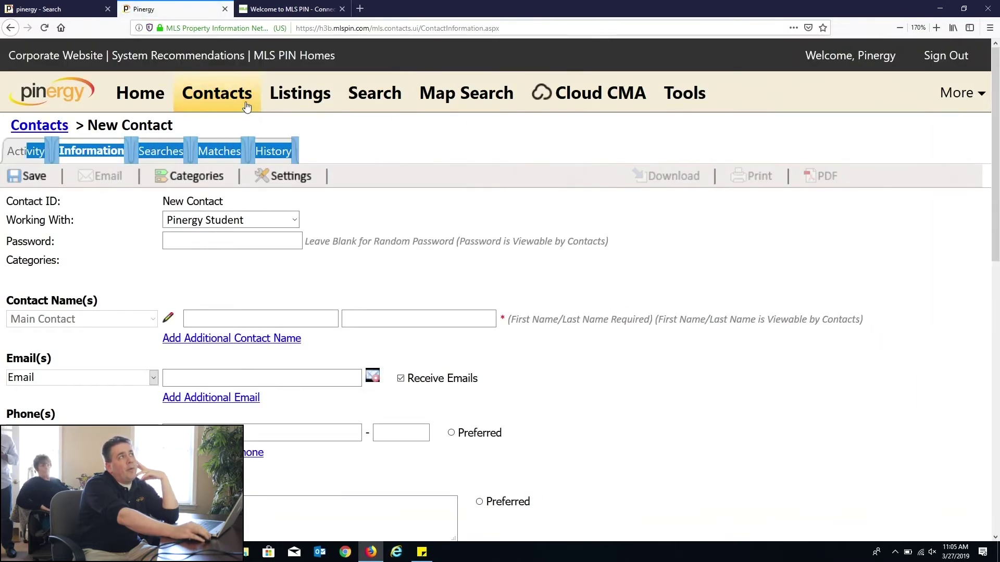
click(253, 109)
click(31, 129)
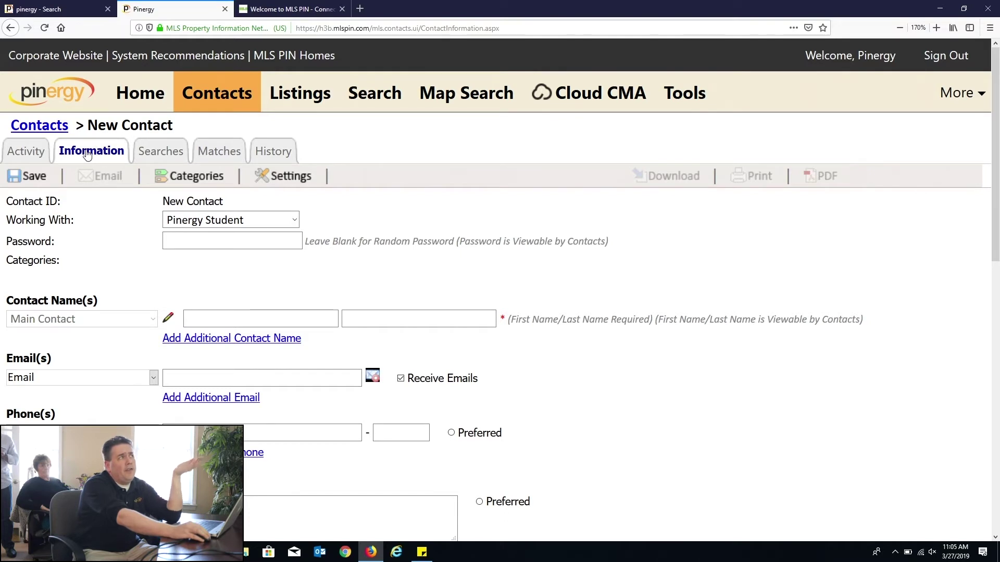
Step: Enter the contact's first name, last name and e-mail address
click(192, 318)
key(Tab)
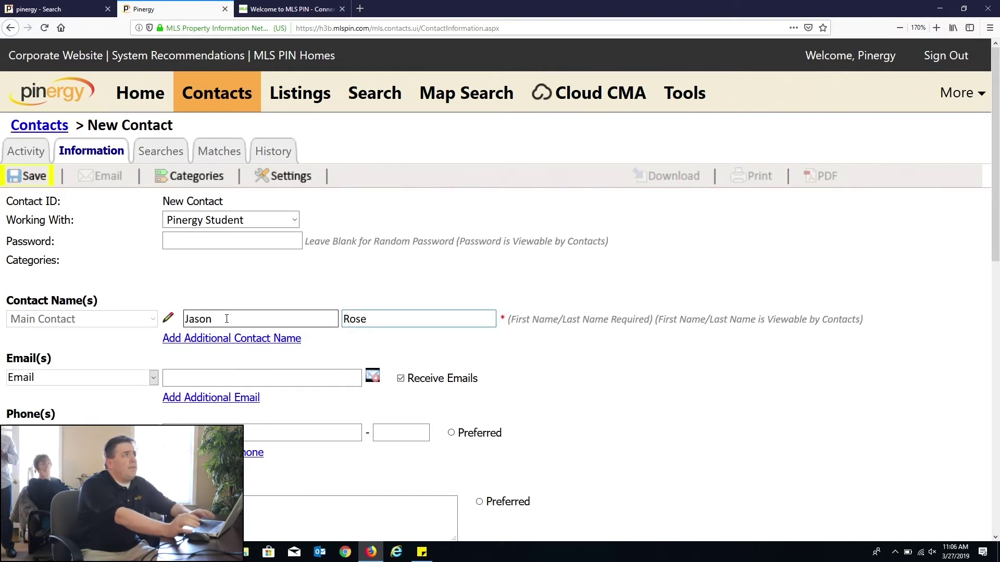
click(244, 376)
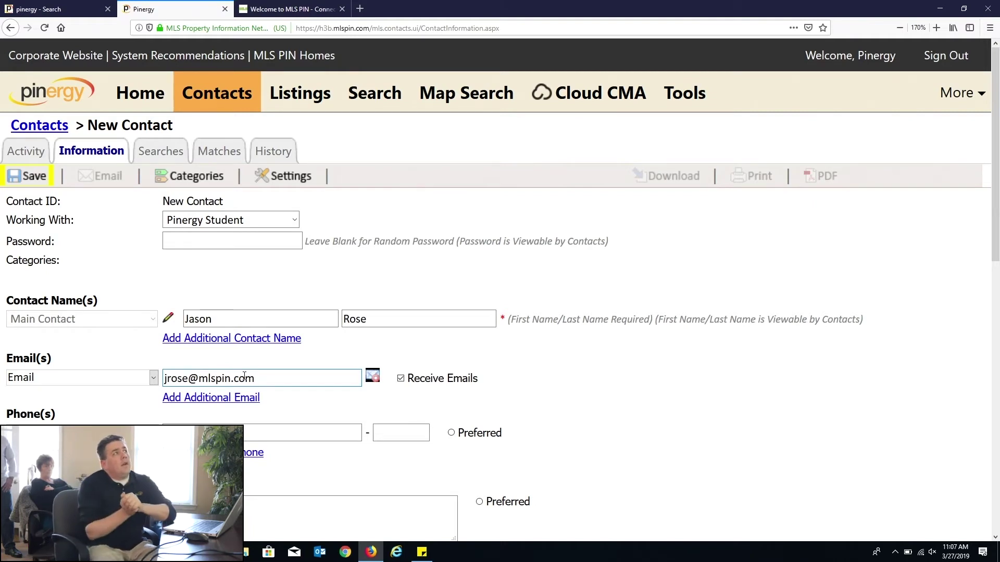
click(323, 319)
click(294, 380)
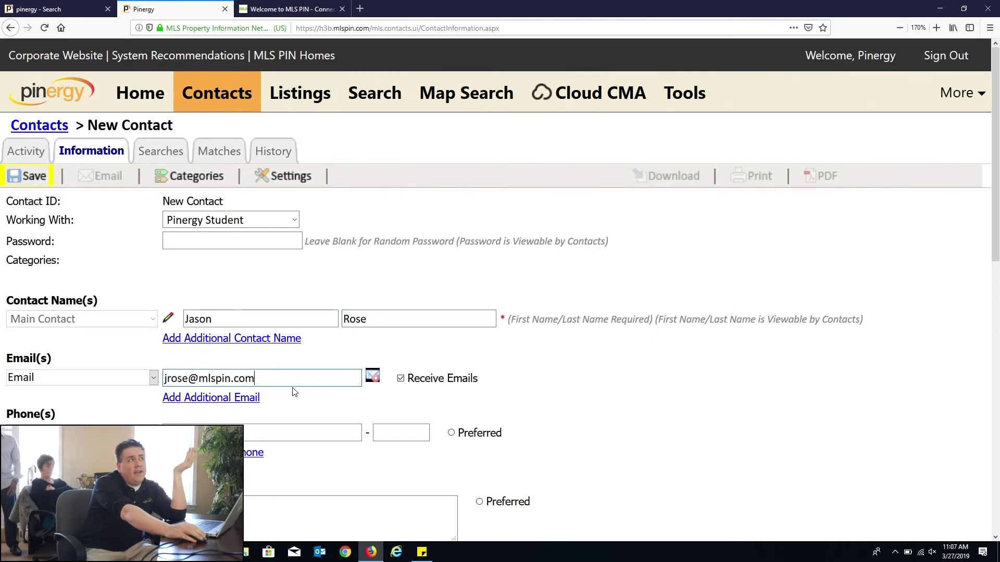
Step: Save the new contact
click(32, 186)
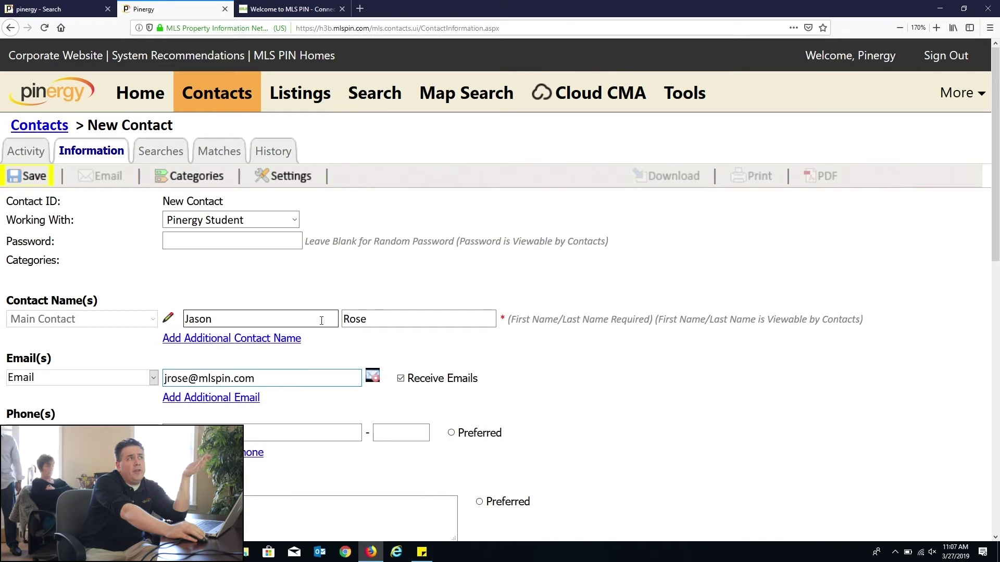
click(26, 183)
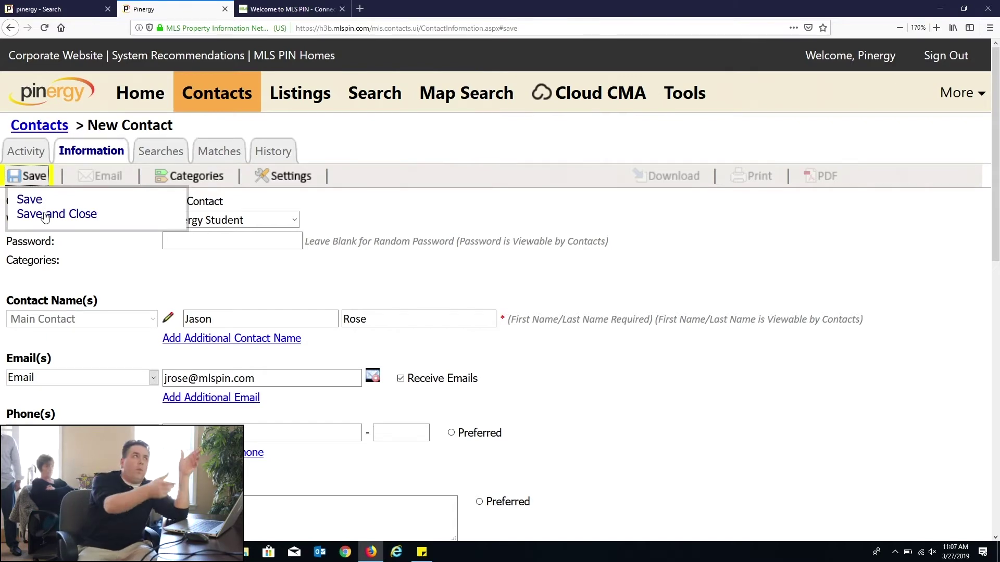
click(39, 203)
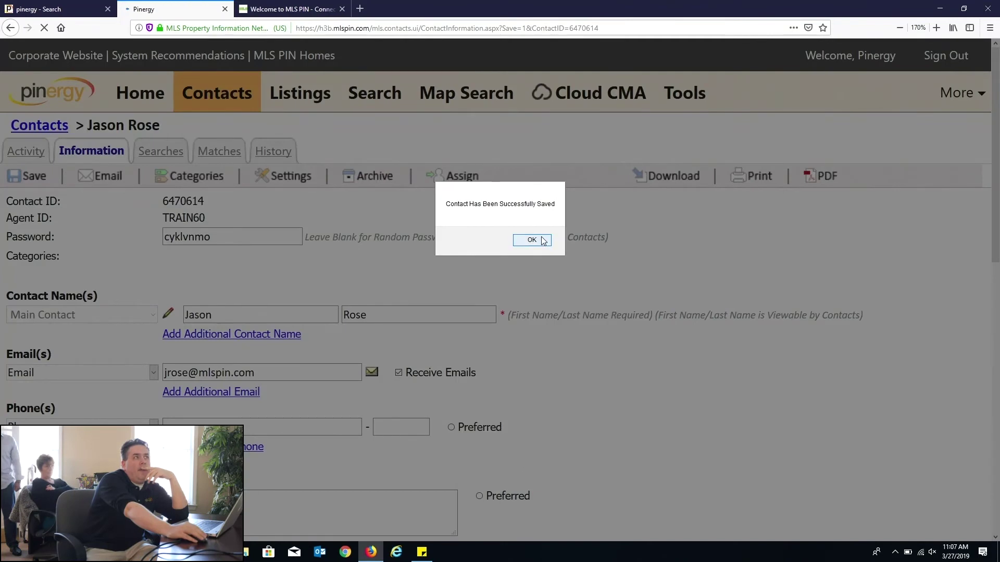
Step: Dismiss the saved confirmation and start a new standard search from the contact's Searches tab
click(532, 240)
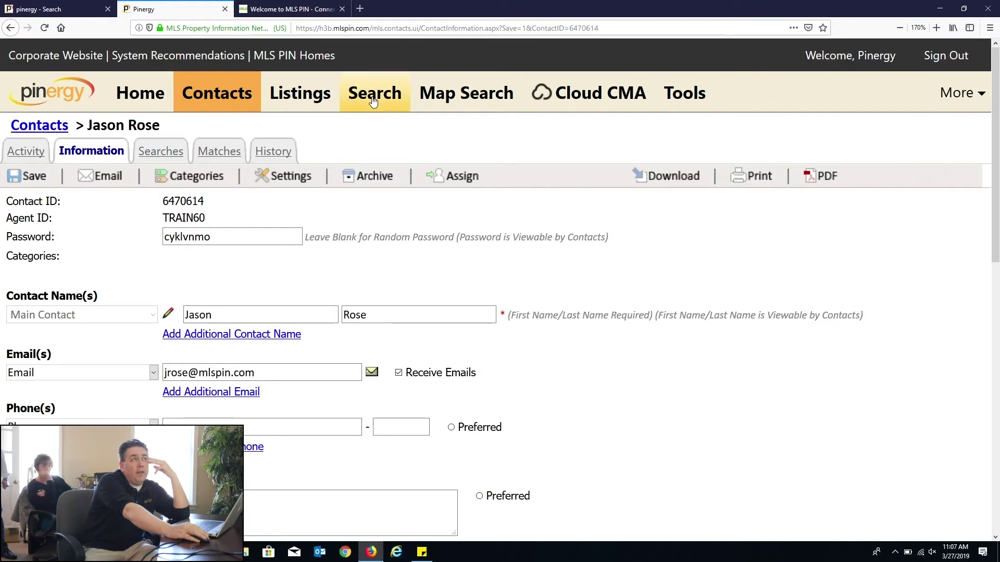
click(162, 152)
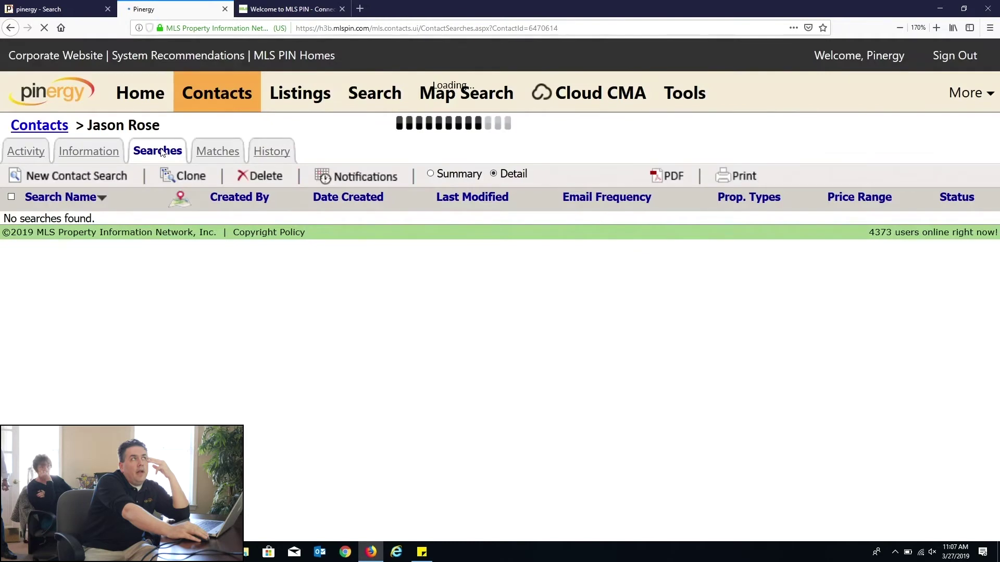
click(89, 179)
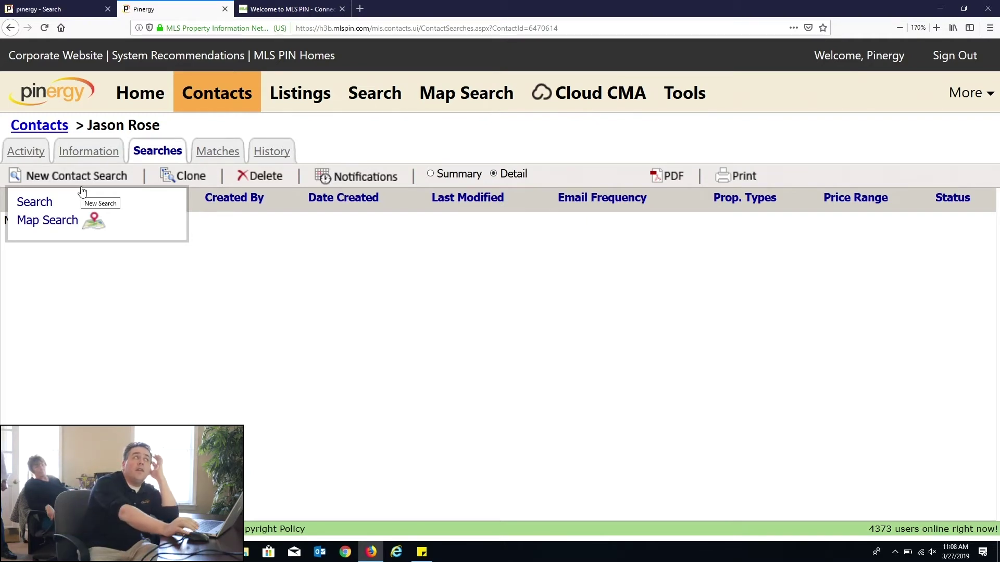
click(34, 203)
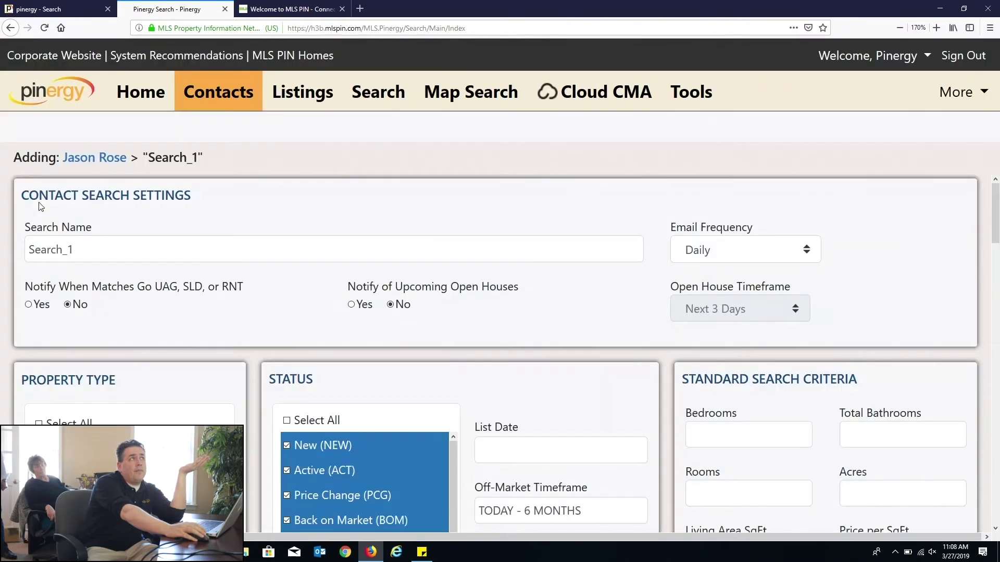
scroll(500, 364, down, 3)
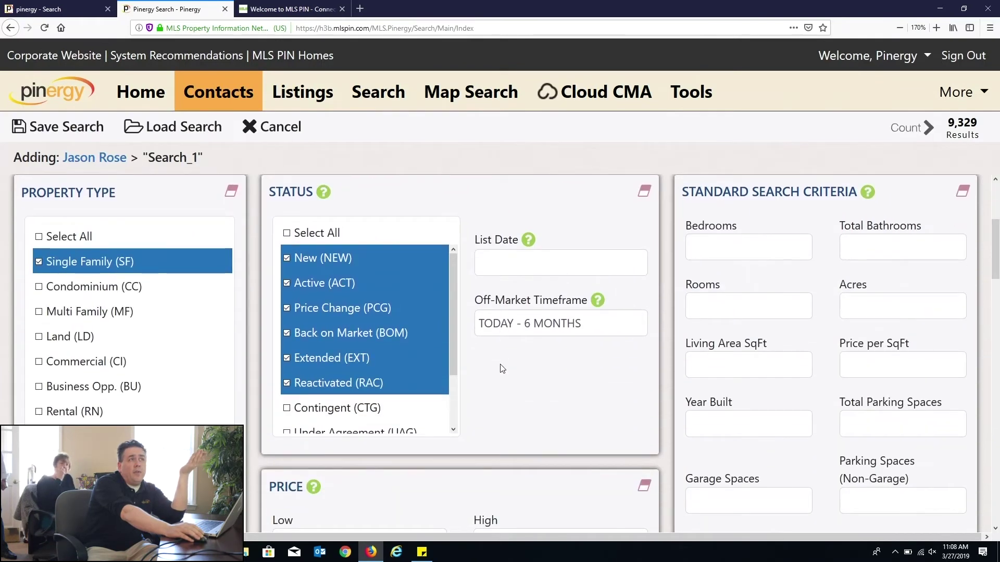
scroll(501, 368, up, 3)
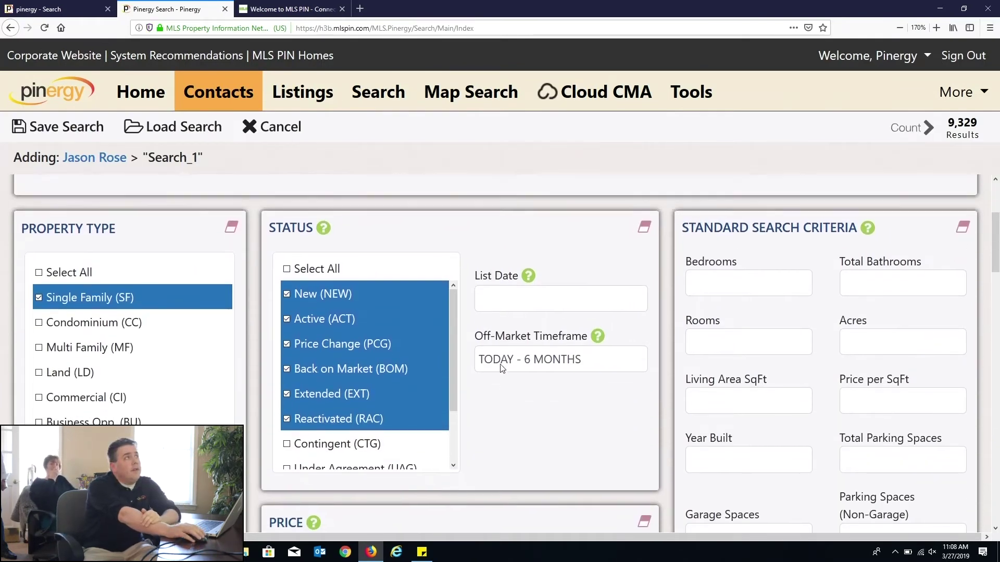
drag(62, 227, 1, 237)
click(88, 247)
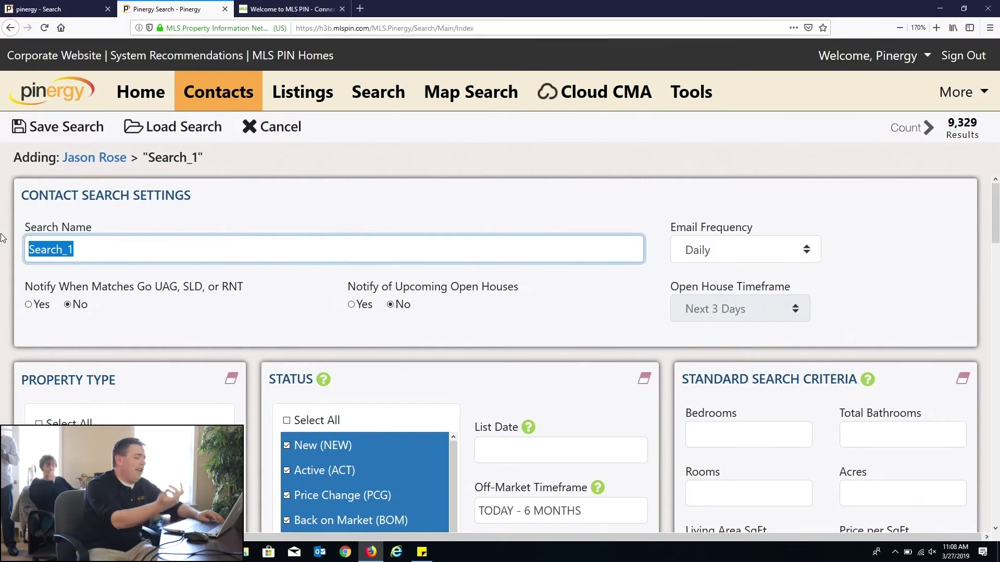
click(550, 340)
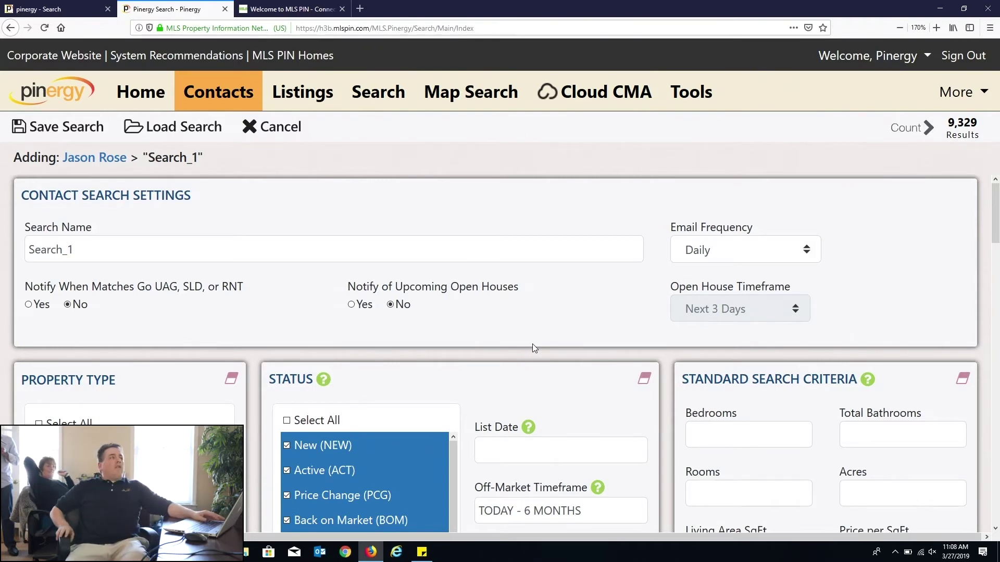
scroll(671, 331, down, 10)
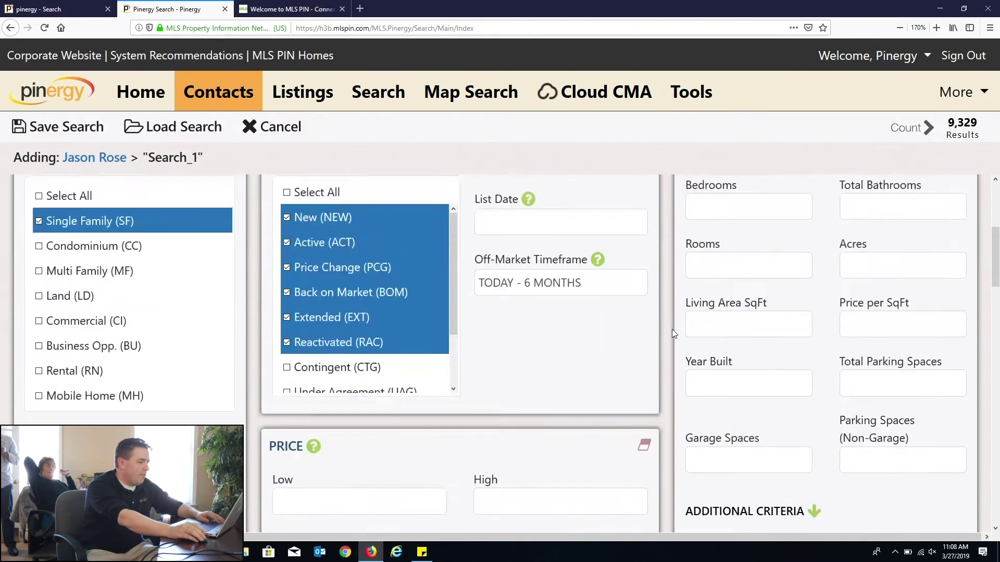
Step: Add Melrose, MA to the search's towns
scroll(671, 331, down, 10)
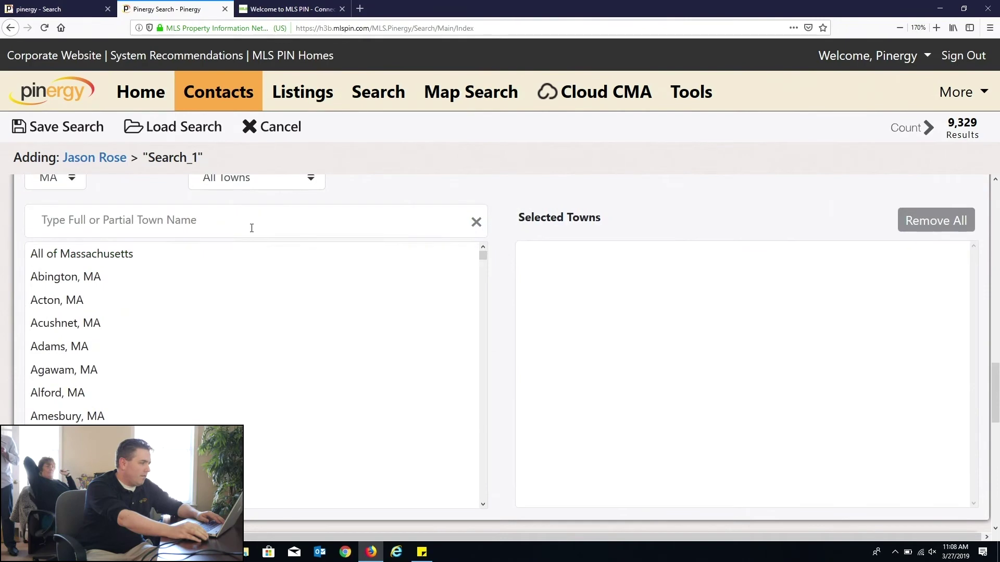
click(251, 228)
text(meltr)
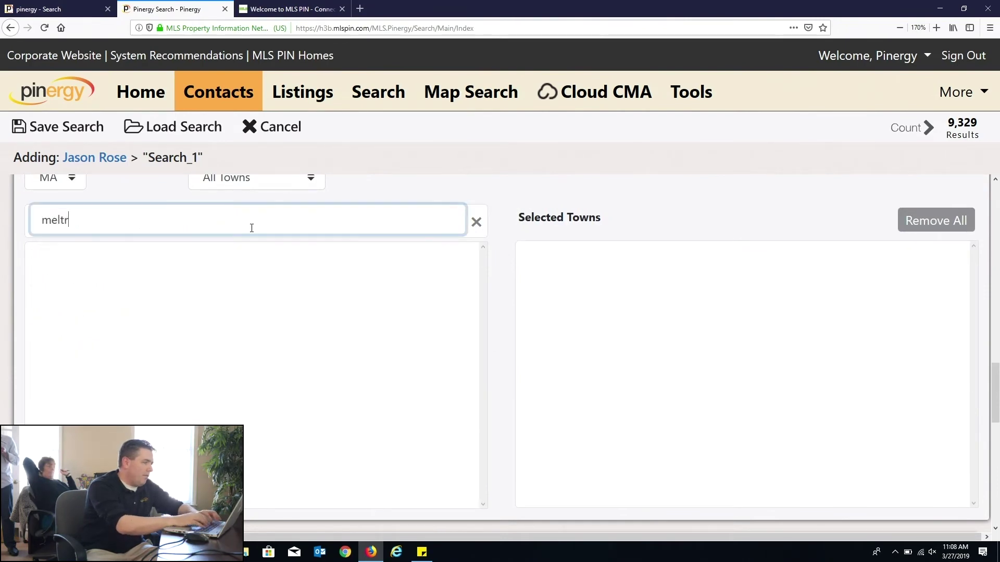
key(BackSpace)
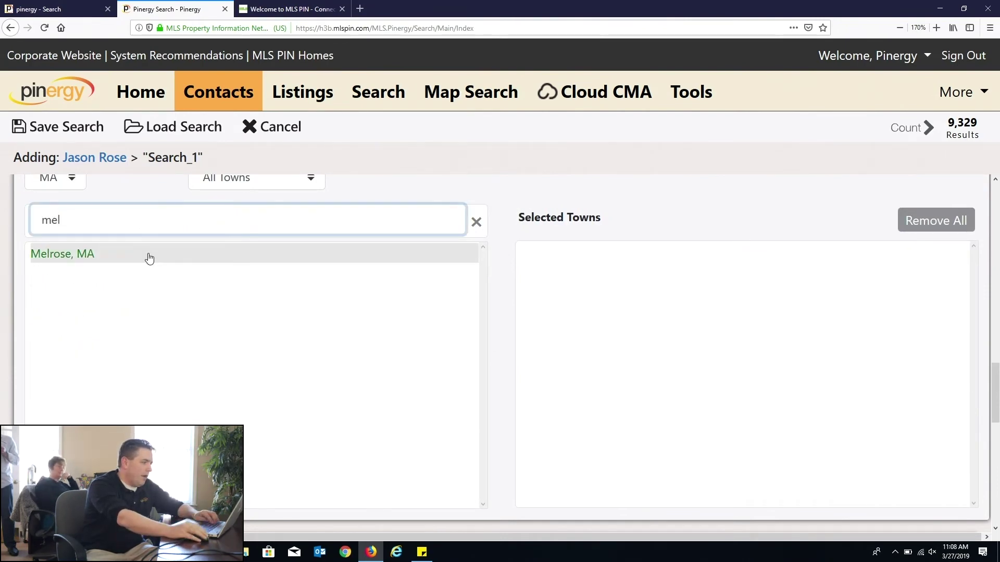
click(147, 255)
Step: Rename the search from Search_1 to 'Melrose Pool'
drag(995, 397, 996, 217)
drag(177, 253, 2, 236)
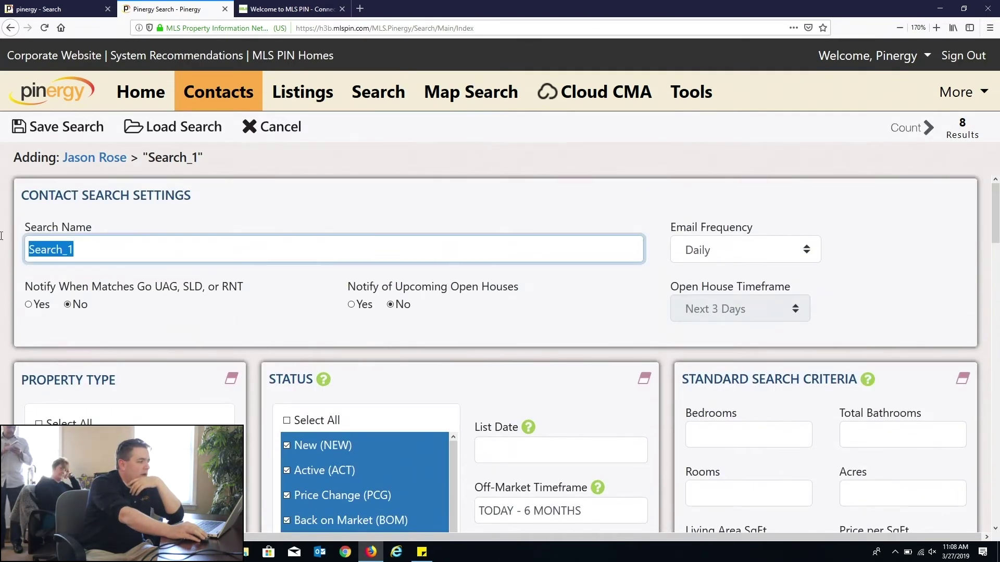
text(Melrose)
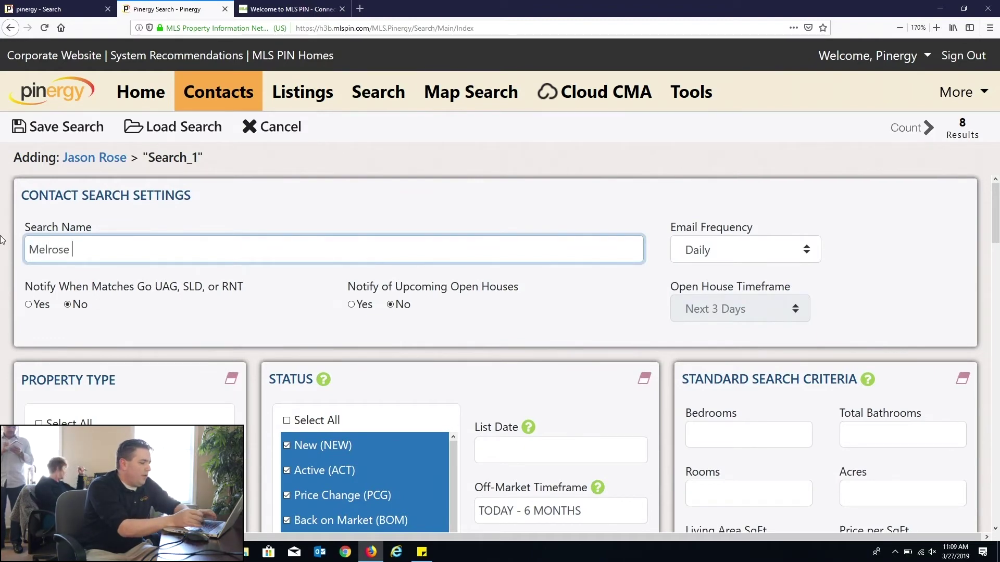
text( w)
key(BackSpace)
text(Pool)
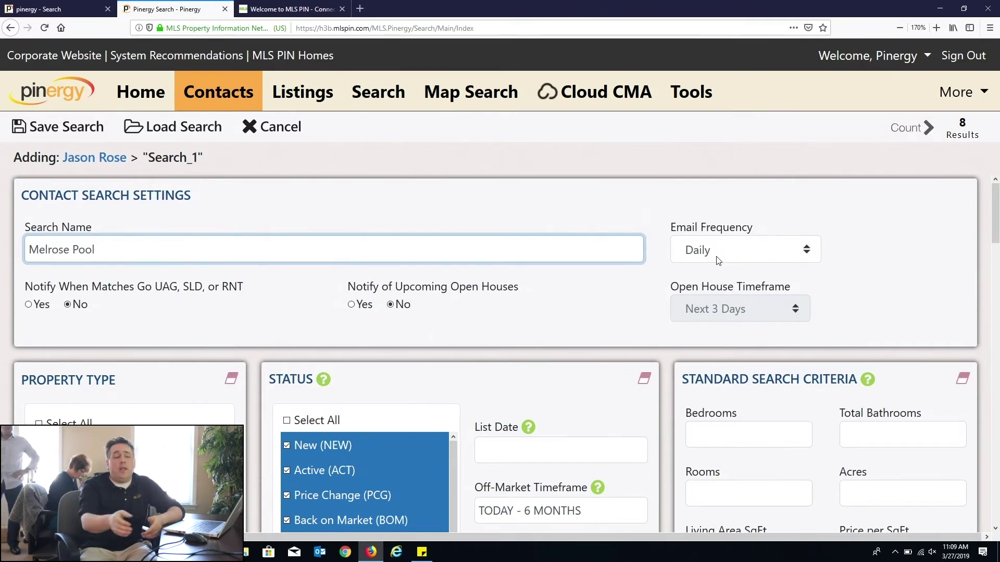
Step: Keep the search's Email Frequency set to Daily
click(761, 249)
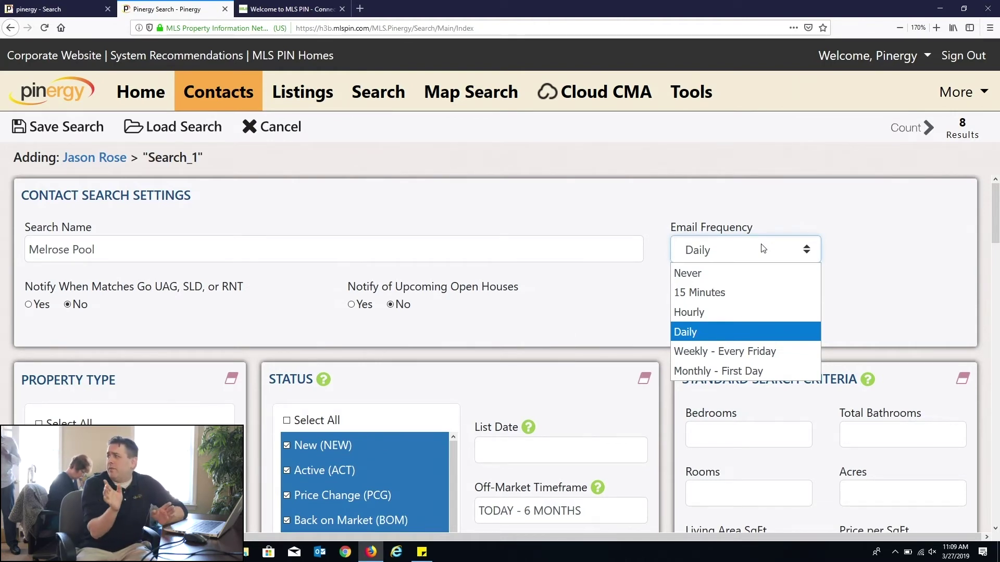
click(680, 332)
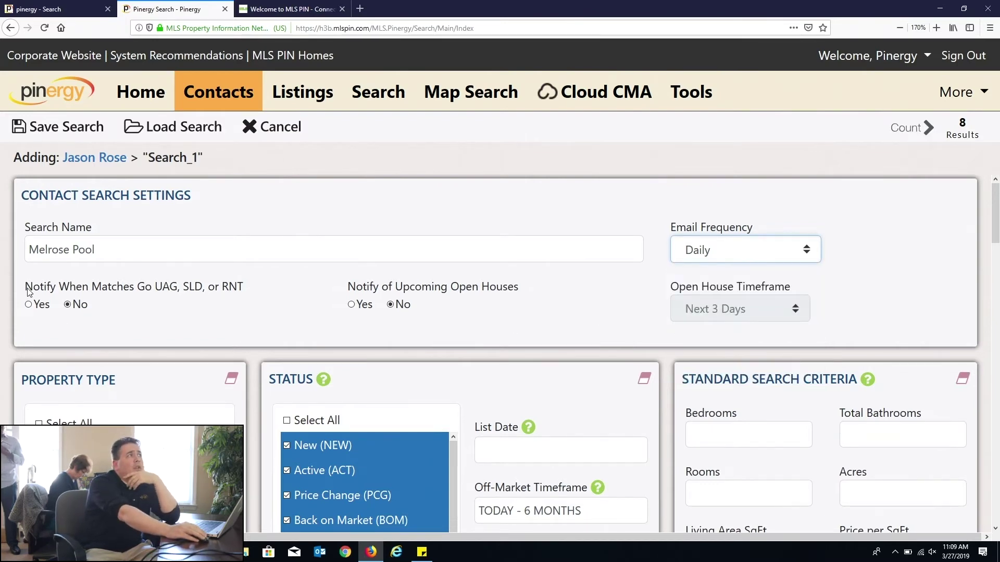
drag(25, 287, 266, 287)
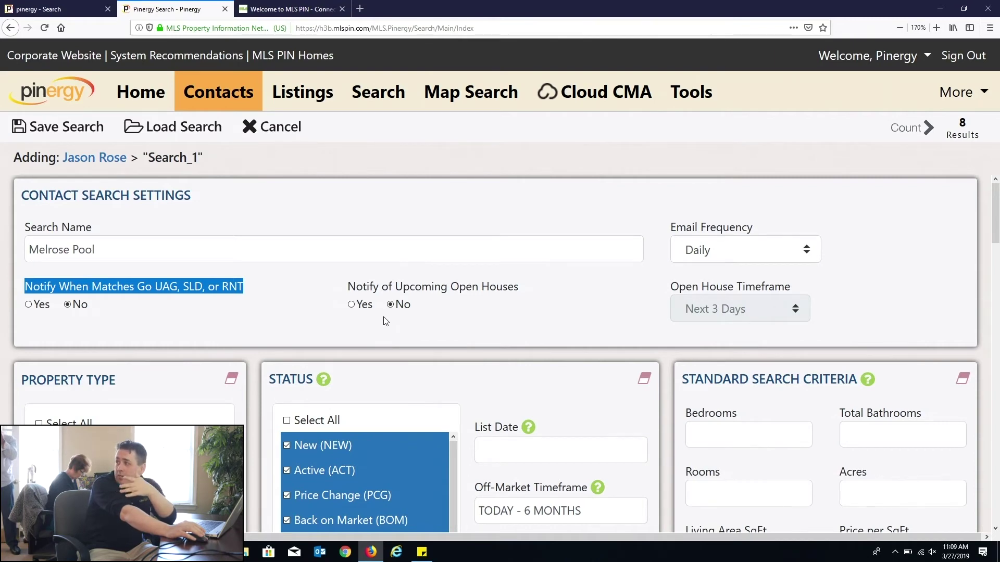
Step: Turn on upcoming open house notifications with a Next 7 Days timeframe
click(364, 306)
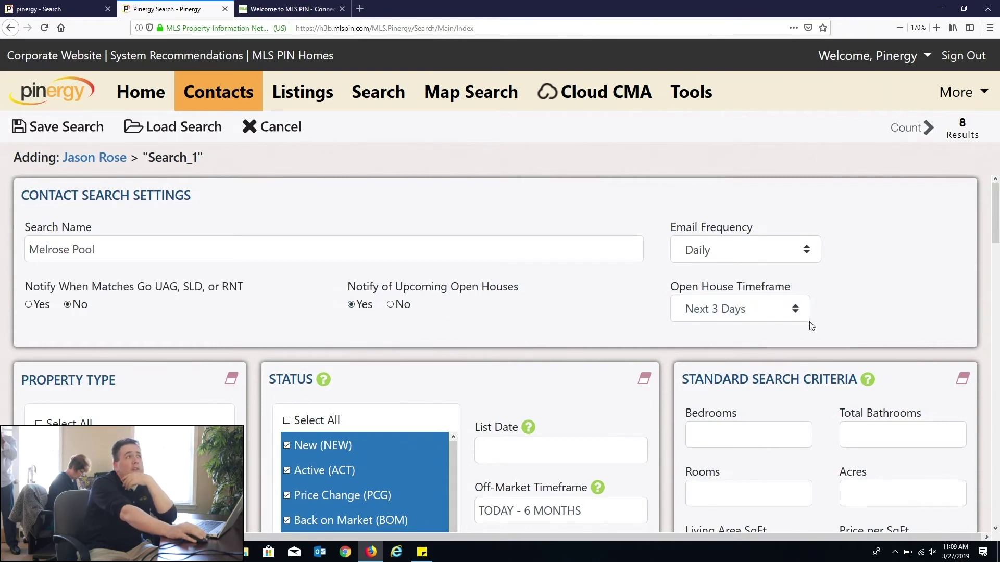
click(749, 314)
click(700, 410)
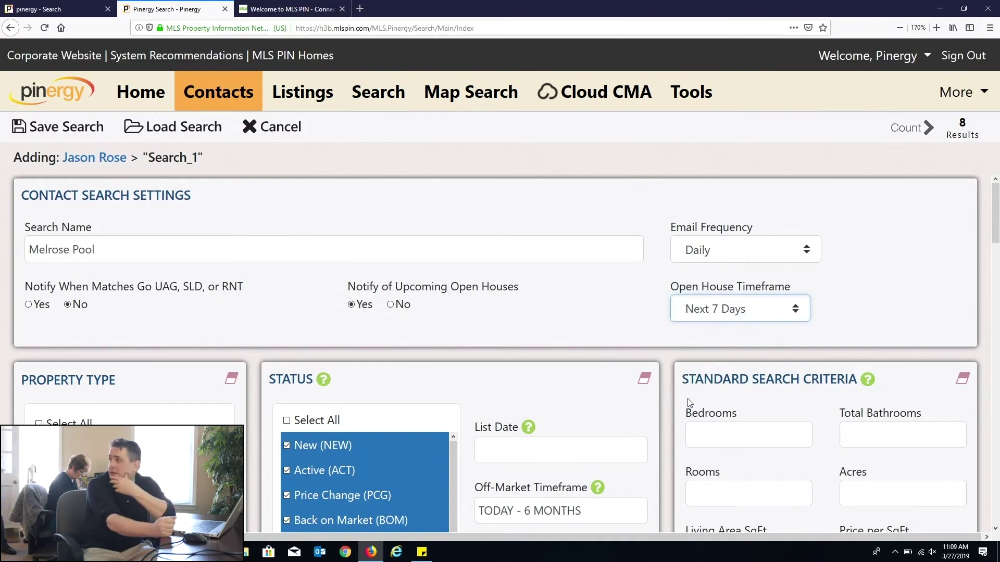
click(547, 330)
click(550, 331)
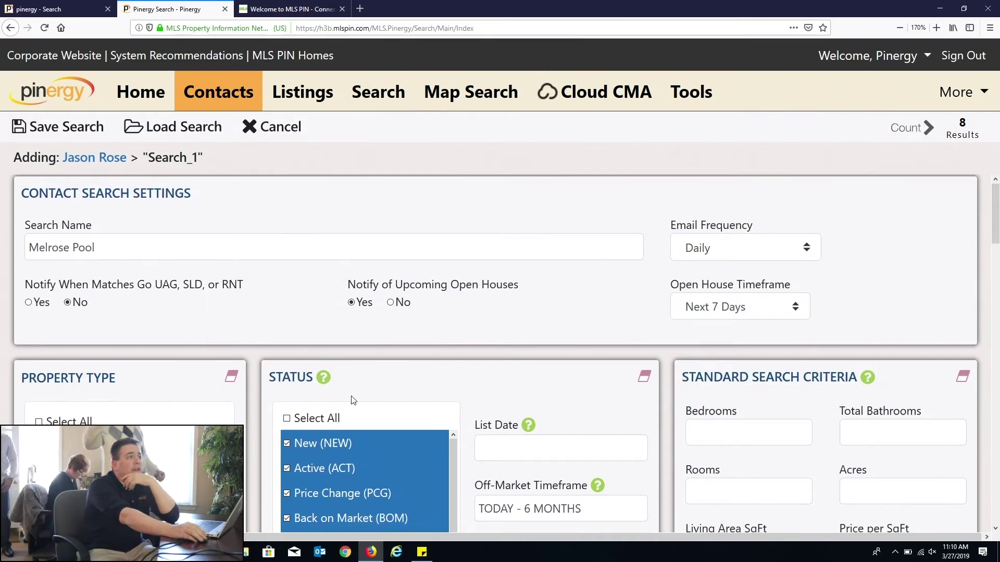
scroll(351, 399, down, 5)
scroll(352, 399, down, 5)
scroll(350, 399, down, 4)
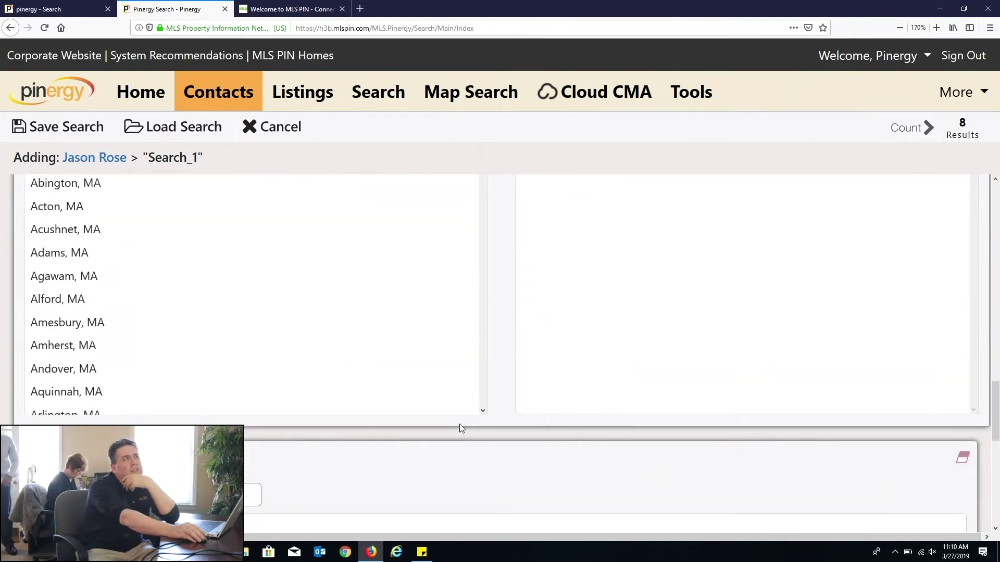
scroll(459, 424, down, 3)
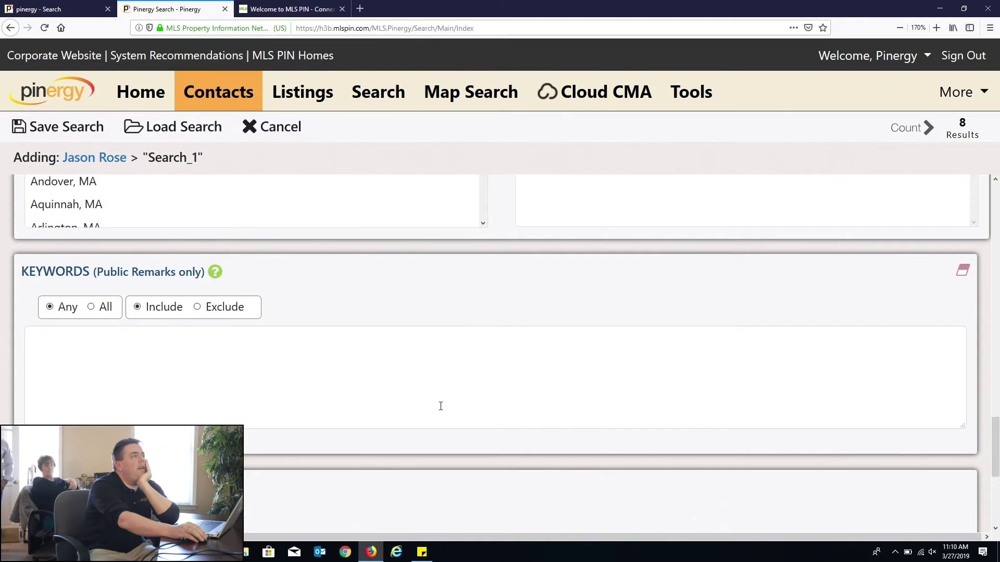
scroll(441, 406, up, 5)
scroll(442, 395, down, 9)
scroll(443, 386, down, 2)
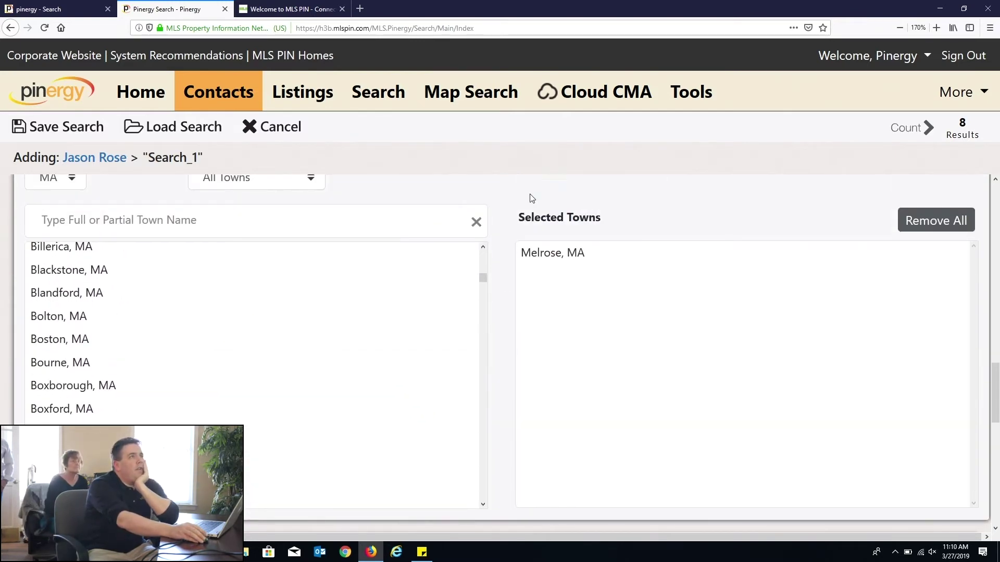
click(898, 133)
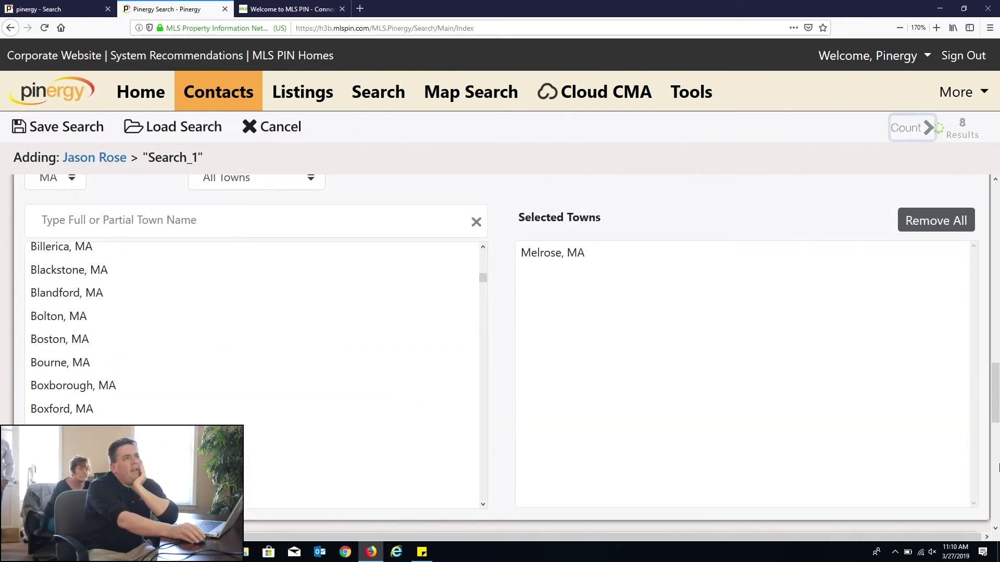
key(ctrl+a)
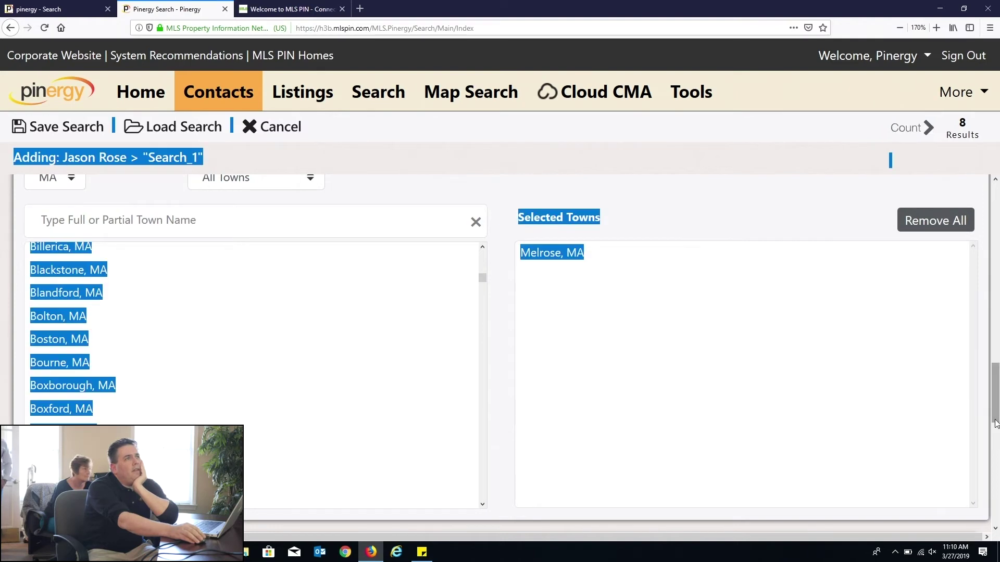
scroll(997, 346, up, 2)
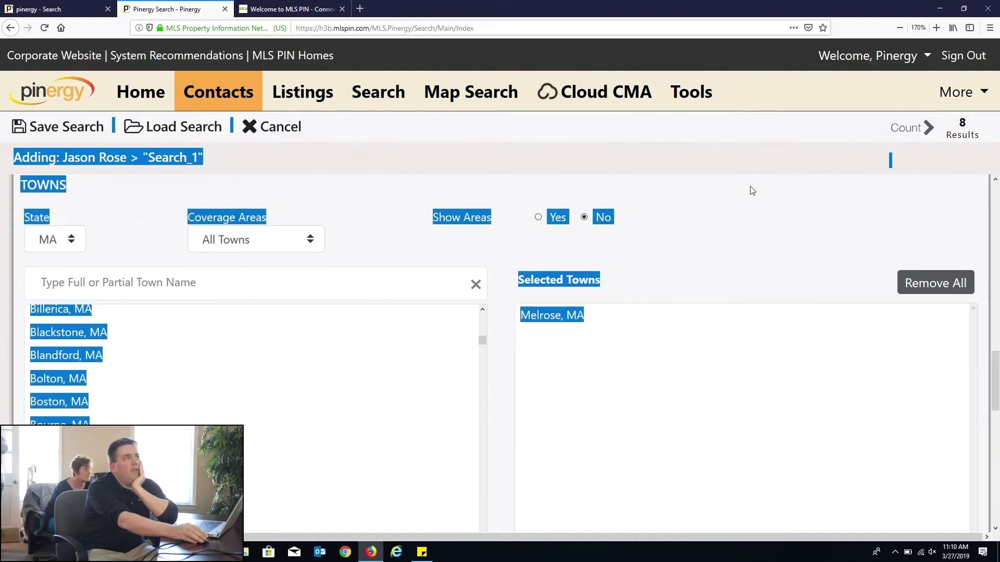
click(705, 346)
scroll(708, 349, down, 10)
scroll(711, 355, up, 9)
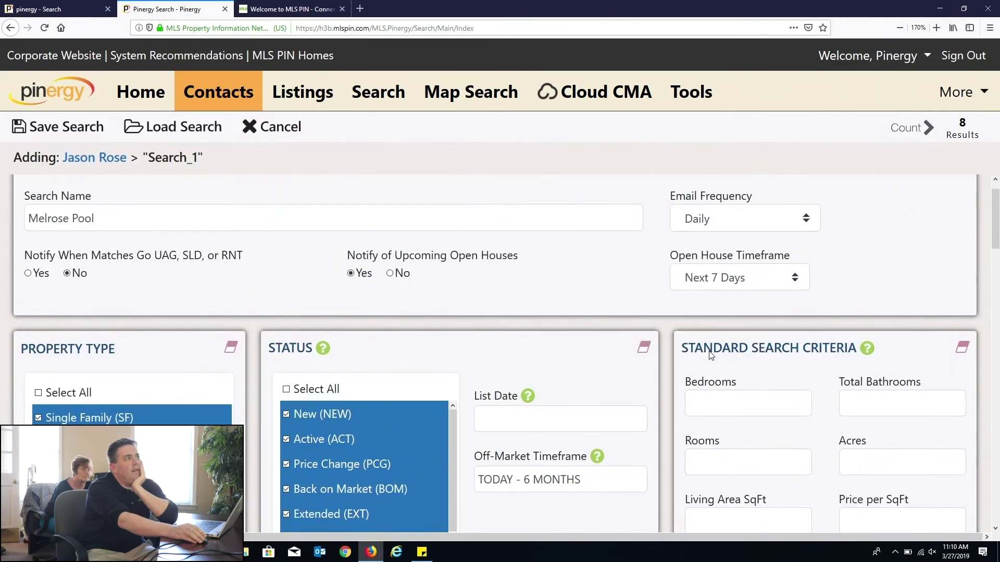
scroll(710, 355, down, 9)
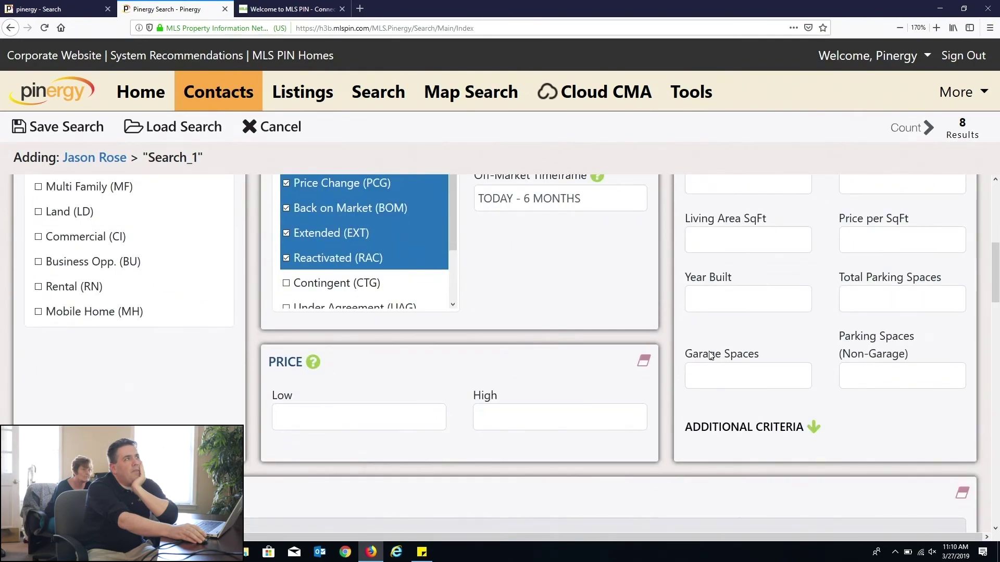
scroll(711, 355, up, 9)
scroll(710, 355, down, 15)
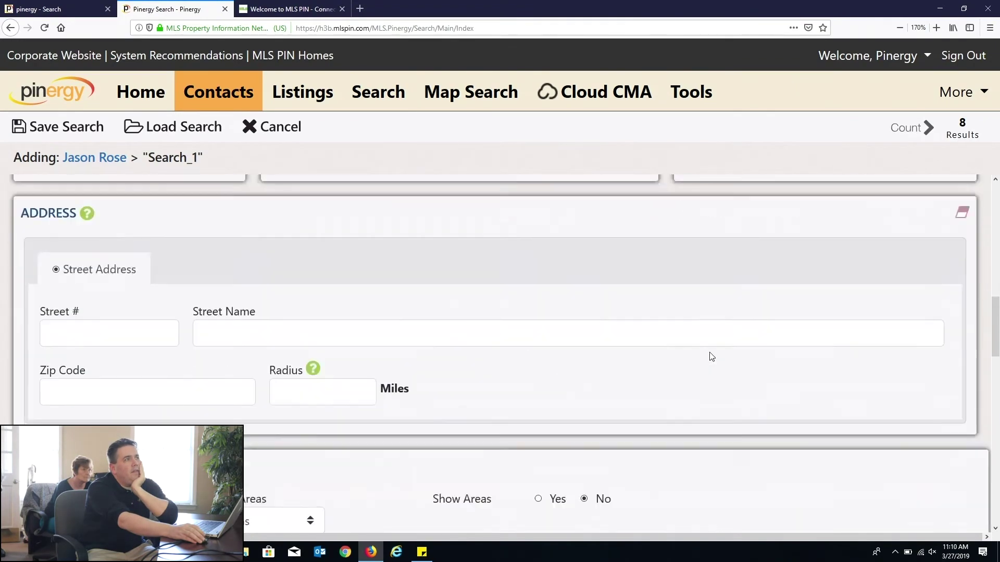
scroll(709, 352, down, 9)
scroll(711, 356, down, 10)
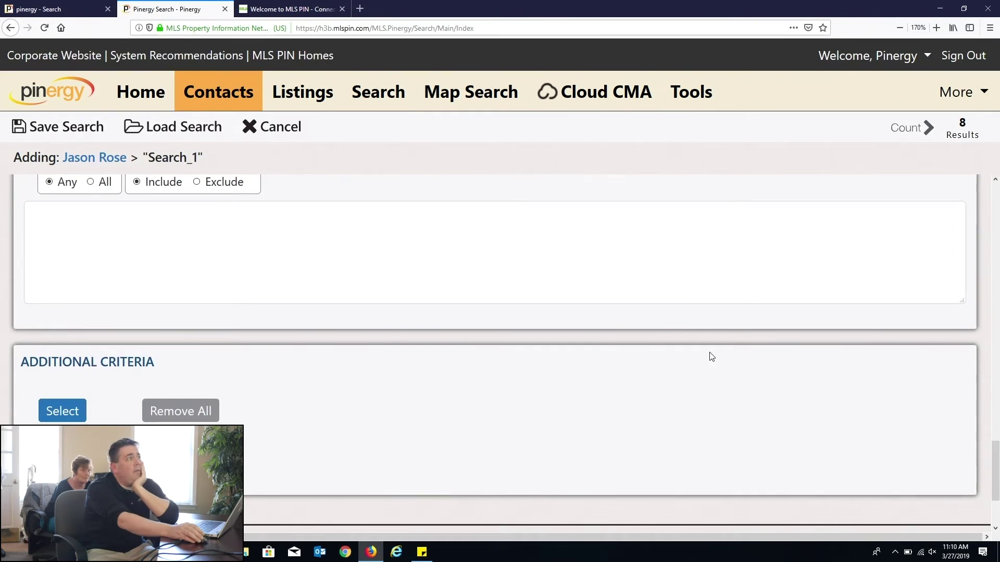
scroll(711, 356, up, 6)
scroll(715, 361, up, 20)
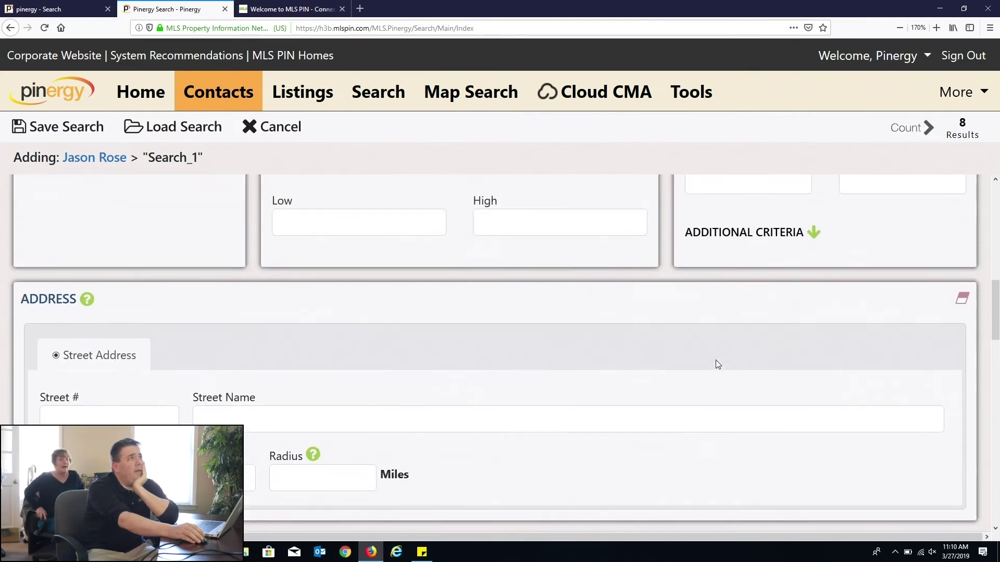
scroll(723, 368, up, 1)
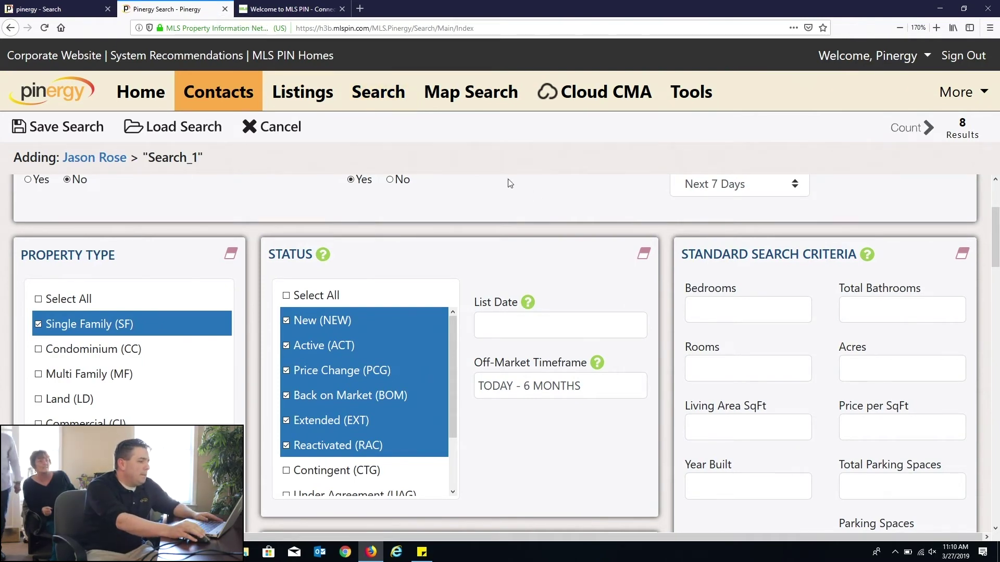
Step: Recount results after toggling open-house alerts No then Yes, and open Search in a new tab
scroll(544, 240, up, 2)
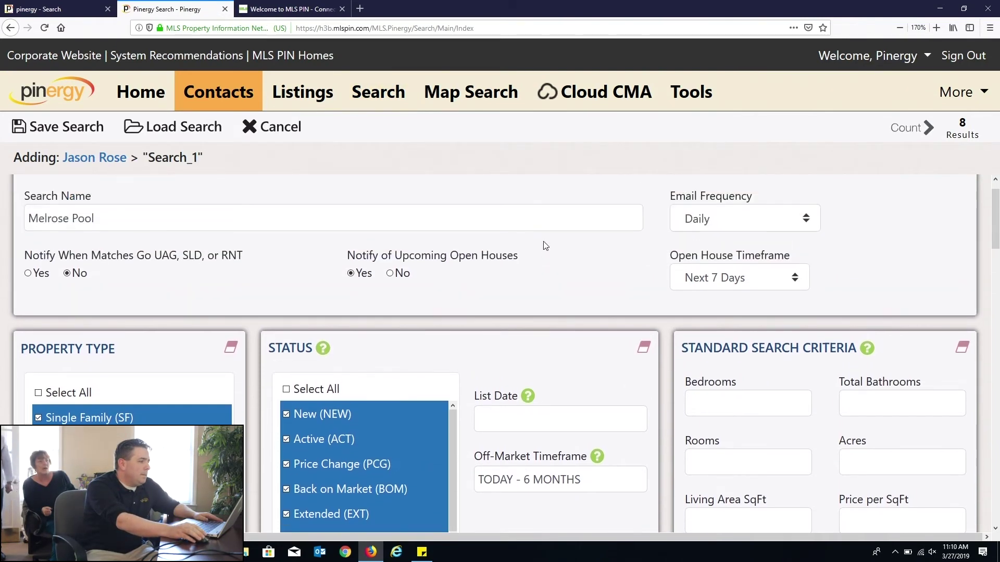
click(390, 273)
click(919, 127)
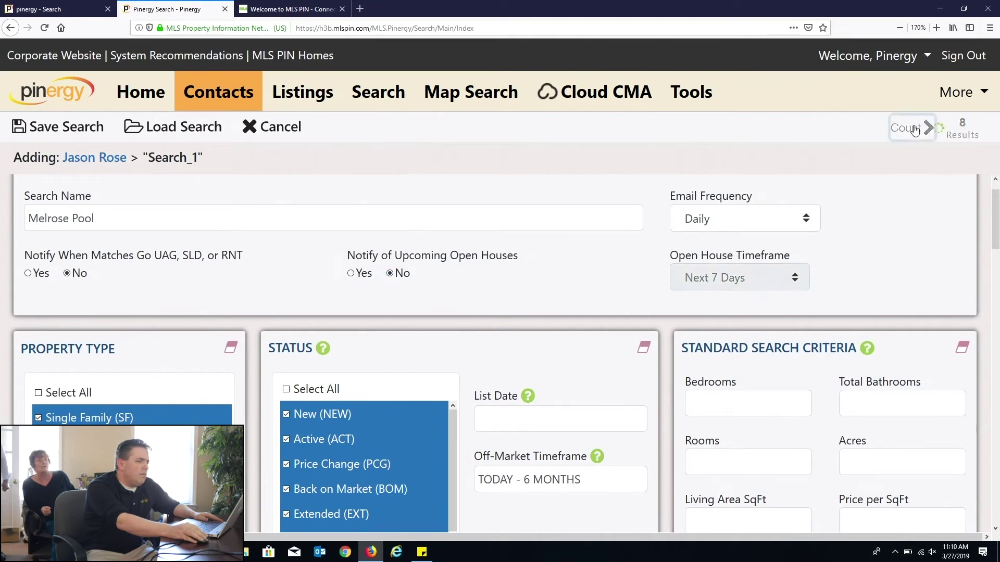
click(351, 273)
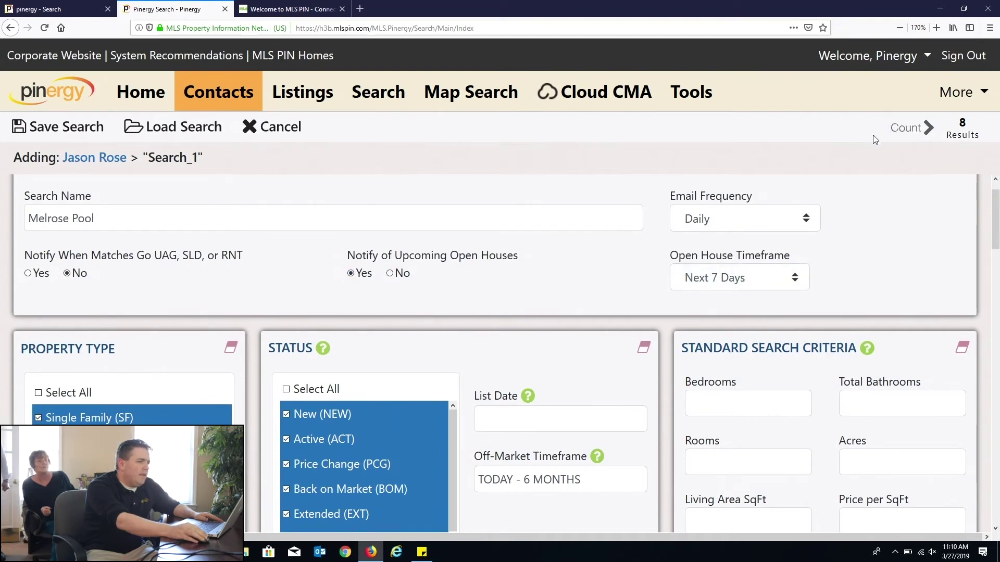
click(909, 127)
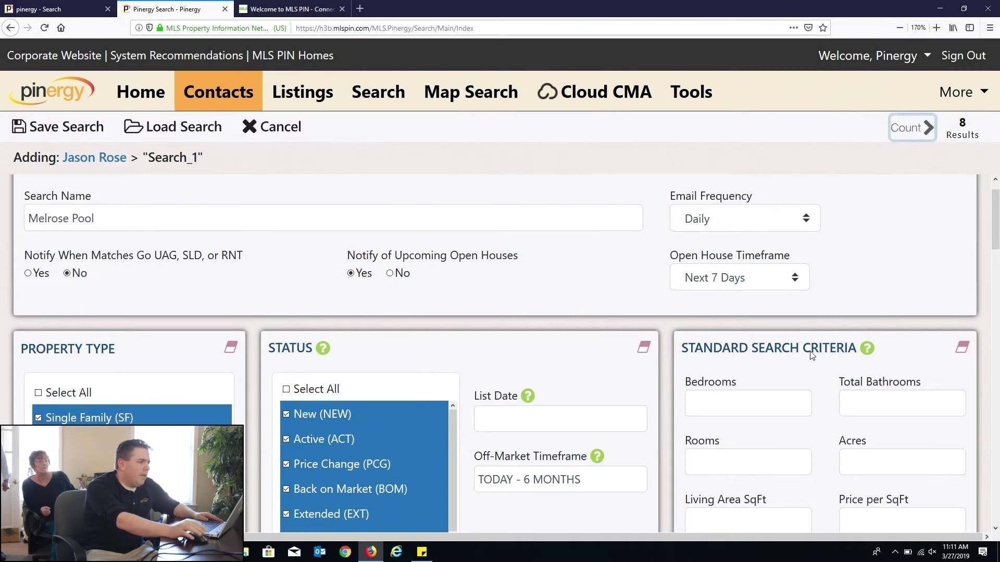
middle_click(371, 106)
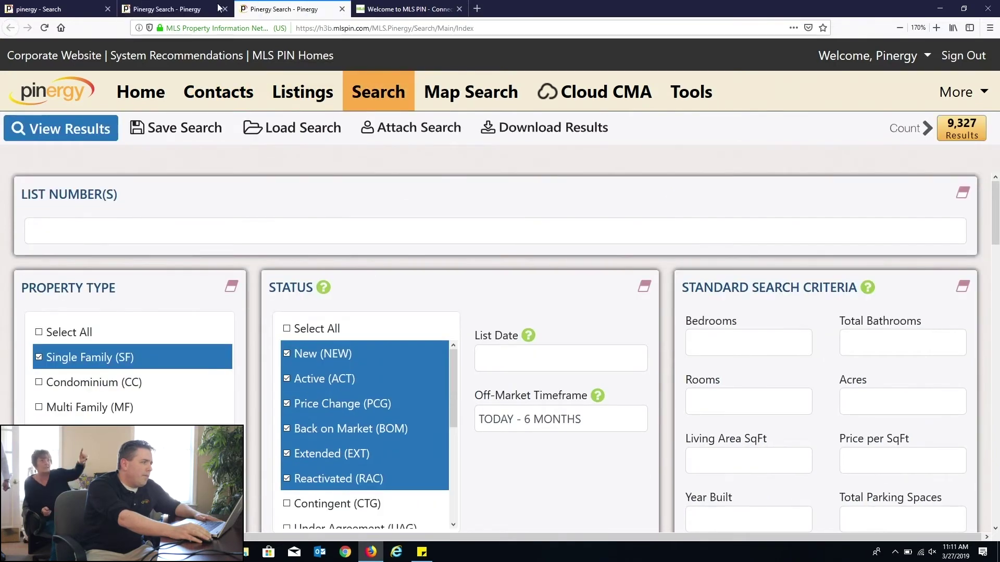
Step: In the new listing search tab, limit towns to Melrose, MA and recount the results
click(166, 9)
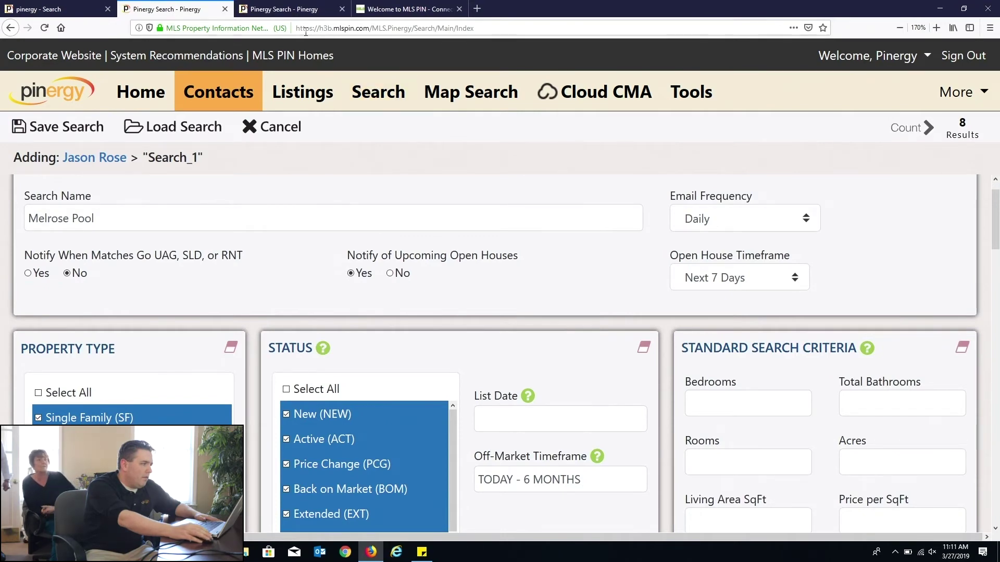
click(287, 9)
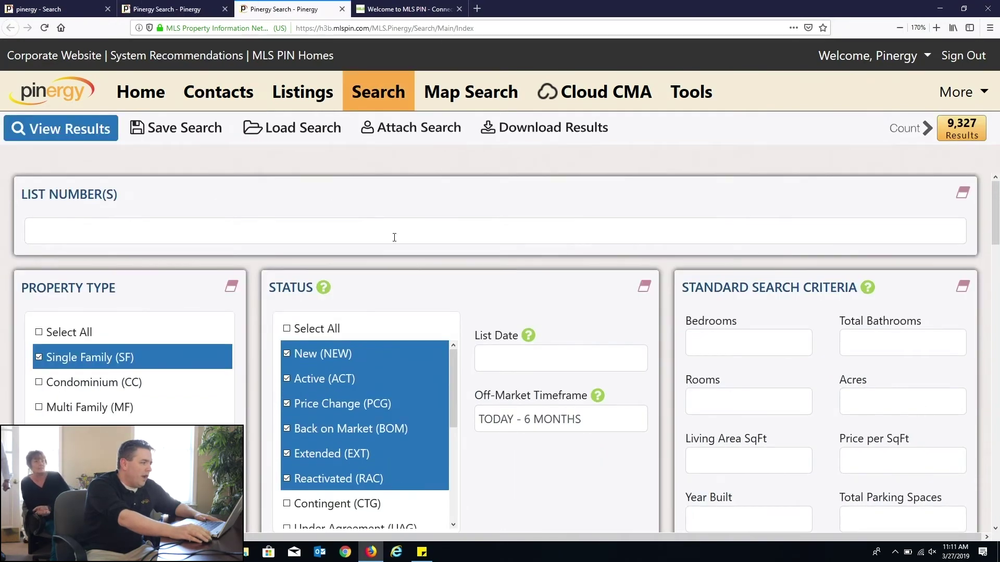
scroll(394, 238, down, 10)
click(335, 223)
text(melrose)
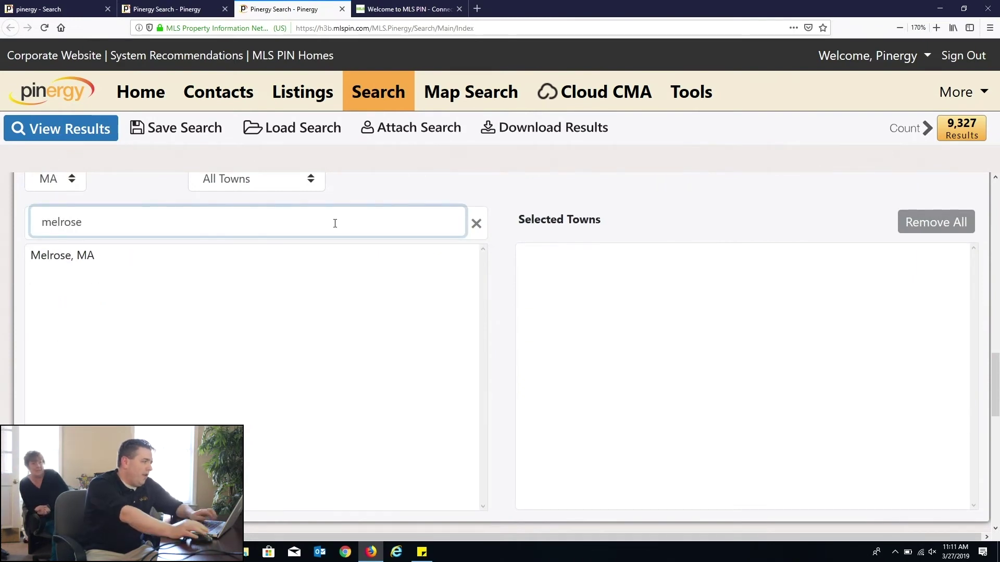
click(324, 256)
click(914, 130)
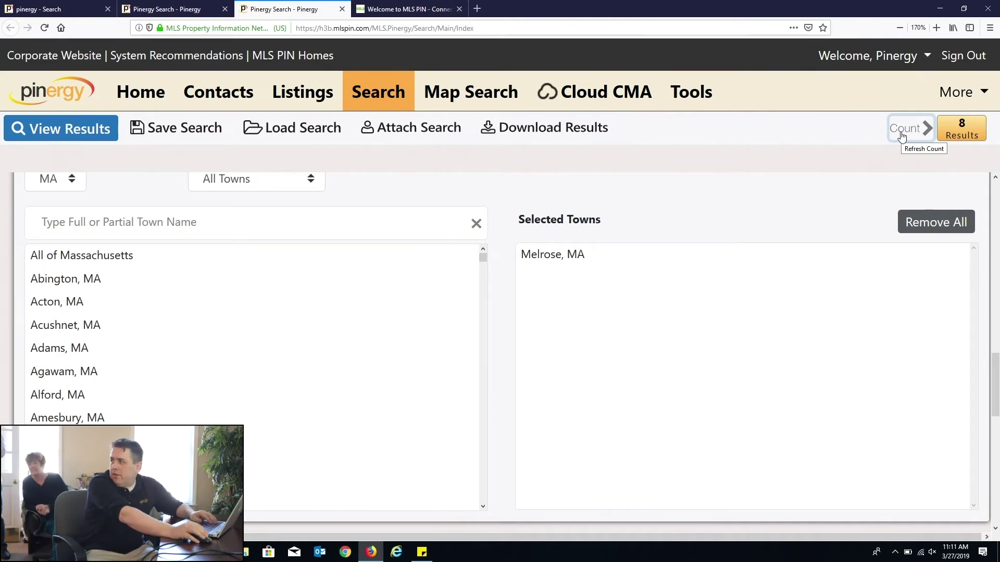
key(ctrl+Page_Up)
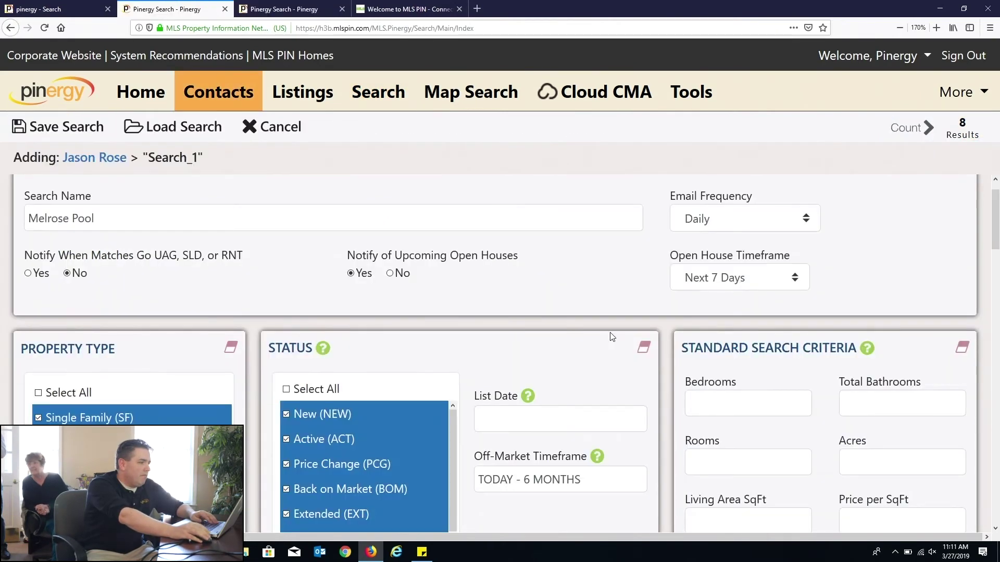
Step: Scroll to the bottom of the Melrose Pool search form and open the Additional Criteria list
scroll(612, 337, up, 1)
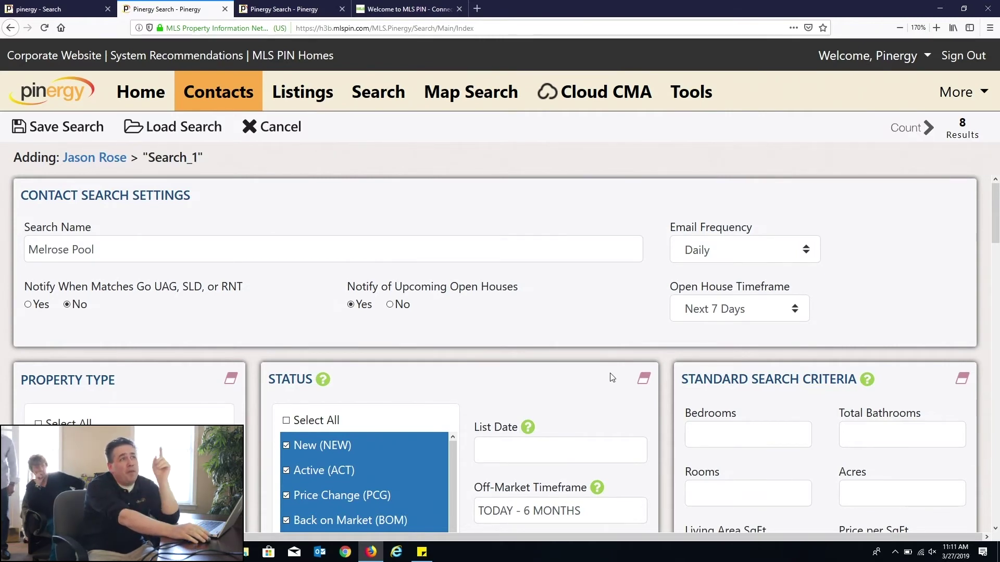
scroll(611, 377, down, 5)
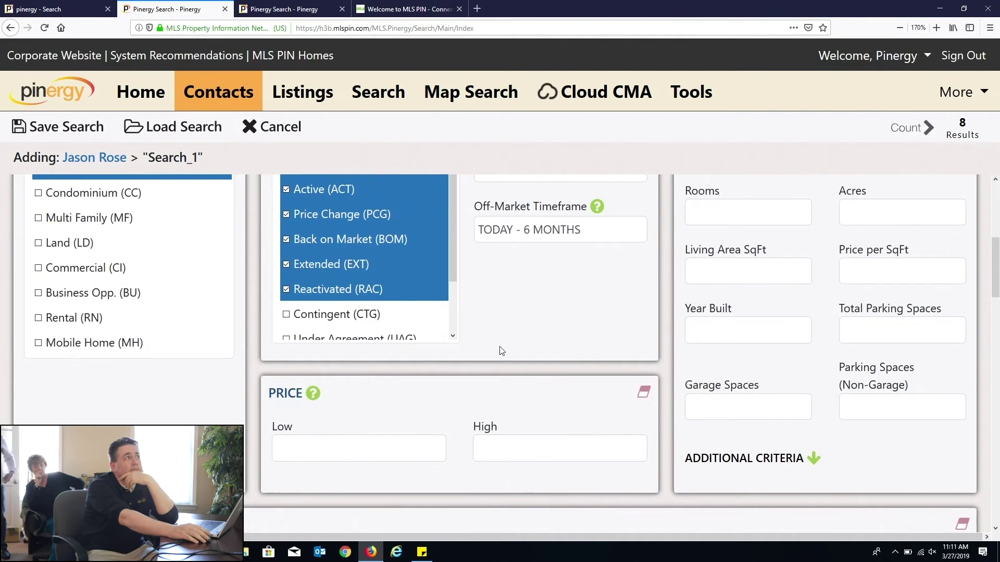
scroll(506, 363, down, 10)
scroll(83, 338, down, 5)
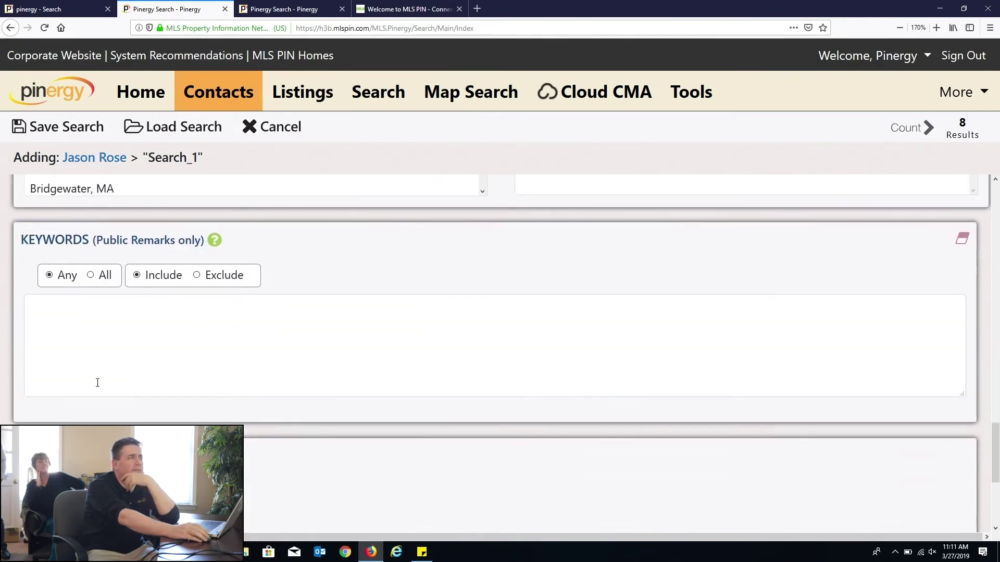
drag(28, 242, 192, 250)
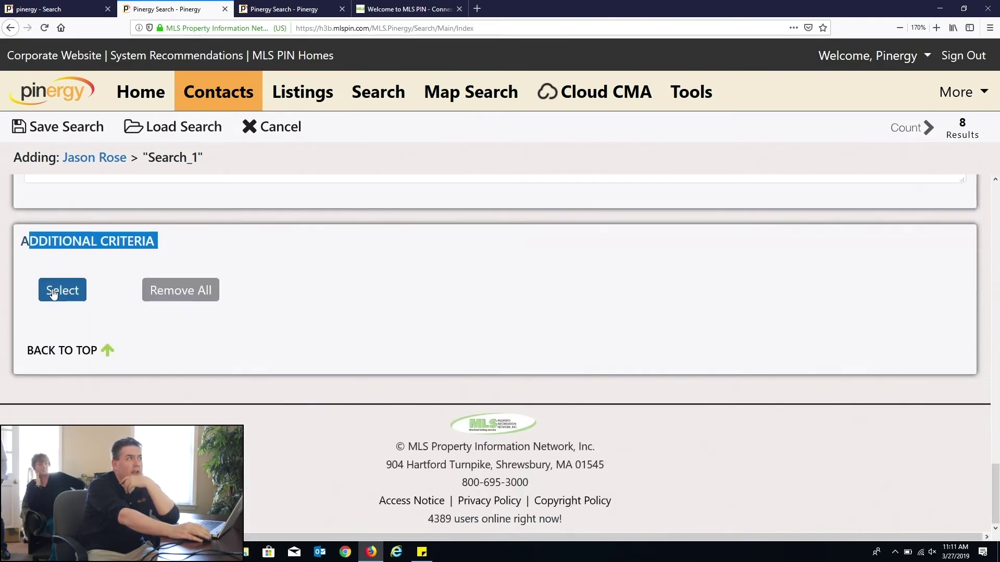
click(58, 290)
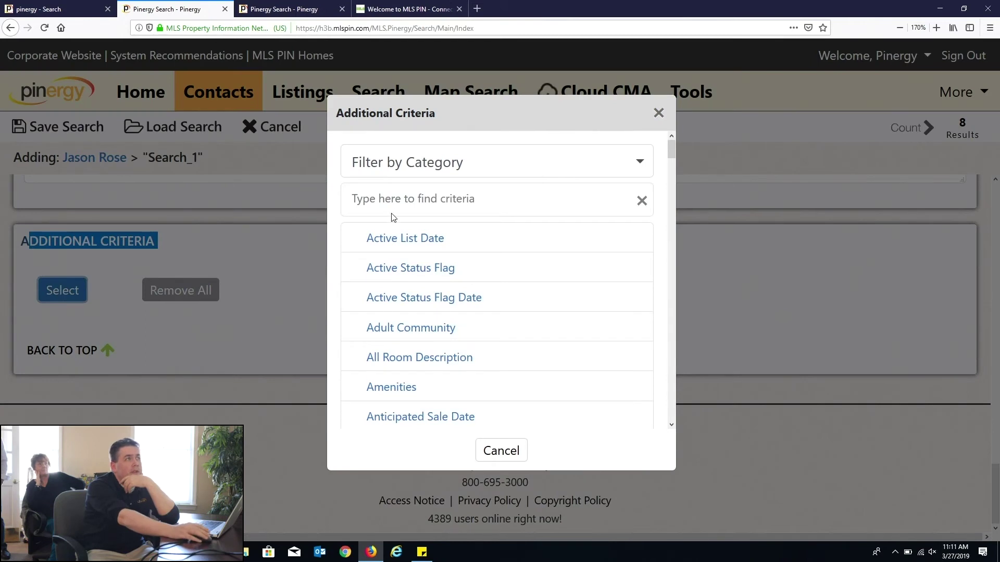
Step: Filter the additional criteria list by typing 'ext'
click(388, 209)
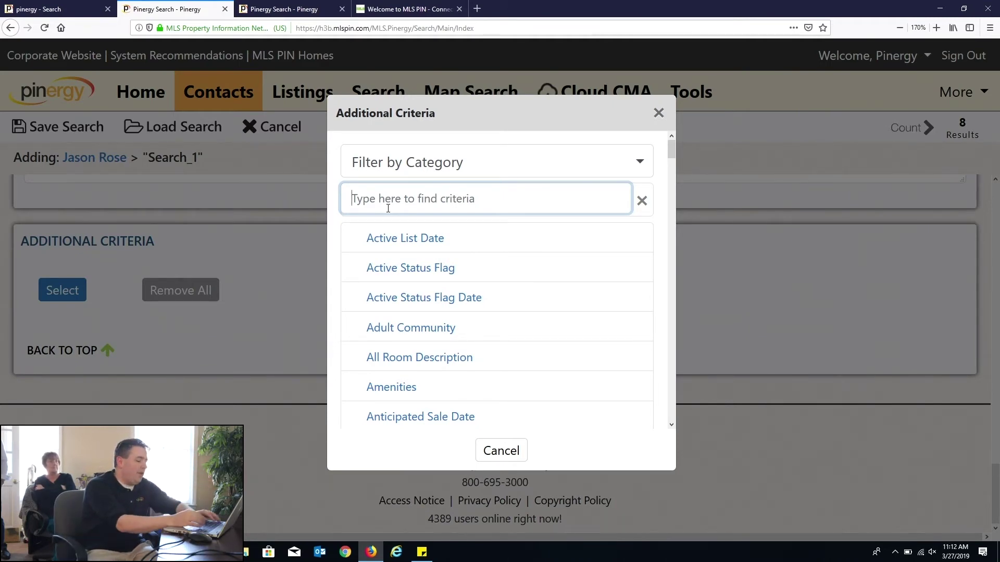
text(ext)
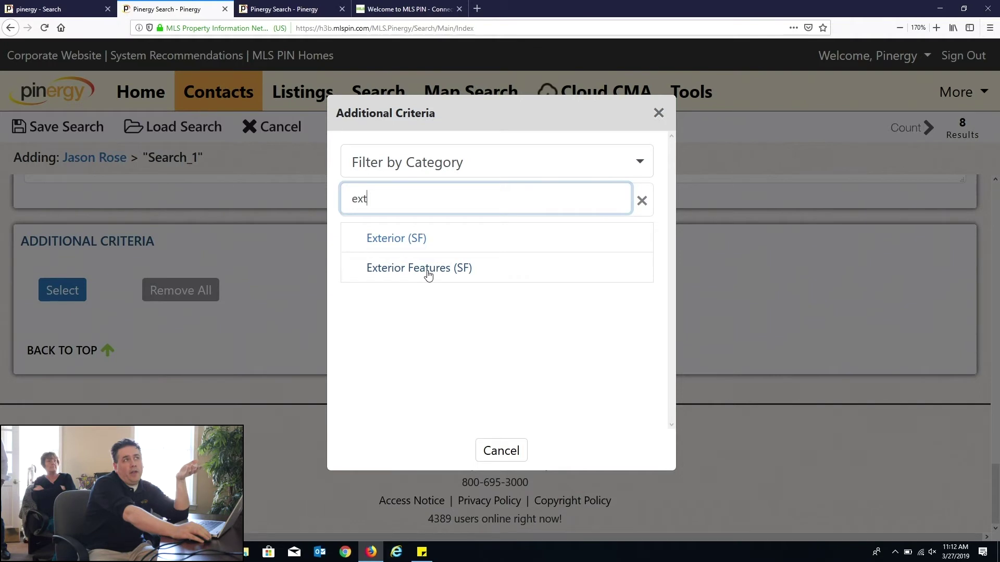
Step: In Exterior Features (SF), tick Pool - Above Ground, Above Ground Heated, Inground and Inground Heated
click(428, 269)
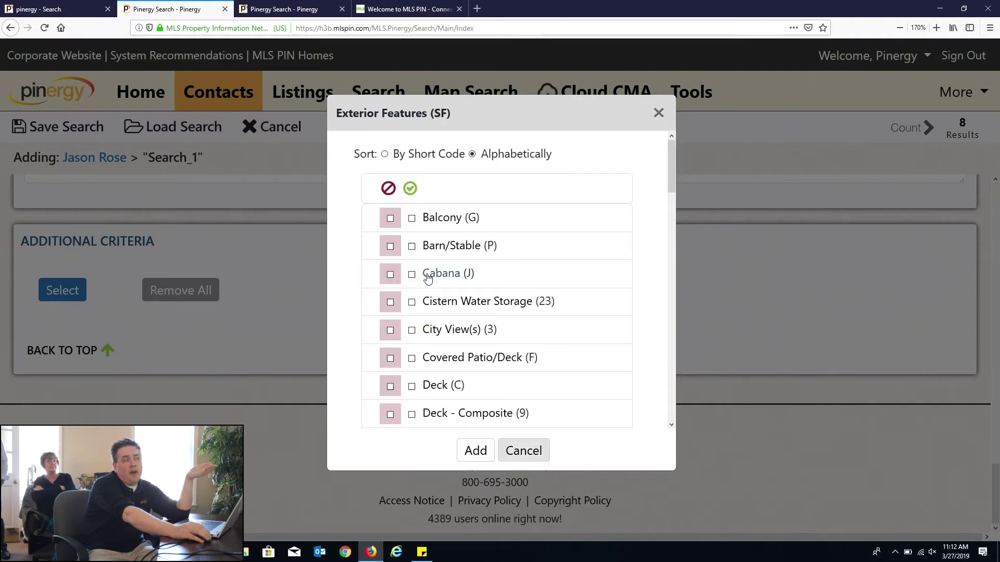
scroll(475, 351, down, 6)
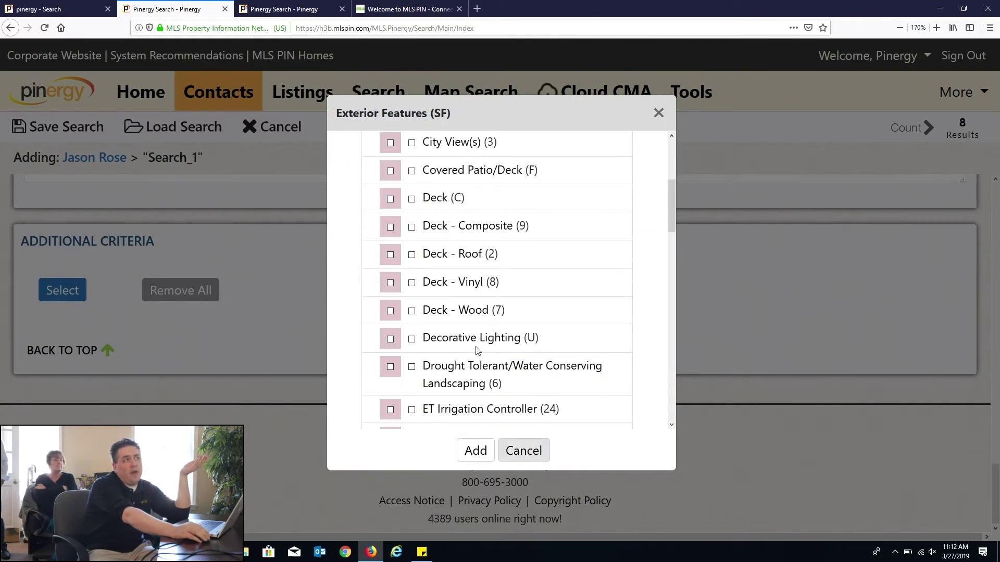
scroll(476, 351, down, 5)
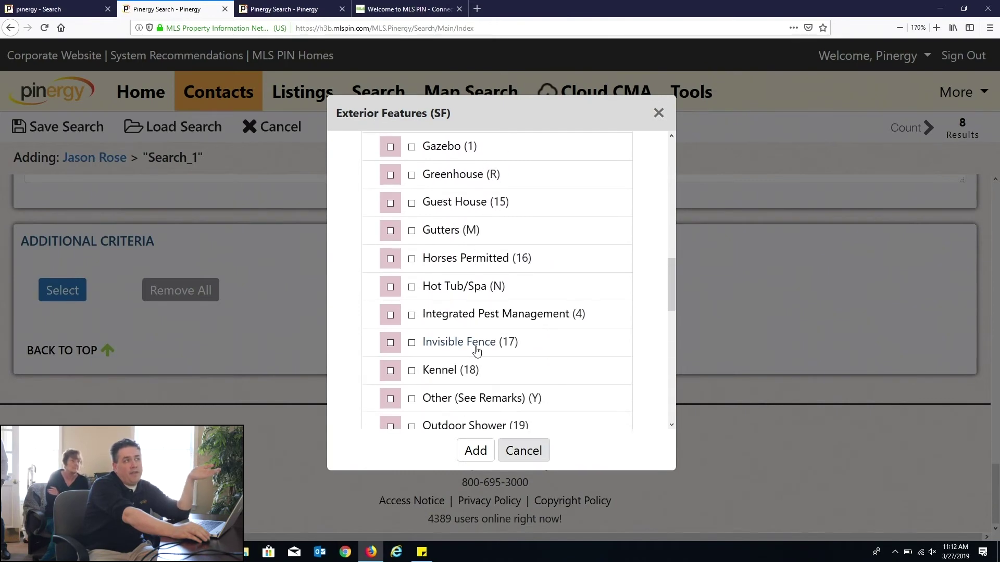
scroll(479, 352, down, 2)
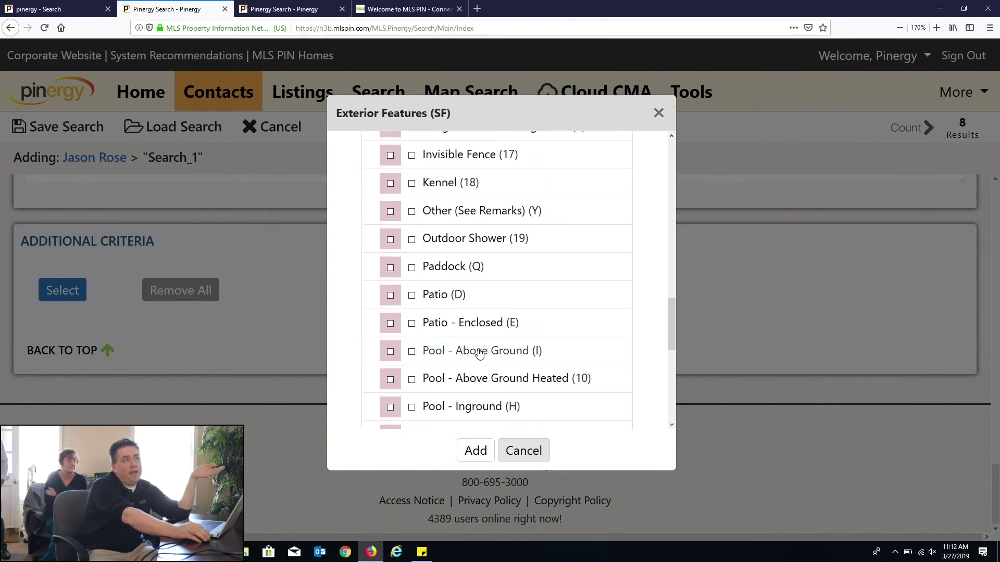
click(411, 351)
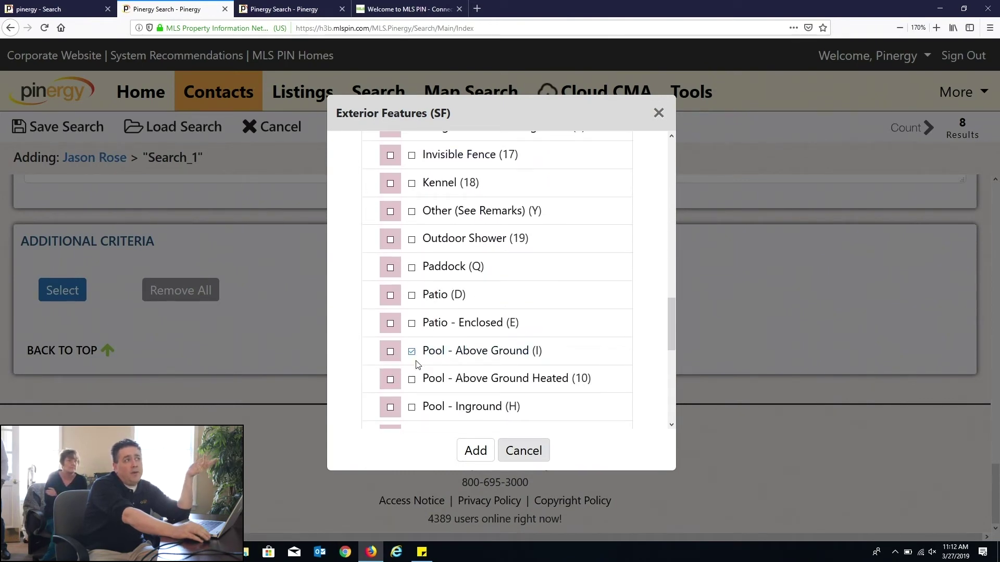
click(411, 379)
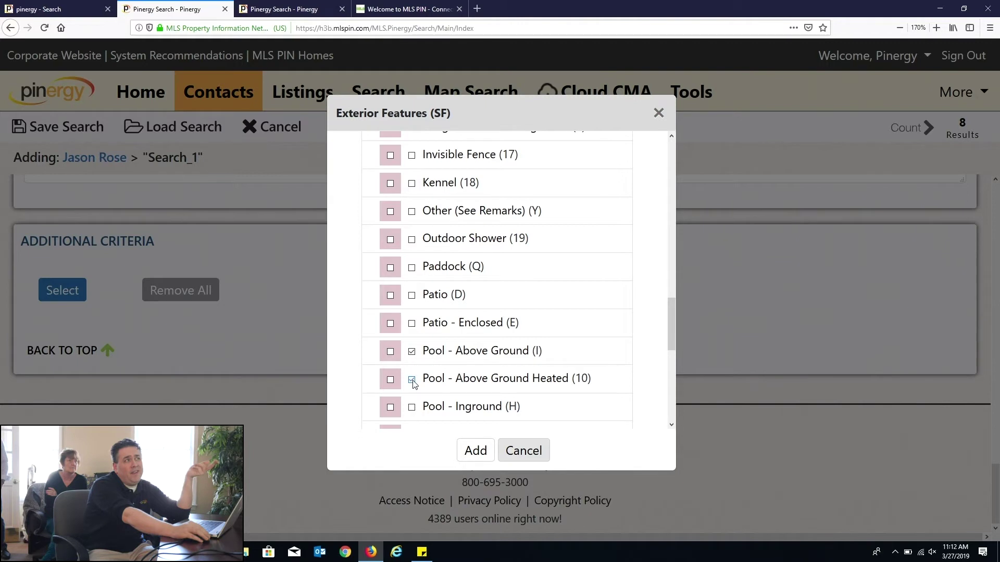
click(411, 408)
scroll(411, 406, down, 2)
click(412, 342)
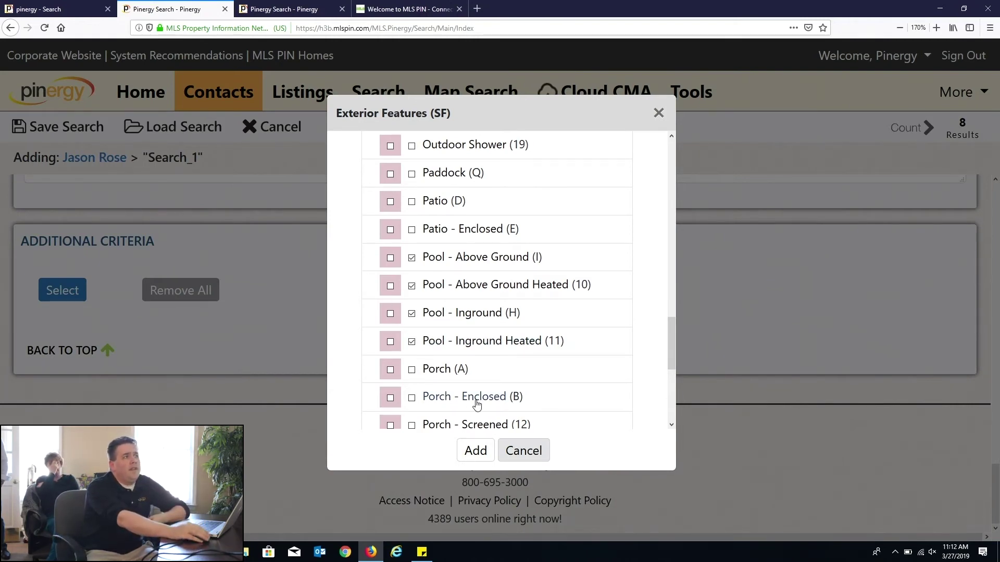
Step: Add the four pool features as criteria and save the search to the contact
scroll(478, 401, down, 3)
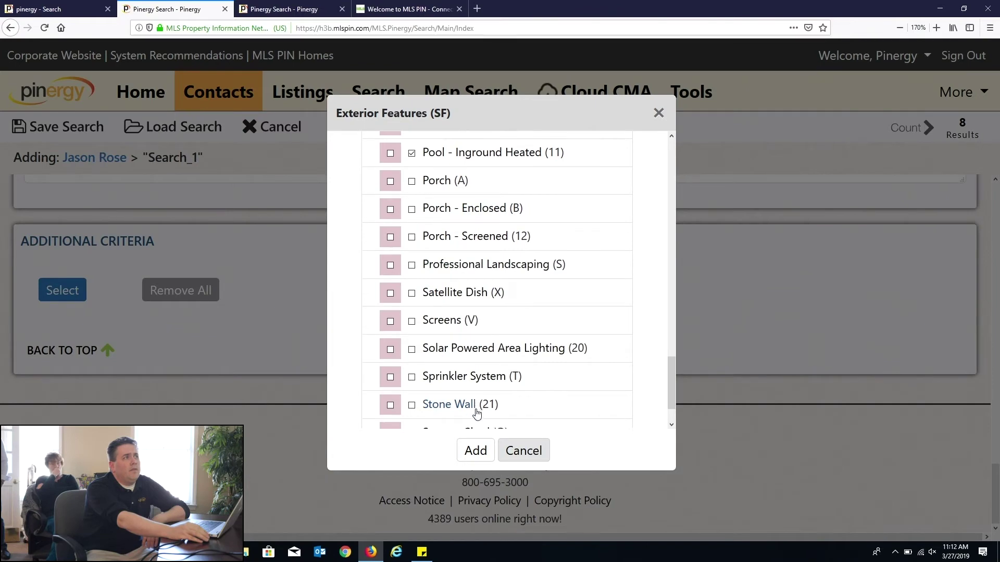
scroll(476, 406, down, 1)
scroll(477, 413, up, 5)
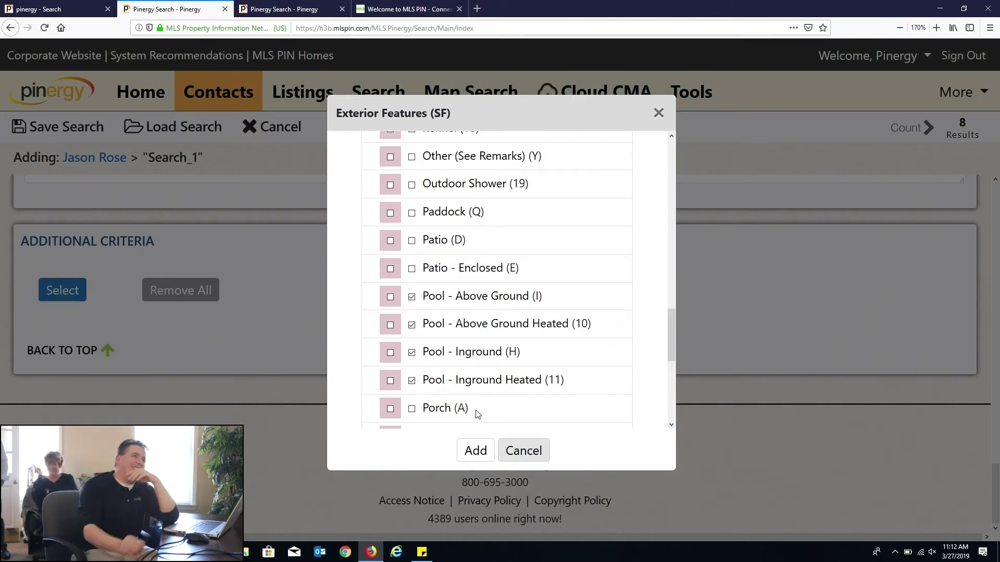
click(477, 457)
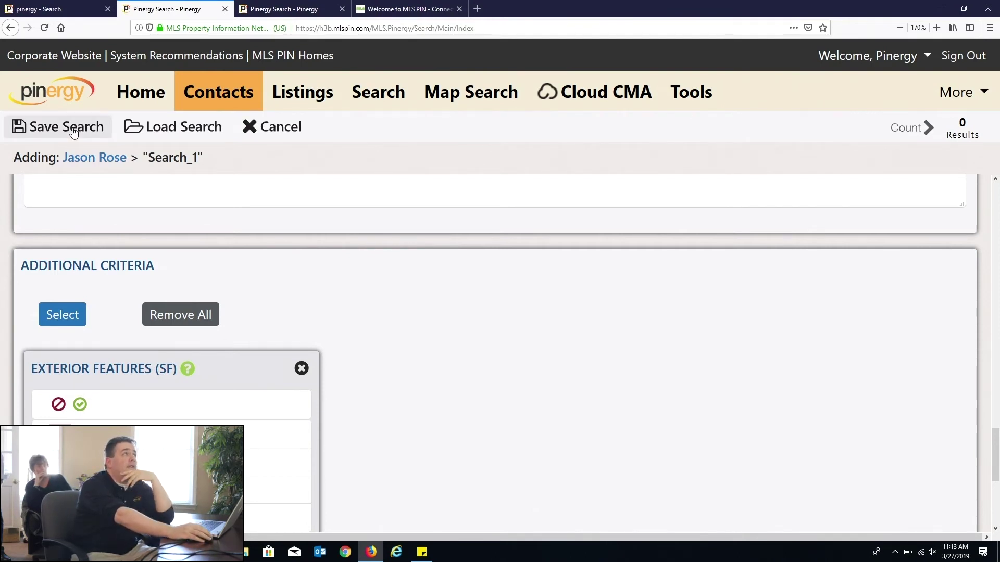
click(46, 123)
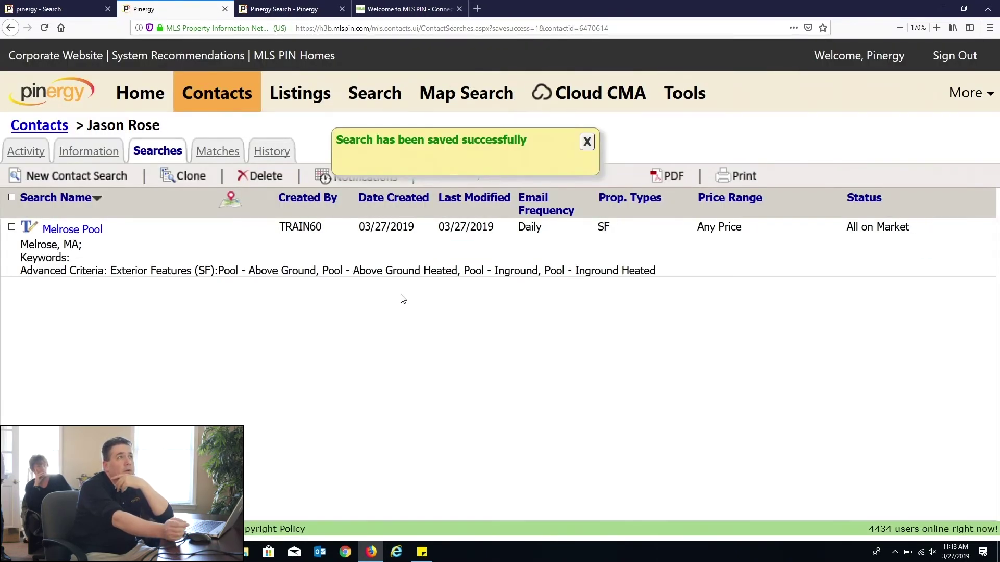
Step: Dismiss the search-saved confirmation and go to the main property Search form
click(587, 142)
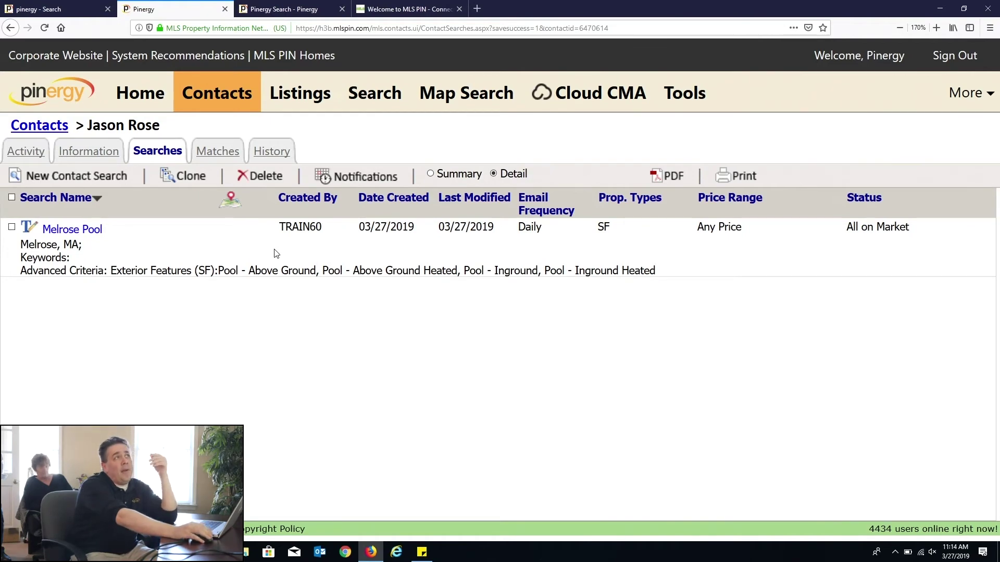
click(365, 95)
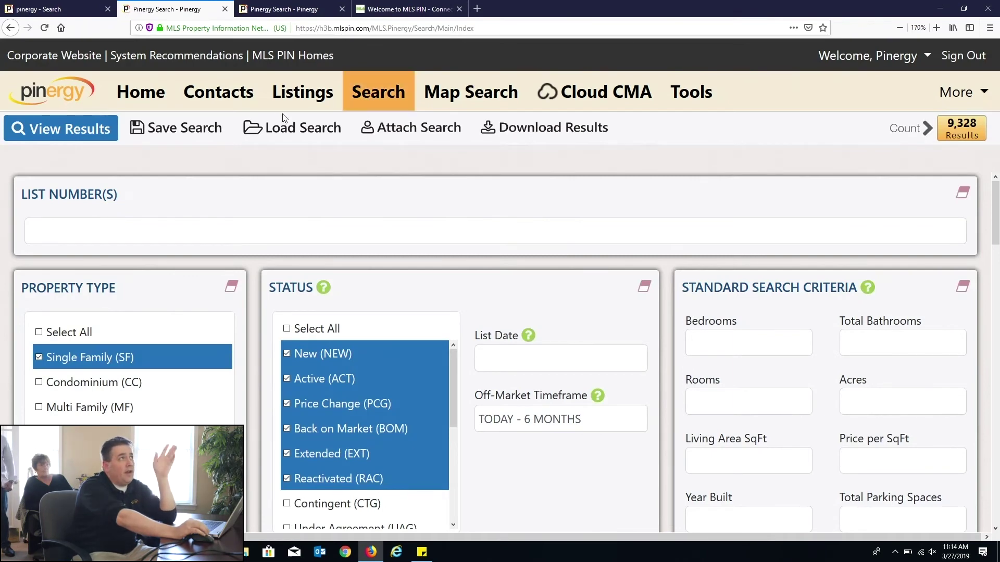
Step: Add Melrose, MA to the selected towns by entering 'mel'
scroll(365, 325, down, 15)
click(194, 324)
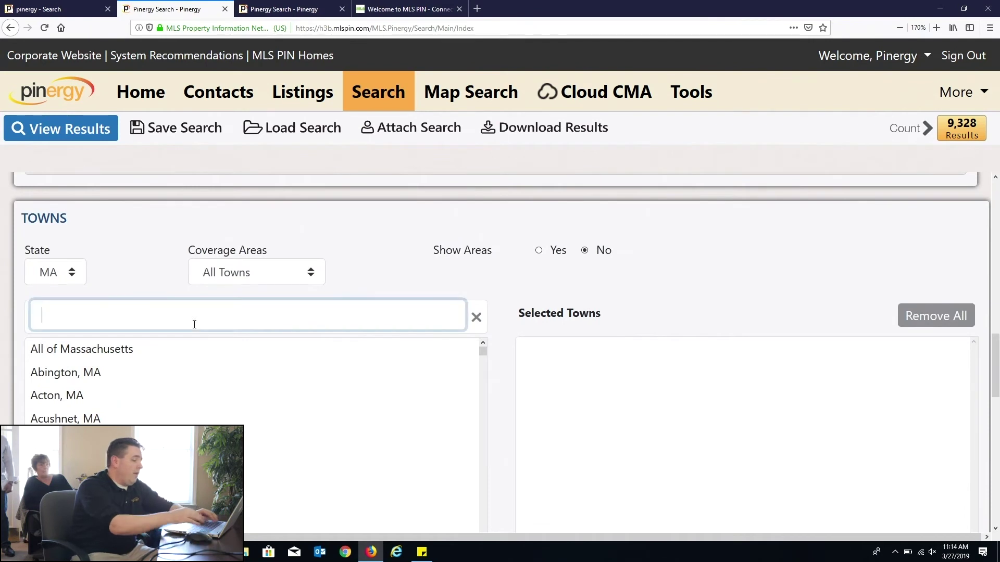
text(mel)
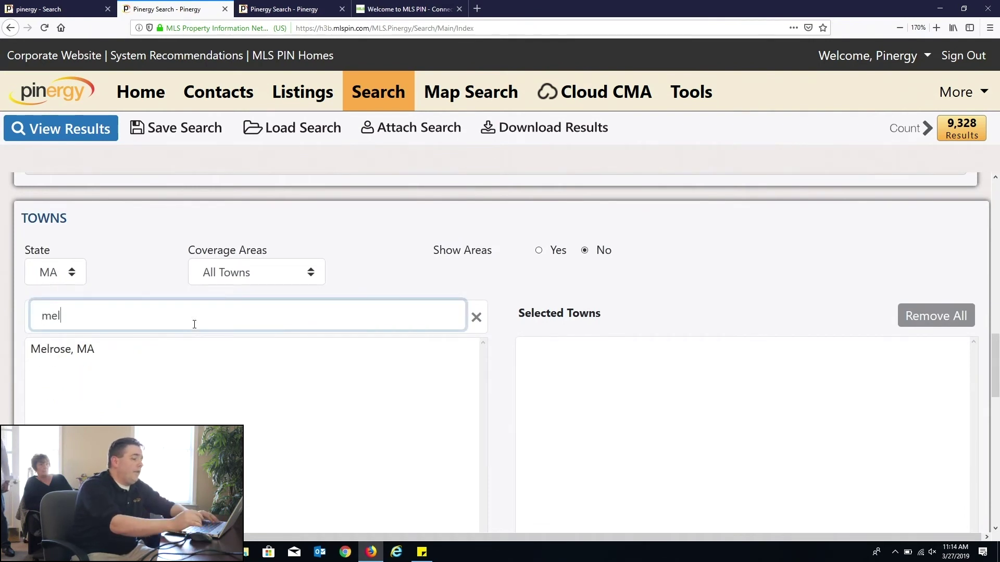
key(Return)
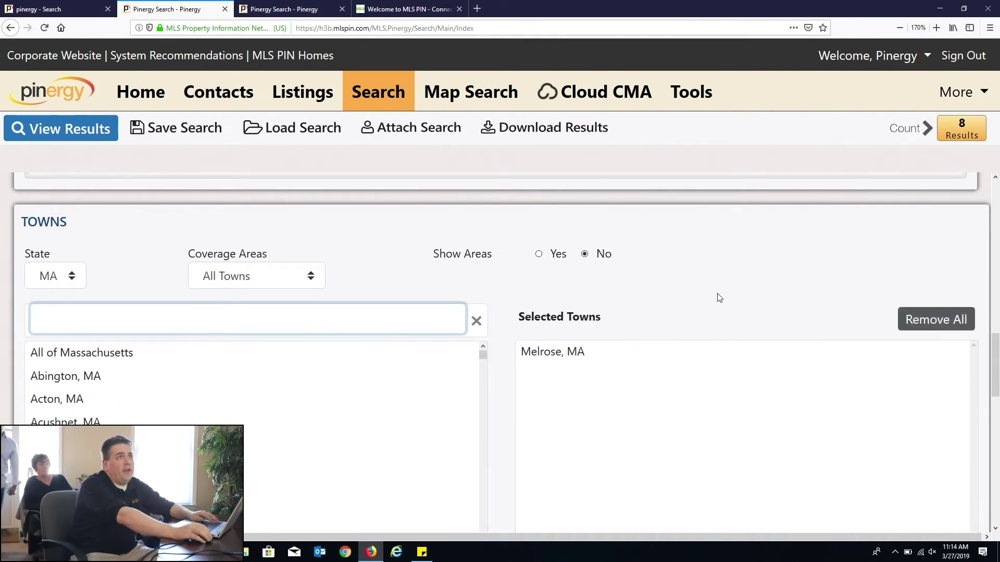
scroll(719, 297, up, 3)
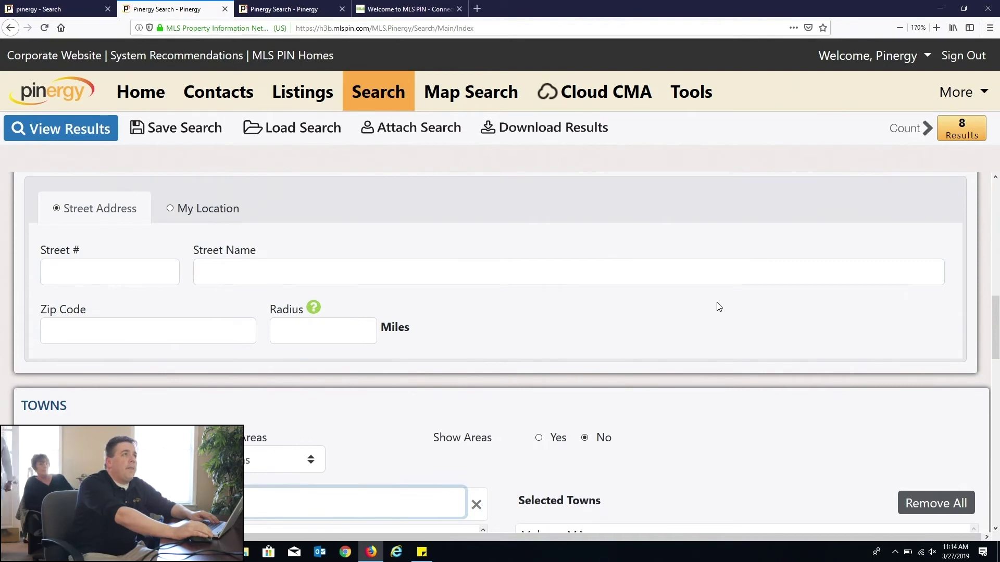
scroll(723, 314, down, 9)
Step: Enter keyword 'pool' in Public Remarks with Any and Include, and recount the results
click(659, 261)
text(pool)
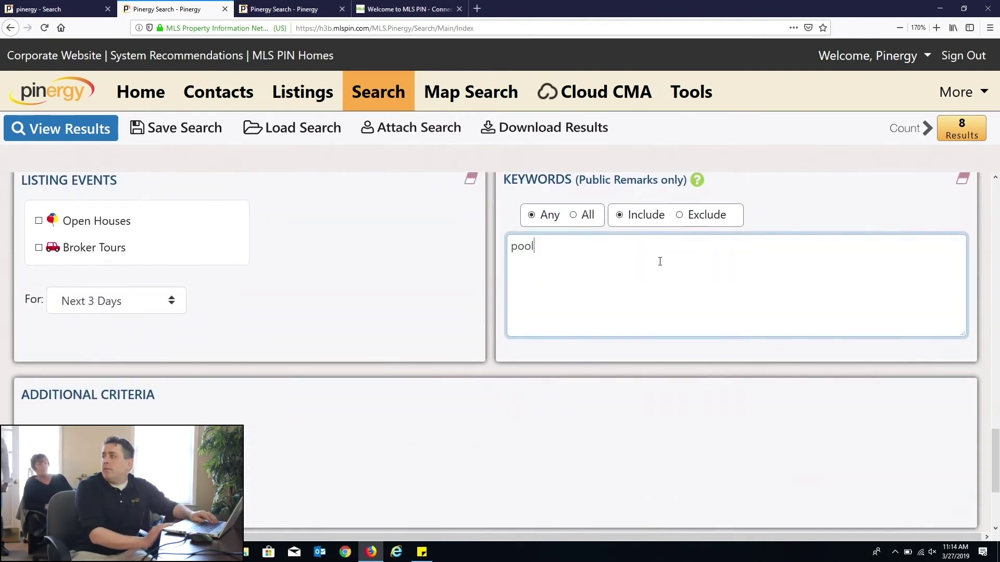
double_click(628, 229)
click(628, 239)
click(908, 128)
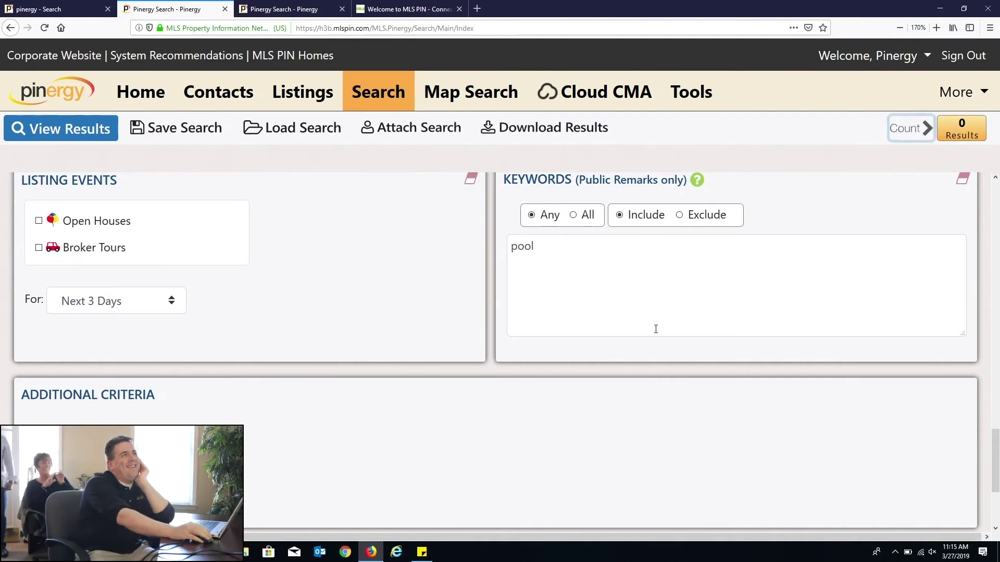
click(585, 241)
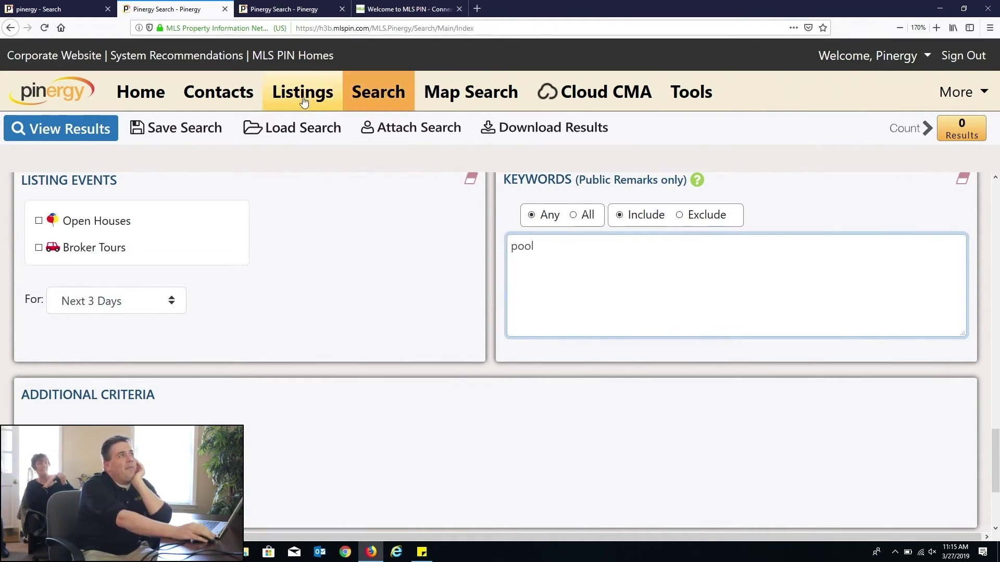
click(247, 109)
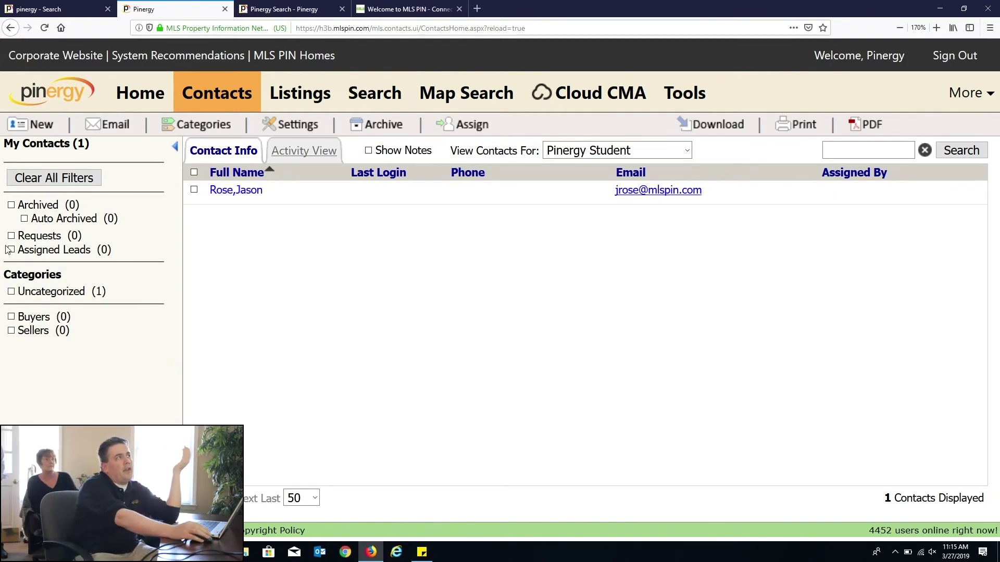
Step: Filter to Archived contacts, find none, then Clear All Filters to list every contact
click(11, 204)
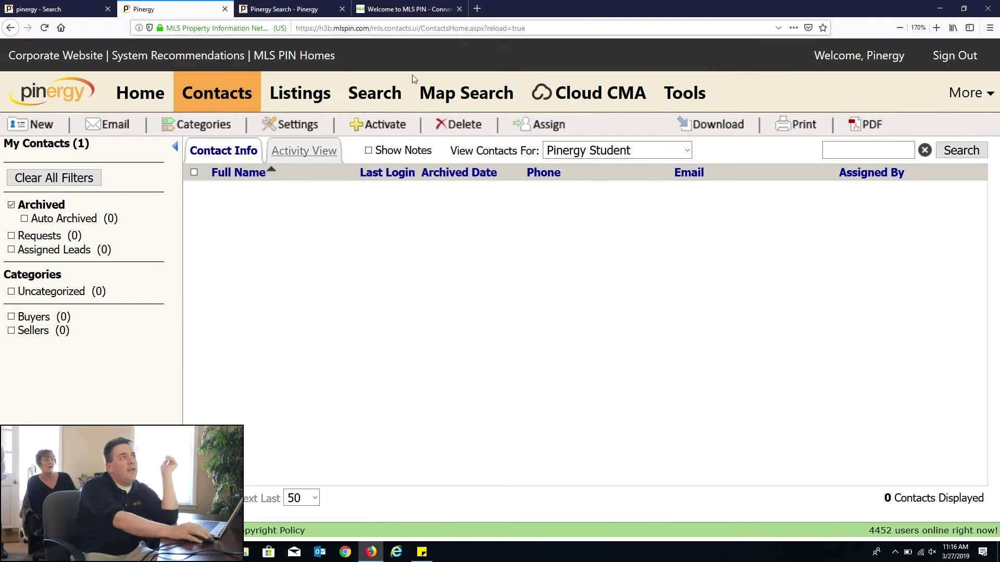
click(374, 93)
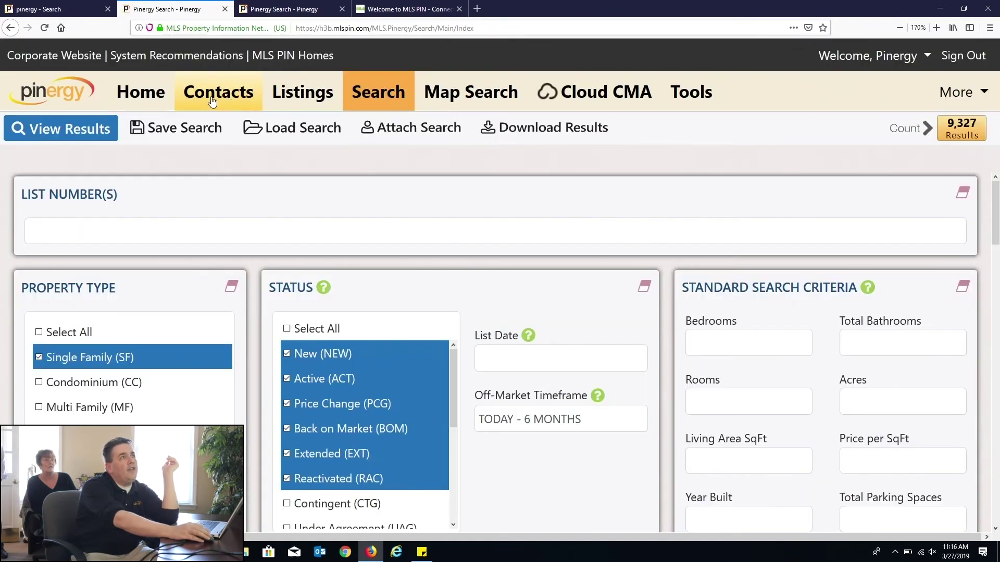
click(223, 101)
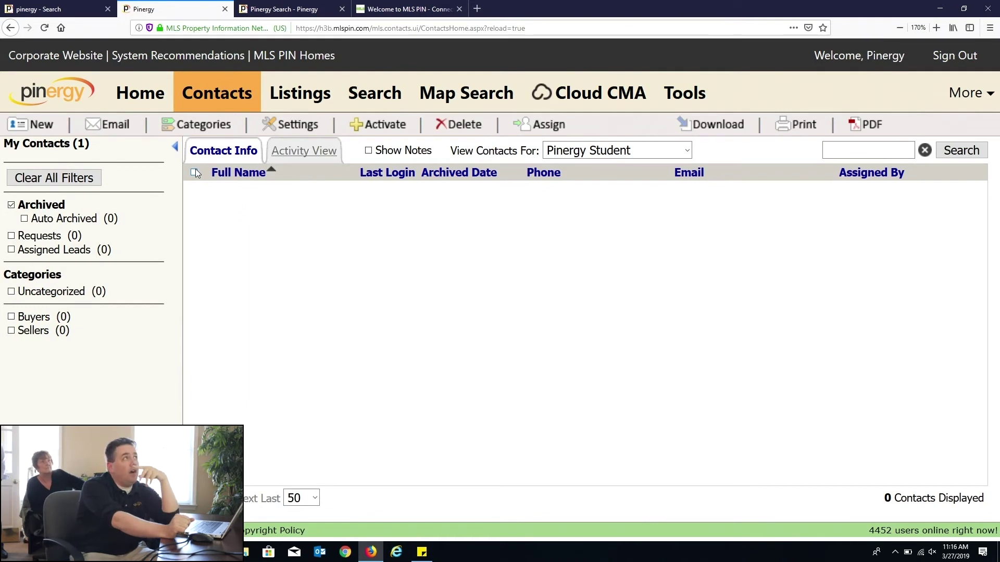
click(45, 179)
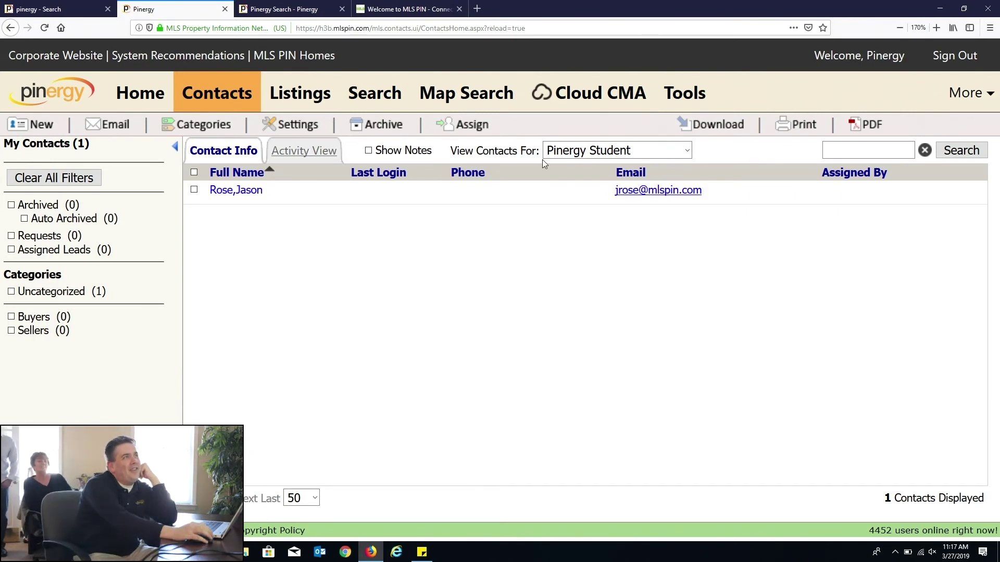
Step: Check the View Contacts For owner list without changing it, then go to the Listings page
drag(465, 150, 543, 151)
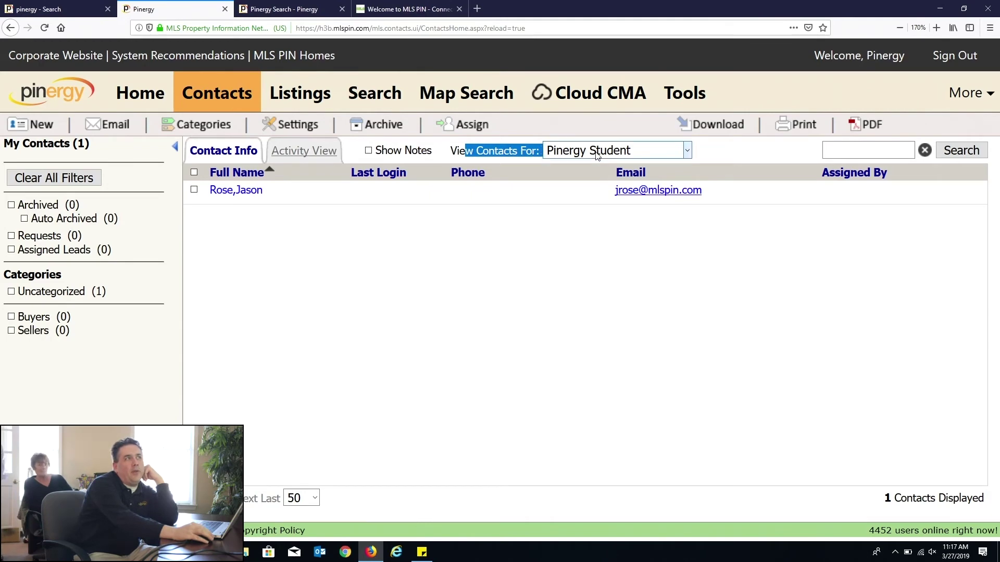
click(573, 150)
scroll(657, 323, up, 2)
scroll(657, 323, up, 10)
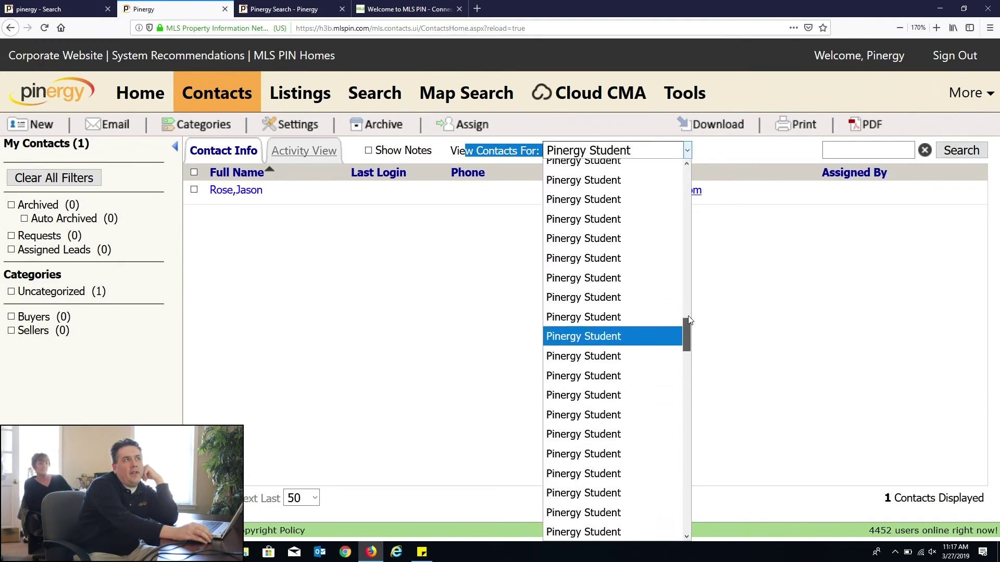
scroll(685, 328, up, 10)
key(Escape)
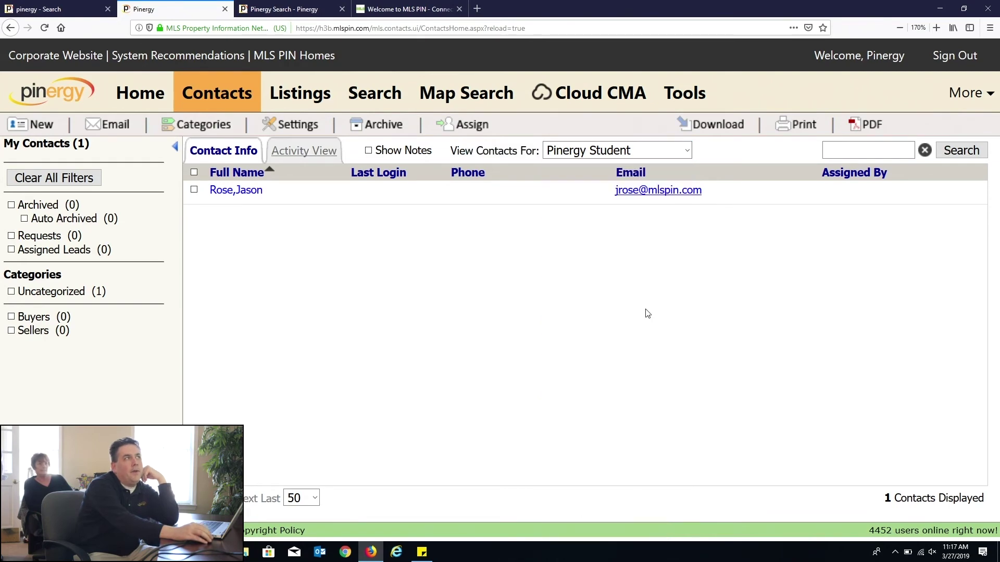
click(301, 99)
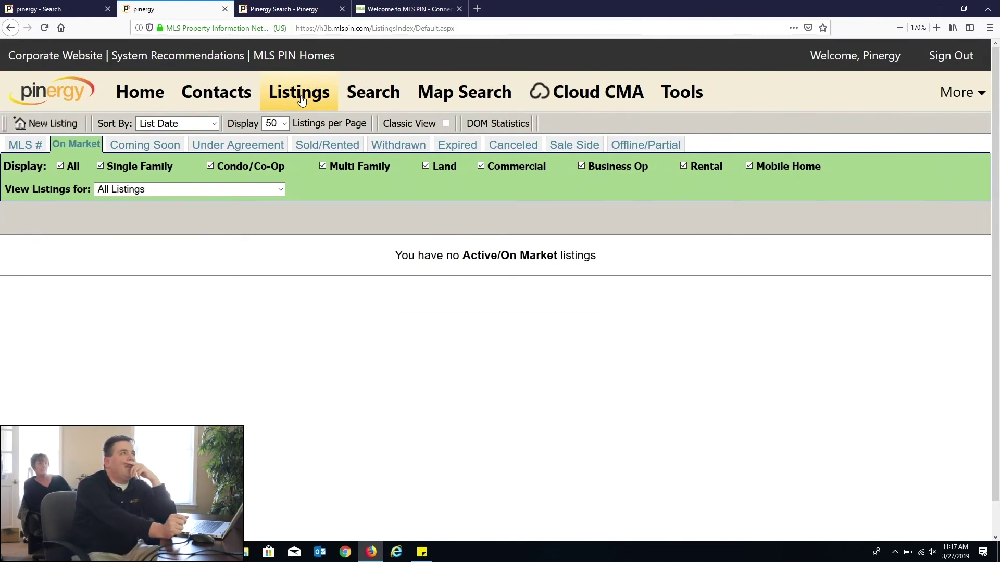
Step: Go back to the Contacts page showing the one Uncategorized contact
click(216, 92)
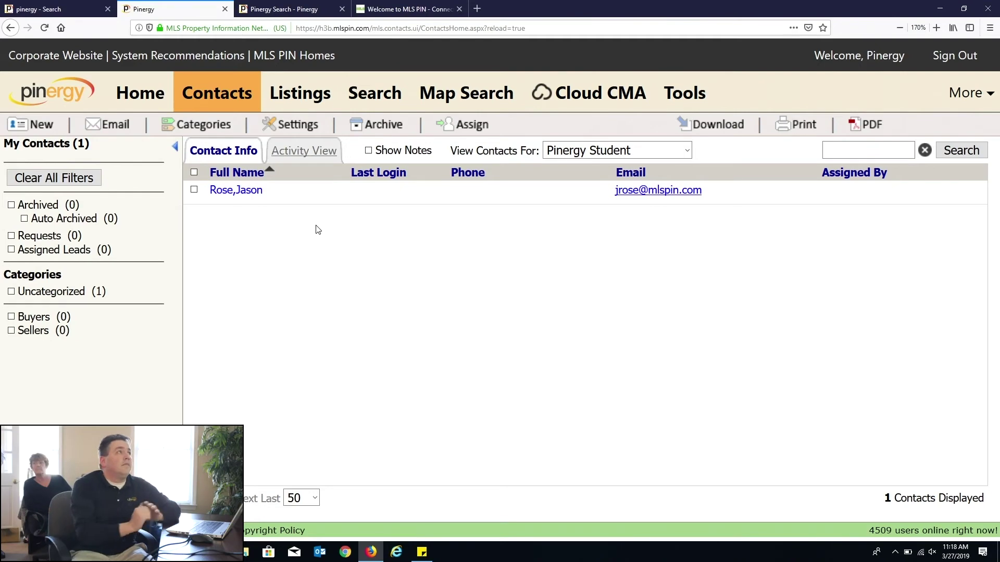
Step: Add Abington, MA to the search towns, then reload a fresh, empty search form
click(357, 106)
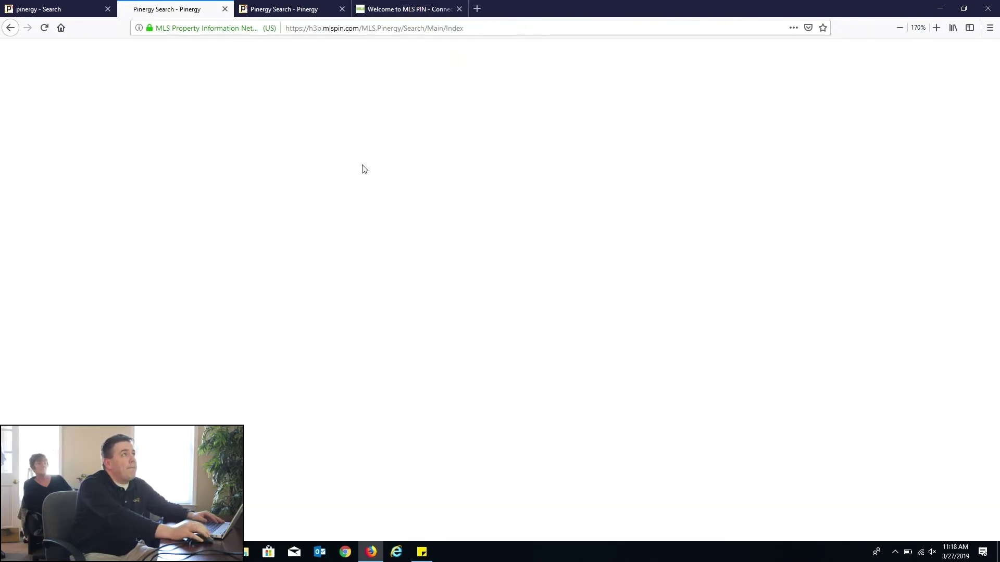
scroll(531, 289, down, 5)
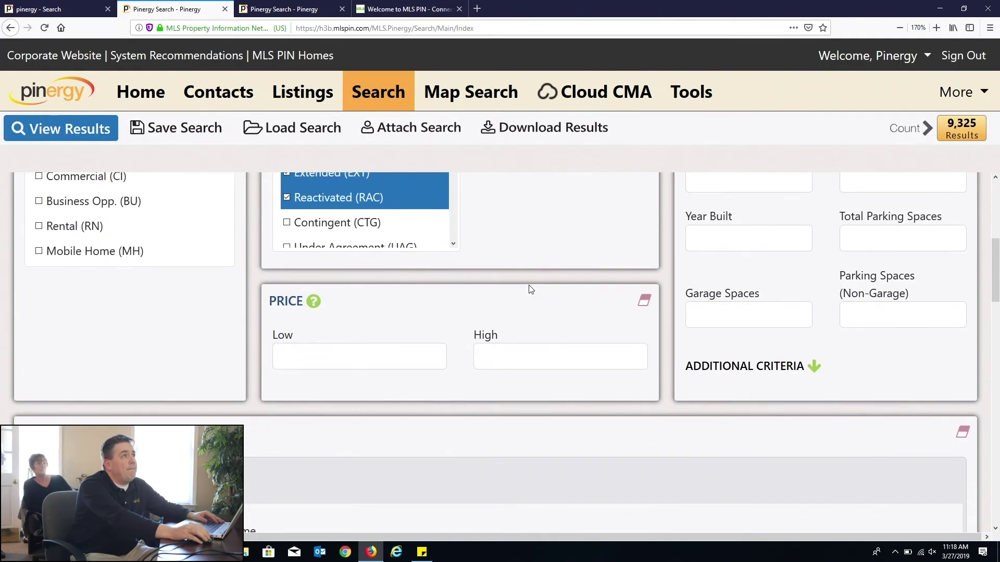
scroll(531, 290, down, 5)
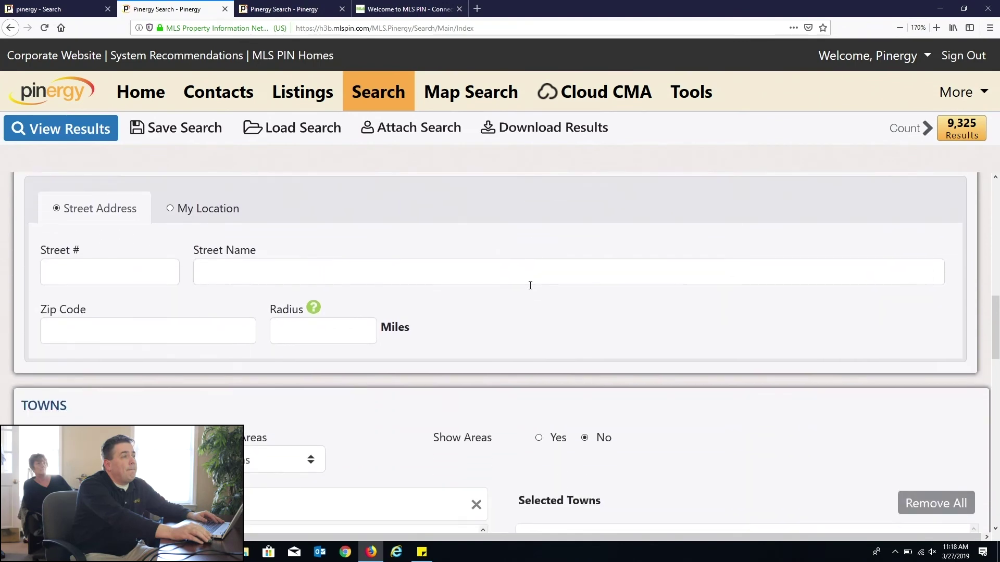
scroll(530, 286, down, 2)
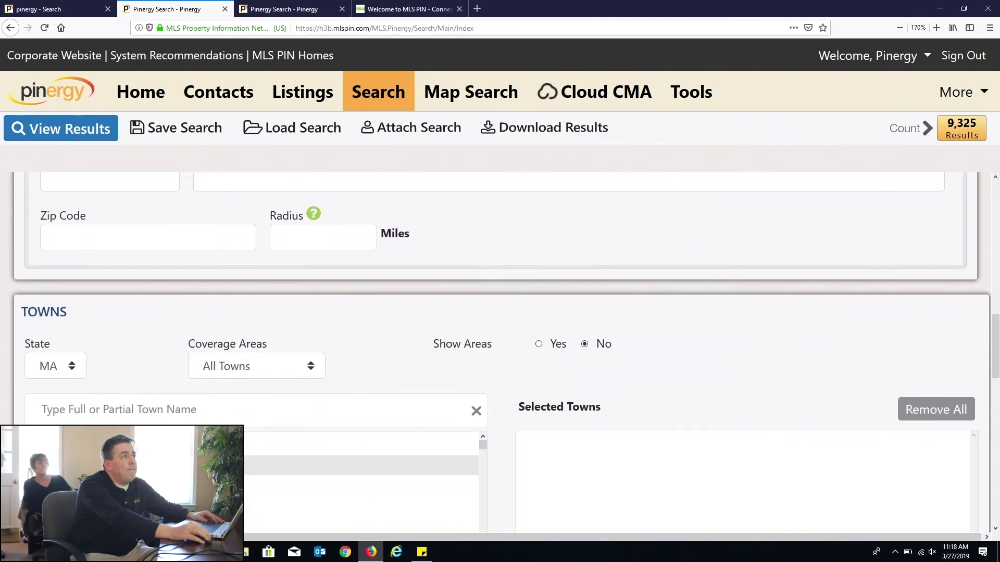
click(198, 465)
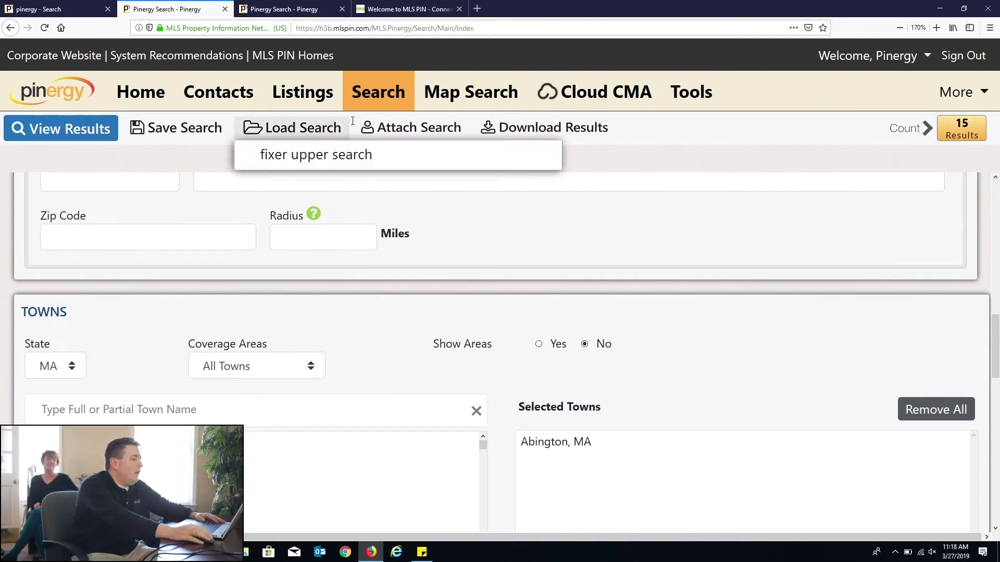
click(375, 100)
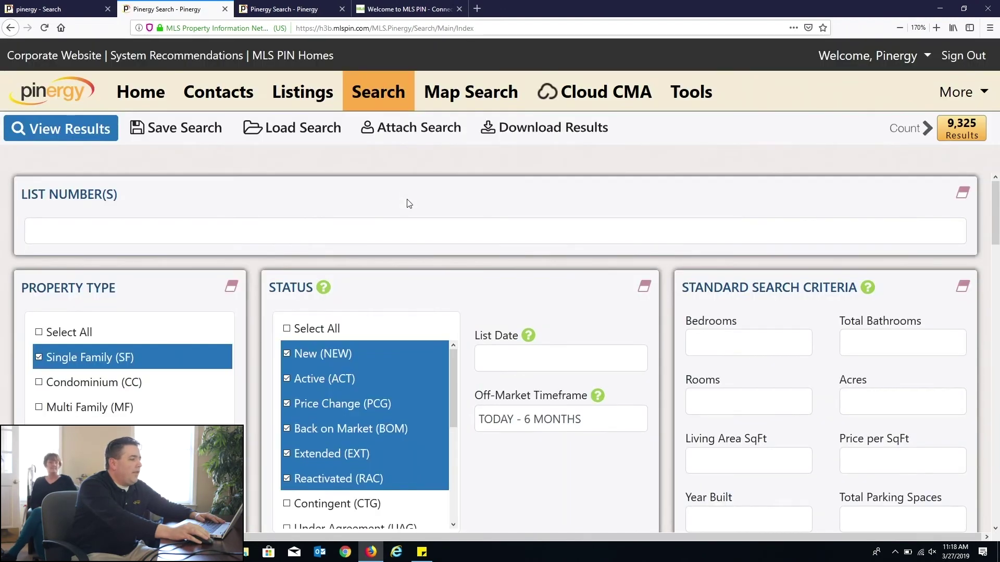
Step: Close the three extra browser tabs and open the Search page in a second tab
click(225, 8)
click(225, 8)
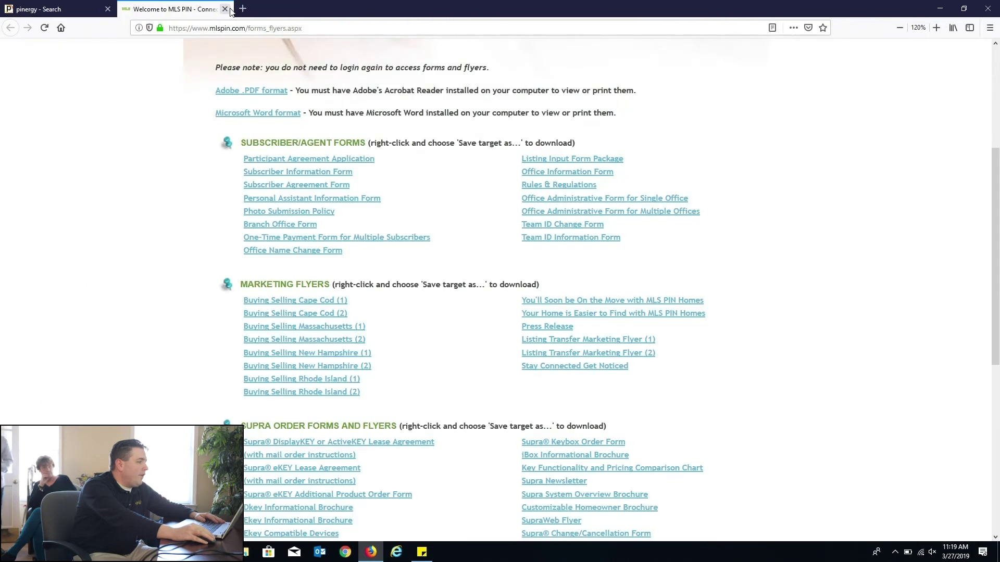
click(227, 8)
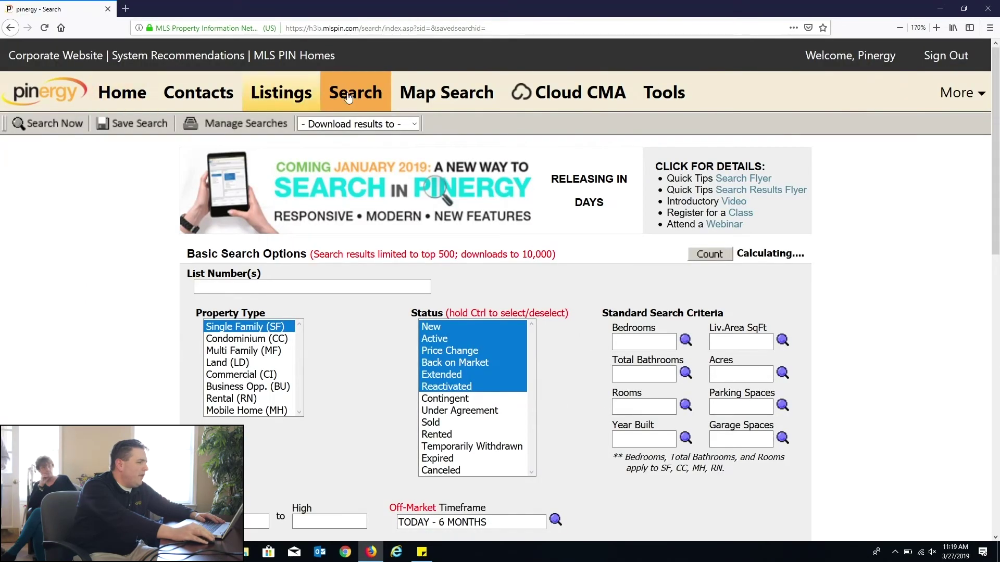
click(370, 99)
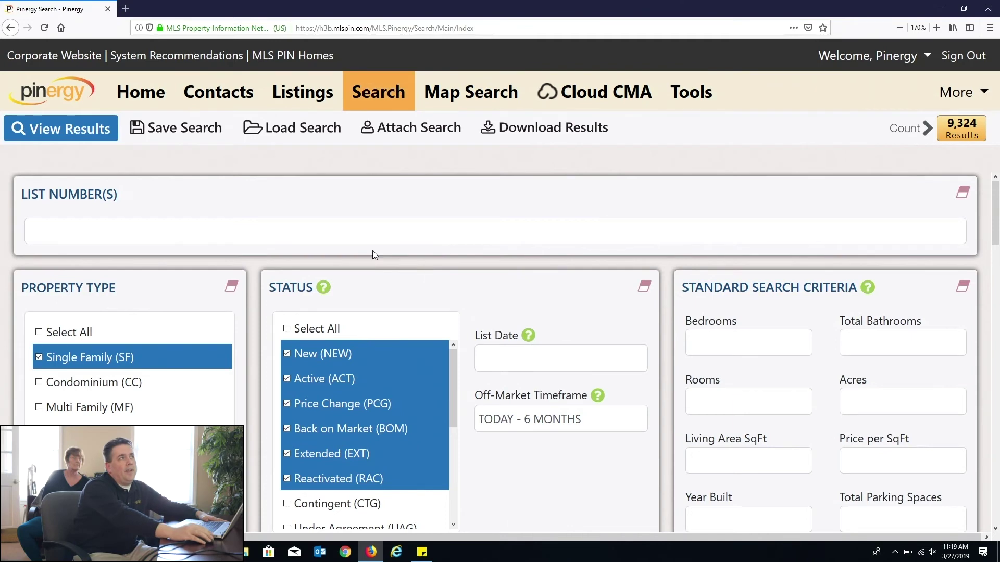
click(367, 96)
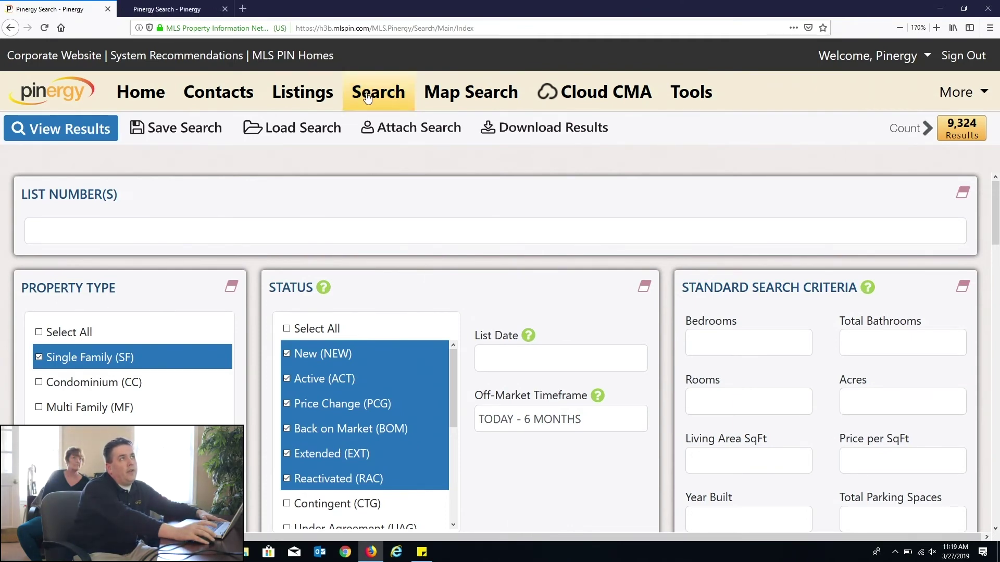
Step: Open another search page and the Tools page in new tabs, then launch the Public Records search
click(604, 125)
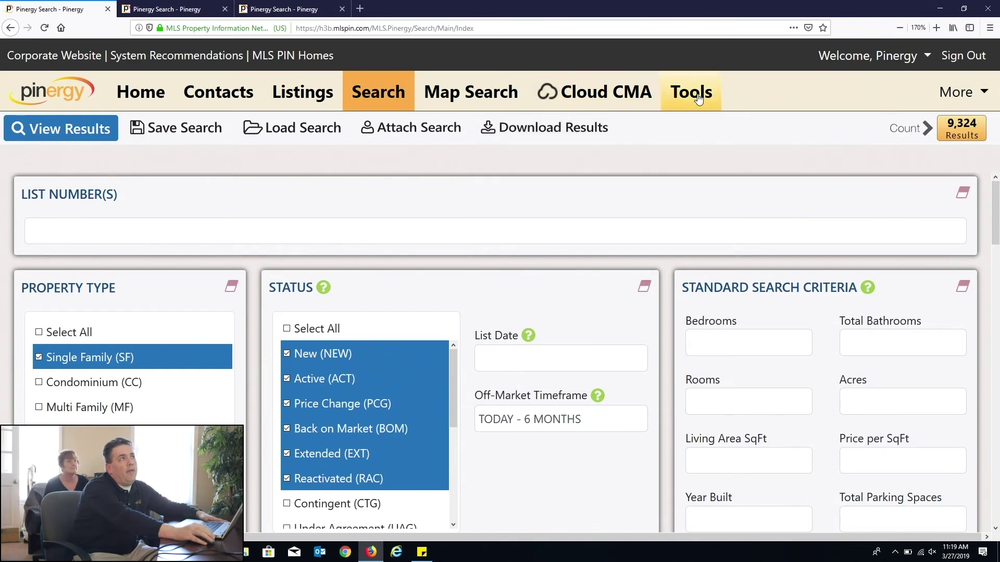
click(696, 99)
click(172, 8)
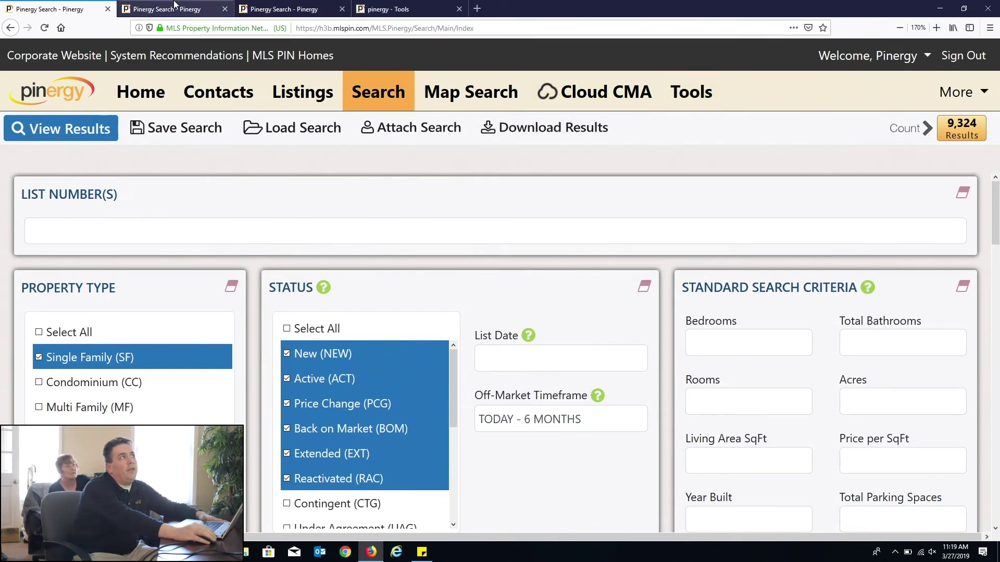
click(281, 9)
click(392, 9)
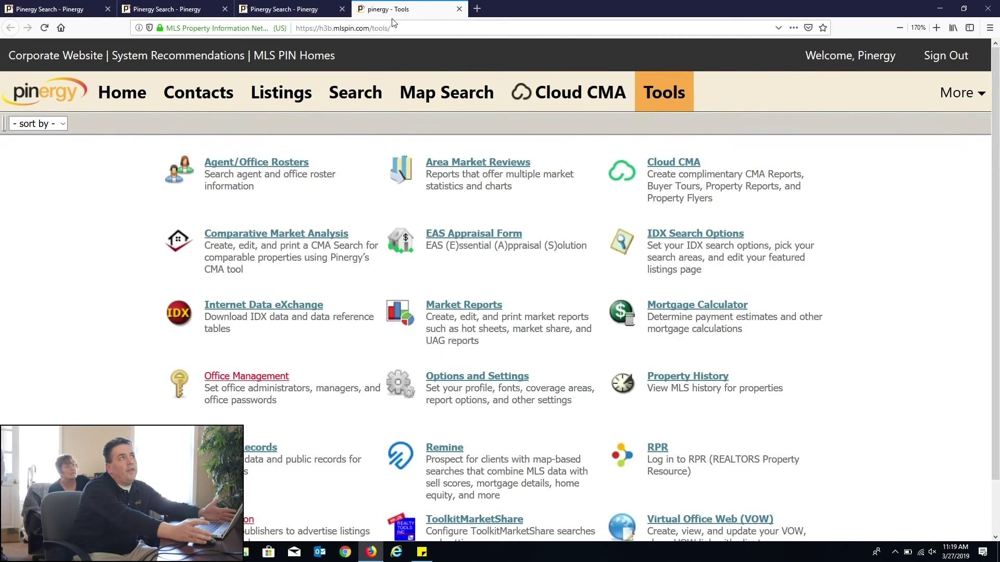
scroll(268, 374, down, 2)
click(239, 393)
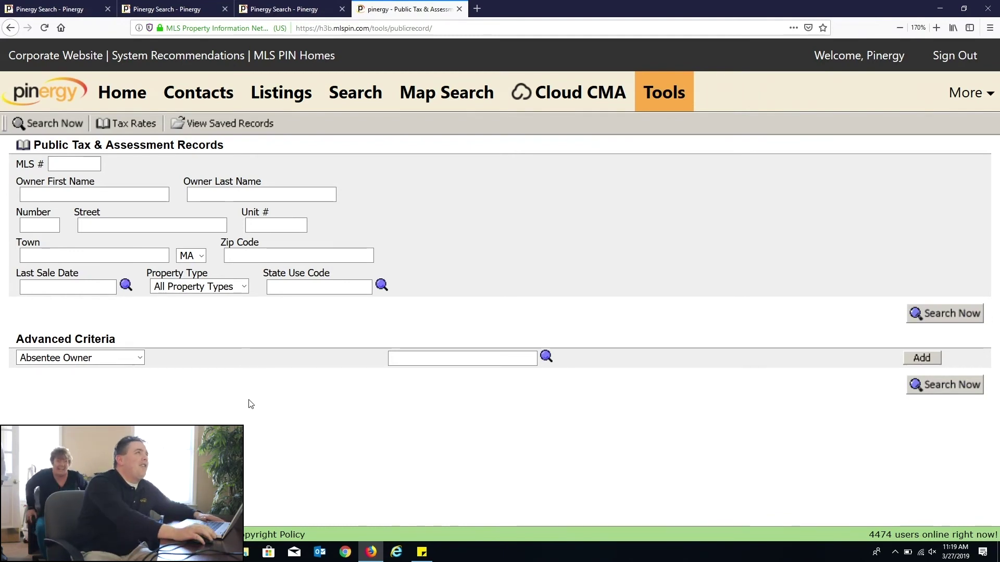
Step: Cycle through the browser tabs and return to the Public Tax & Assessment Records tab
click(172, 8)
click(86, 11)
click(172, 9)
click(301, 10)
click(386, 8)
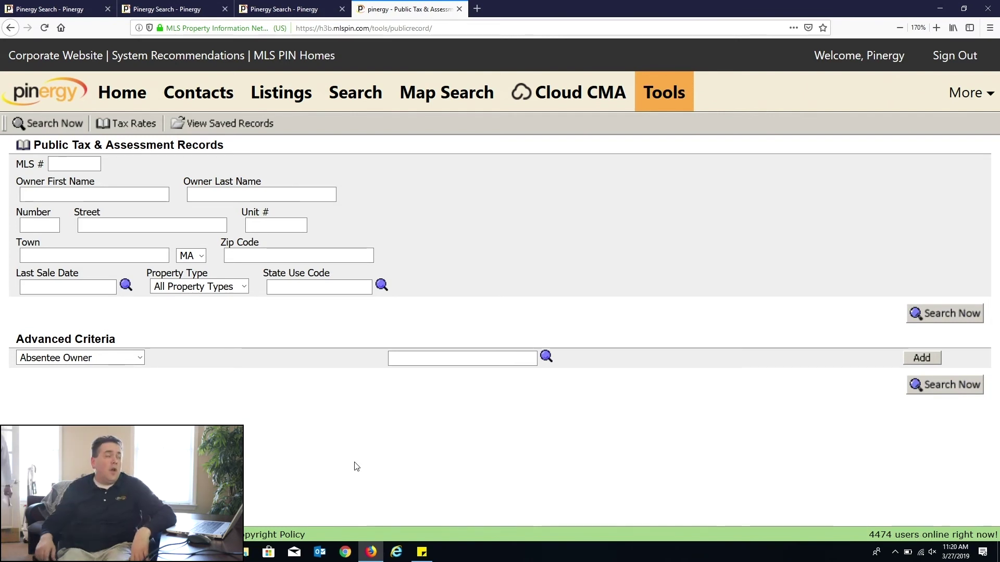
Step: Go to Listings and show the Offline/Partial listings
click(262, 92)
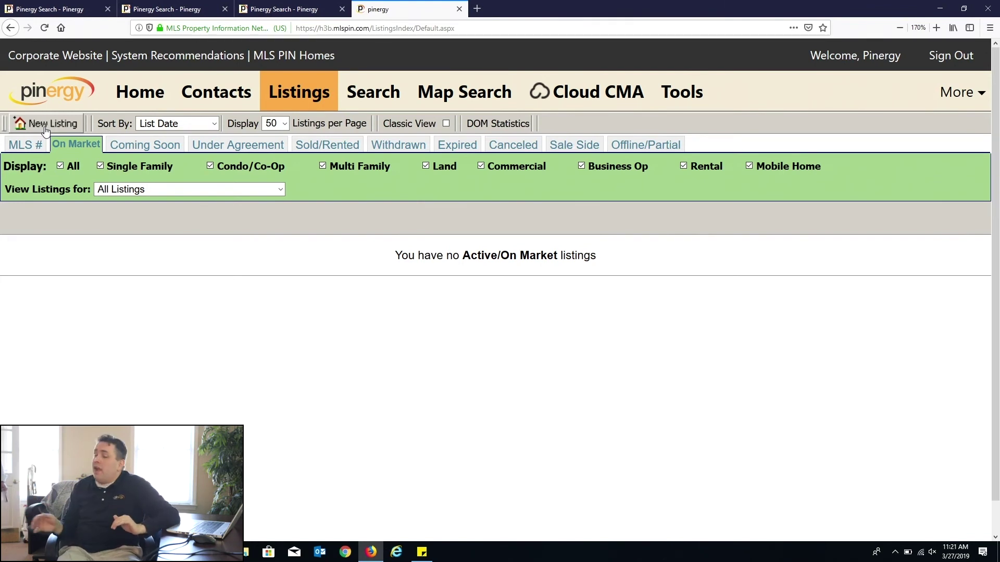
click(640, 145)
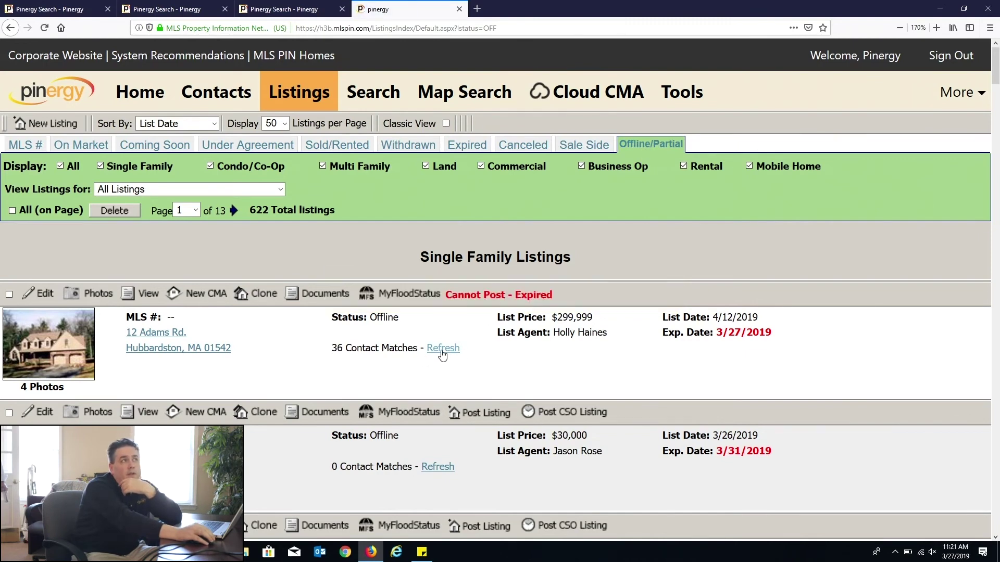
drag(458, 295, 513, 357)
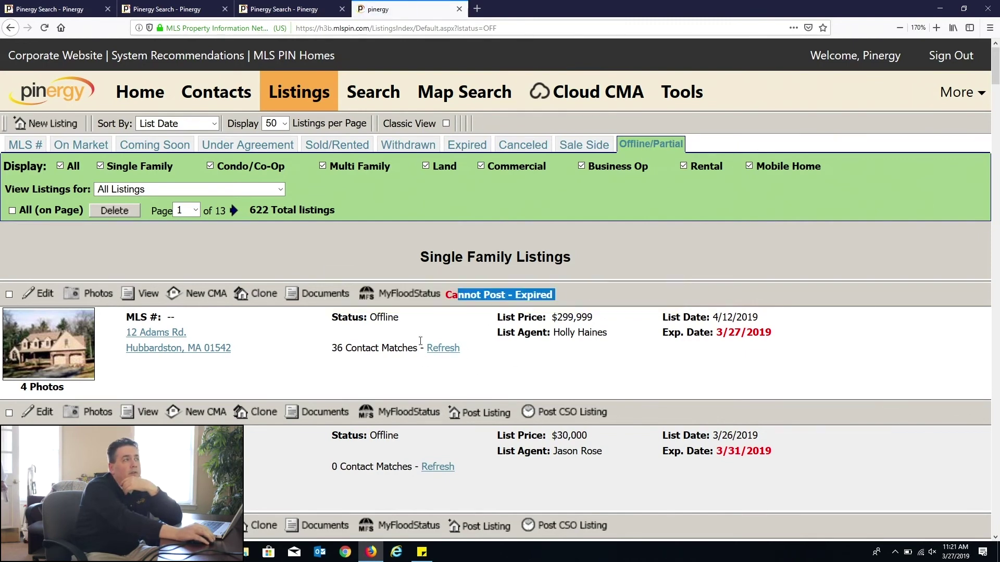
click(467, 368)
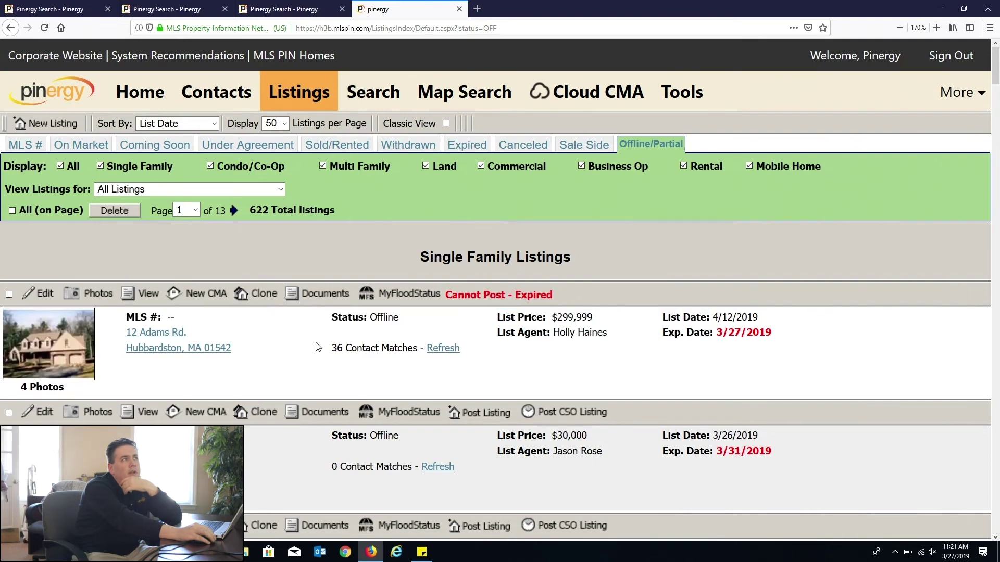
click(439, 357)
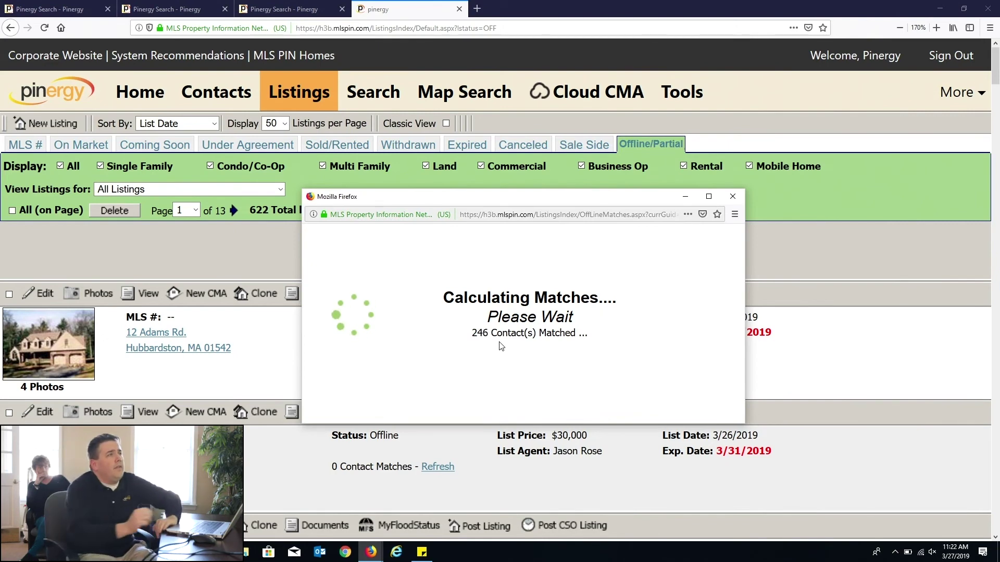
Step: Move the Calculating Matches popup aside and wait until the listing shows 474 matches
drag(488, 205, 315, 65)
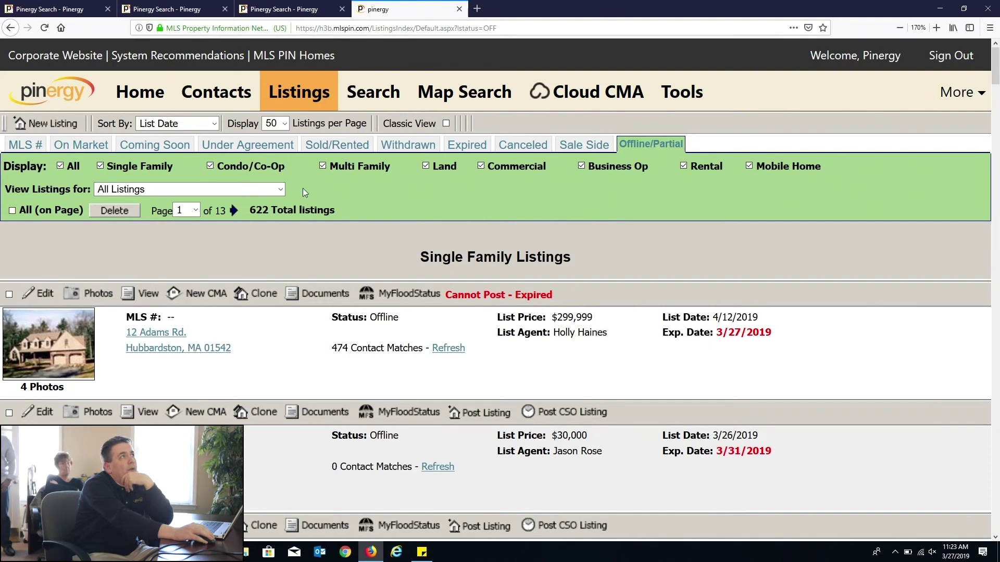
Step: Go to pinergy.beta.mlspin.com and sign in with the saved credentials
click(441, 28)
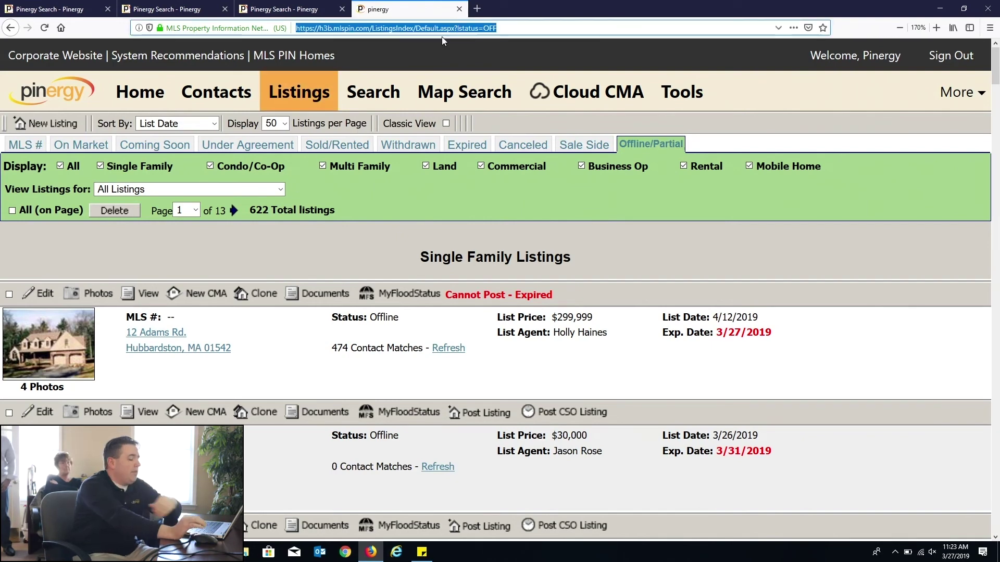
text(pinerg)
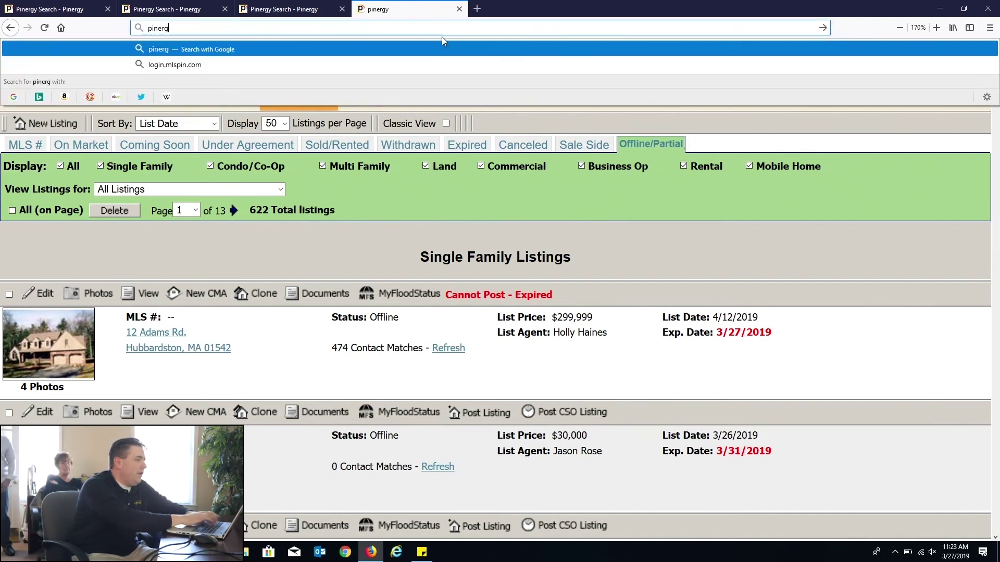
text(y.a)
key(BackSpace)
text(beta.mlspin.com)
key(Return)
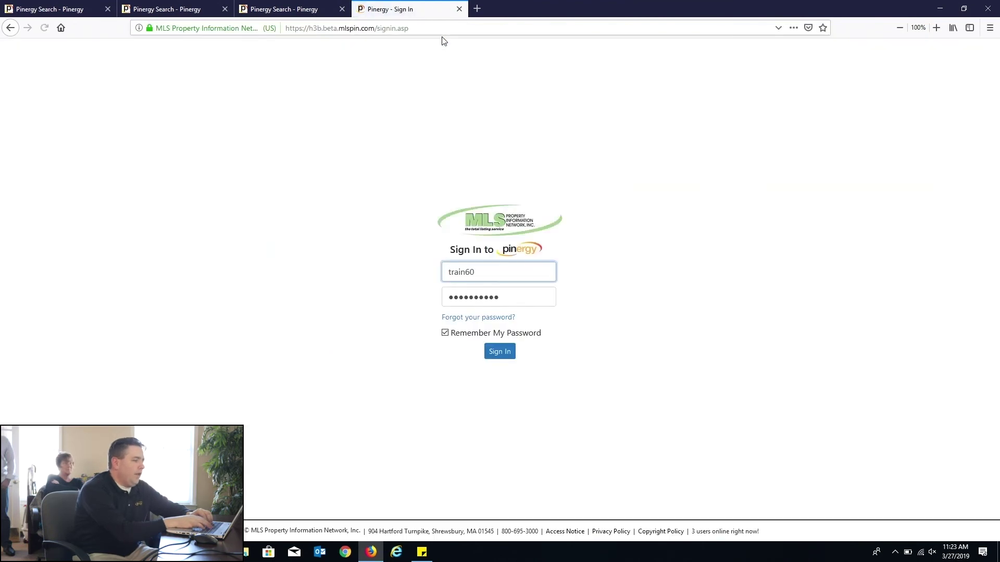
key(Tab)
key(Tab)
key(Tab)
key(Tab)
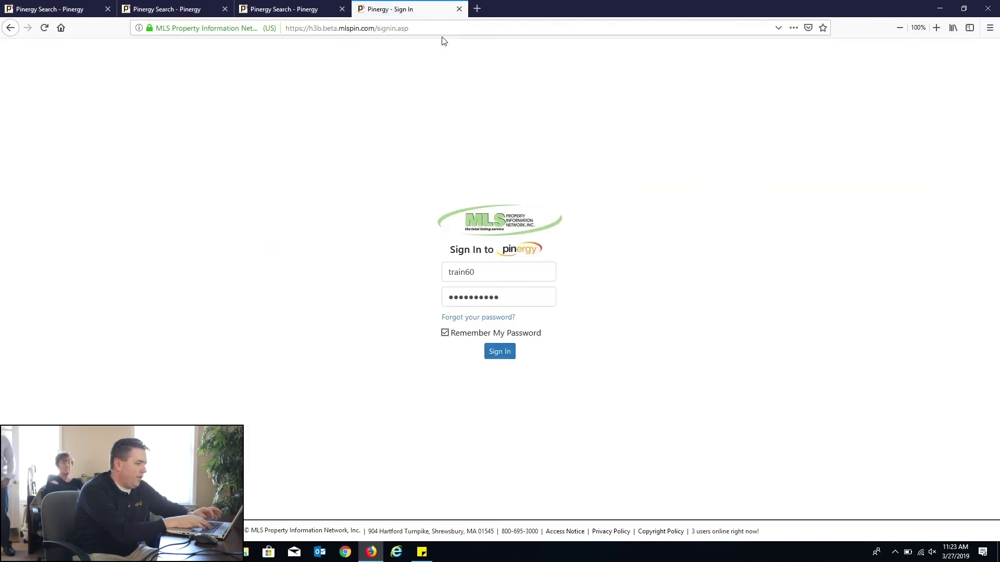
key(Return)
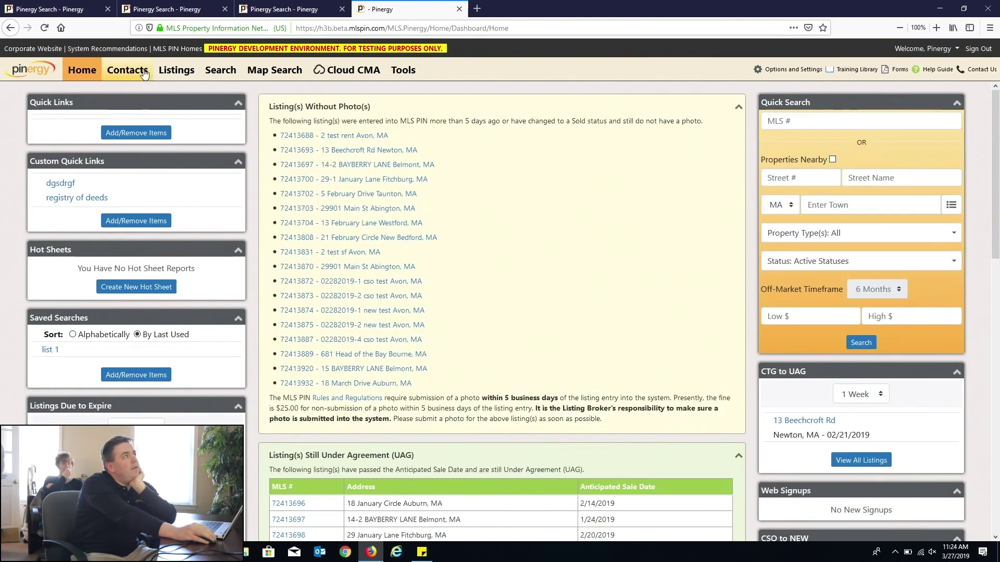
click(174, 68)
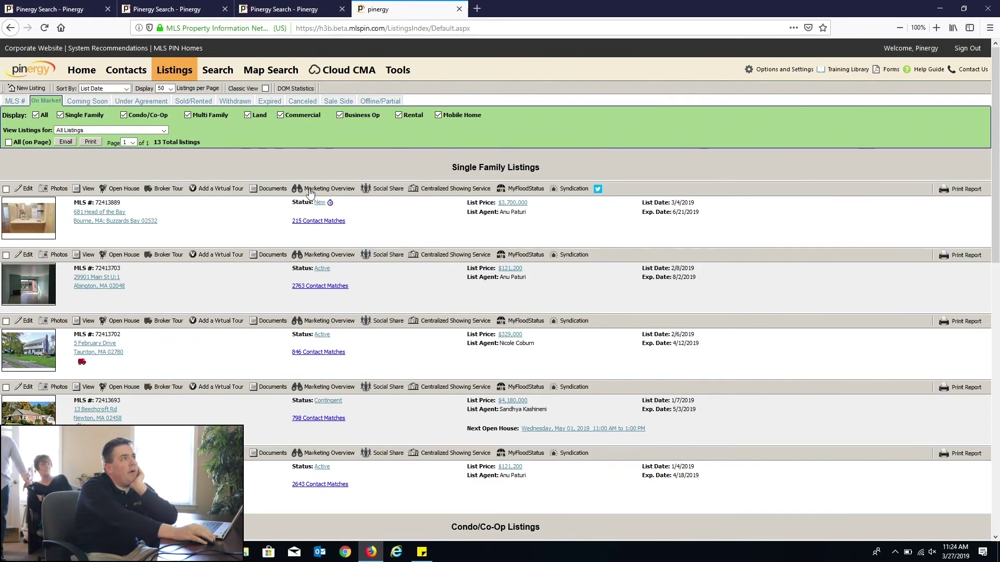
key(ctrl+plus)
key(ctrl+plus)
key(ctrl+plus)
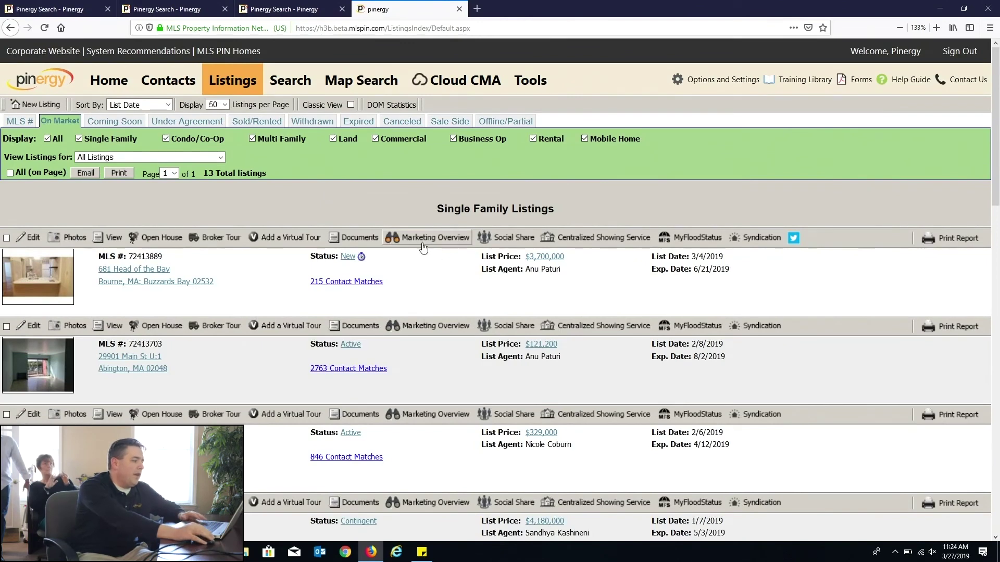
click(444, 247)
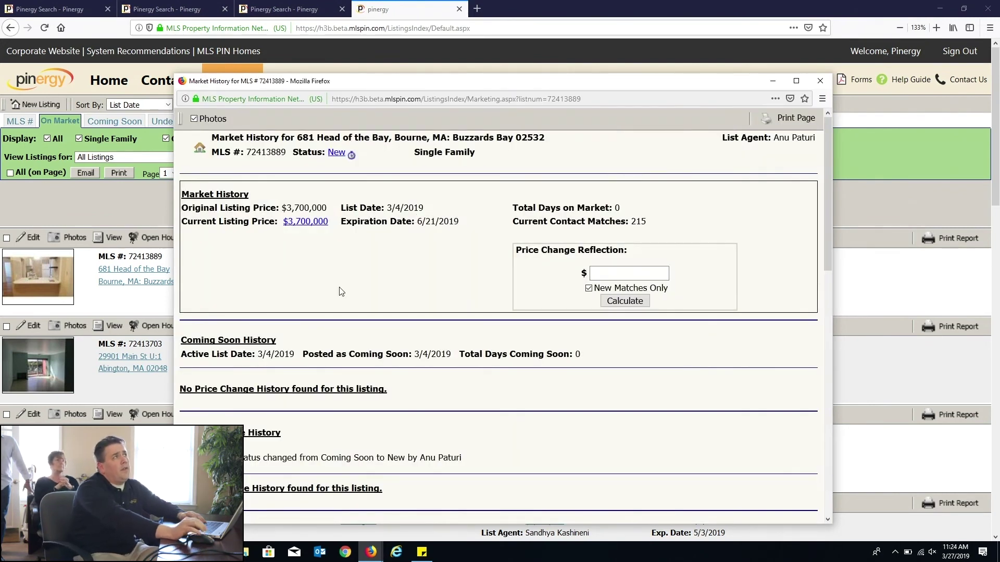
drag(188, 208, 447, 228)
click(250, 233)
drag(516, 212, 627, 210)
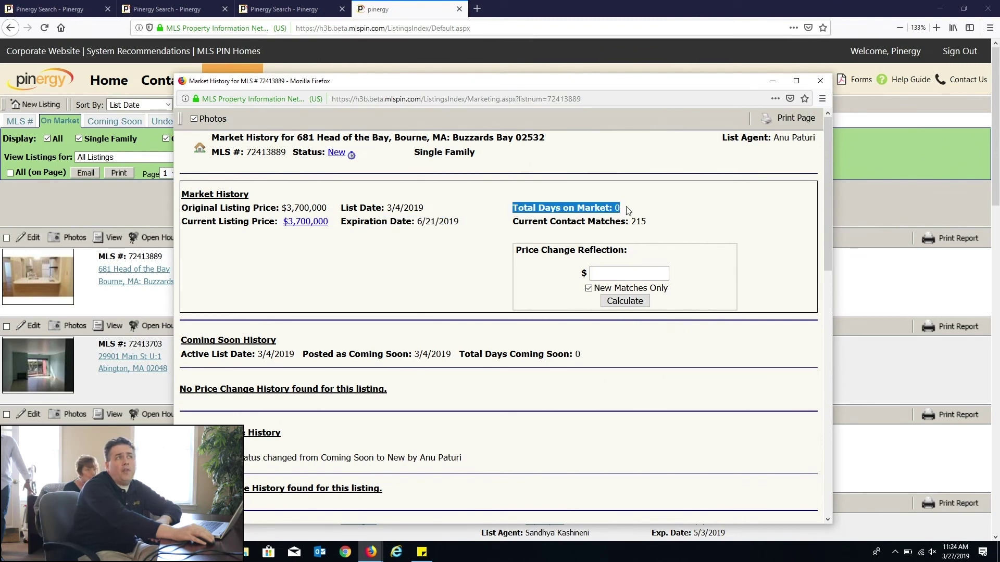
drag(527, 218, 634, 221)
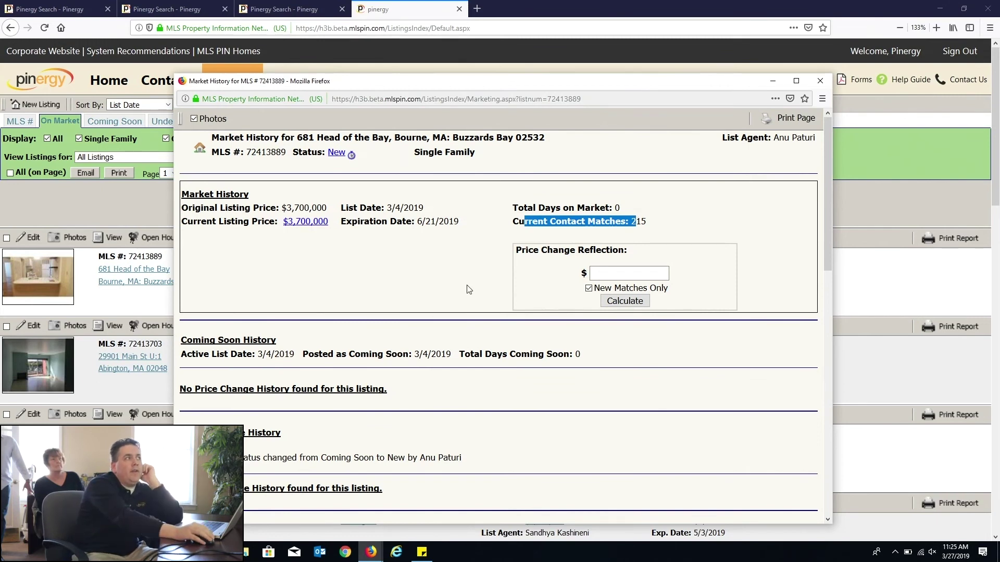
drag(179, 354, 581, 358)
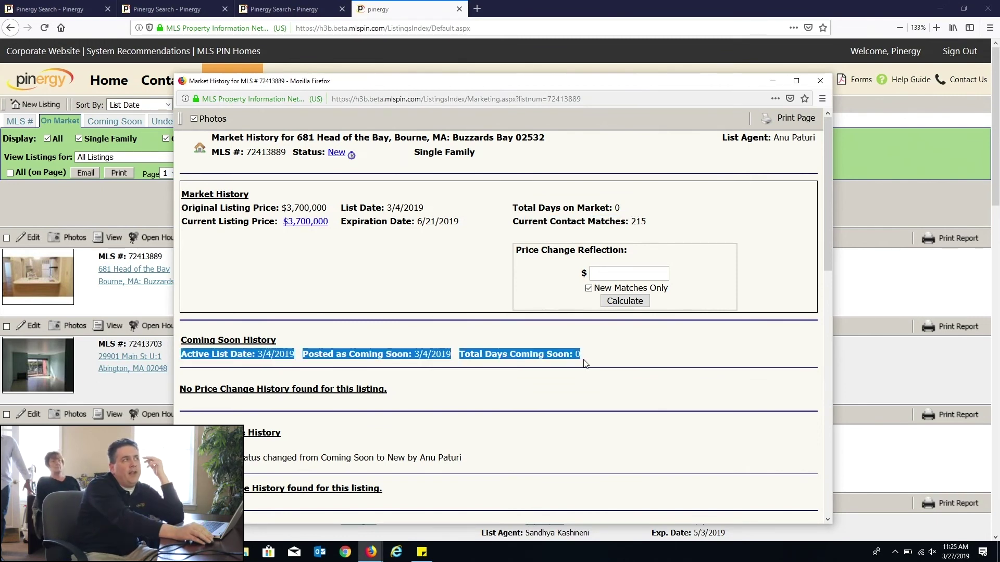
scroll(585, 363, down, 3)
drag(195, 313, 427, 317)
drag(189, 358, 315, 369)
scroll(215, 337, down, 3)
drag(215, 337, 432, 352)
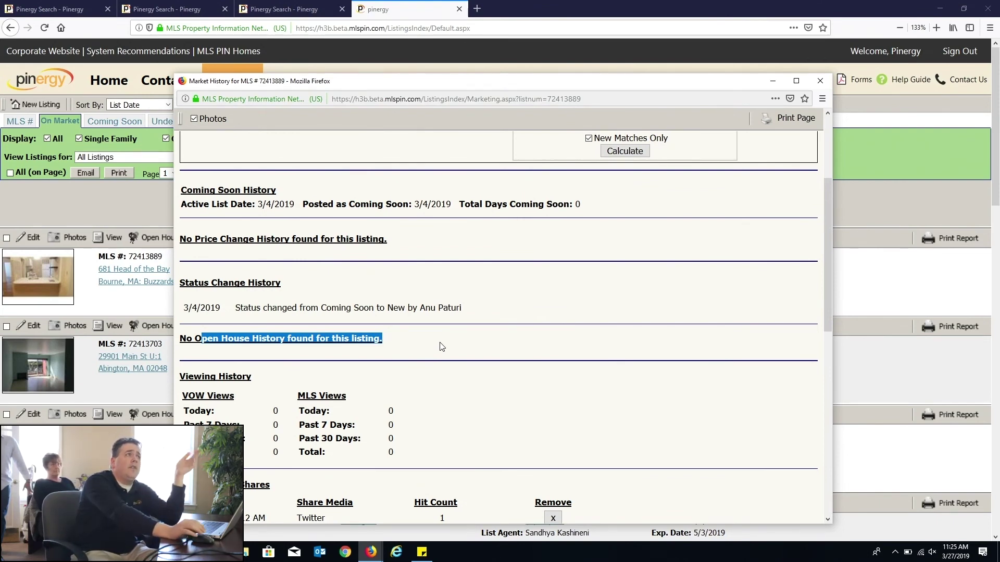
scroll(441, 346, down, 3)
click(294, 323)
drag(294, 323, 359, 331)
click(330, 321)
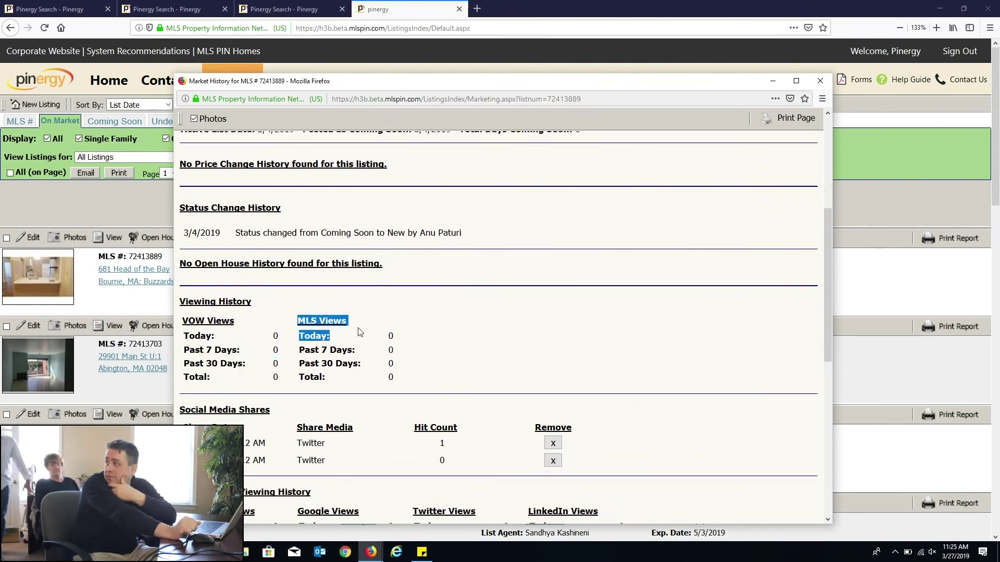
drag(183, 326, 189, 320)
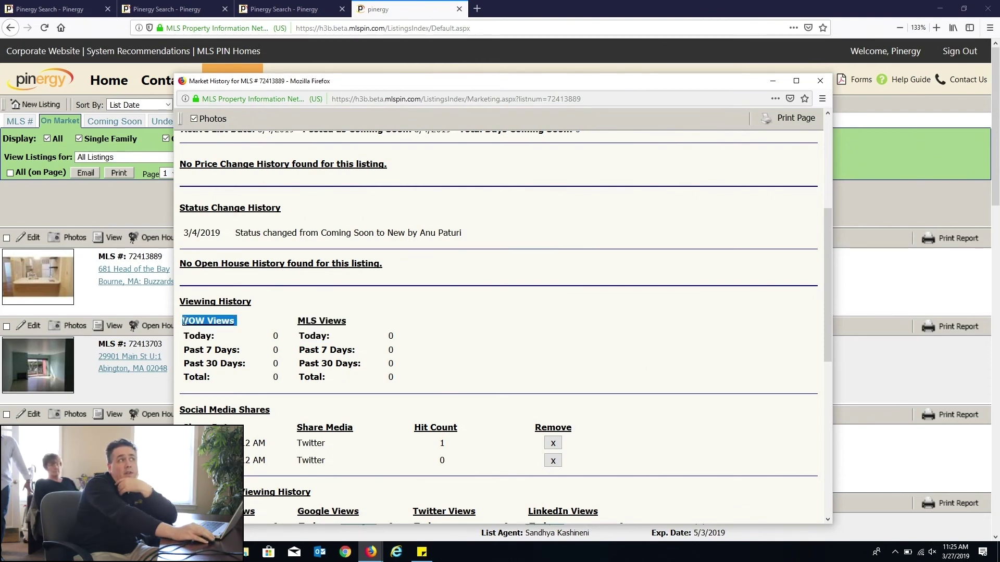
scroll(289, 356, down, 3)
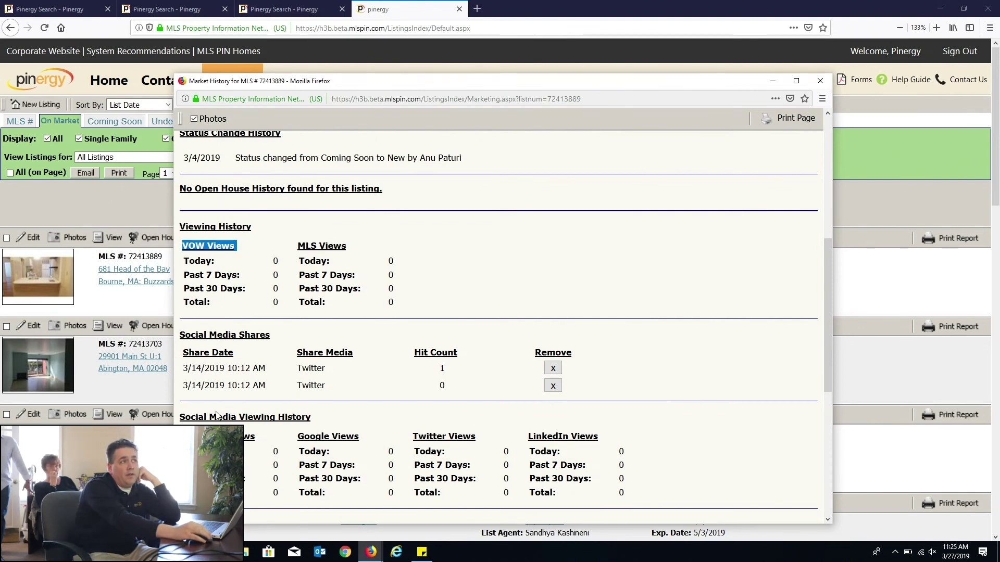
drag(182, 436, 631, 499)
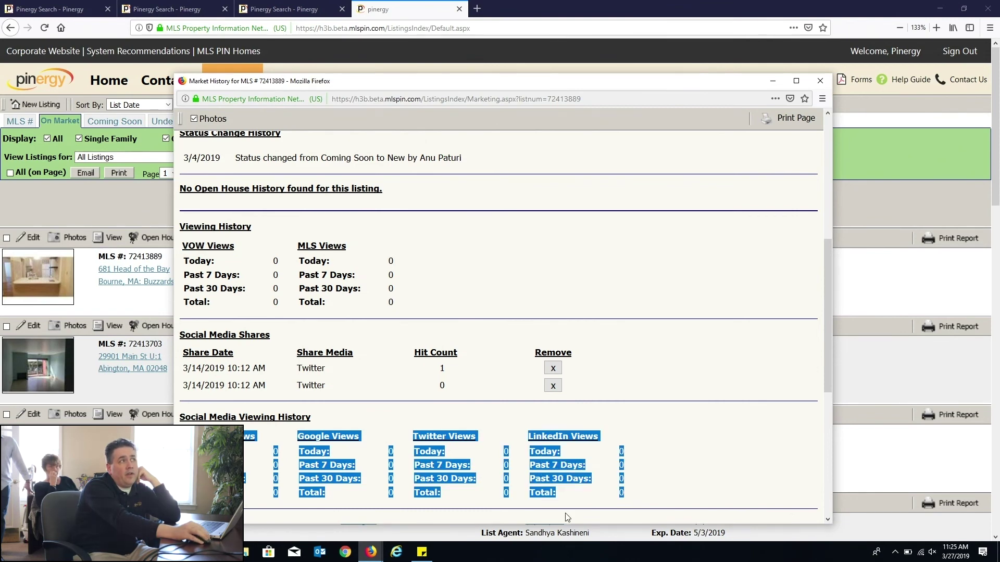
scroll(606, 465, down, 5)
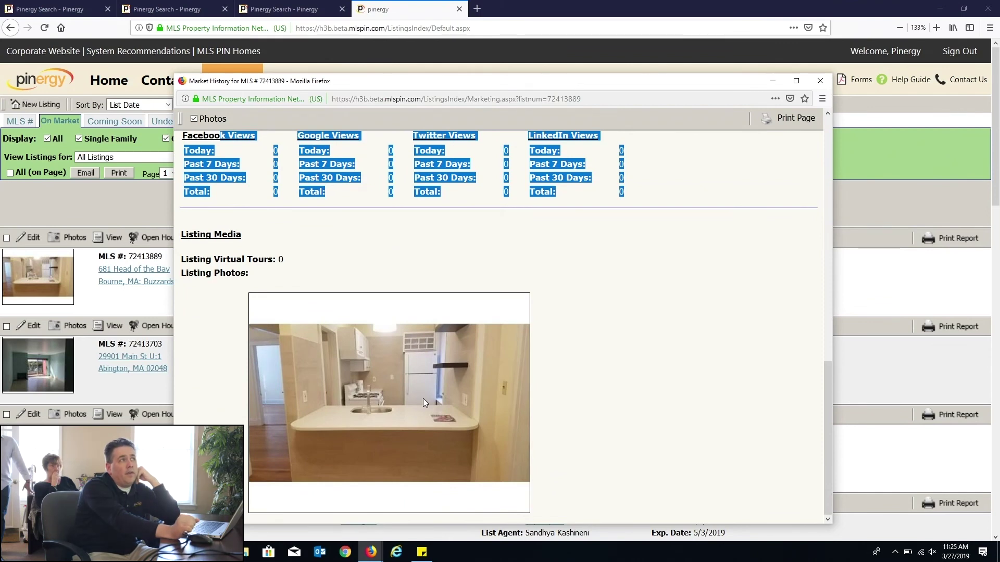
scroll(423, 399, up, 10)
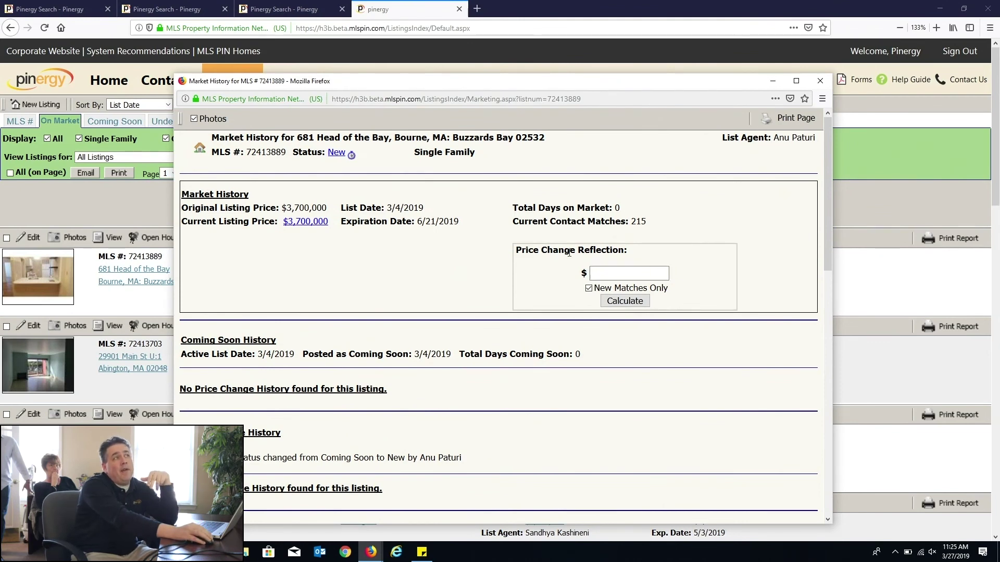
Step: Enter 3500000 as the Price Change Reflection price and calculate new matches only
drag(525, 251, 651, 256)
click(651, 256)
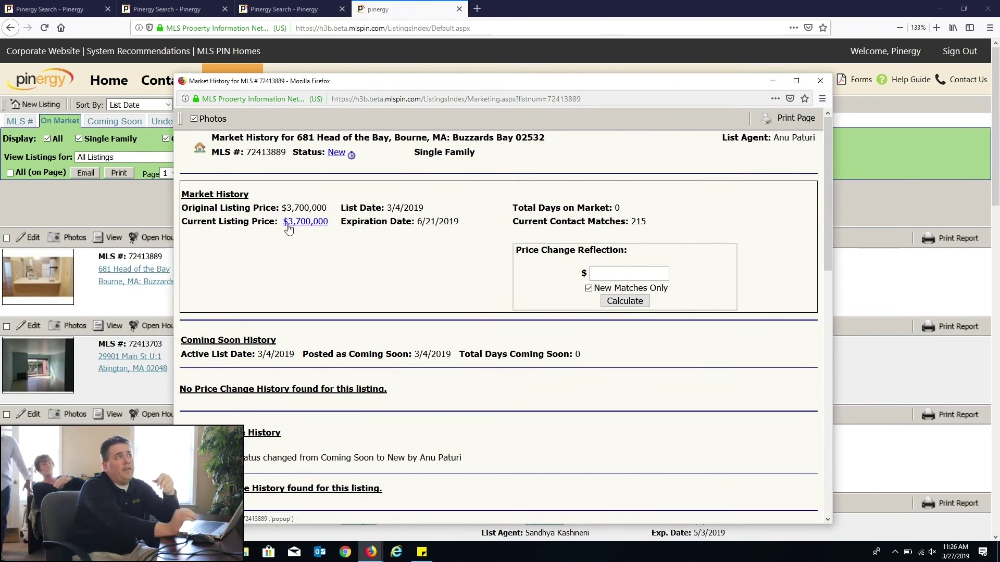
click(634, 277)
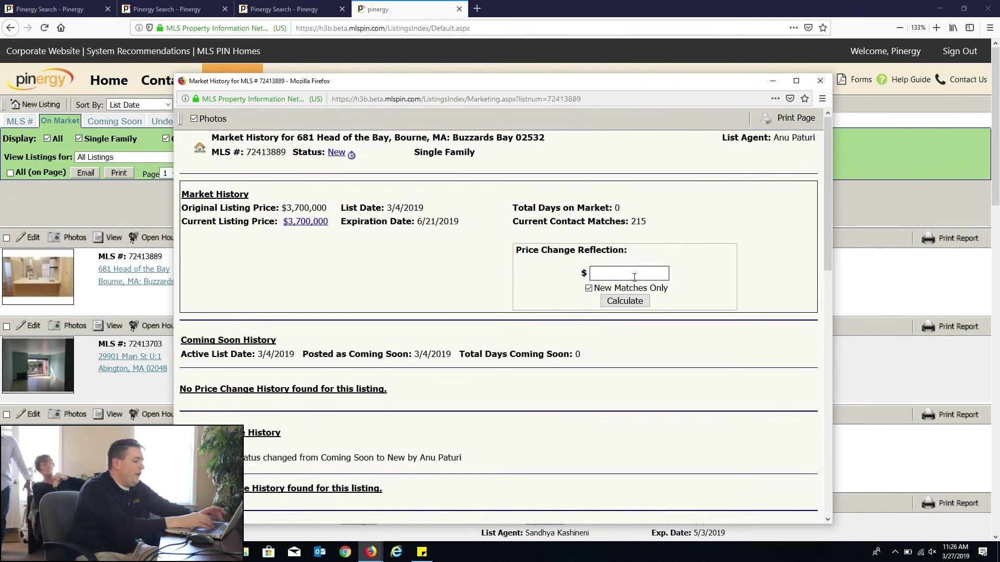
text(3500000)
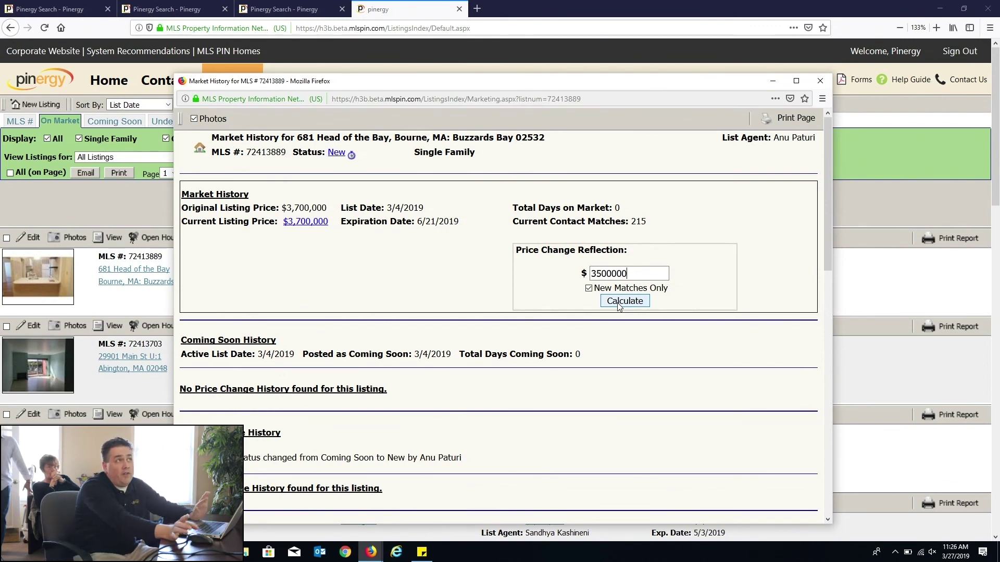
triple_click(696, 268)
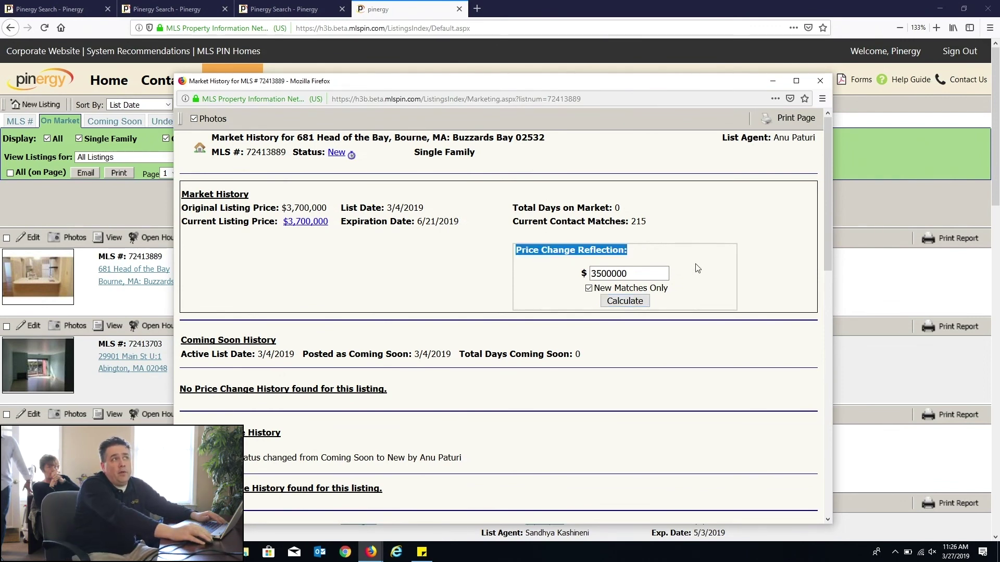
click(641, 273)
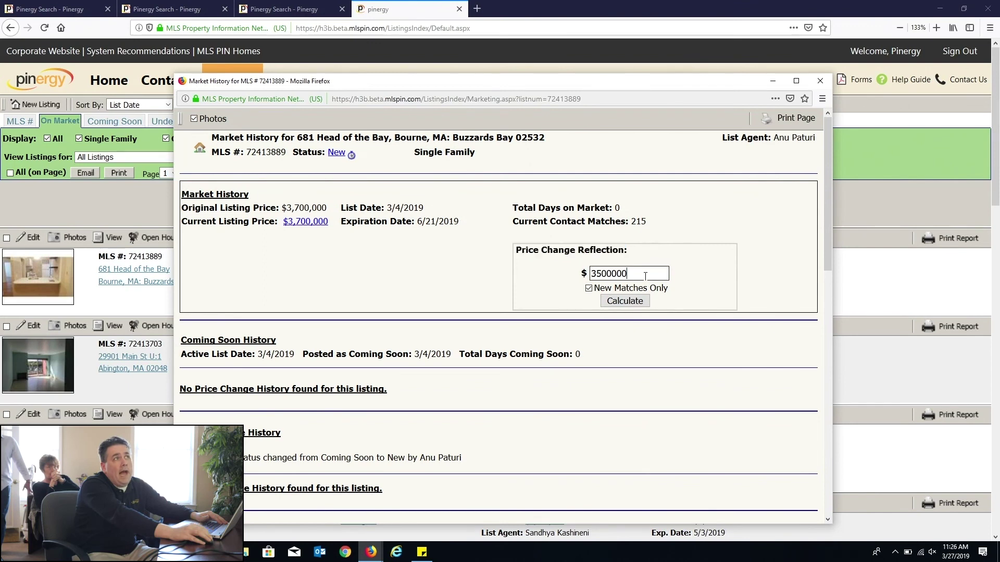
click(625, 301)
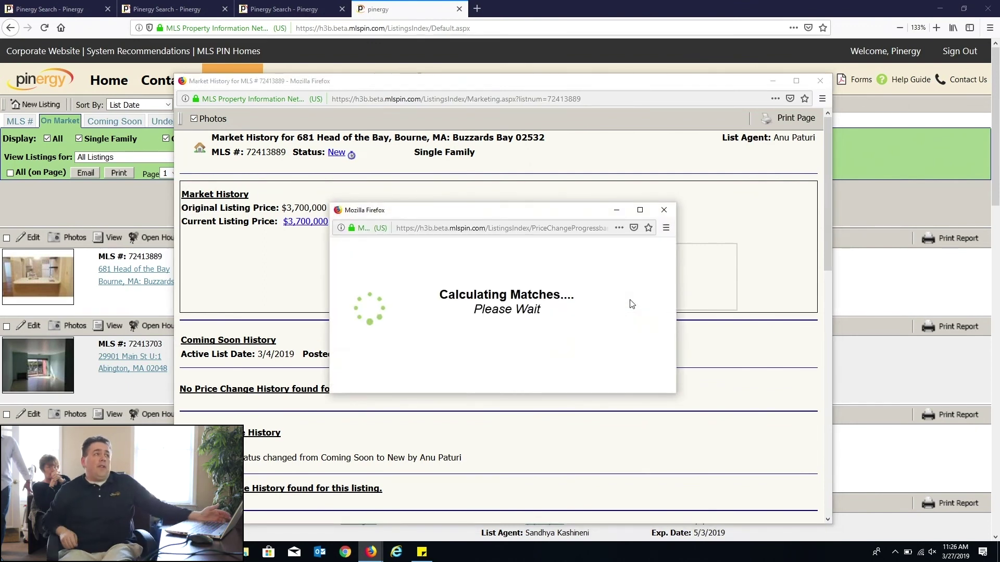
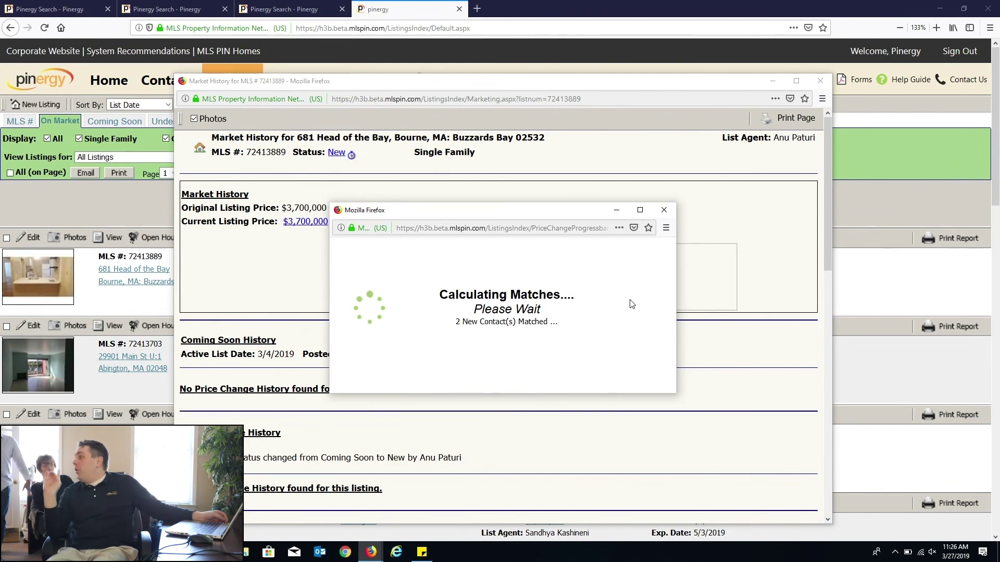
Step: Close the Calculating Matches popup and Market History window, then open Market Reports under Tools
click(665, 212)
click(820, 80)
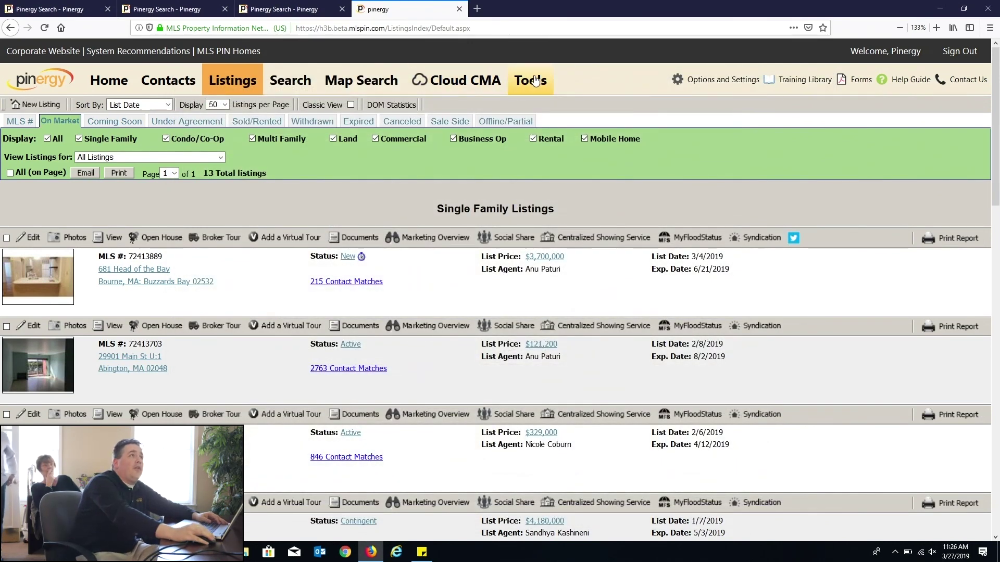
click(531, 79)
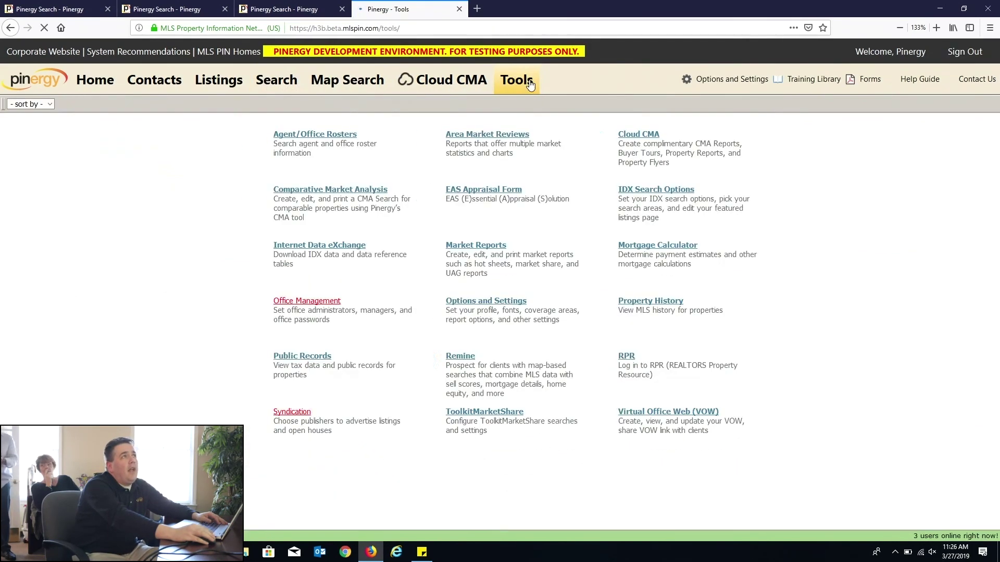
click(459, 9)
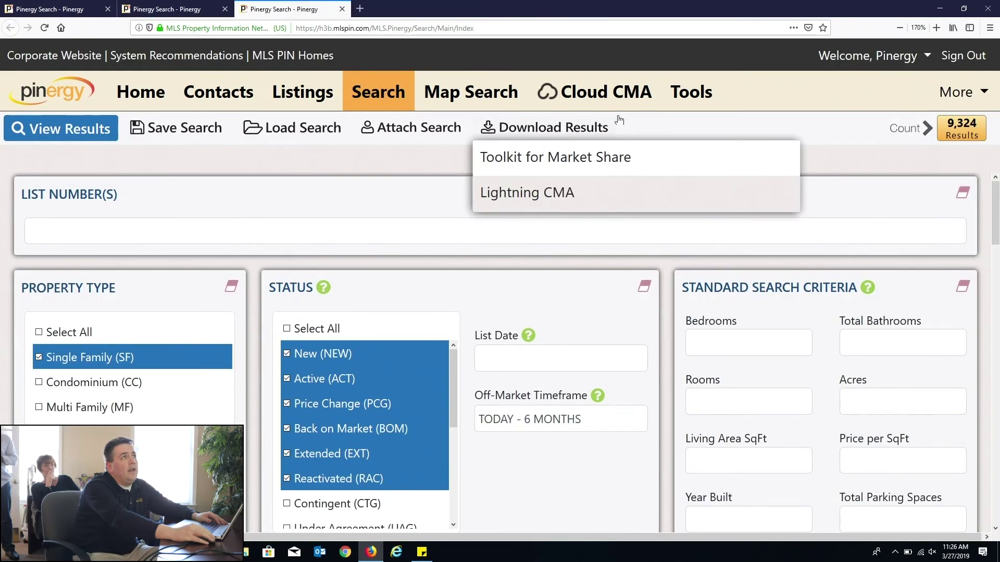
click(703, 93)
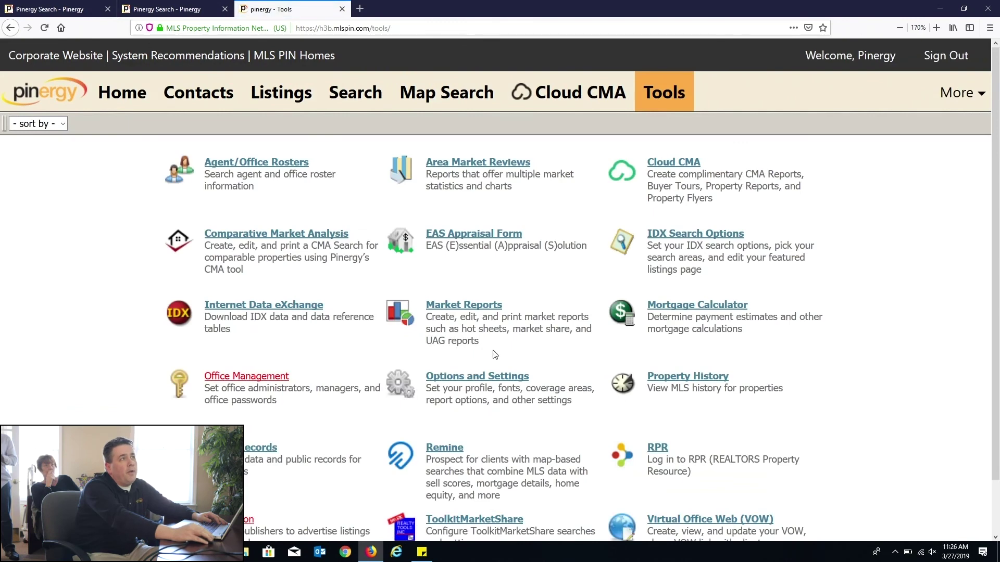
click(475, 314)
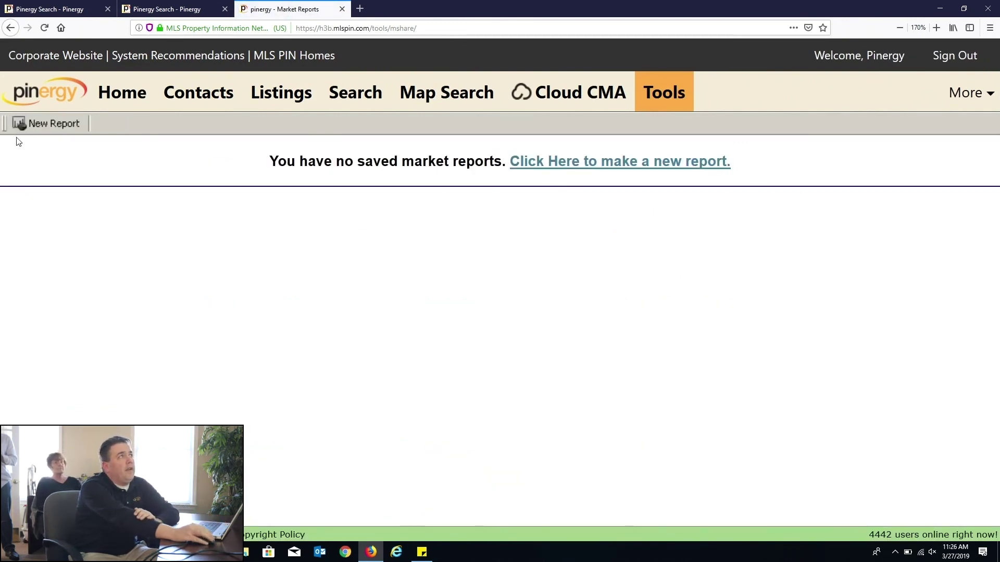
Step: Start a new market report of type Area Market Survey
click(642, 107)
click(457, 312)
click(54, 130)
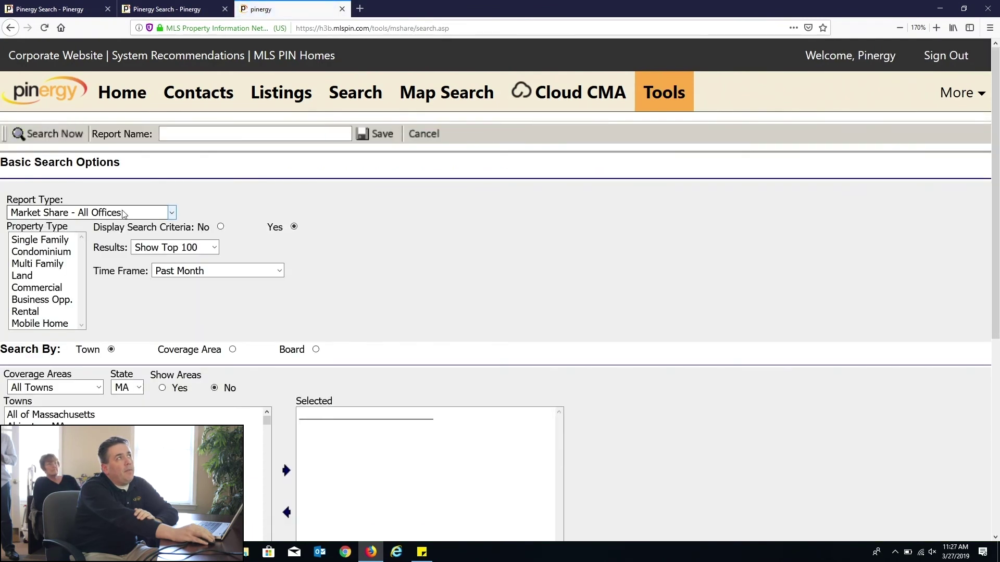
click(124, 214)
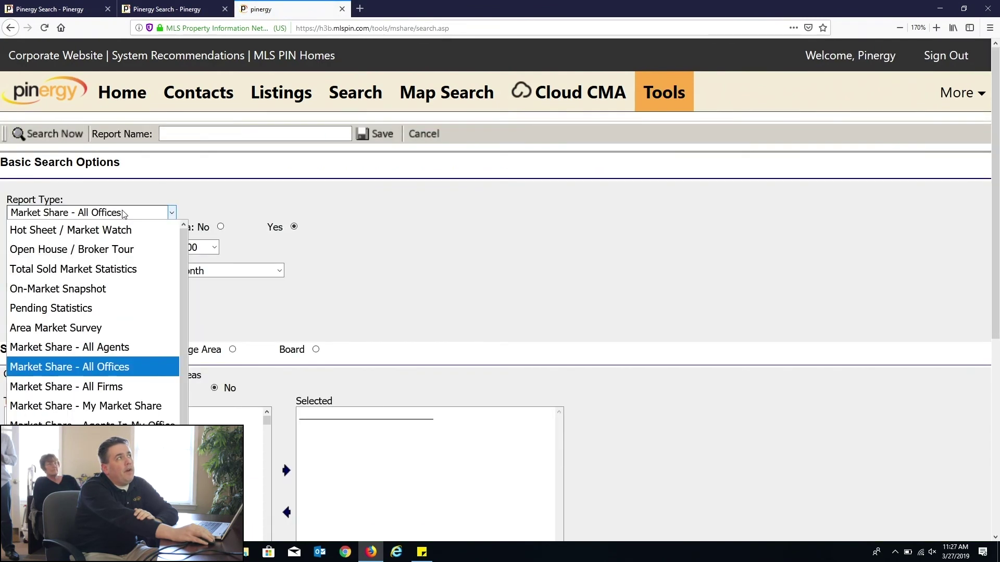
click(109, 326)
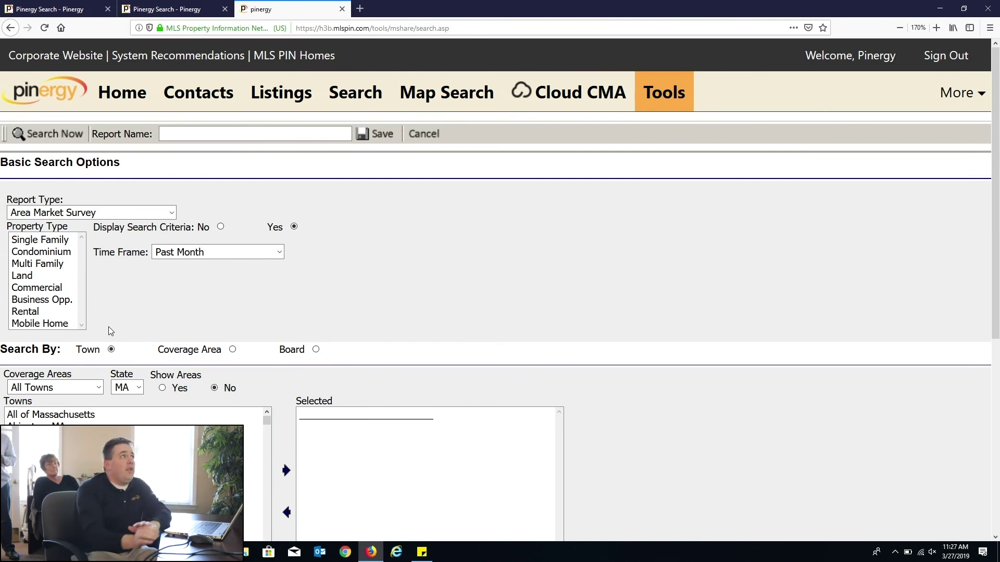
Step: Limit the survey to Single Family homes, Past 6 Months, in Dracut, MA
click(55, 241)
click(248, 252)
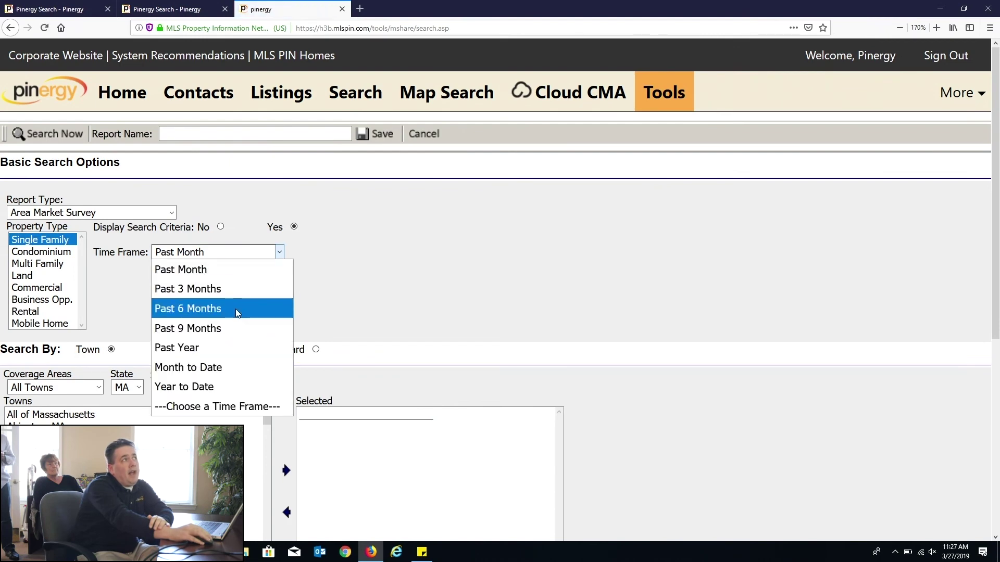
click(235, 309)
click(130, 438)
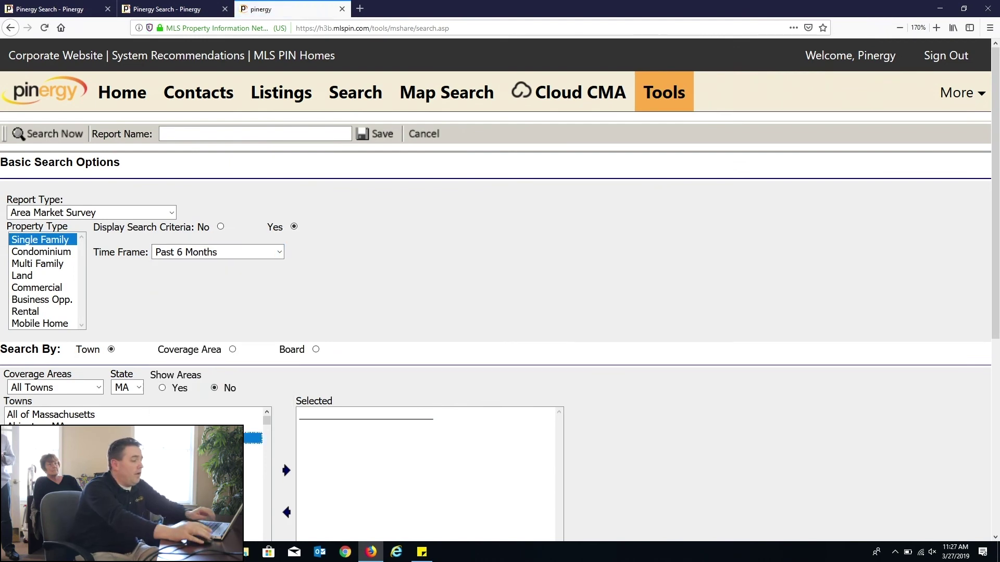
scroll(130, 438, down, 20)
scroll(330, 406, down, 5)
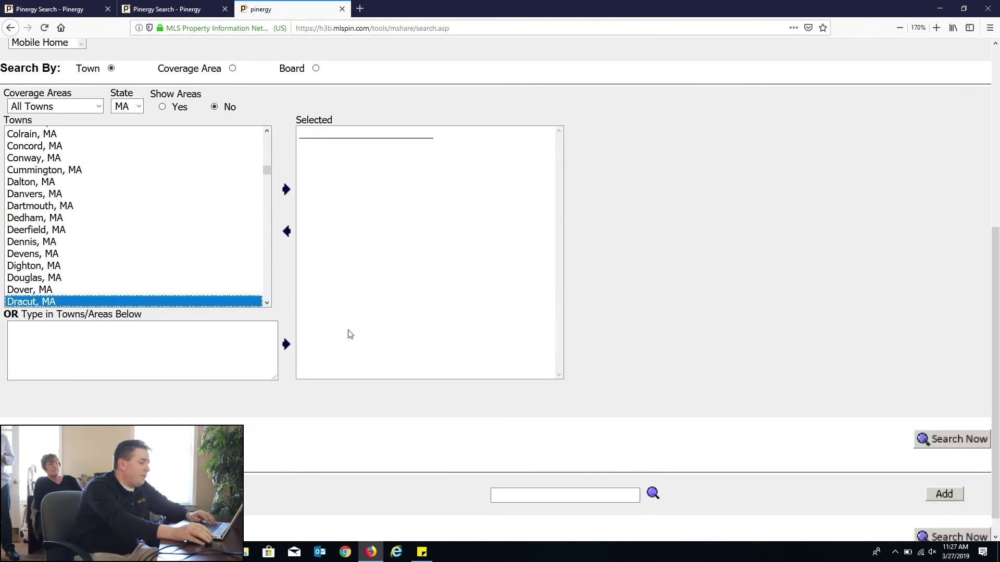
double_click(196, 304)
scroll(742, 311, up, 3)
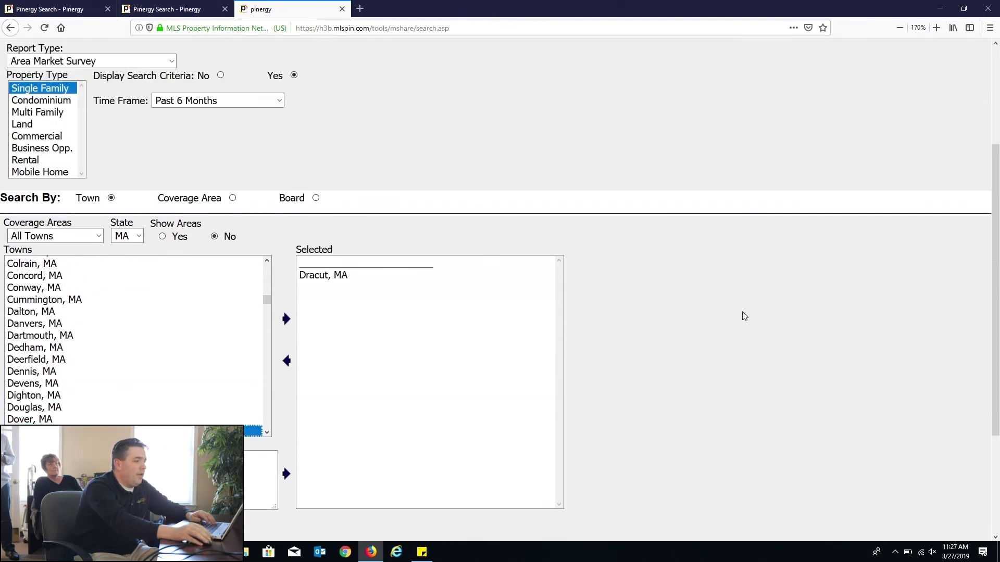
scroll(742, 316, up, 2)
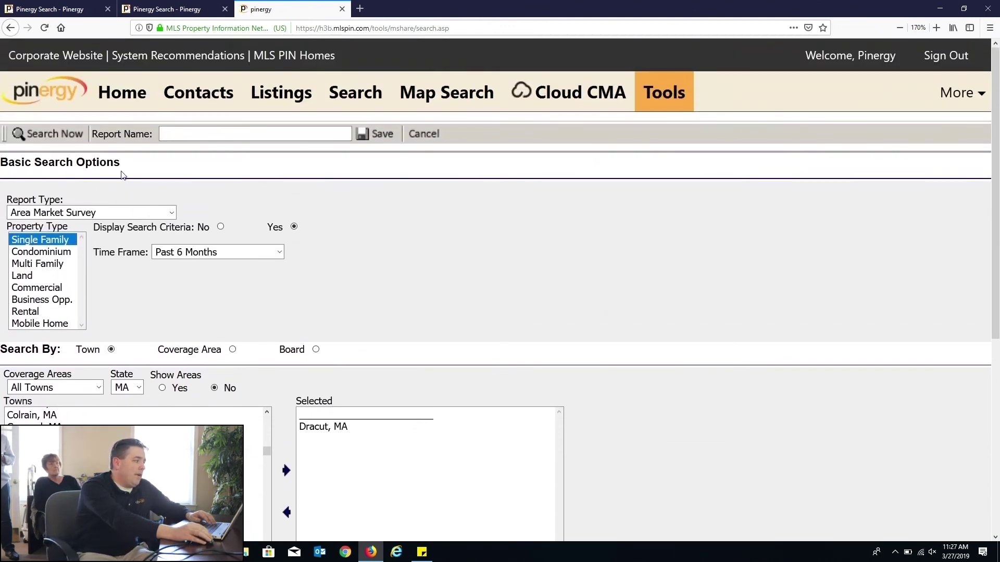
Step: Run the survey and review Active Listings, highlighting the $300,000 row and 49 average days on market
click(46, 135)
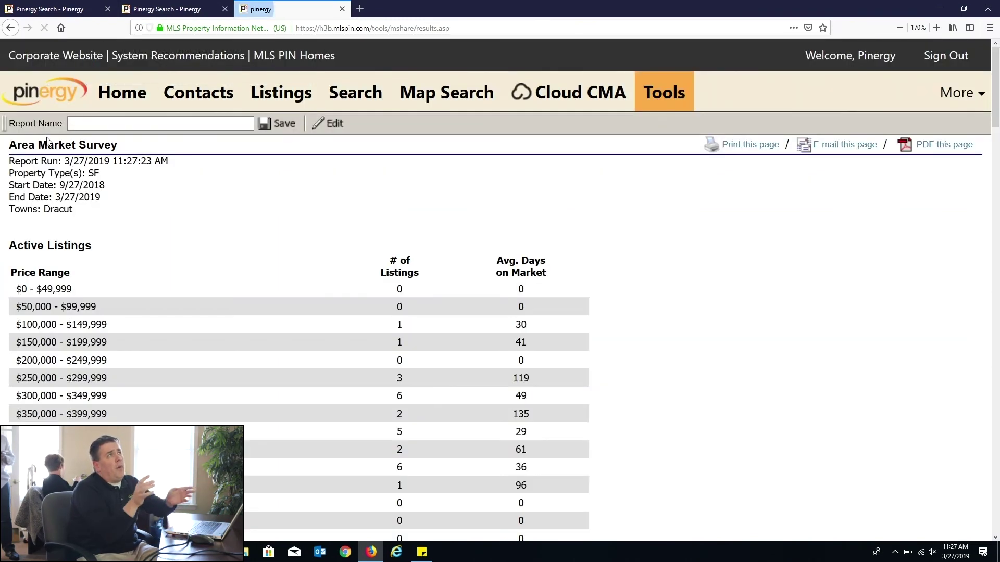
scroll(98, 130, down, 4)
drag(29, 85, 493, 490)
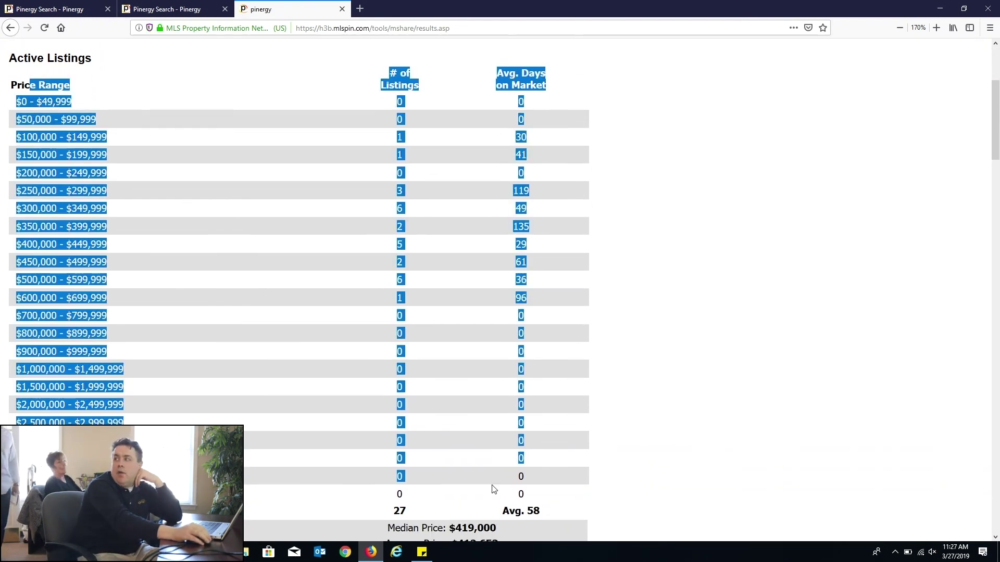
click(492, 470)
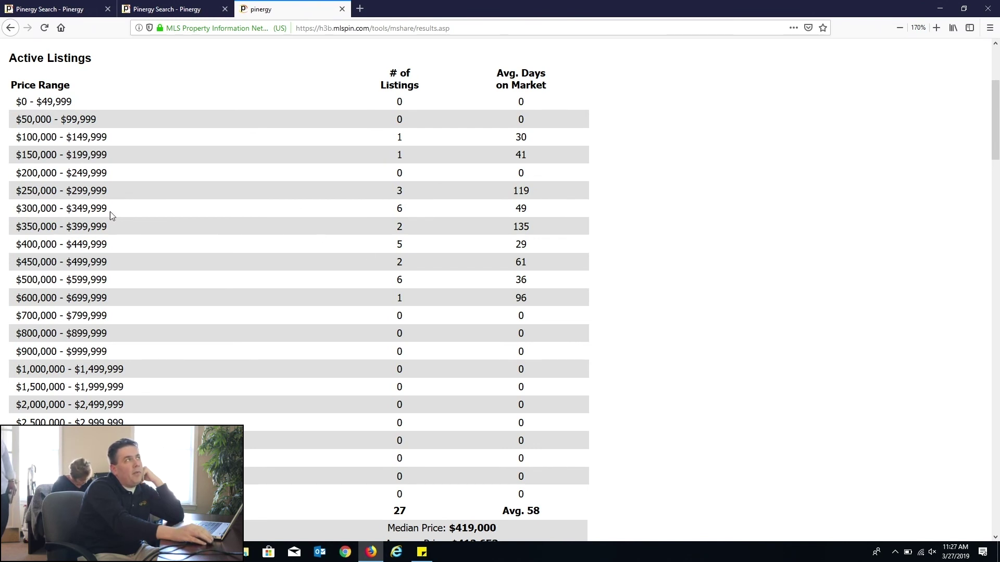
drag(20, 209, 28, 208)
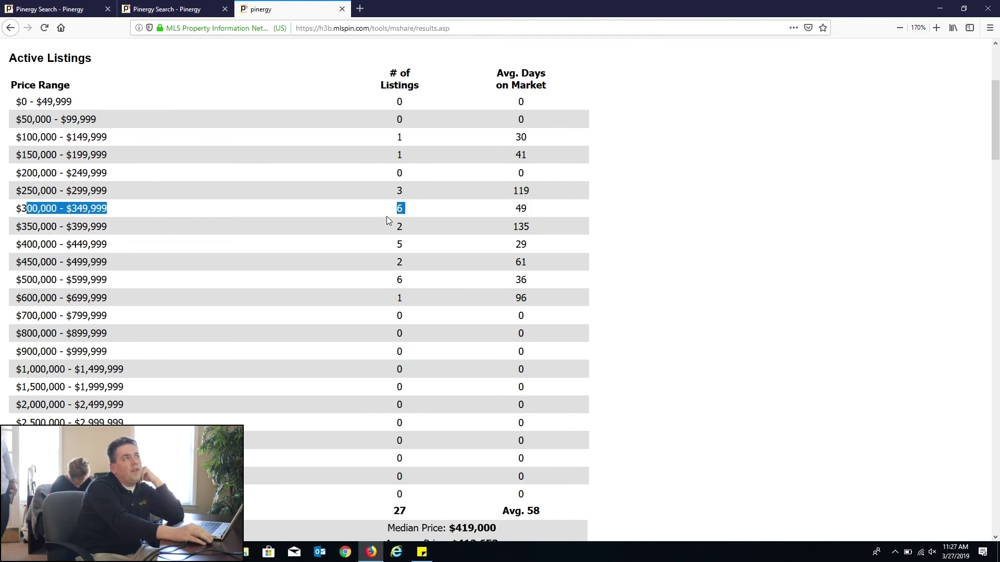
drag(544, 210, 504, 211)
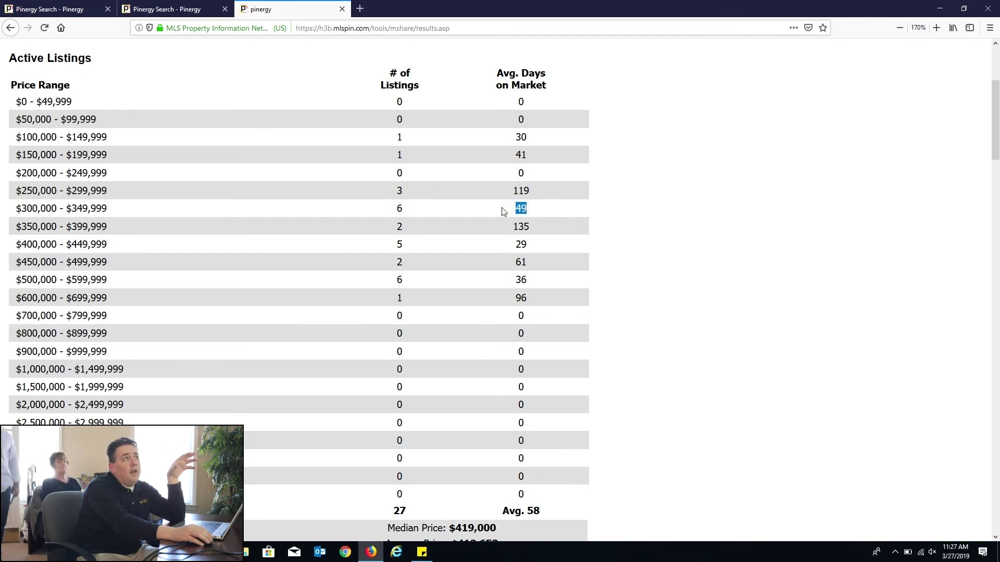
scroll(718, 267, down, 8)
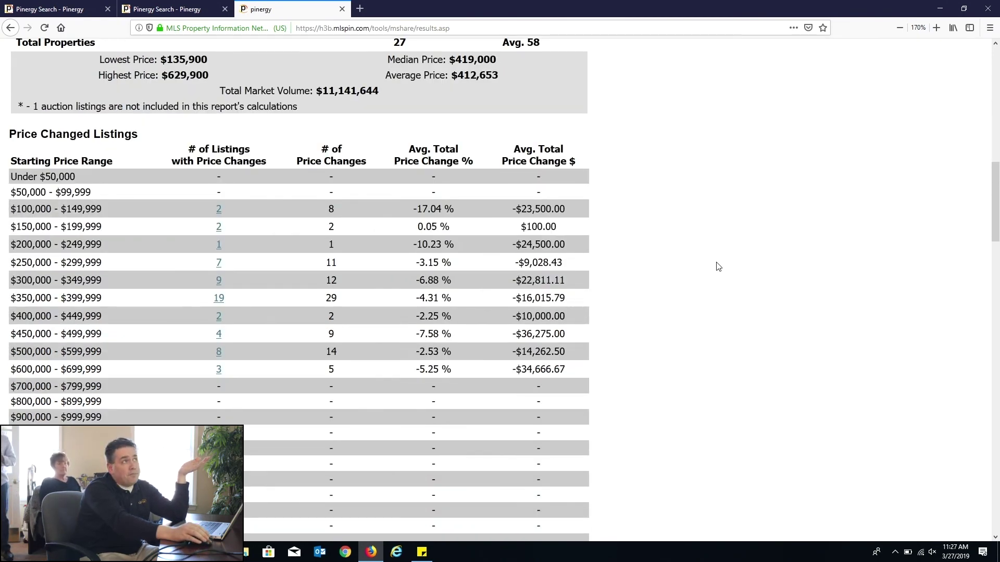
scroll(718, 267, down, 10)
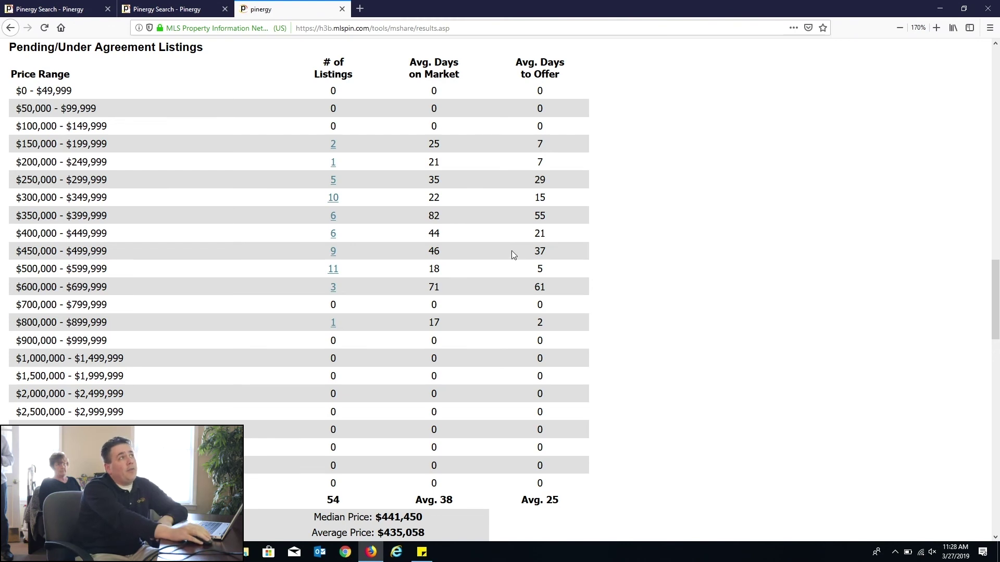
drag(22, 268, 330, 267)
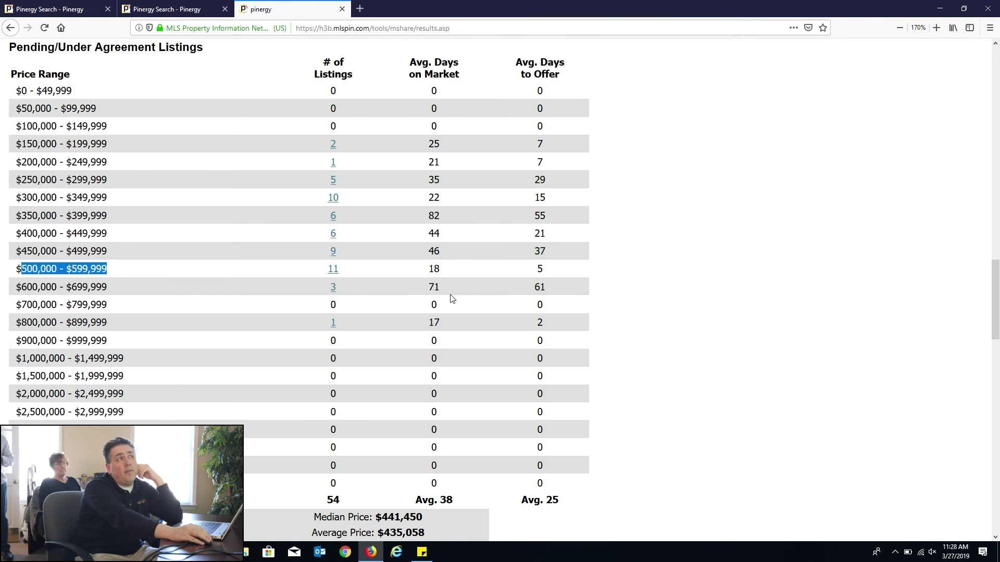
drag(567, 270, 522, 271)
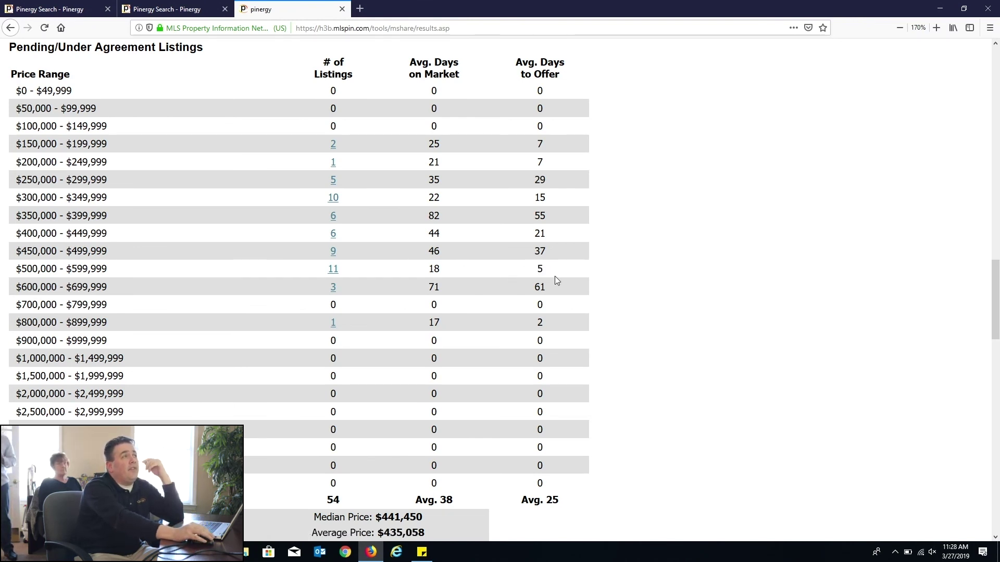
scroll(555, 280, down, 15)
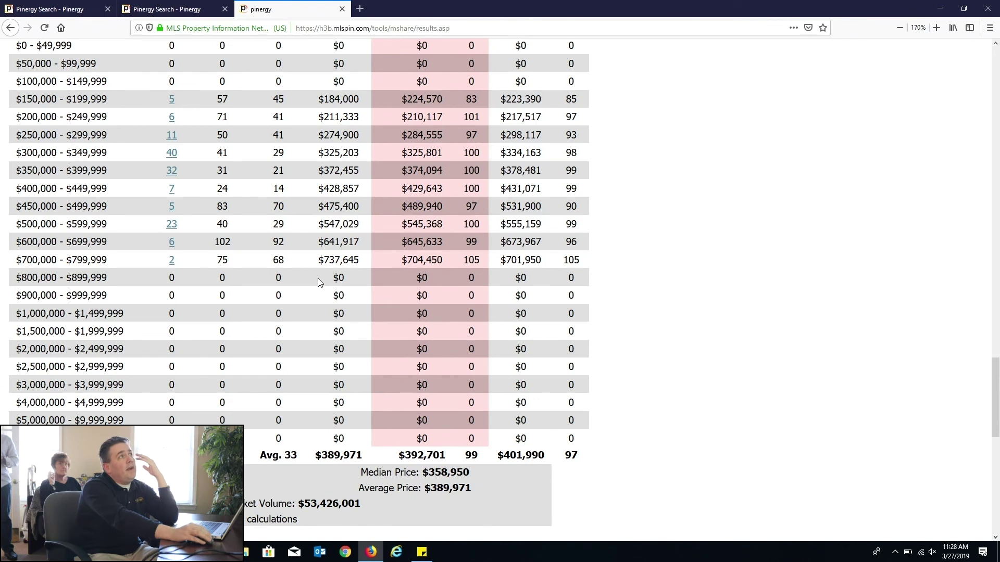
drag(34, 152, 220, 168)
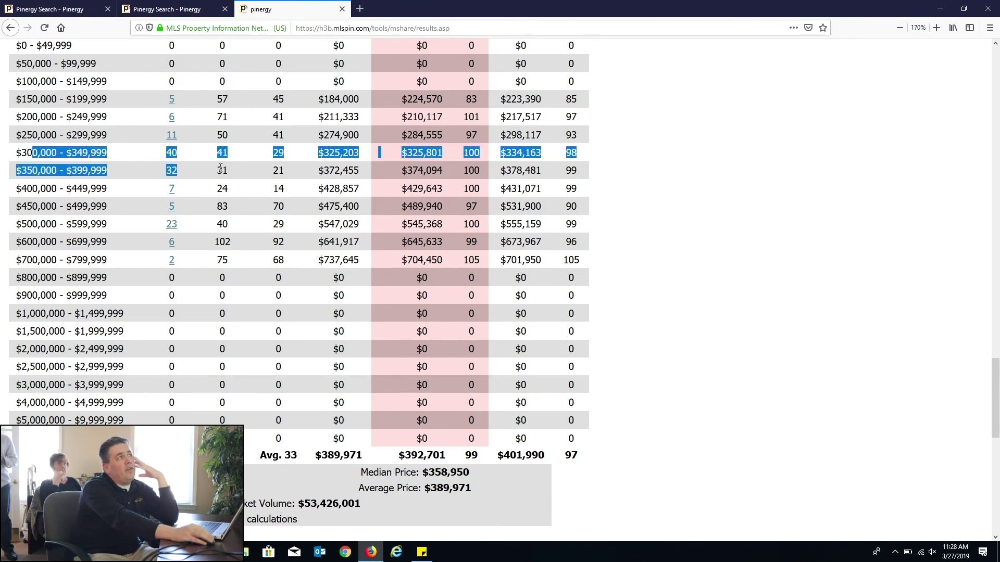
click(129, 169)
drag(16, 152, 201, 165)
click(145, 158)
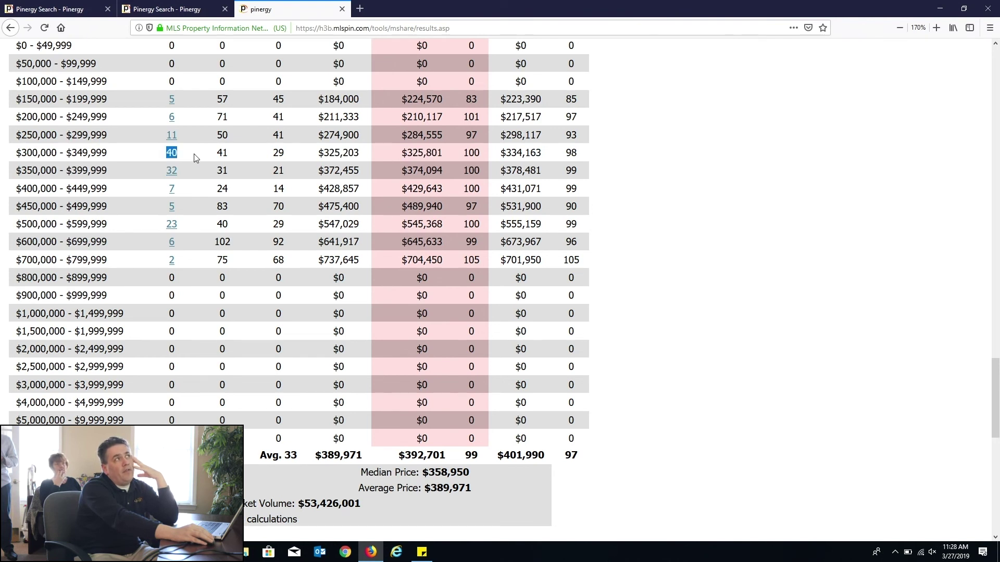
scroll(357, 273, up, 3)
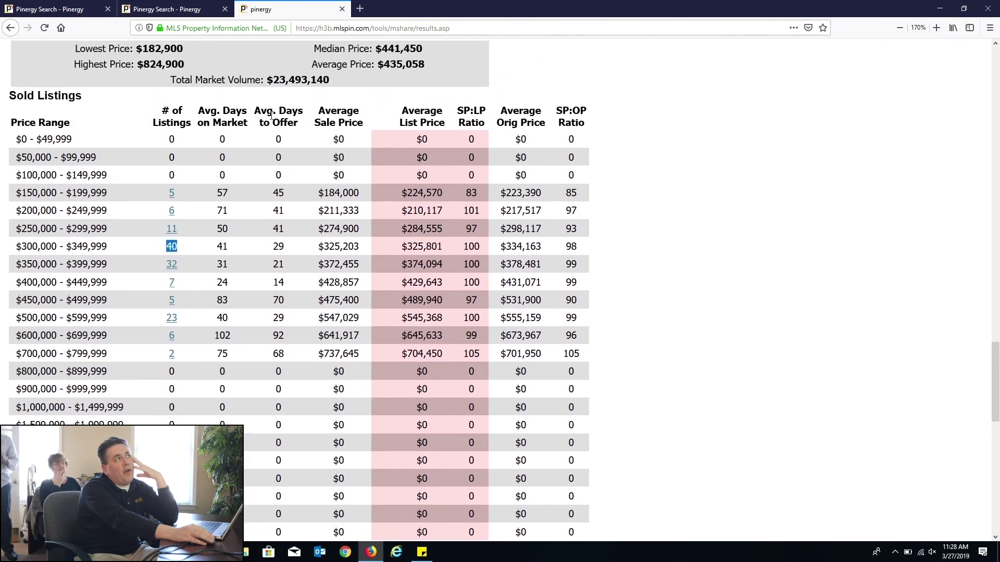
double_click(278, 247)
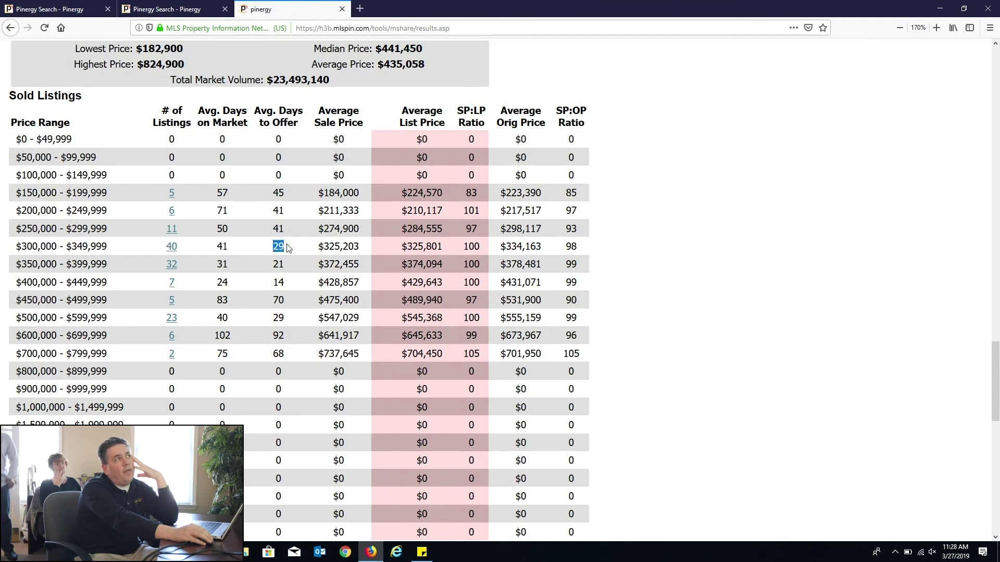
double_click(570, 248)
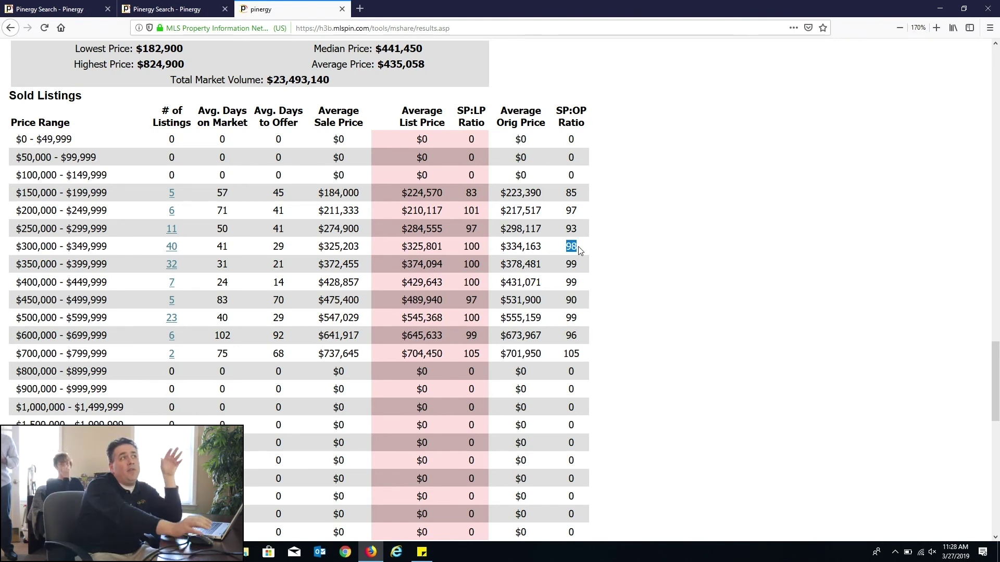
click(580, 268)
triple_click(574, 299)
click(574, 299)
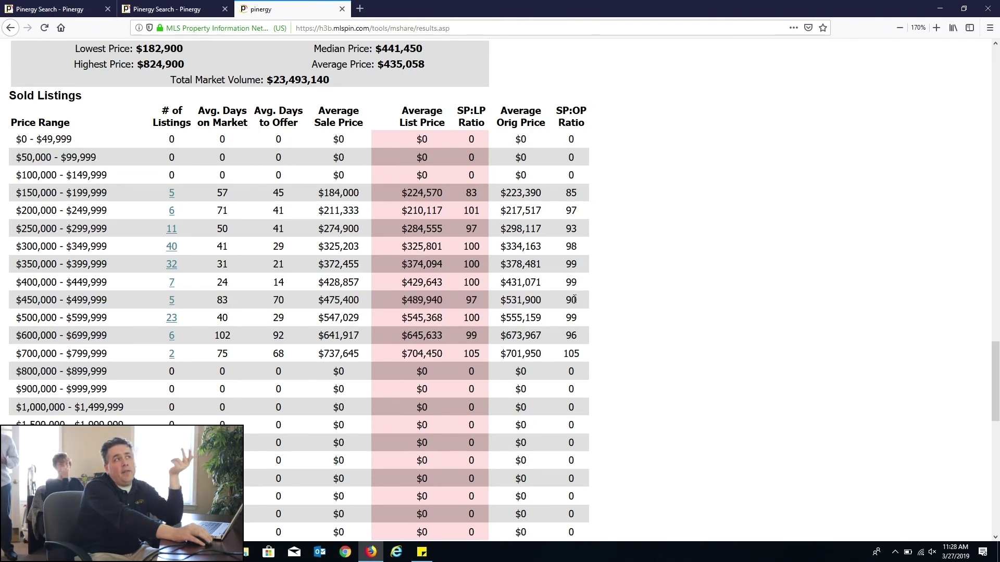
drag(572, 300, 579, 304)
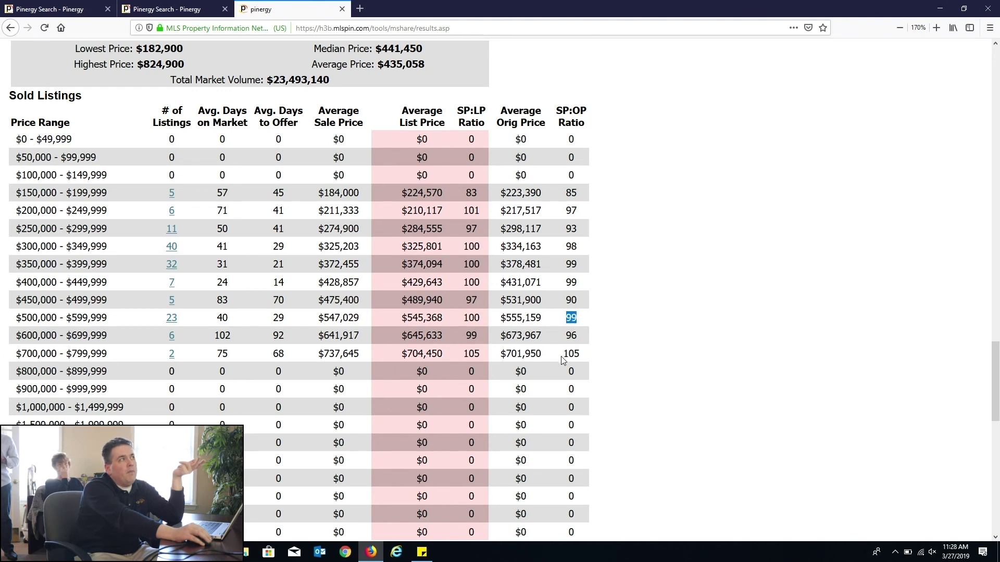
drag(15, 354, 107, 354)
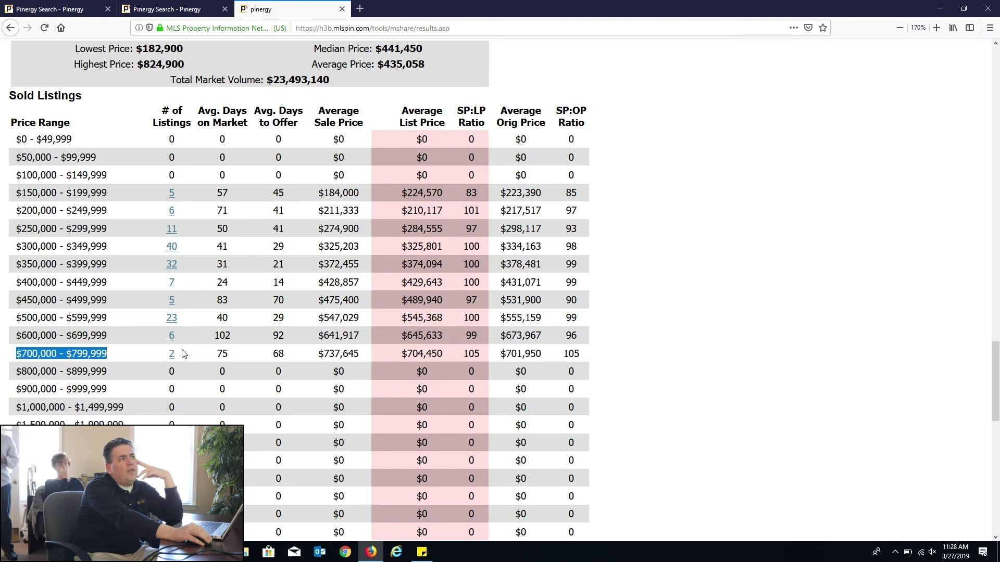
drag(574, 354, 582, 361)
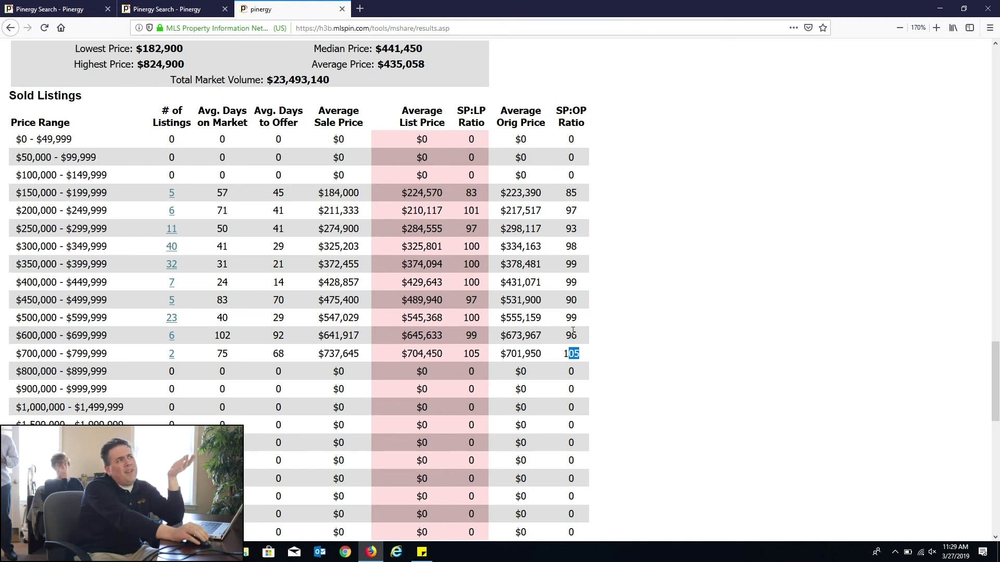
Step: Open the two sold $700,000–$799,999 listings and remove the List Price column
click(172, 357)
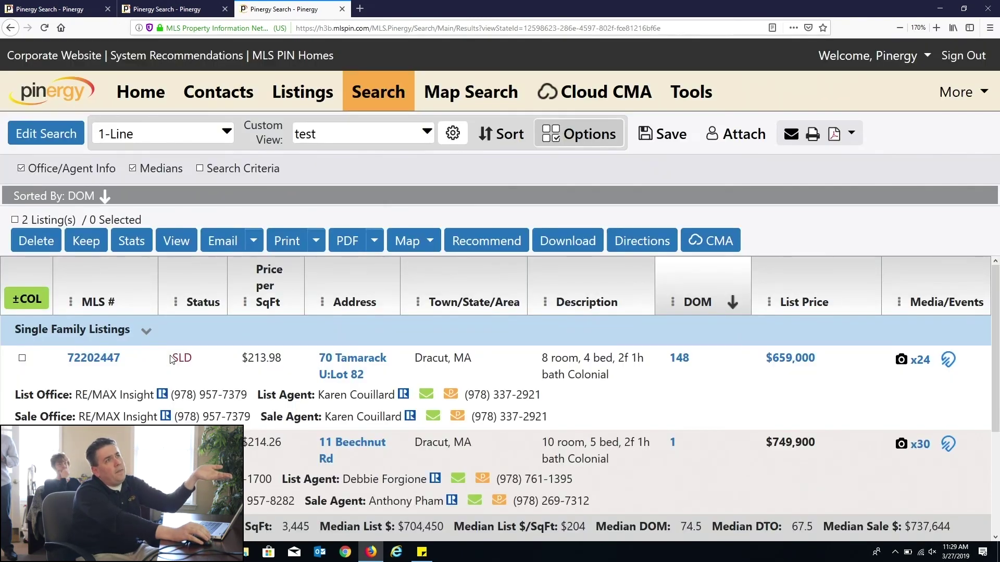
scroll(174, 357, down, 2)
scroll(176, 358, up, 2)
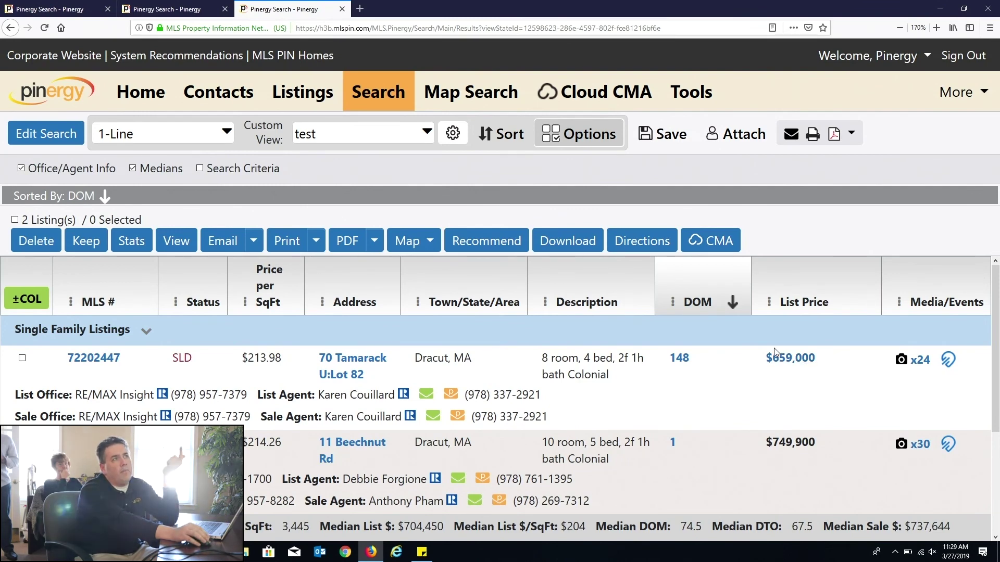
click(771, 307)
click(803, 392)
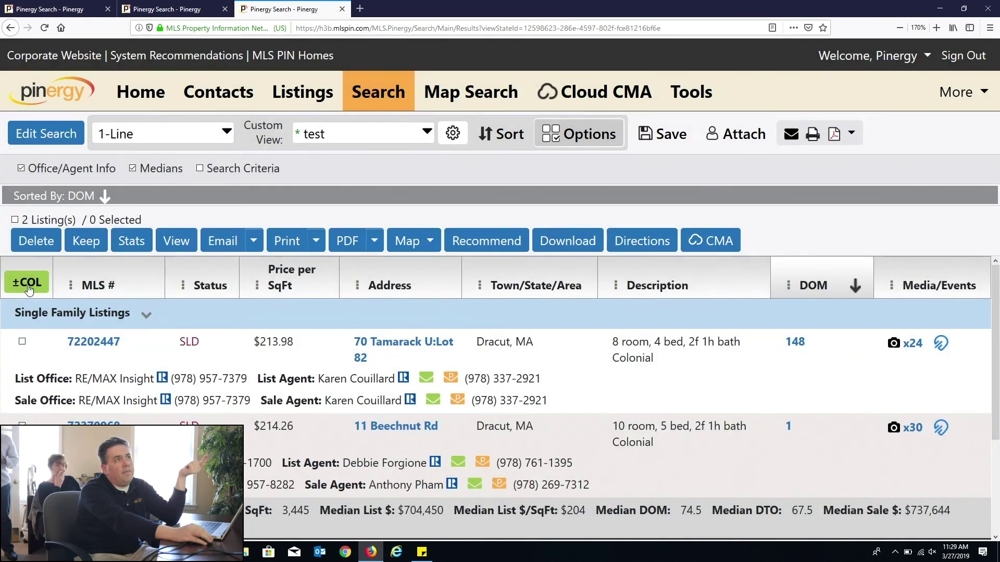
click(27, 283)
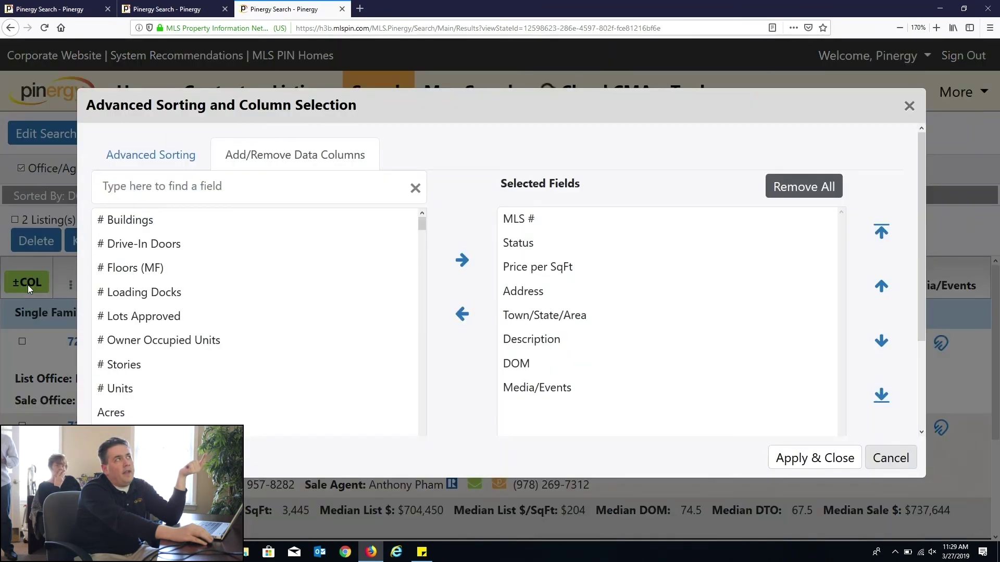
Step: Add the Original Price and Sale Price fields as columns and apply
click(246, 194)
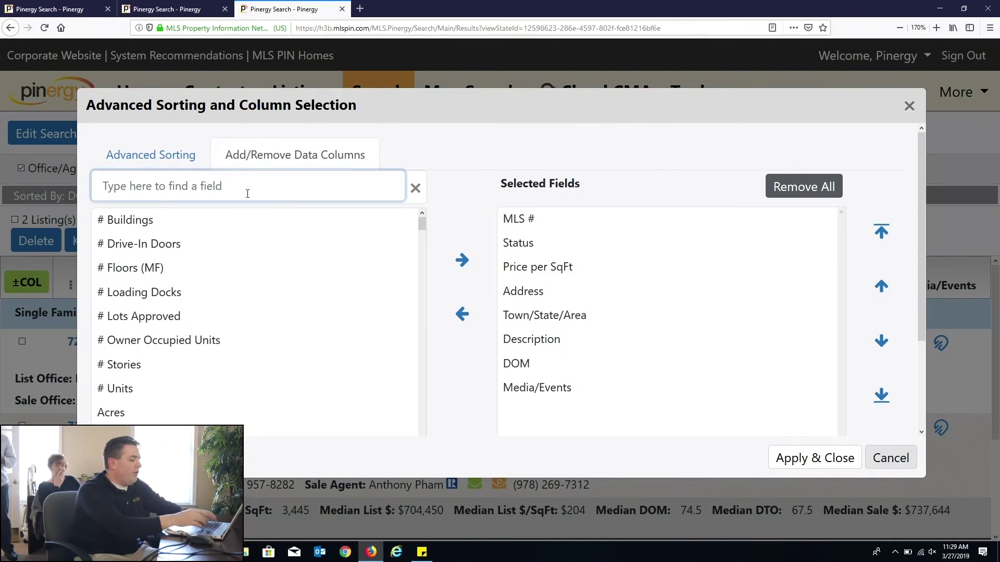
text(ori)
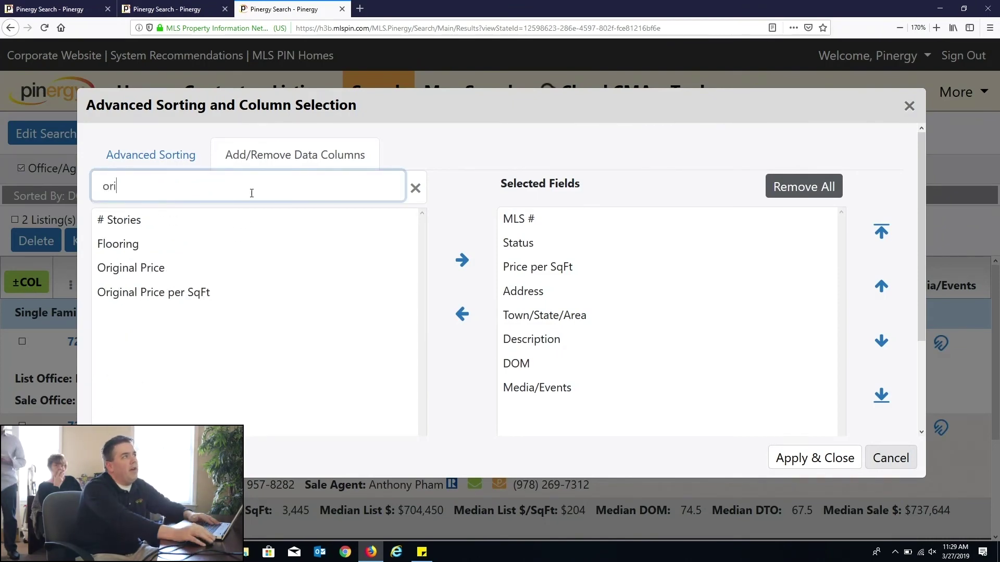
click(157, 267)
click(461, 261)
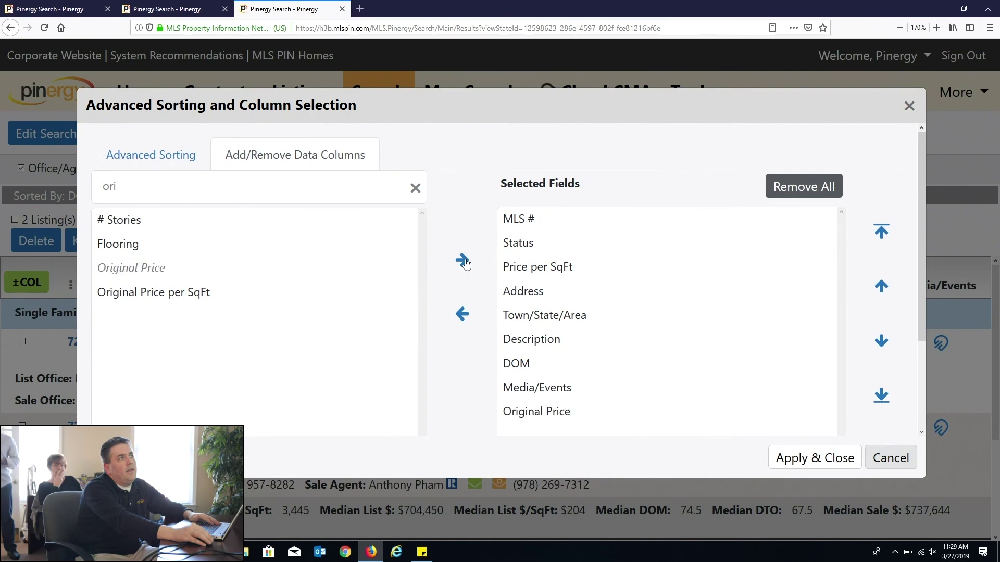
click(236, 178)
key(BackSpace)
key(BackSpace)
key(BackSpace)
text(sale)
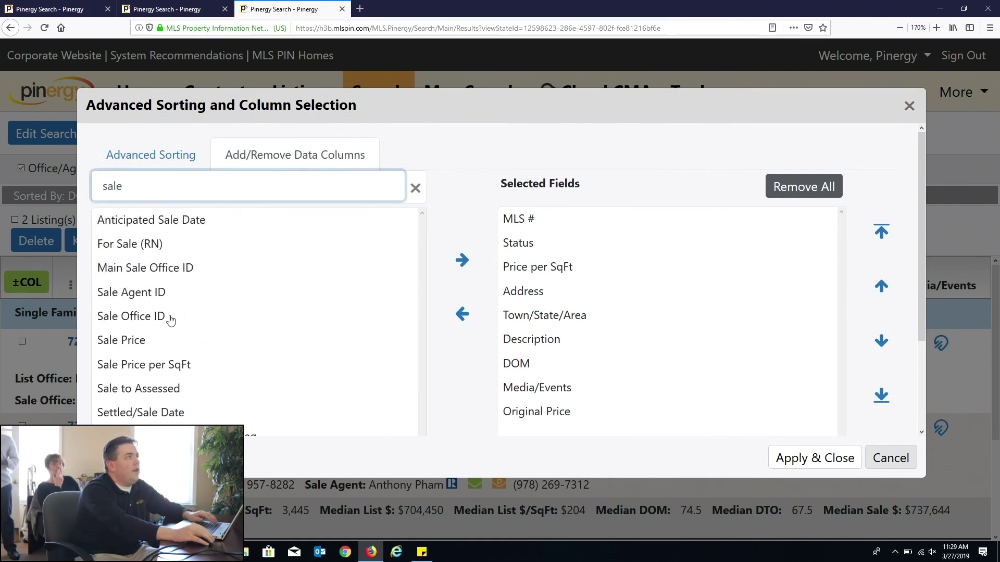
click(153, 344)
click(462, 260)
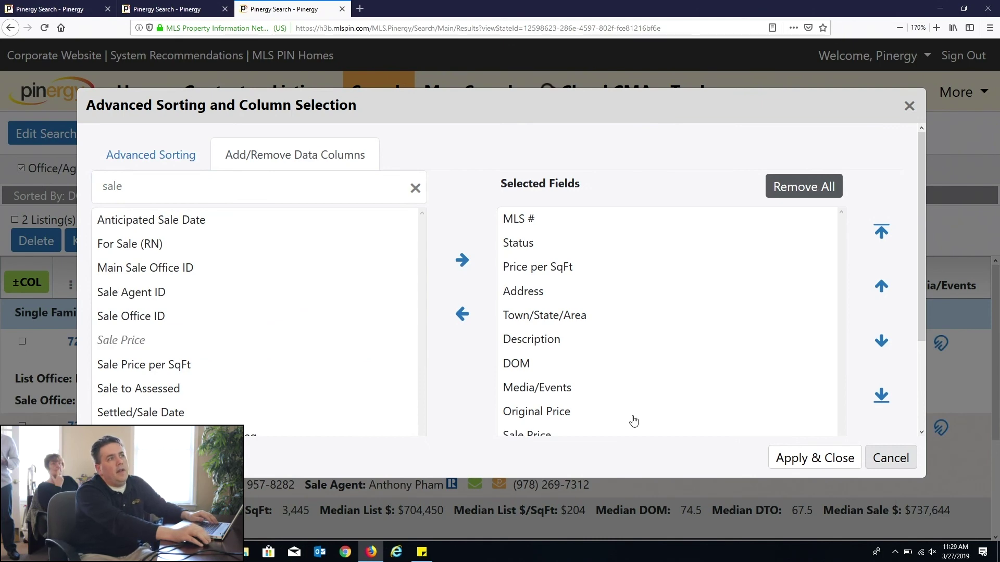
click(829, 468)
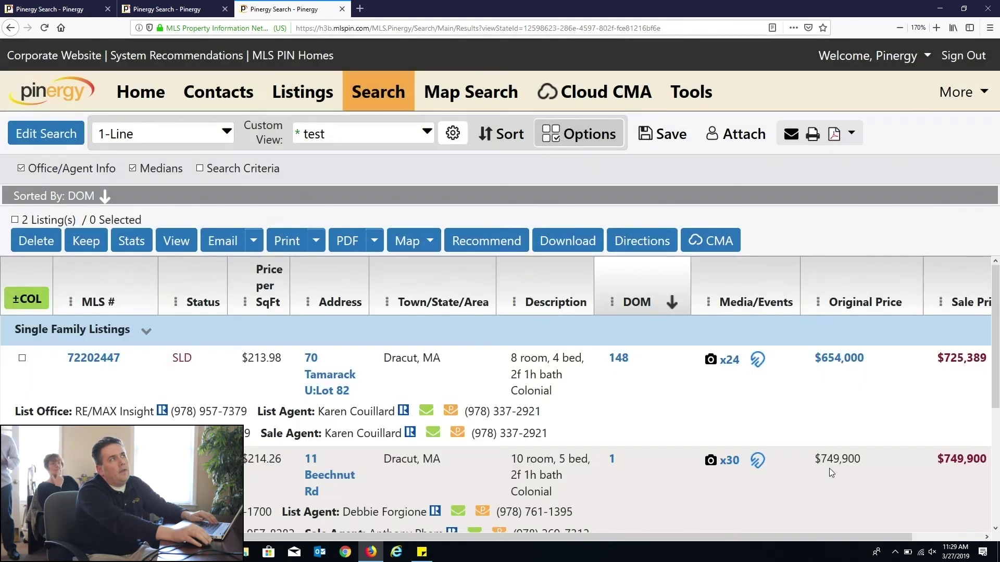
scroll(796, 481, down, 3)
scroll(810, 451, up, 3)
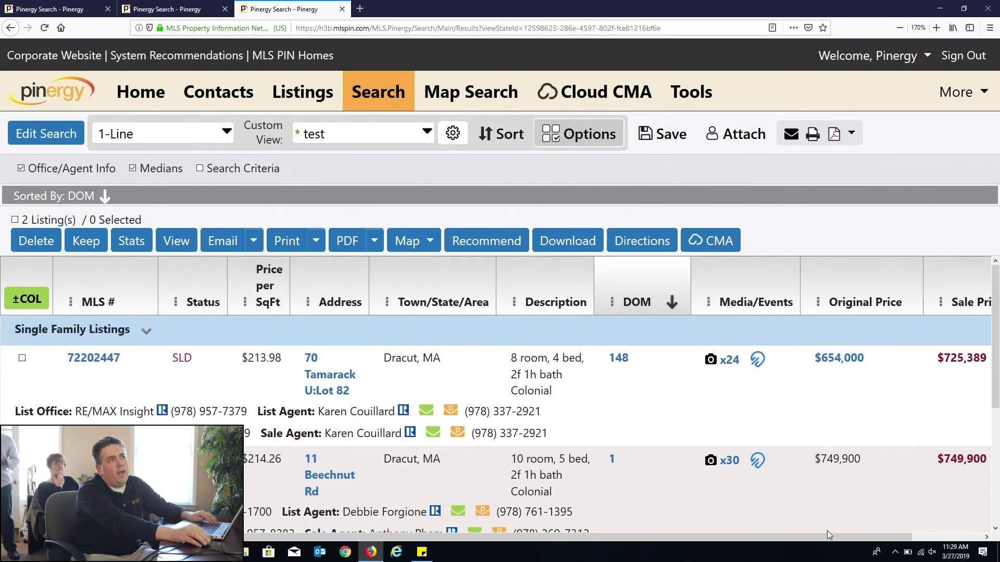
drag(831, 543, 923, 543)
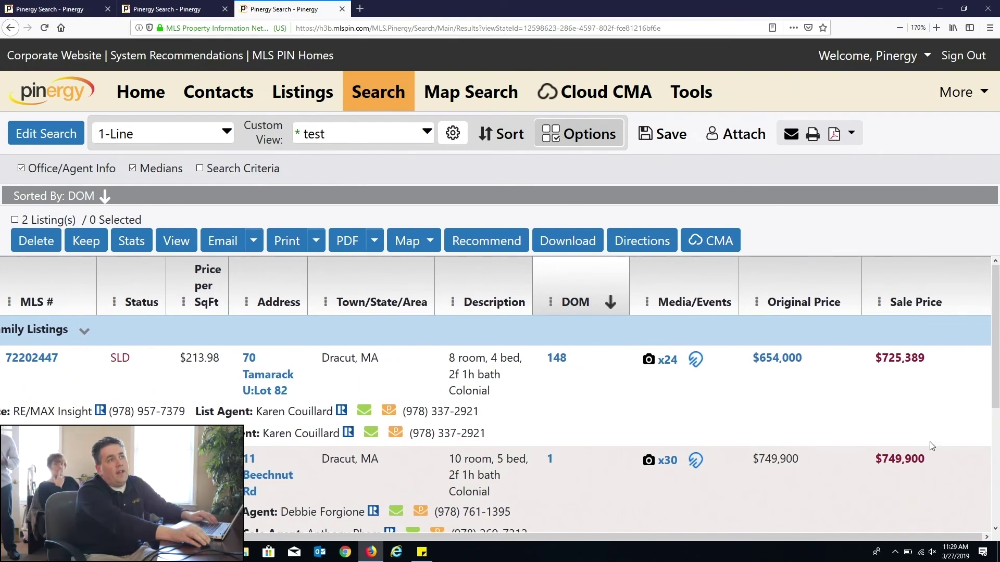
drag(928, 458, 743, 469)
drag(750, 367, 930, 370)
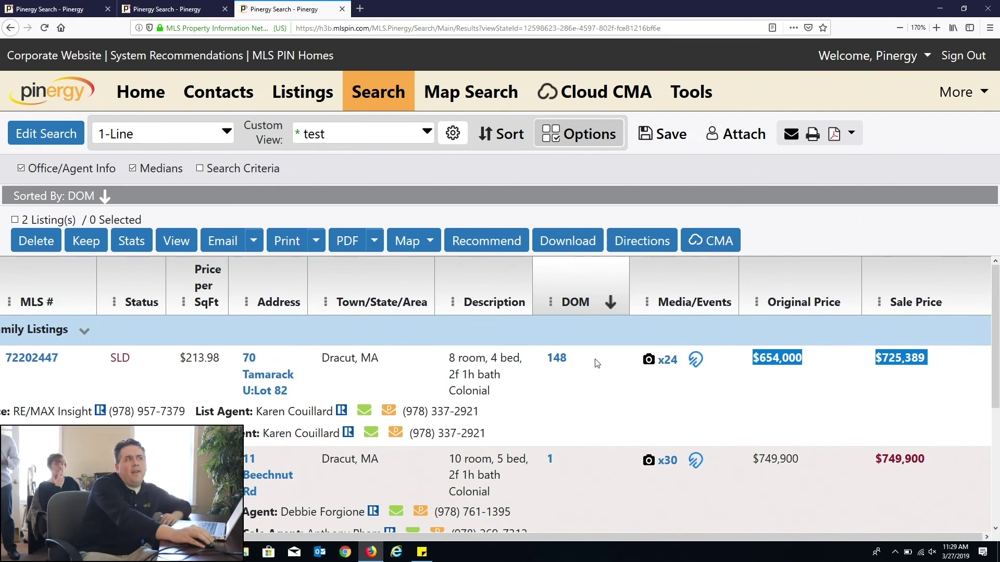
double_click(552, 360)
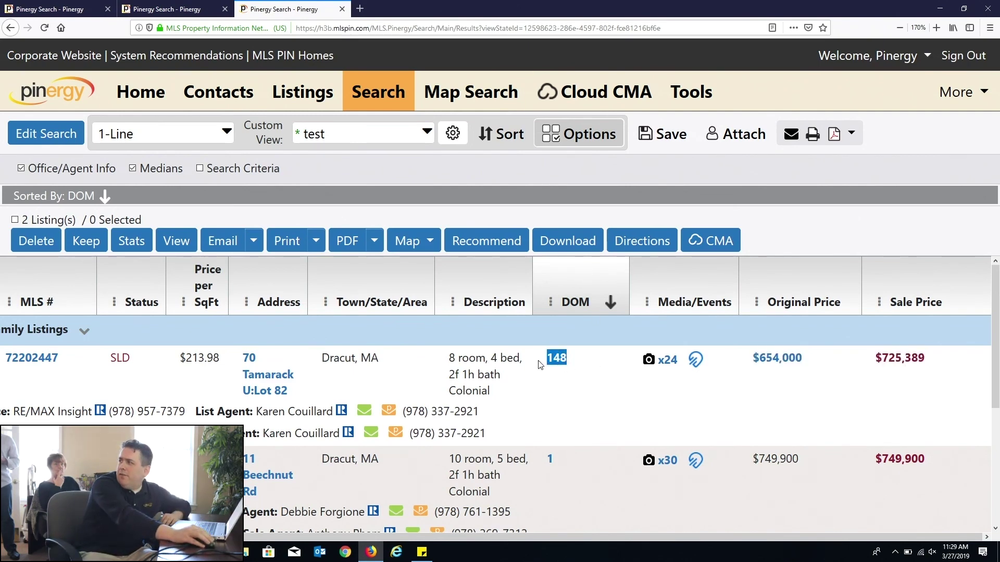
click(608, 362)
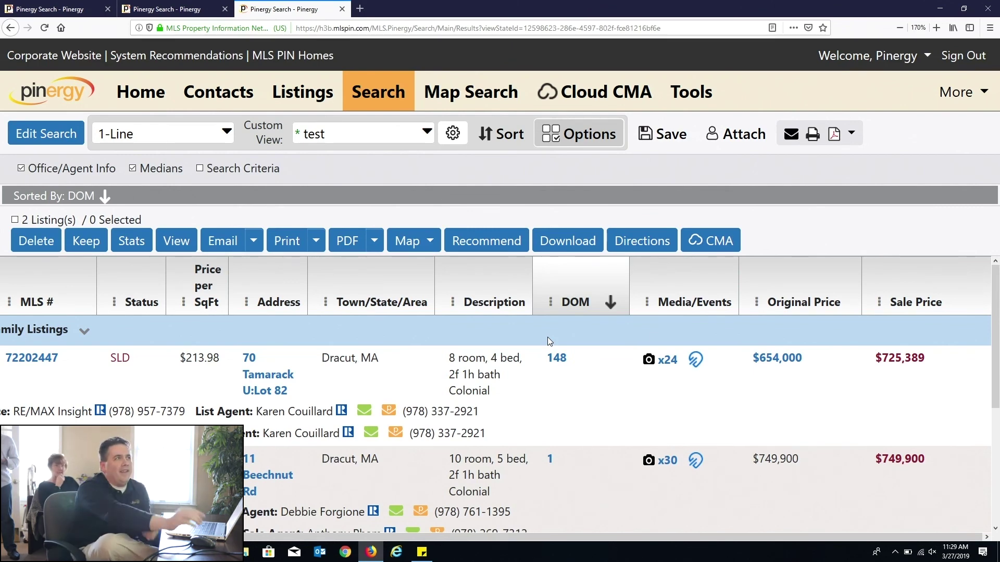
Step: Open the first sold listing's market history from its 148 DOM value and highlight its entries
click(555, 359)
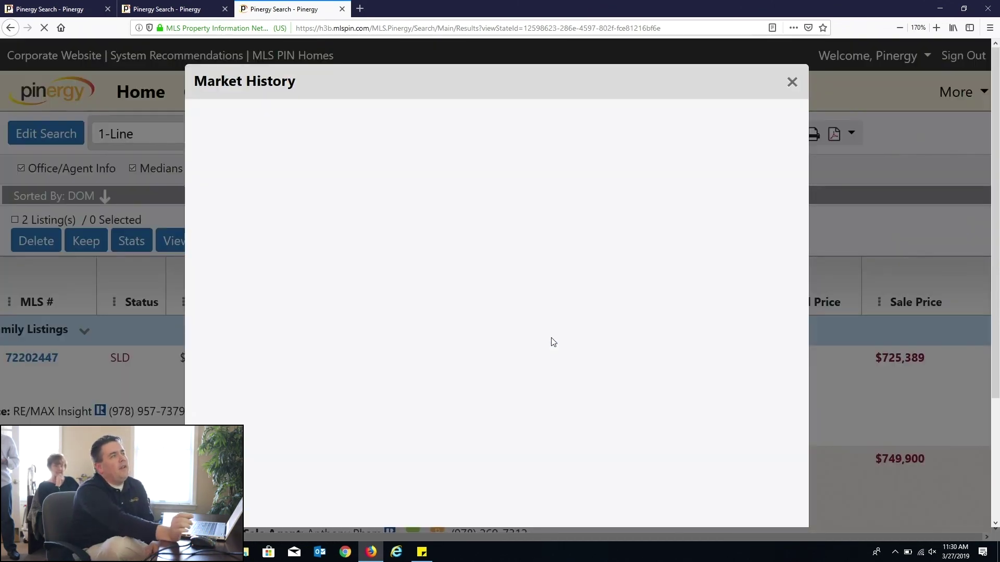
drag(347, 179, 479, 198)
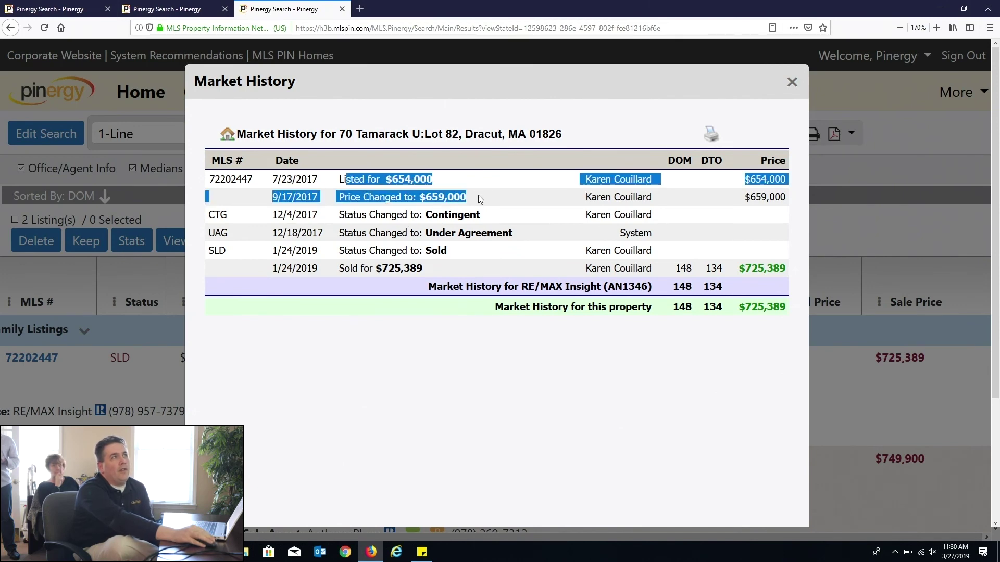